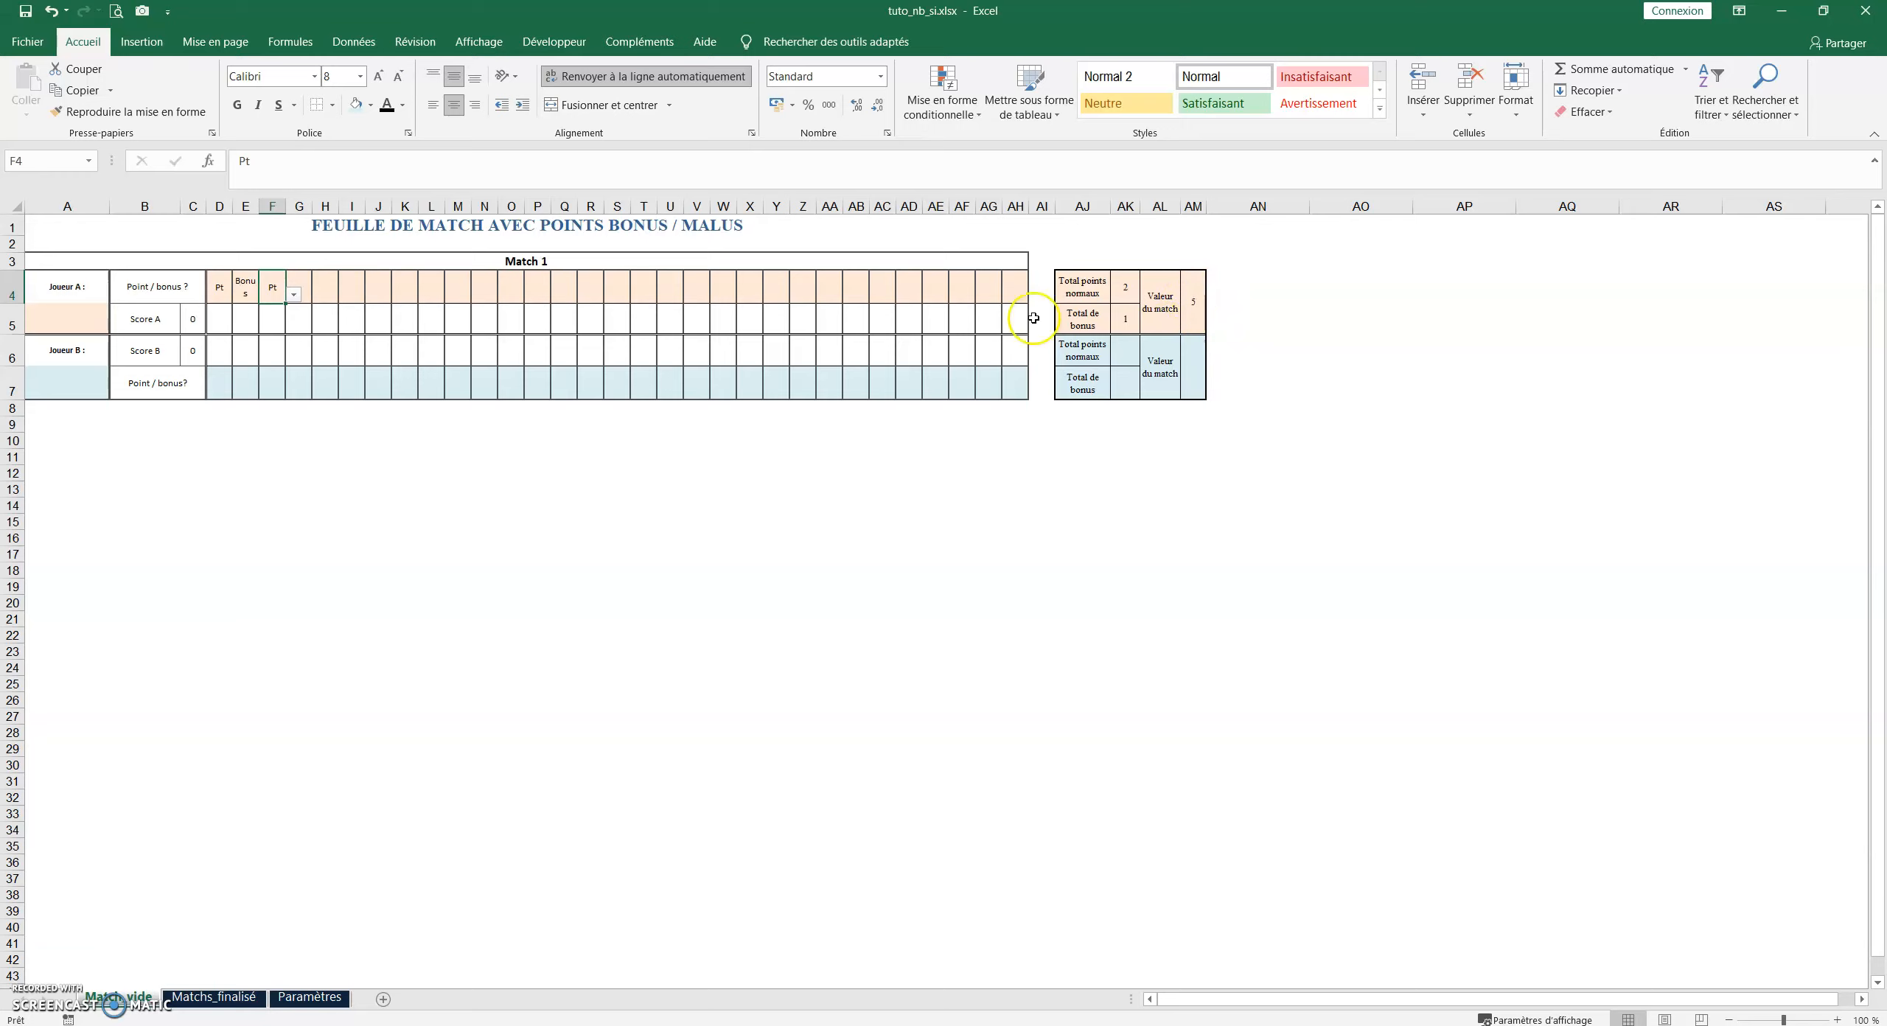
Try Bonus in G4 of player A's point row, and clear the entries in F4:G4
click(298, 281)
click(300, 323)
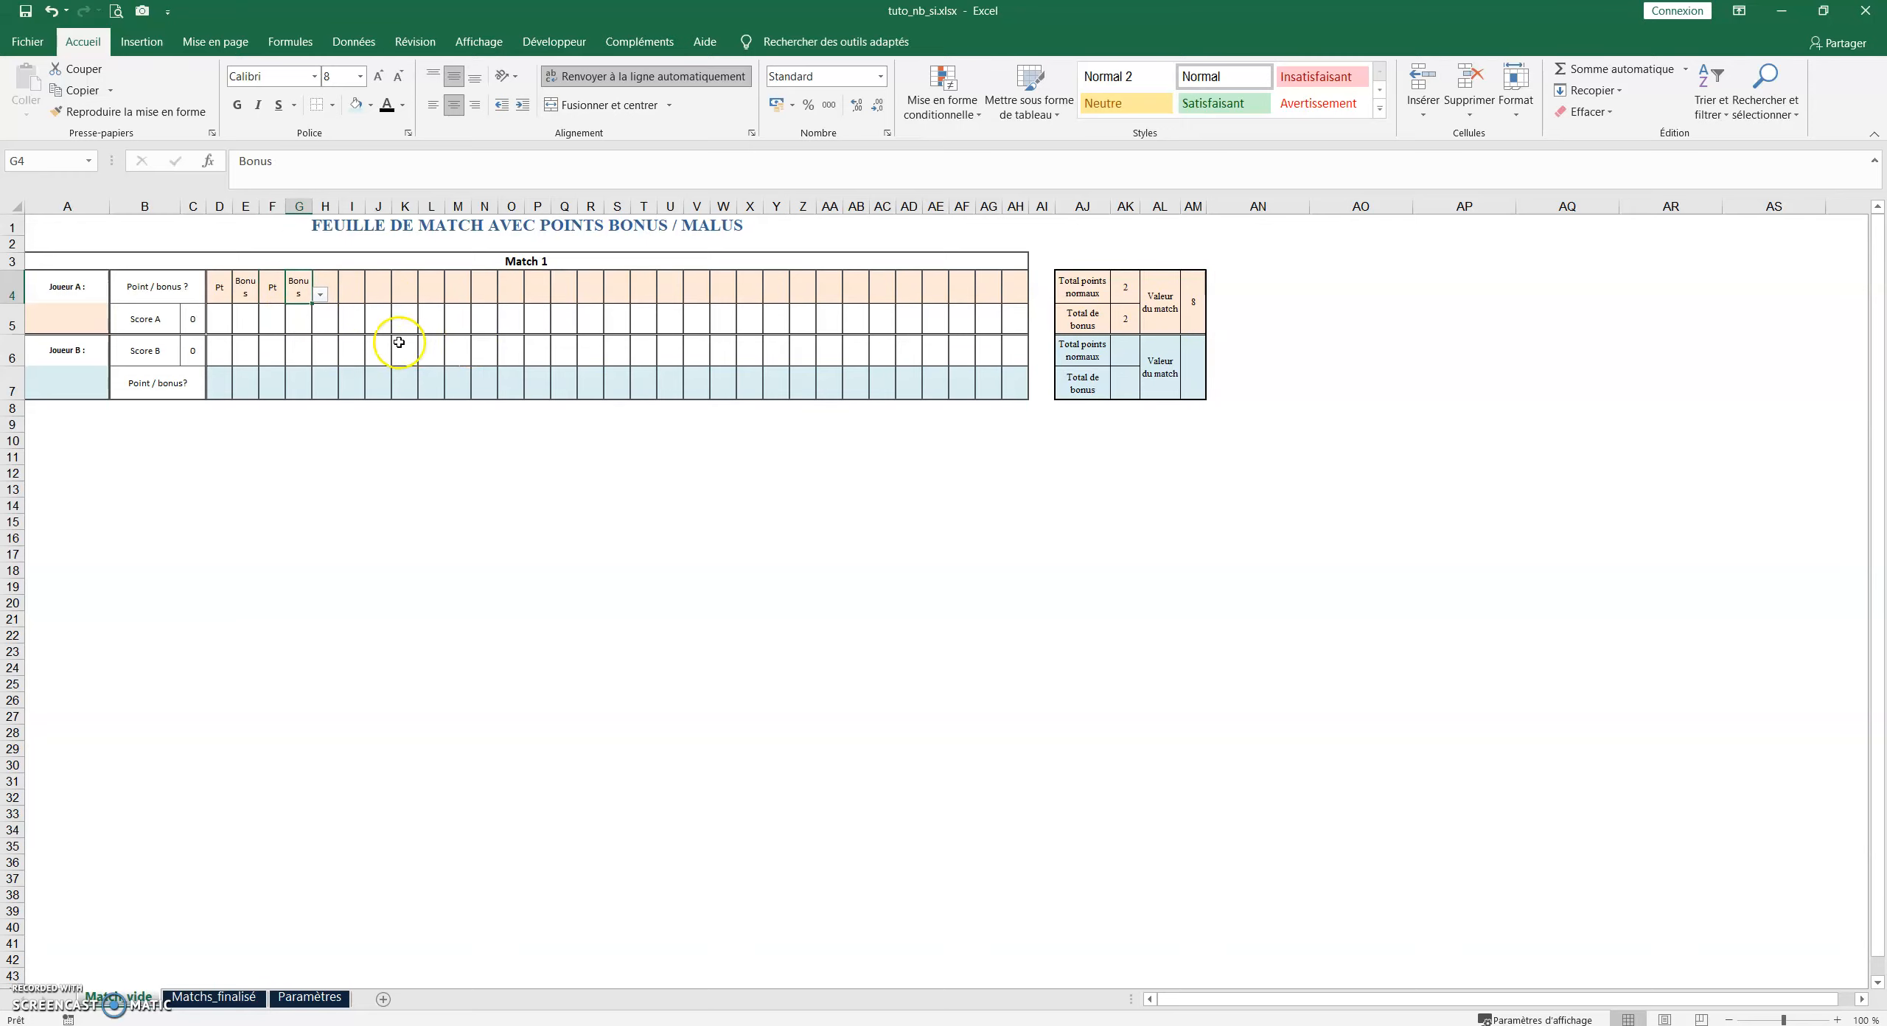
drag(272, 288, 292, 289)
key(Delete)
click(425, 539)
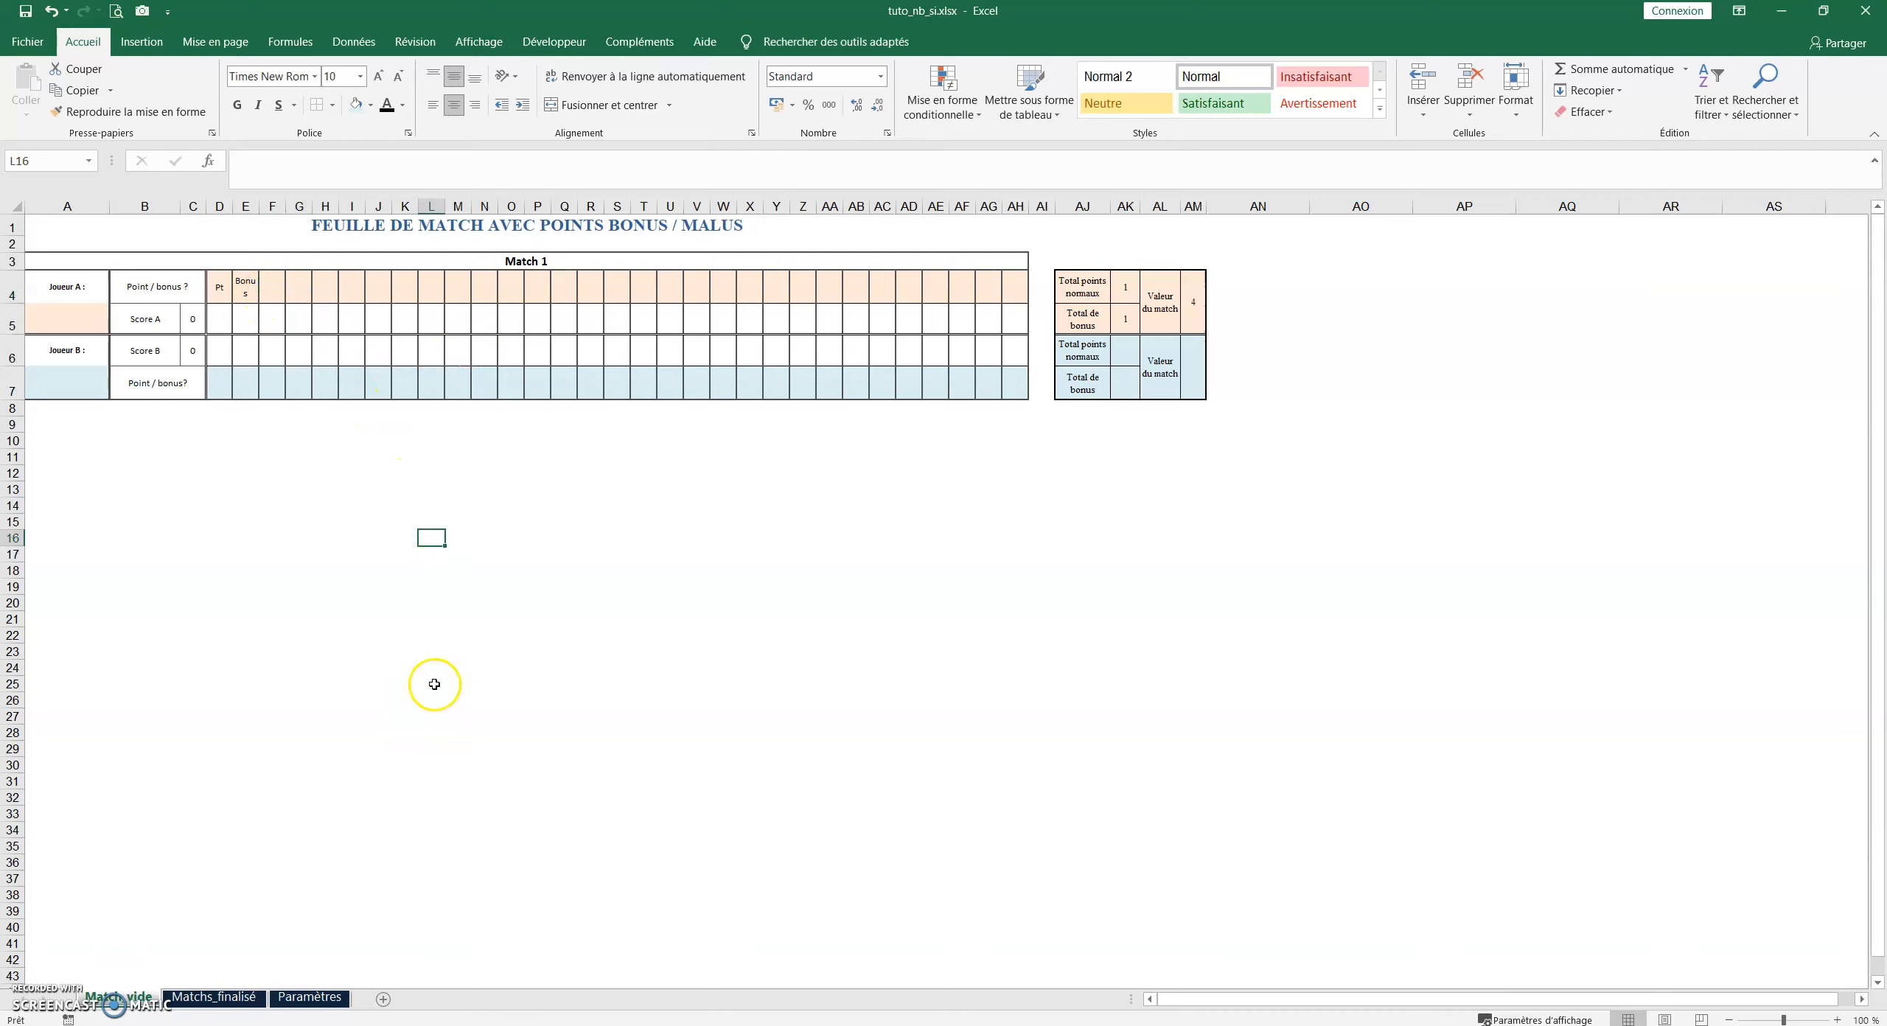
On the Matchs_finalisé sheet, choose Pt for player B in H7 and I7
click(214, 997)
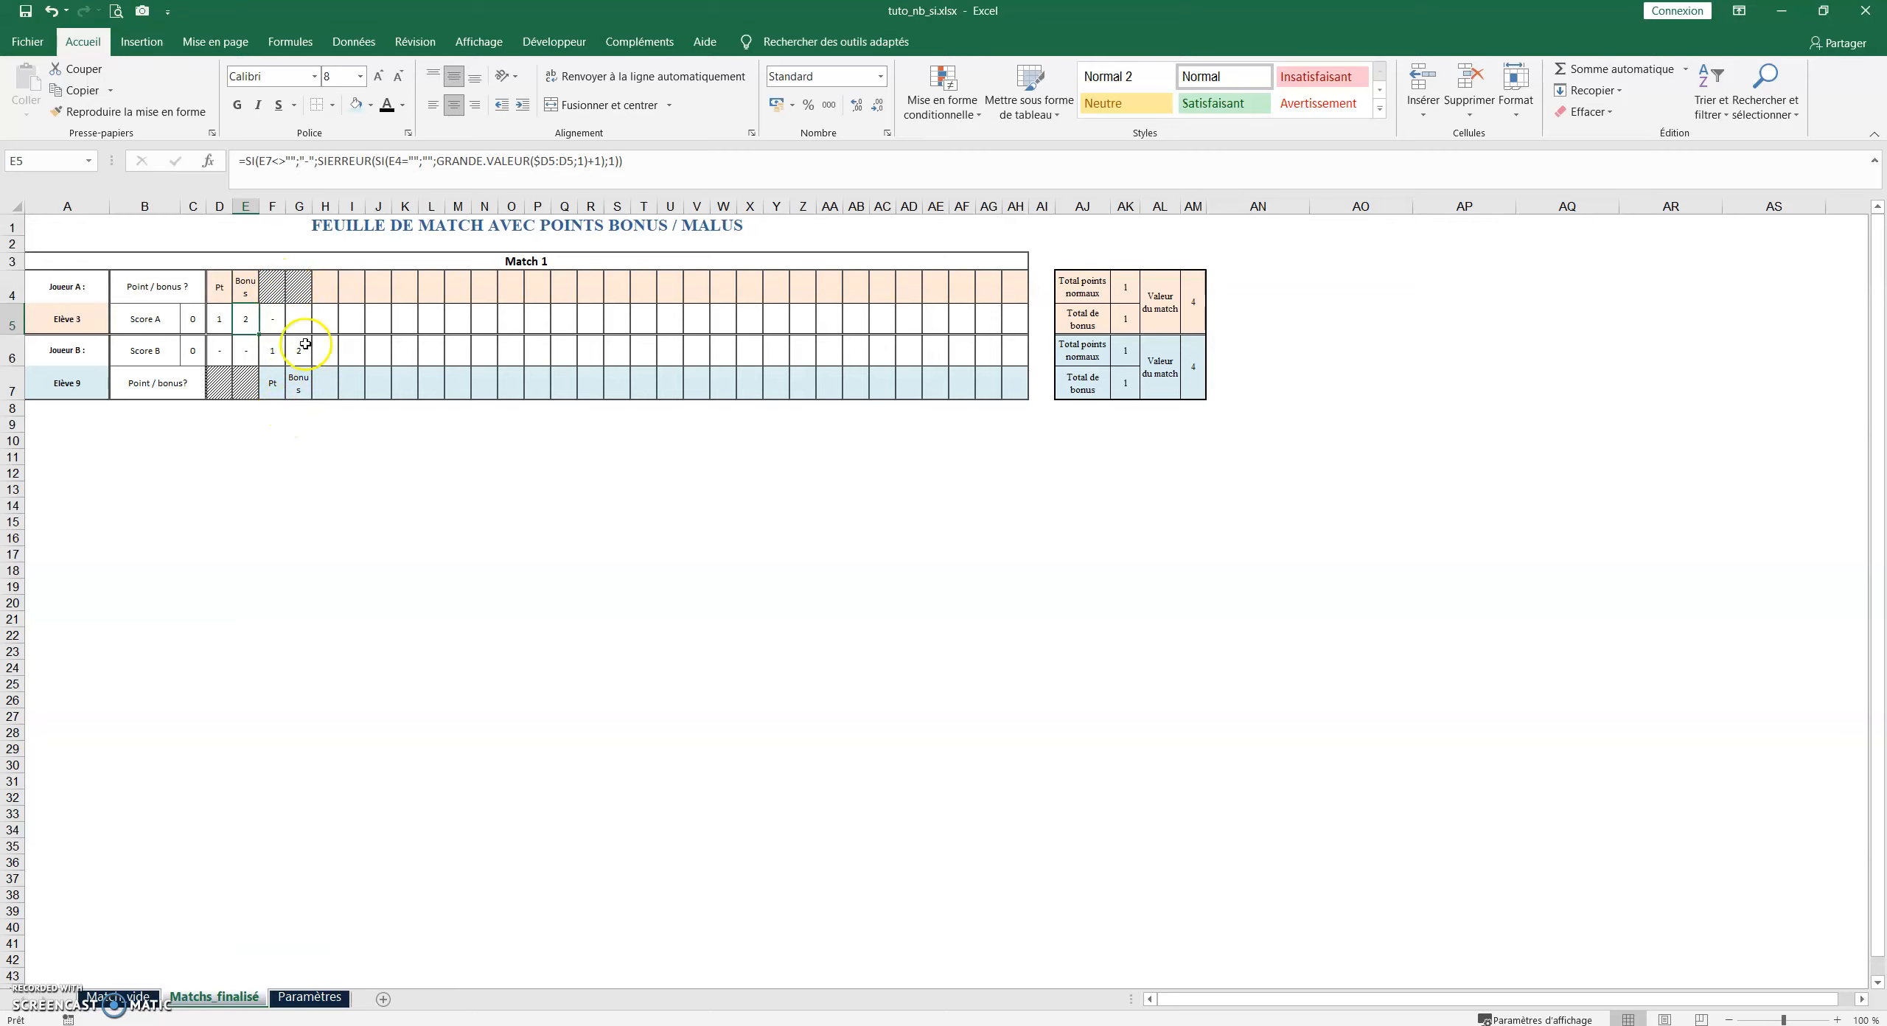
click(325, 386)
click(346, 391)
click(328, 405)
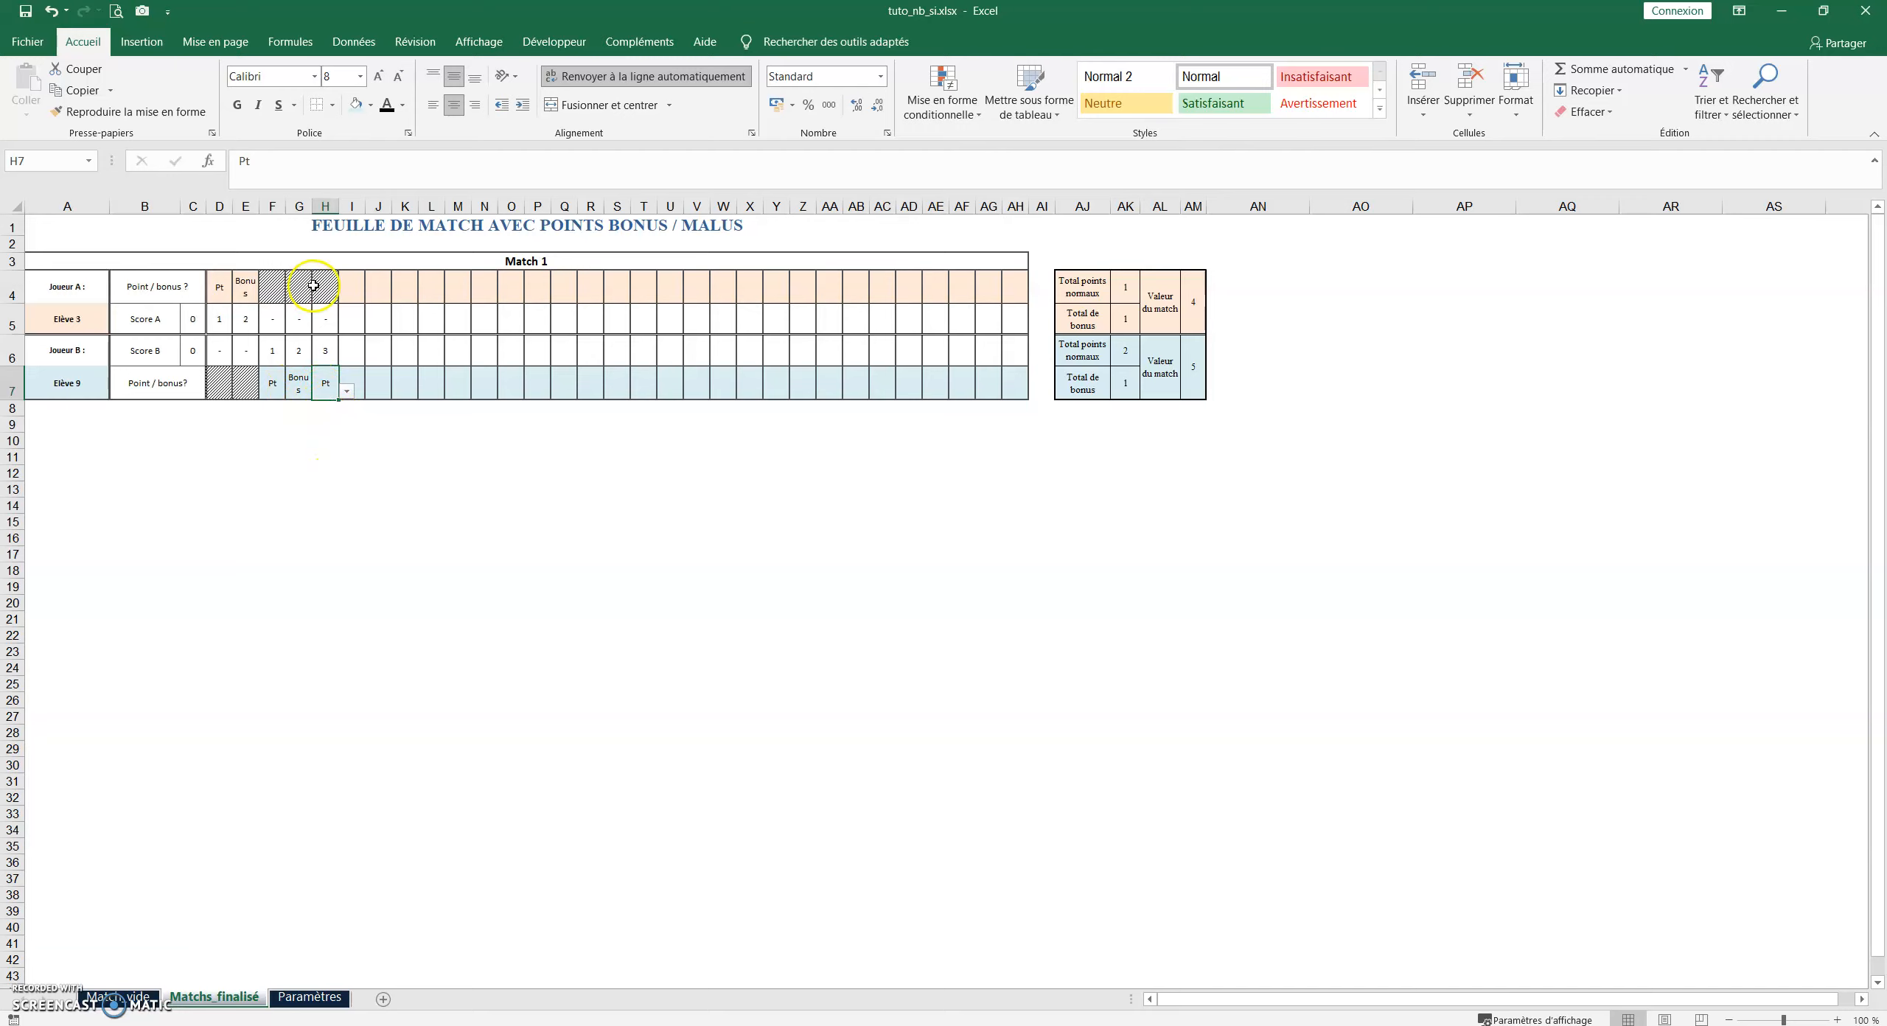
click(358, 378)
click(373, 391)
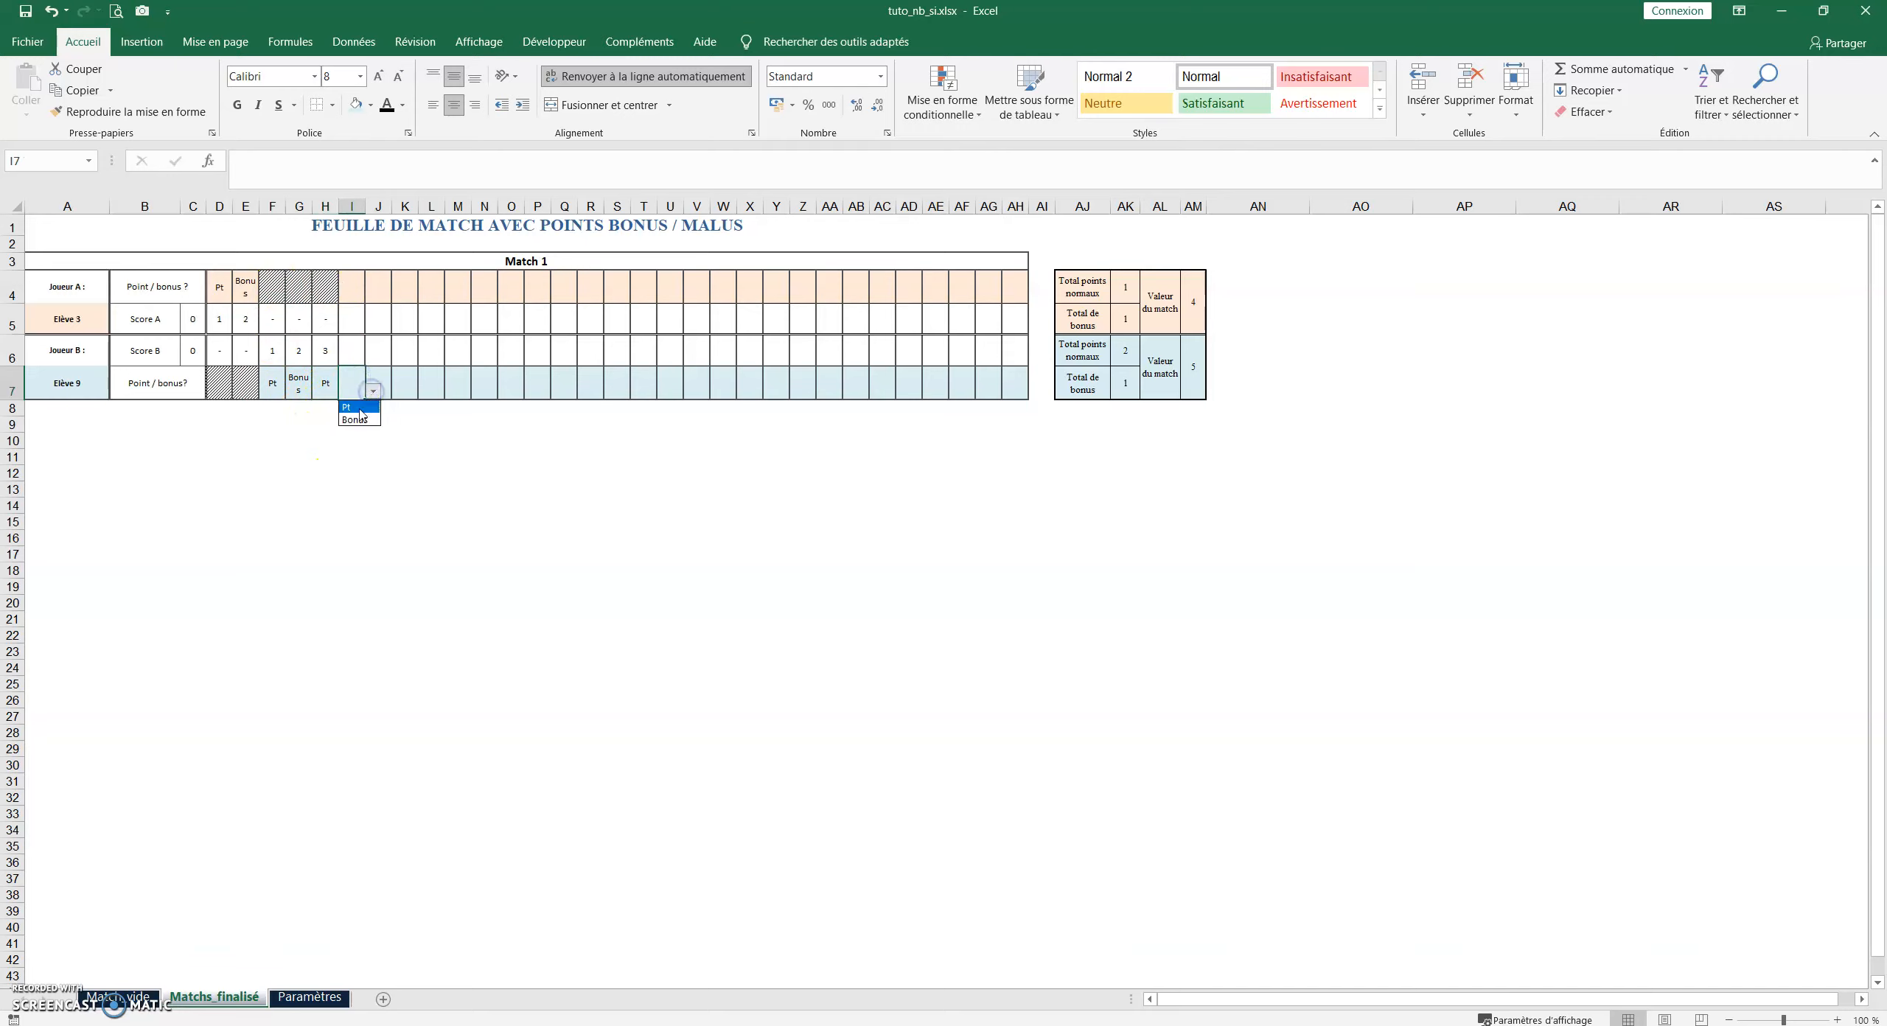
click(360, 407)
click(426, 457)
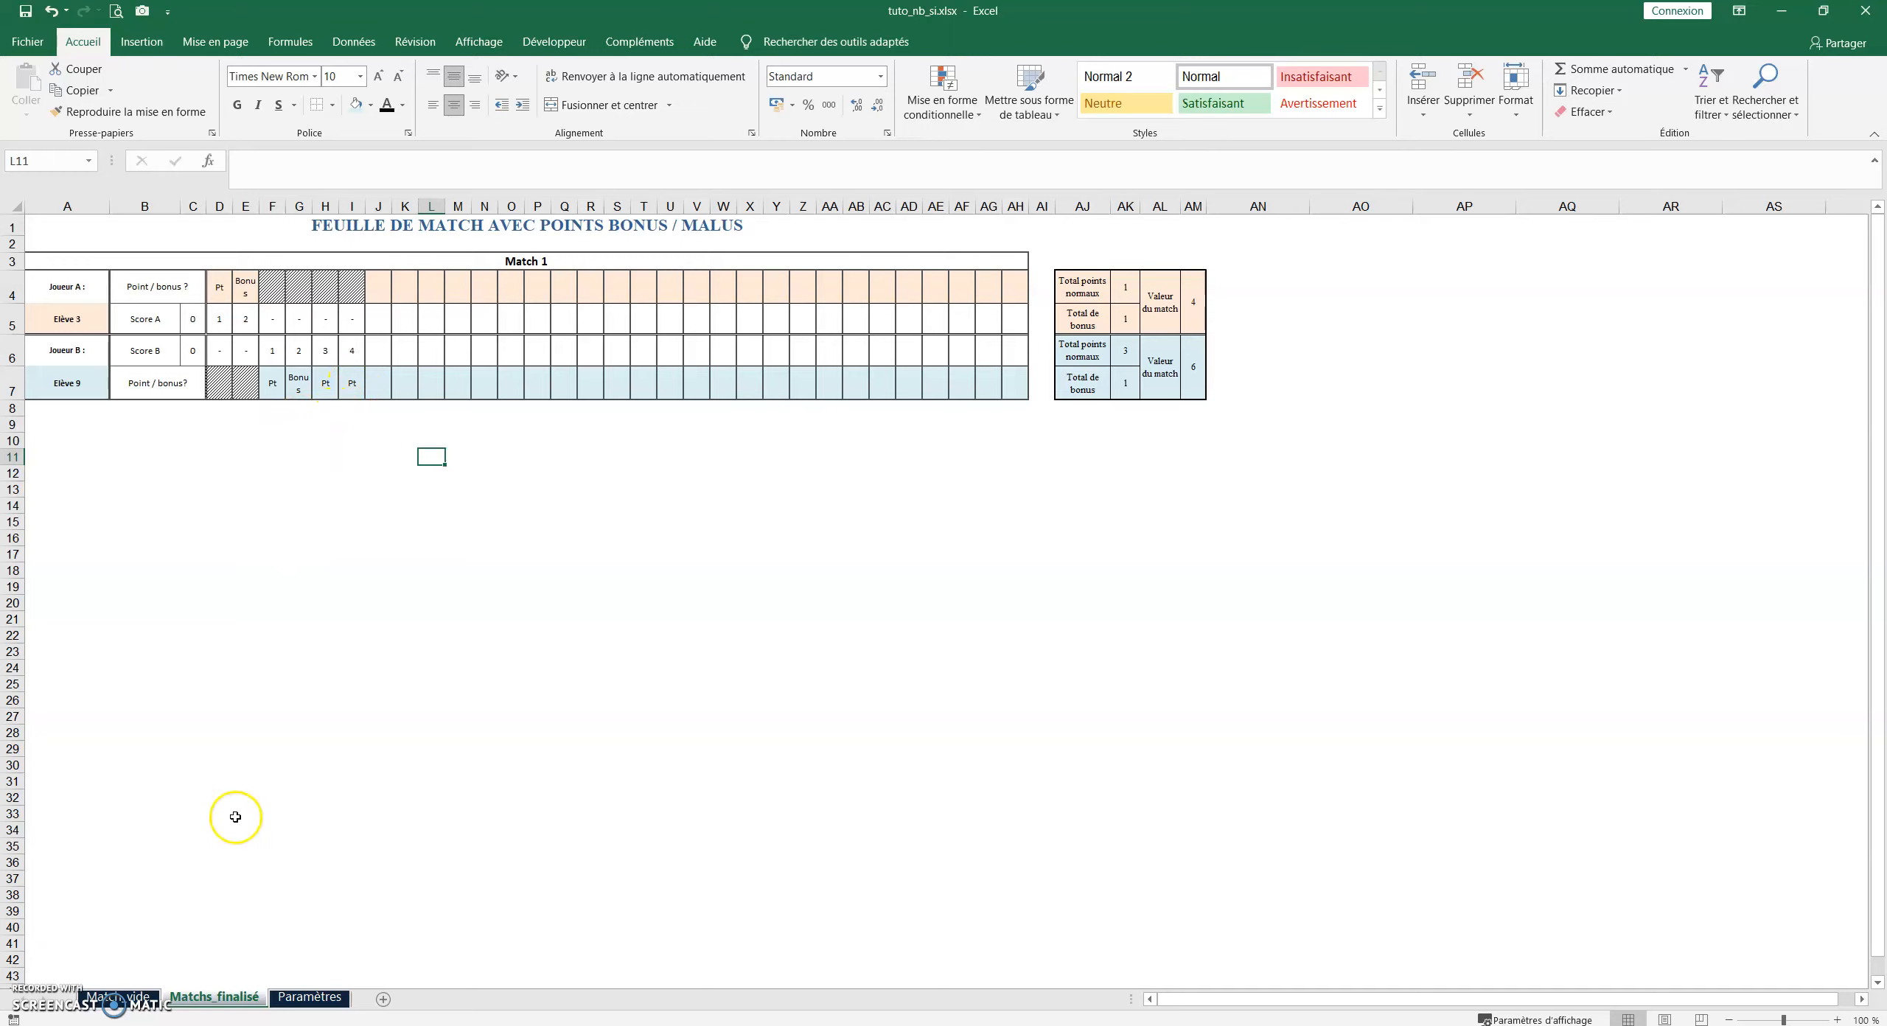
On the Match_vide sheet, create a formula-based conditional formatting rule for D7 with =SI(D4<>"";VRAI)
click(139, 996)
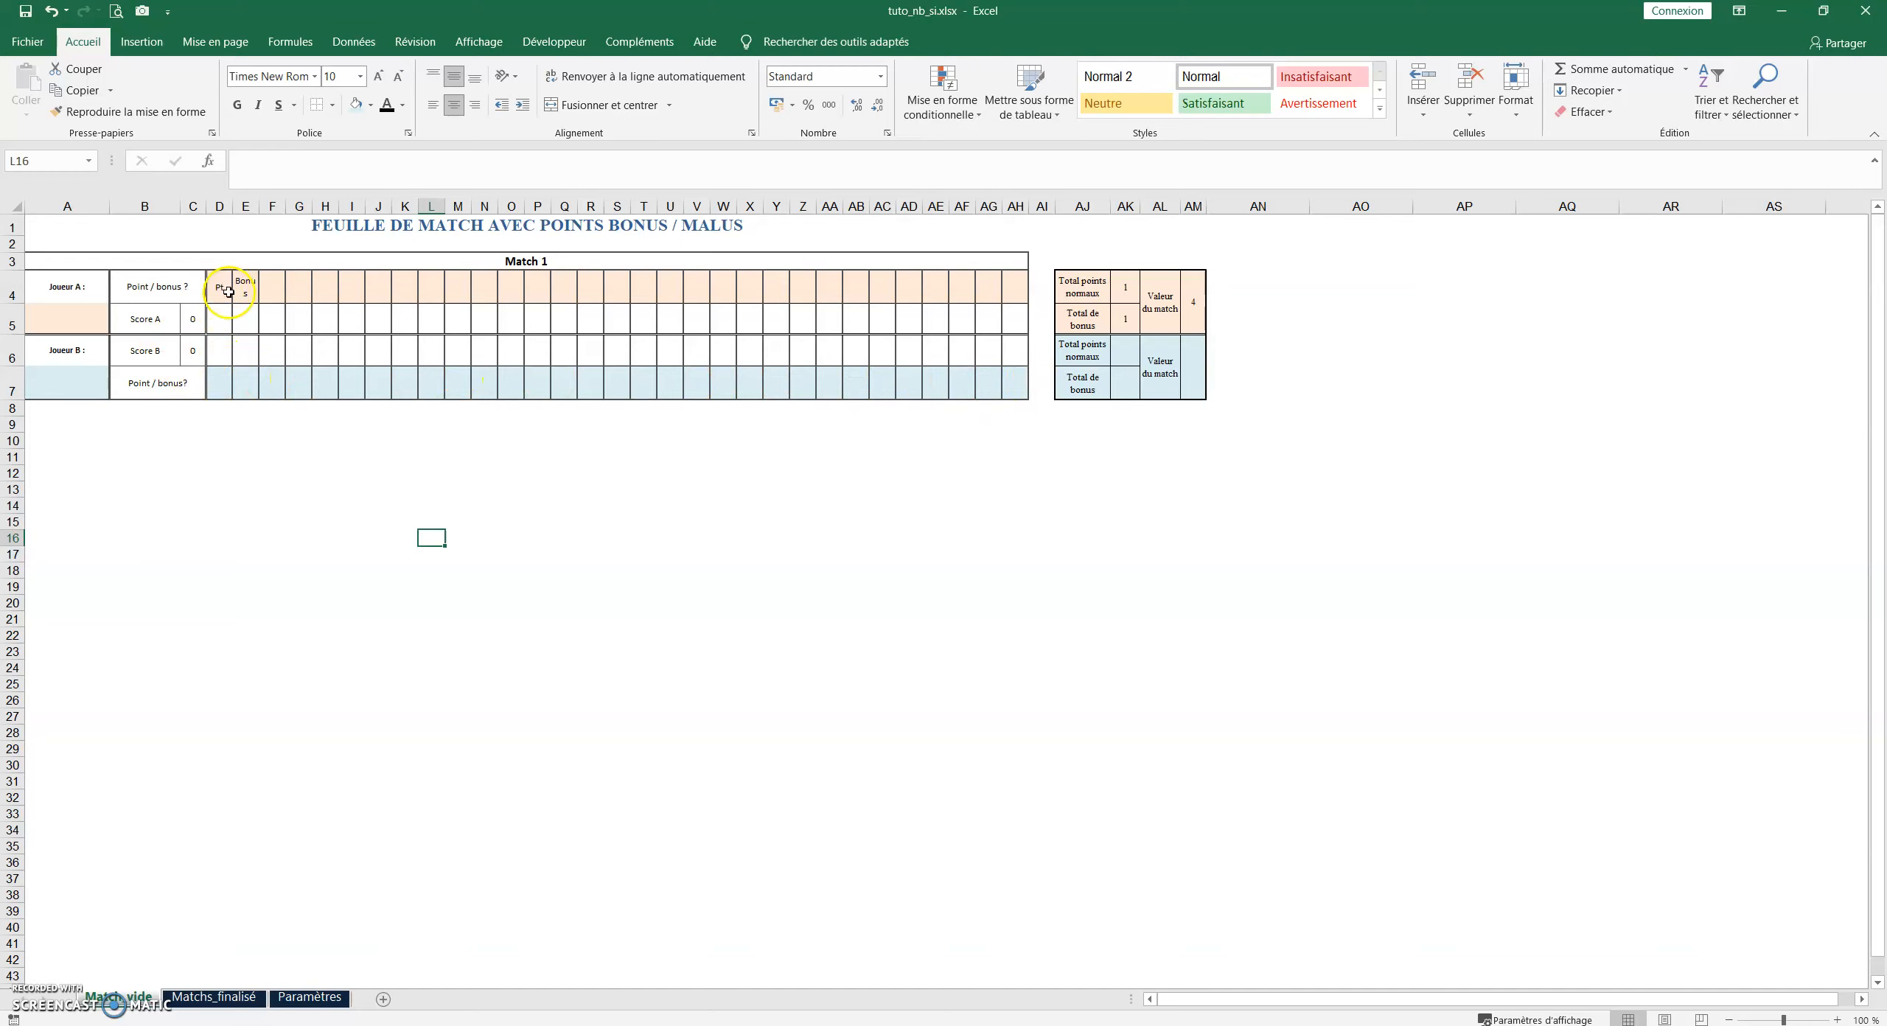
click(215, 382)
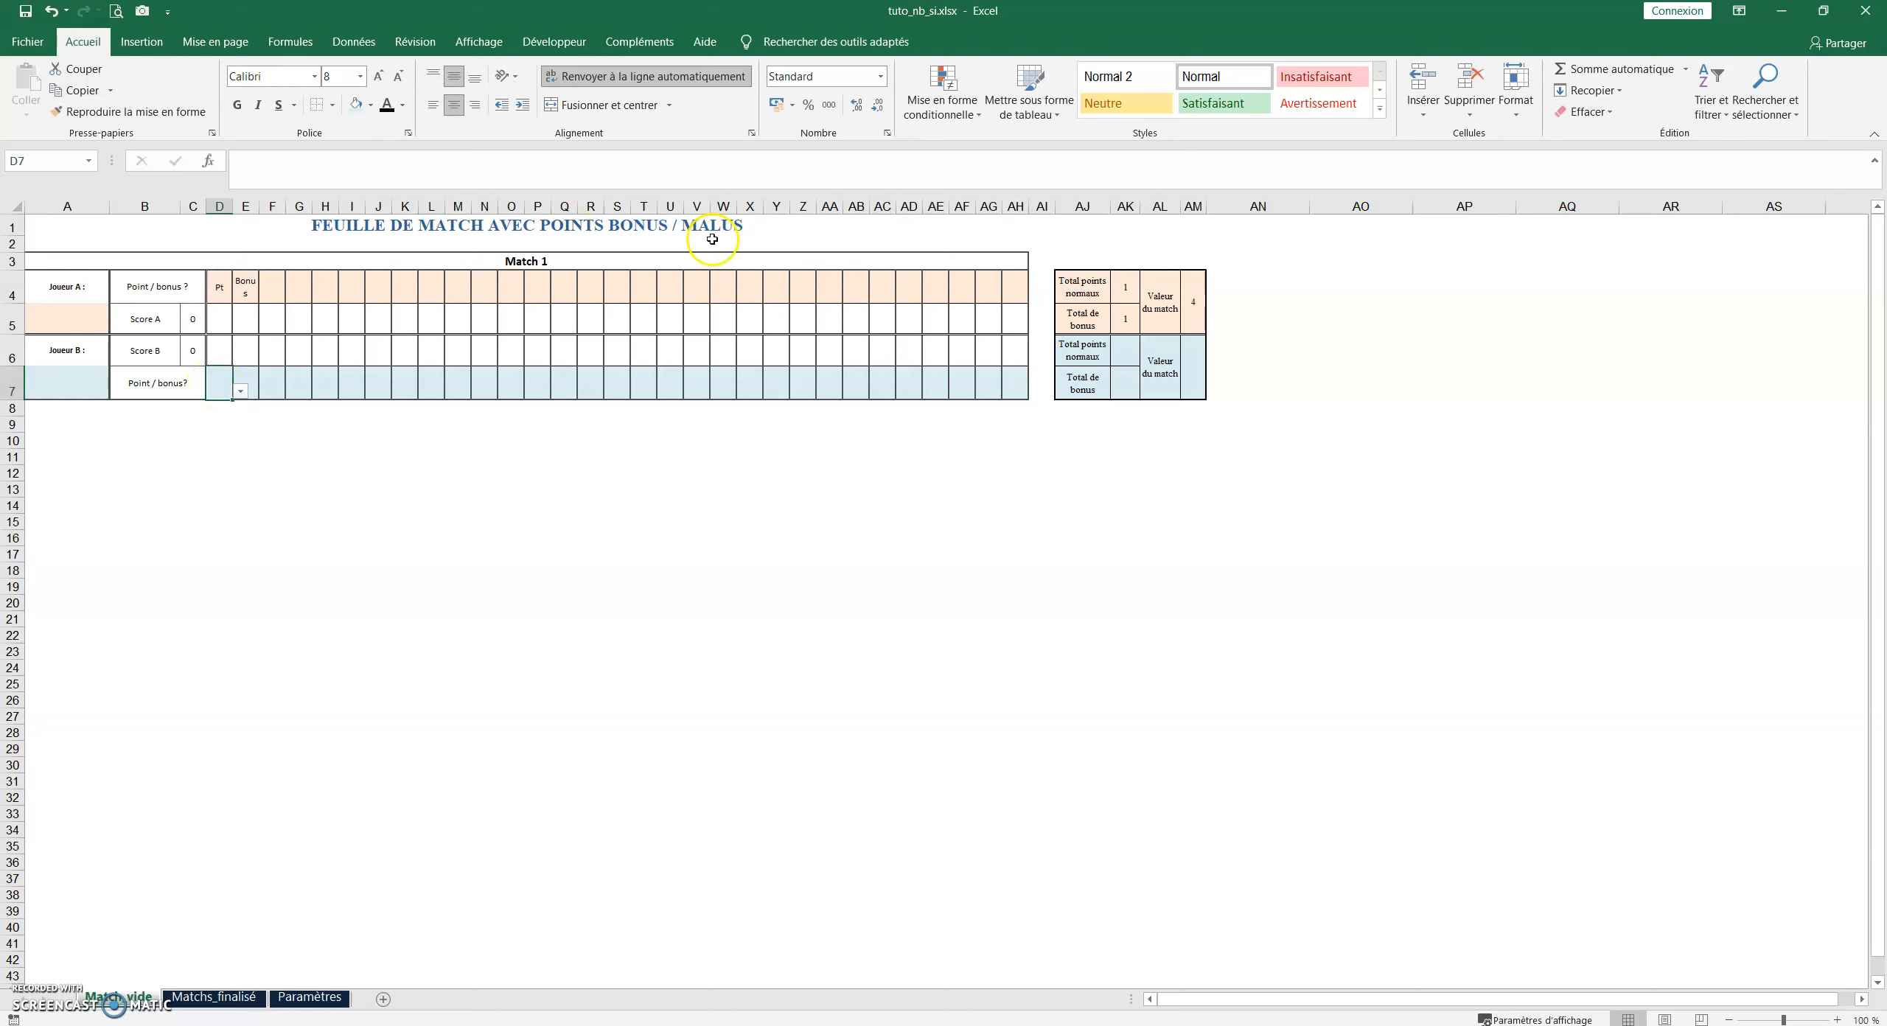
click(951, 91)
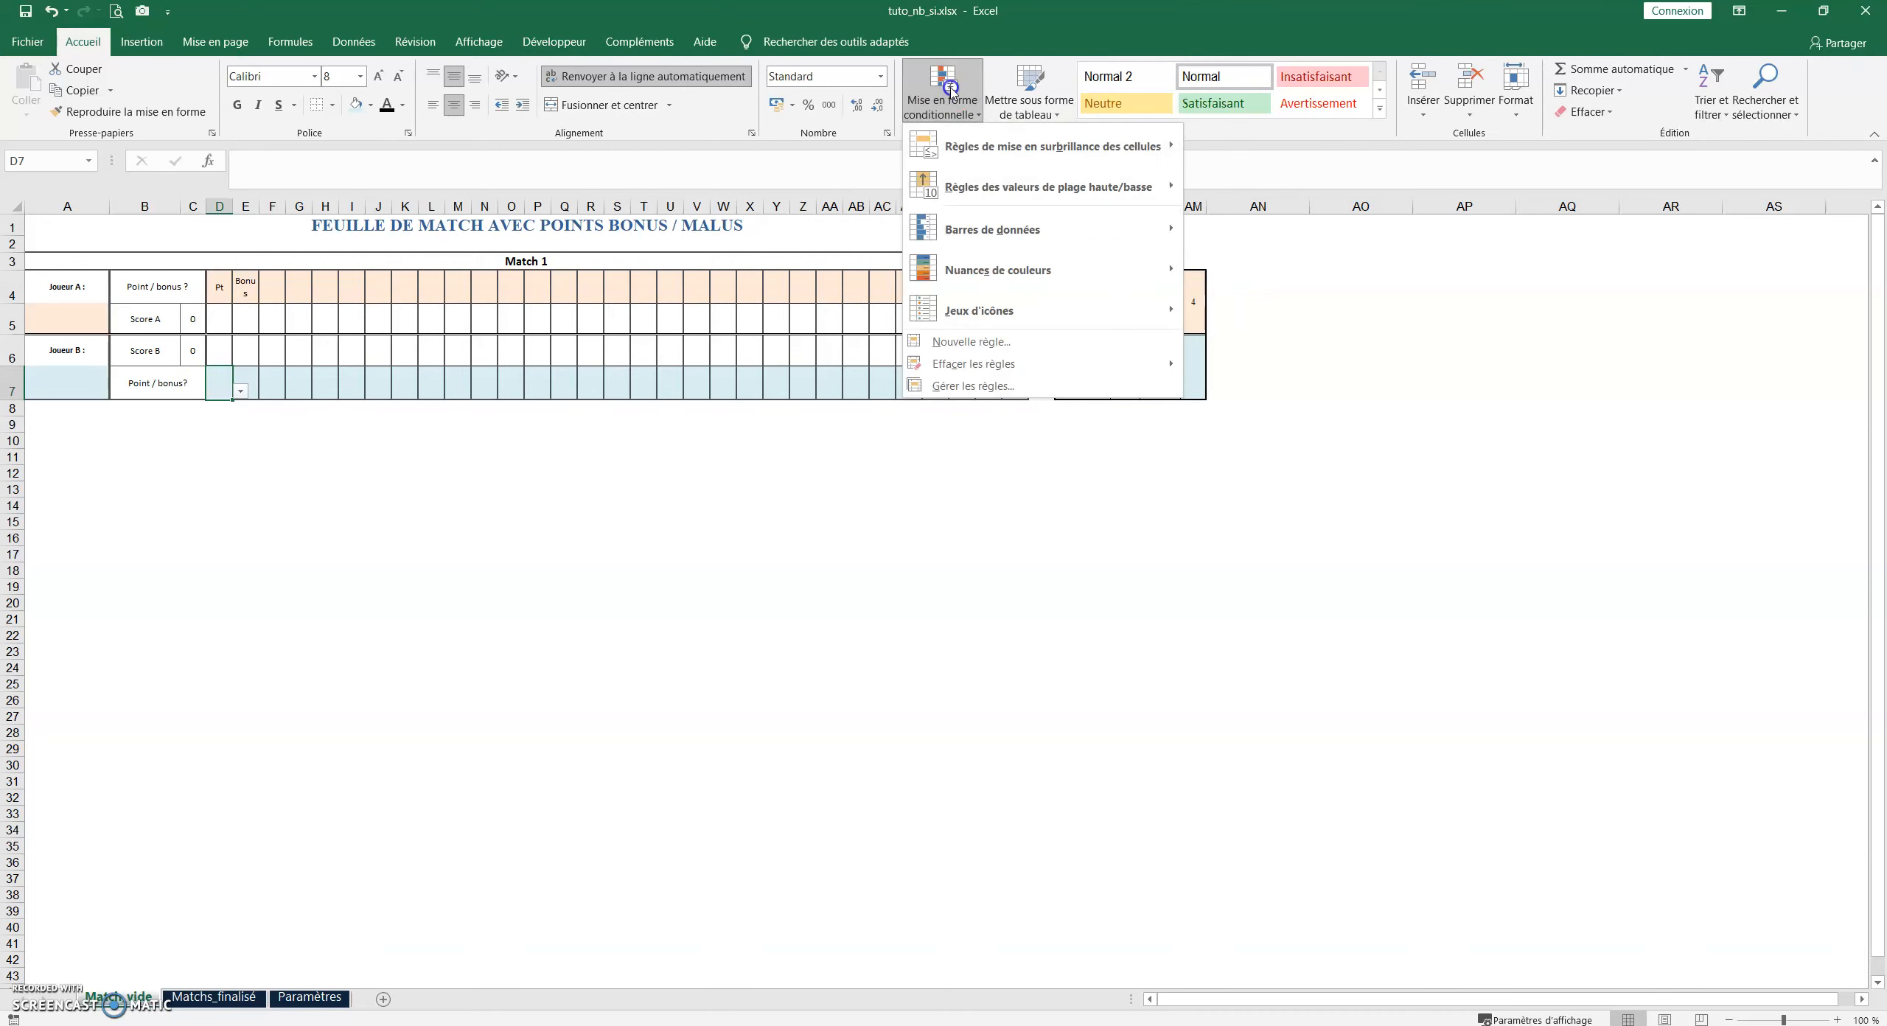
click(1010, 342)
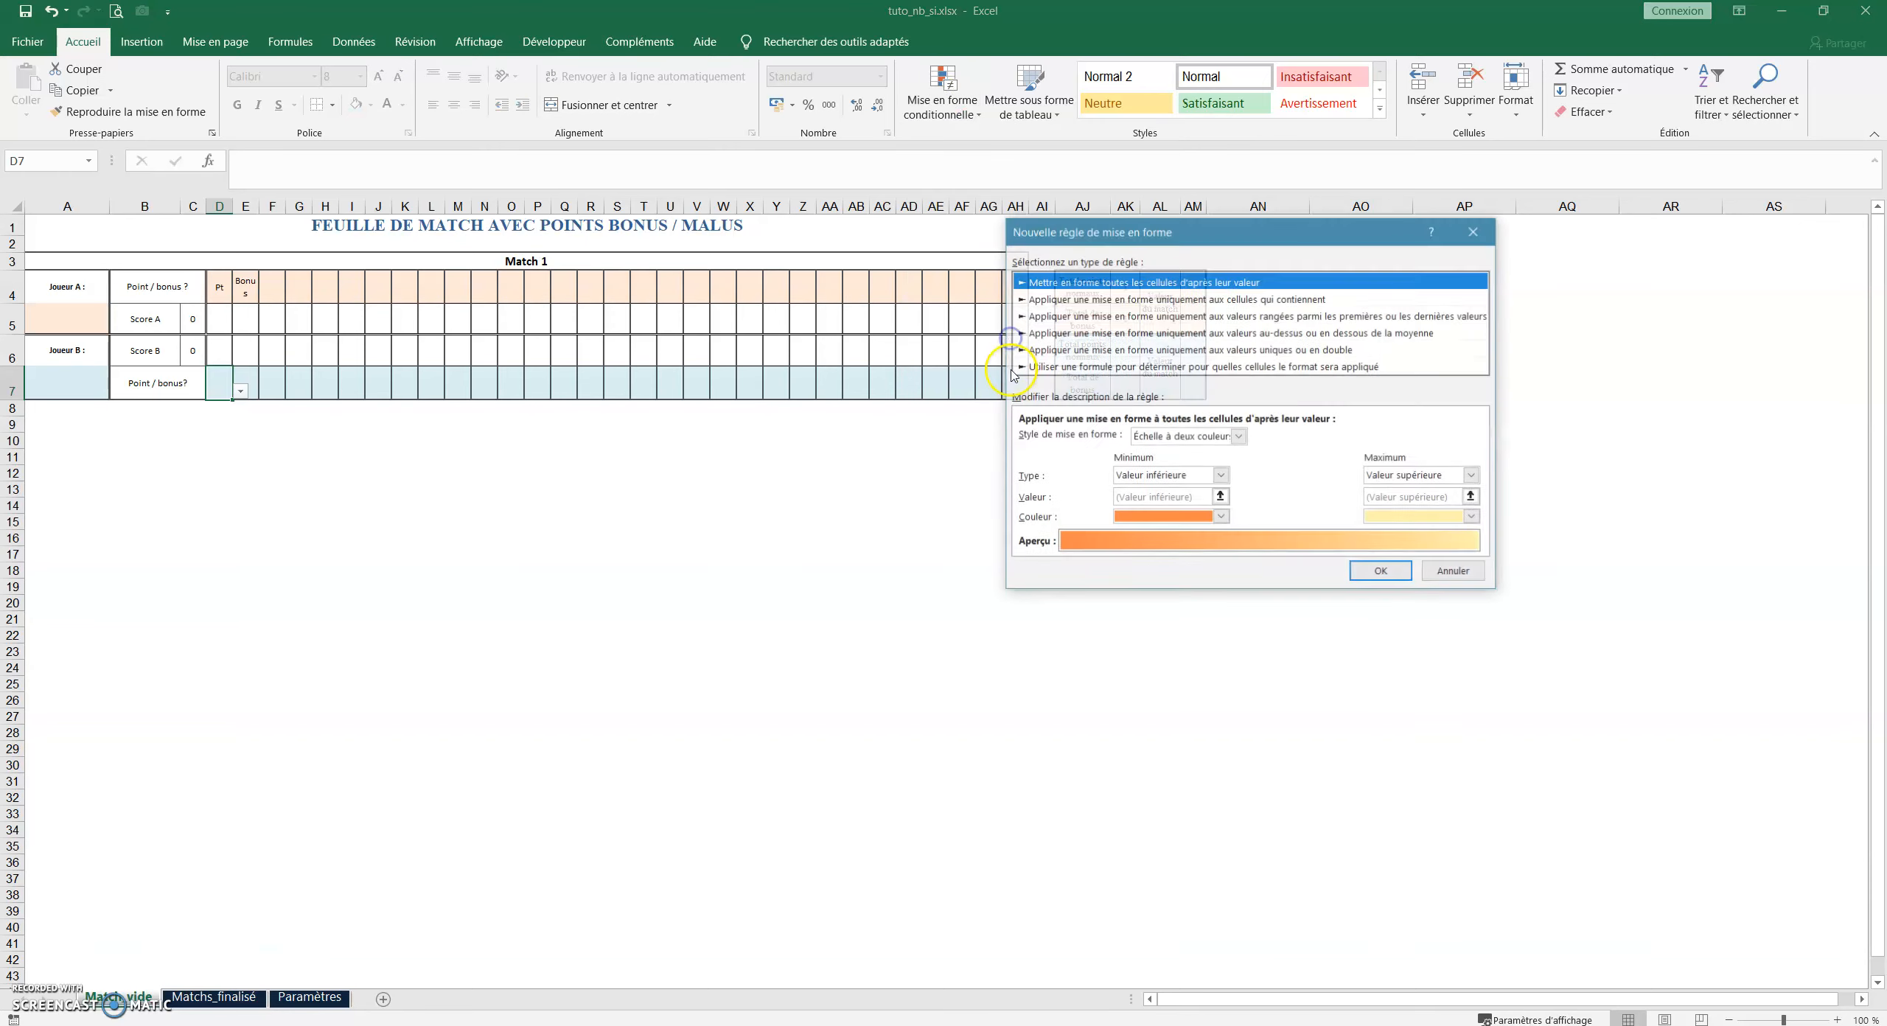
click(1113, 367)
click(1041, 440)
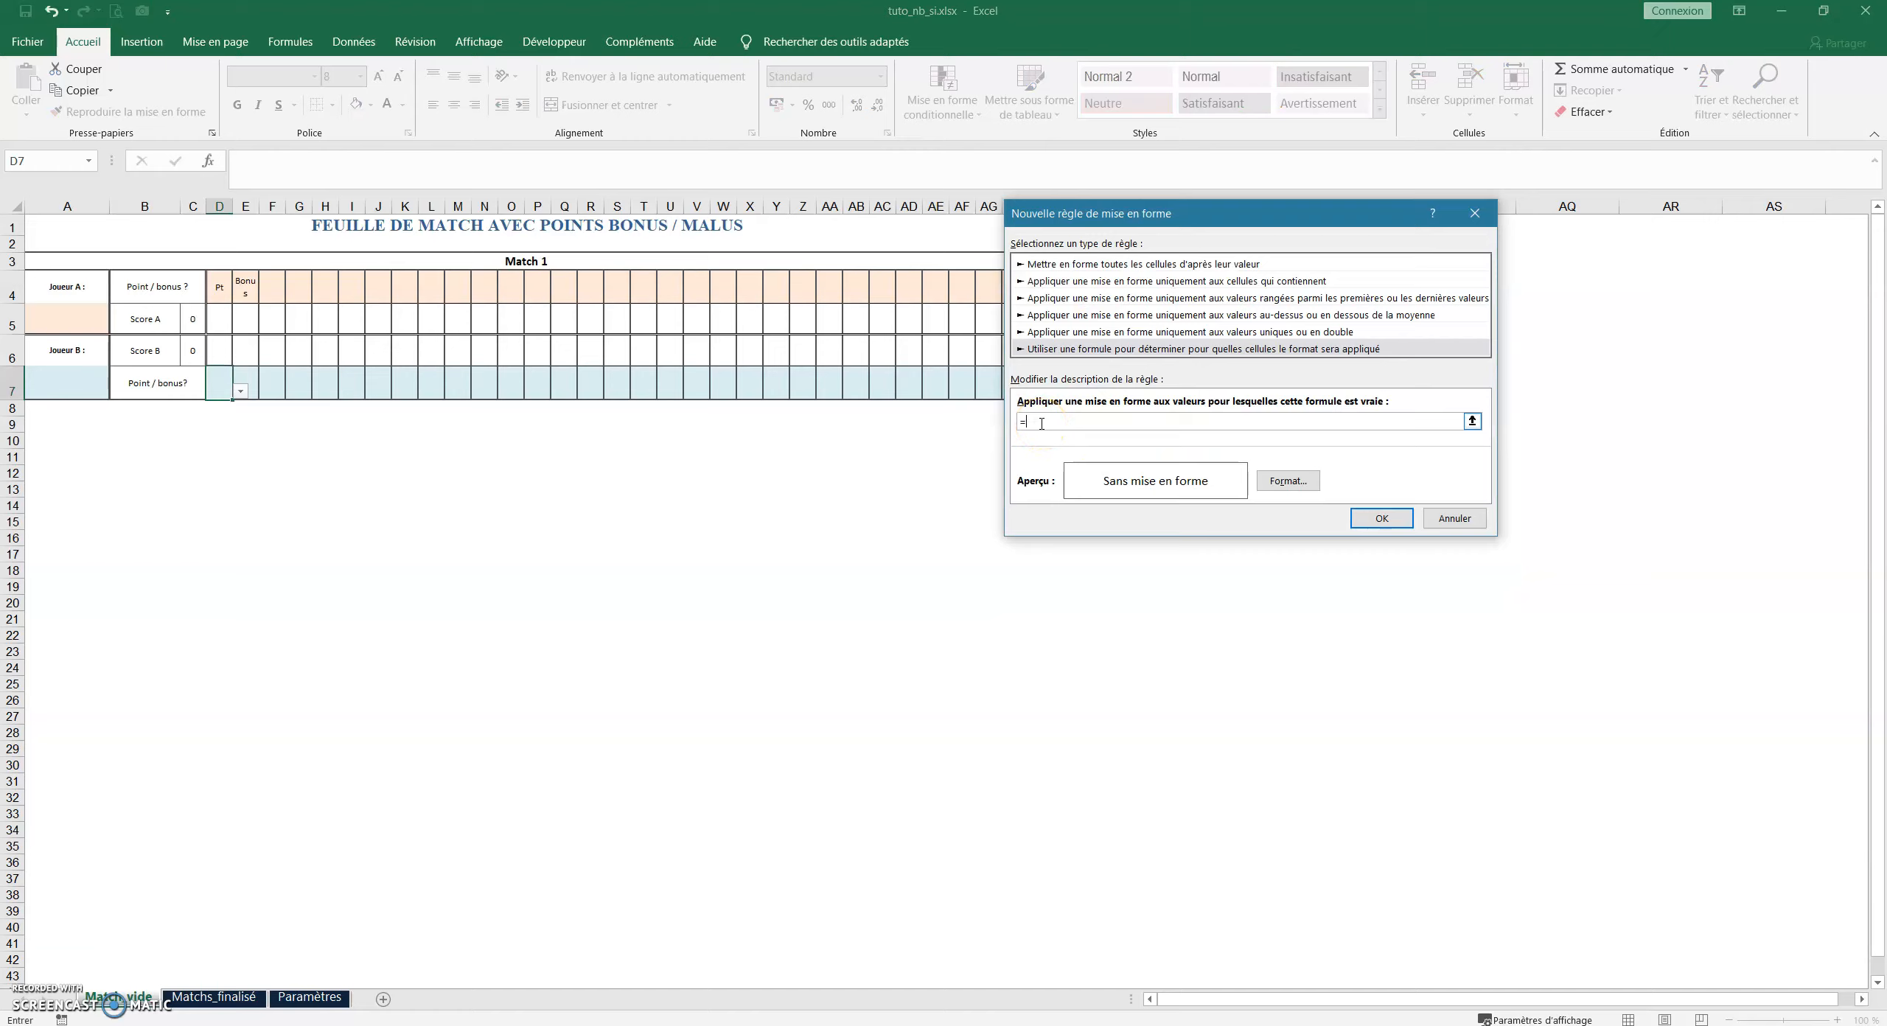
text(=si()
click(218, 287)
click(1054, 420)
key(BackSpace)
click(1040, 421)
key(BackSpace)
Give the D7 rule a grey pattern fill with automatic pattern colour and save the rule
click(1283, 483)
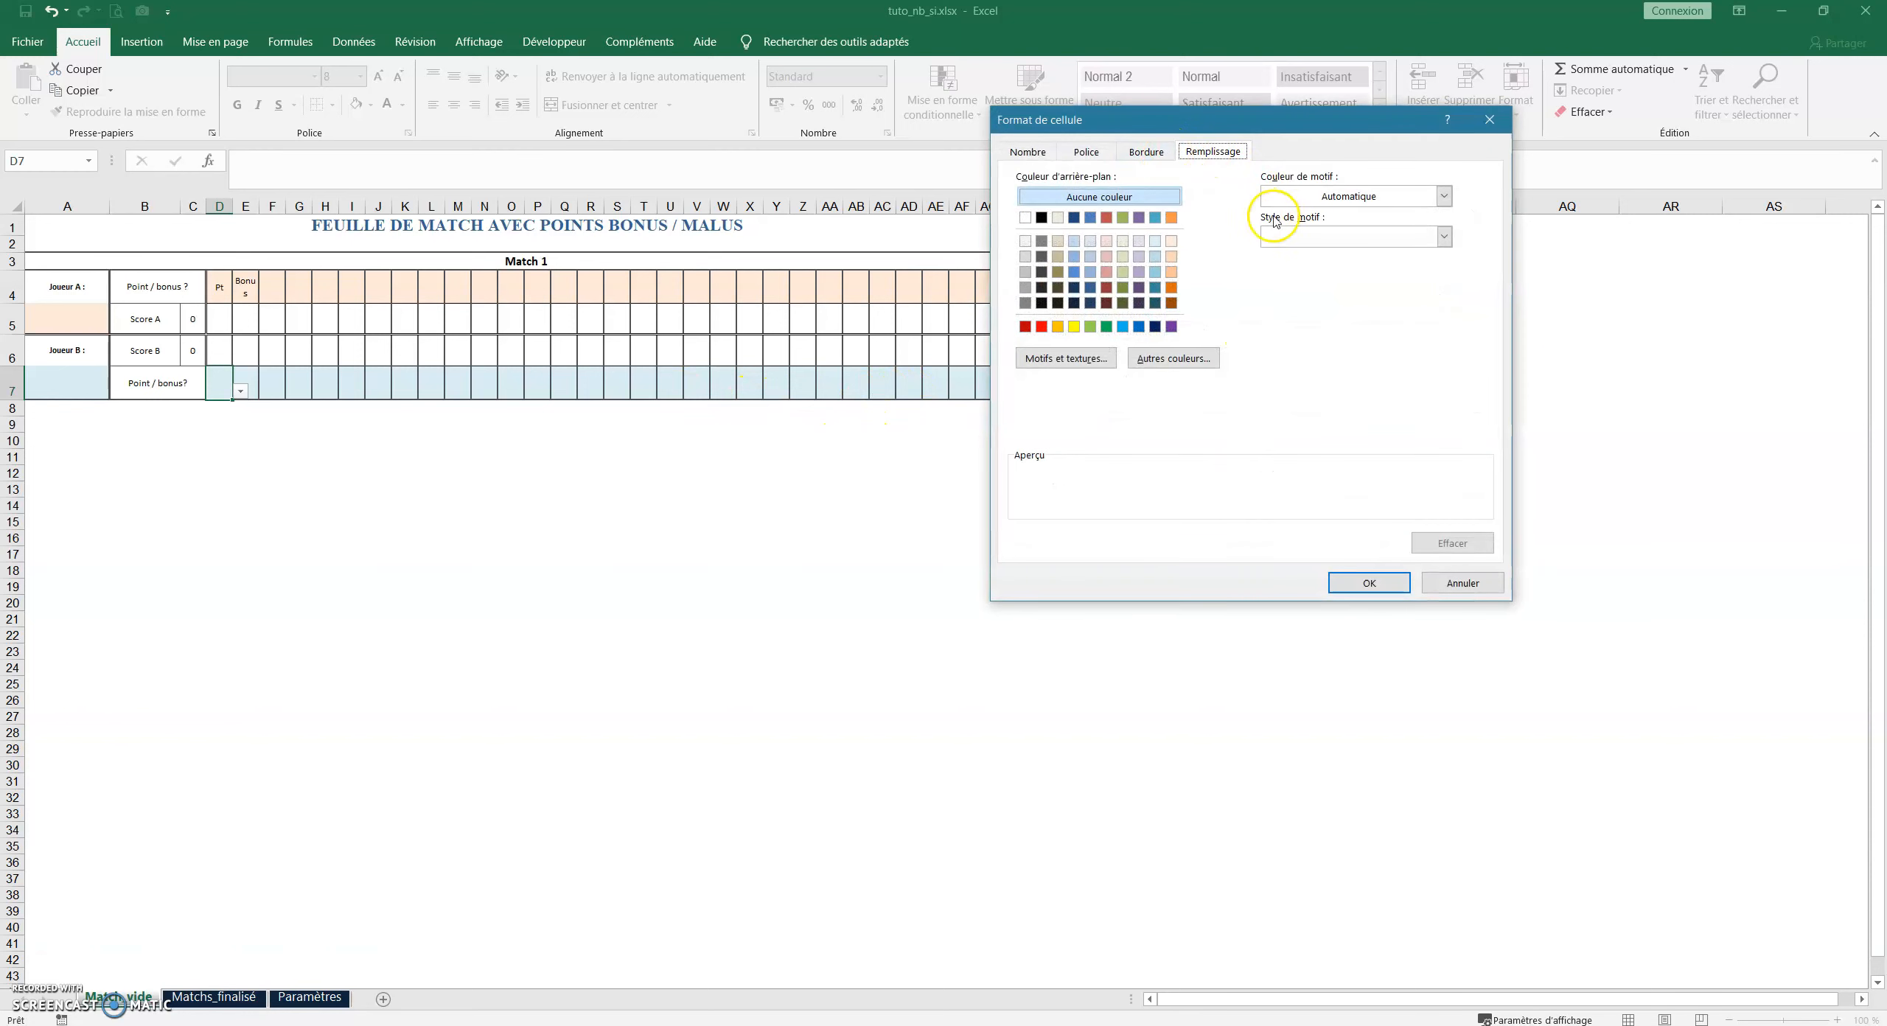
click(1315, 237)
click(1317, 304)
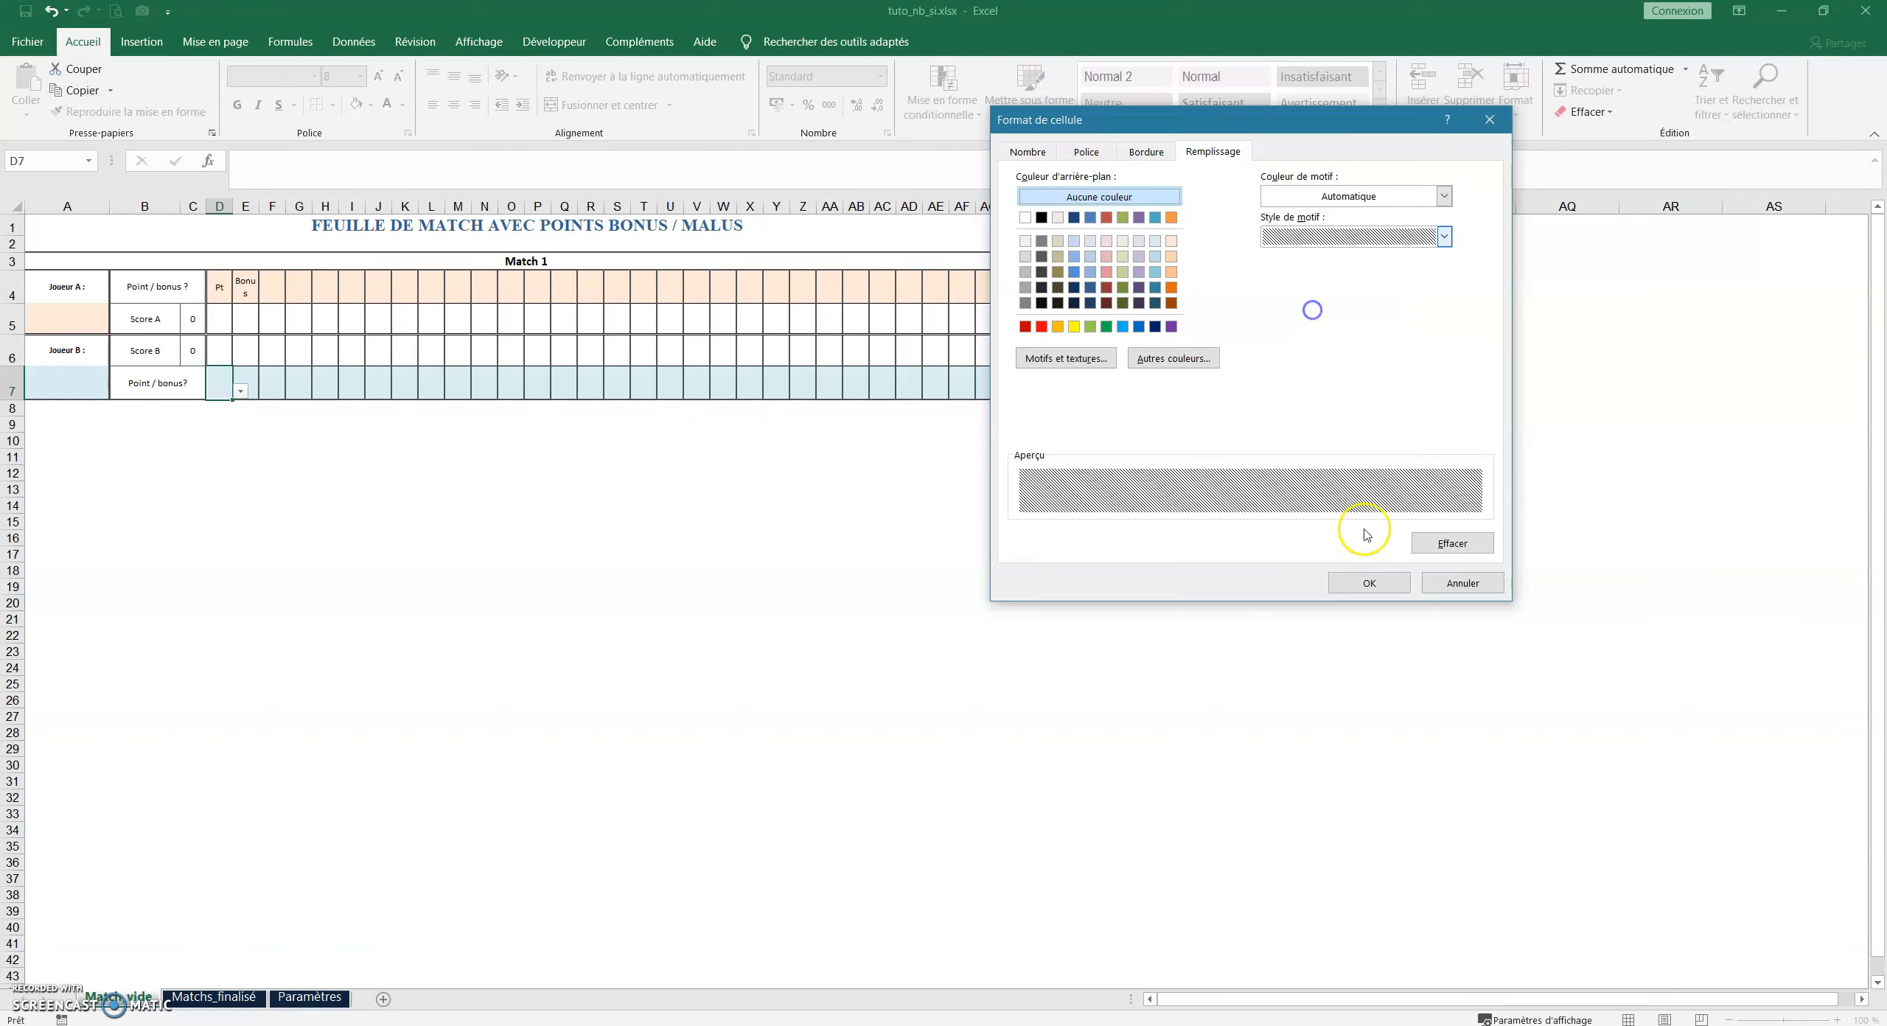
click(1369, 583)
click(1383, 518)
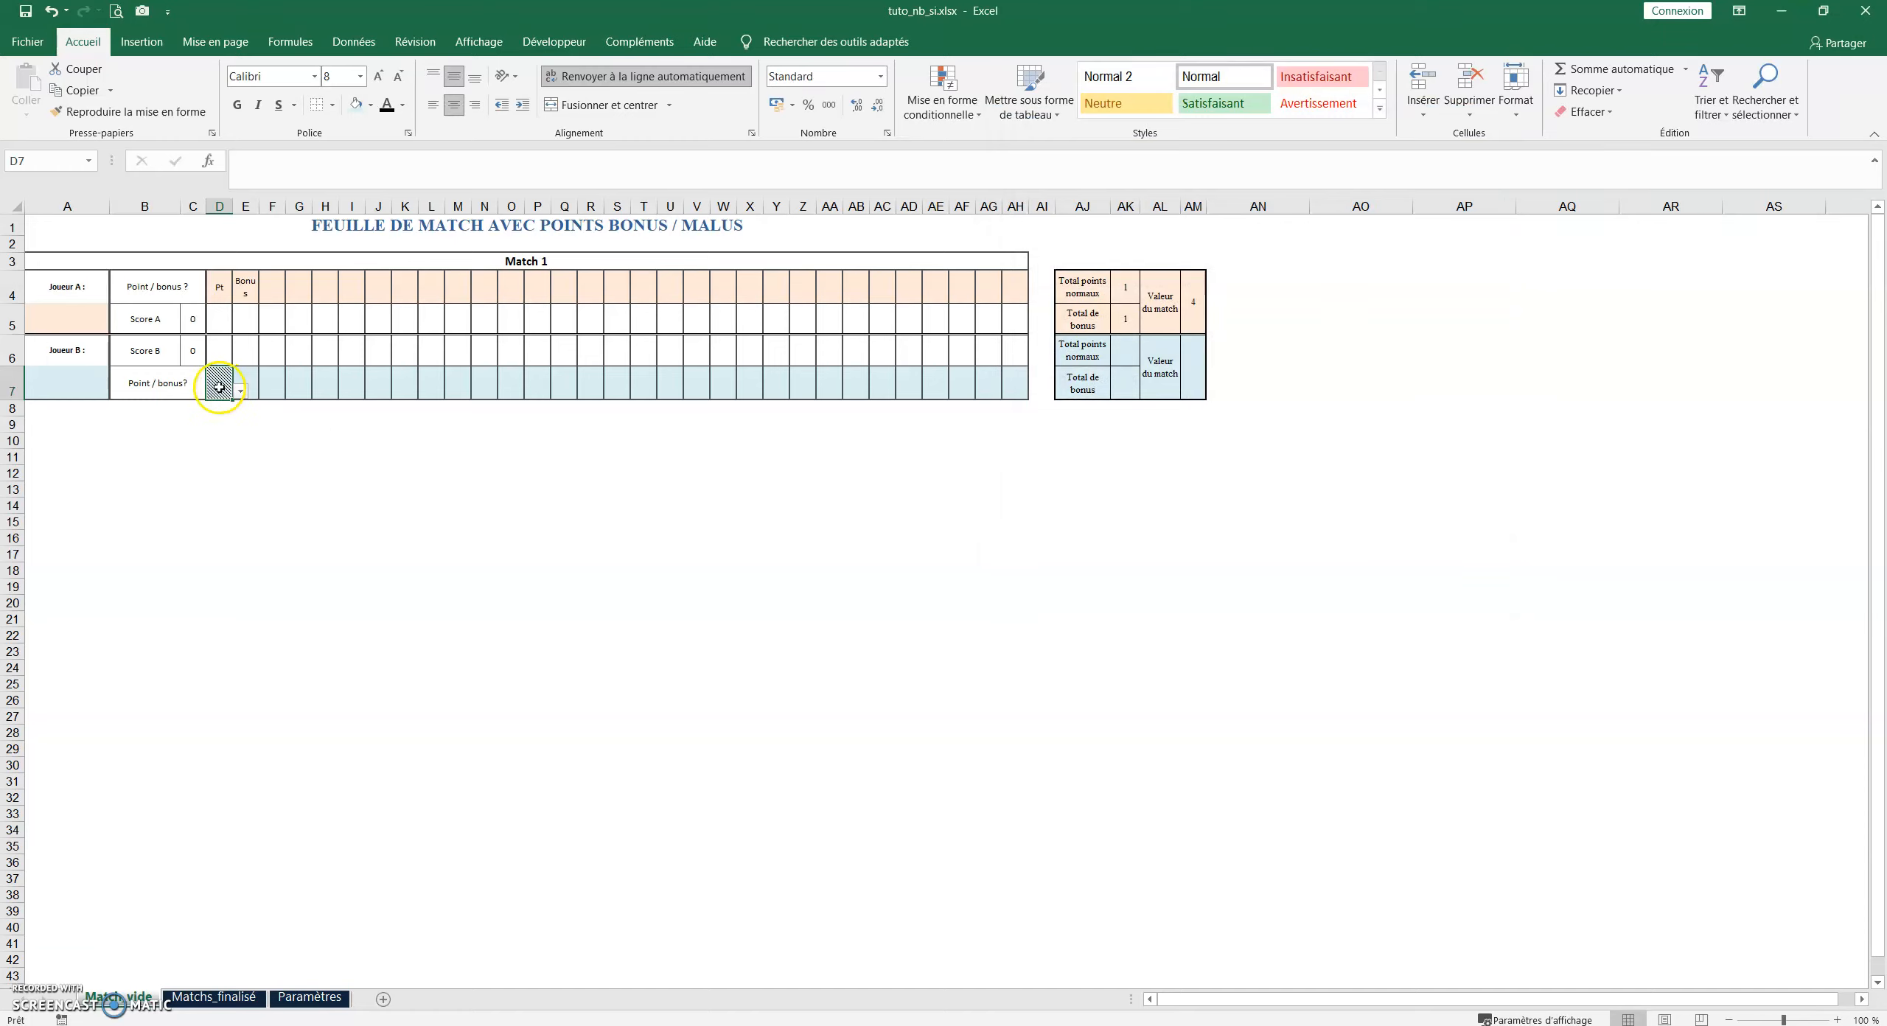
Test the D7 rule by clearing D4 and choosing Pt there again
click(219, 294)
key(Delete)
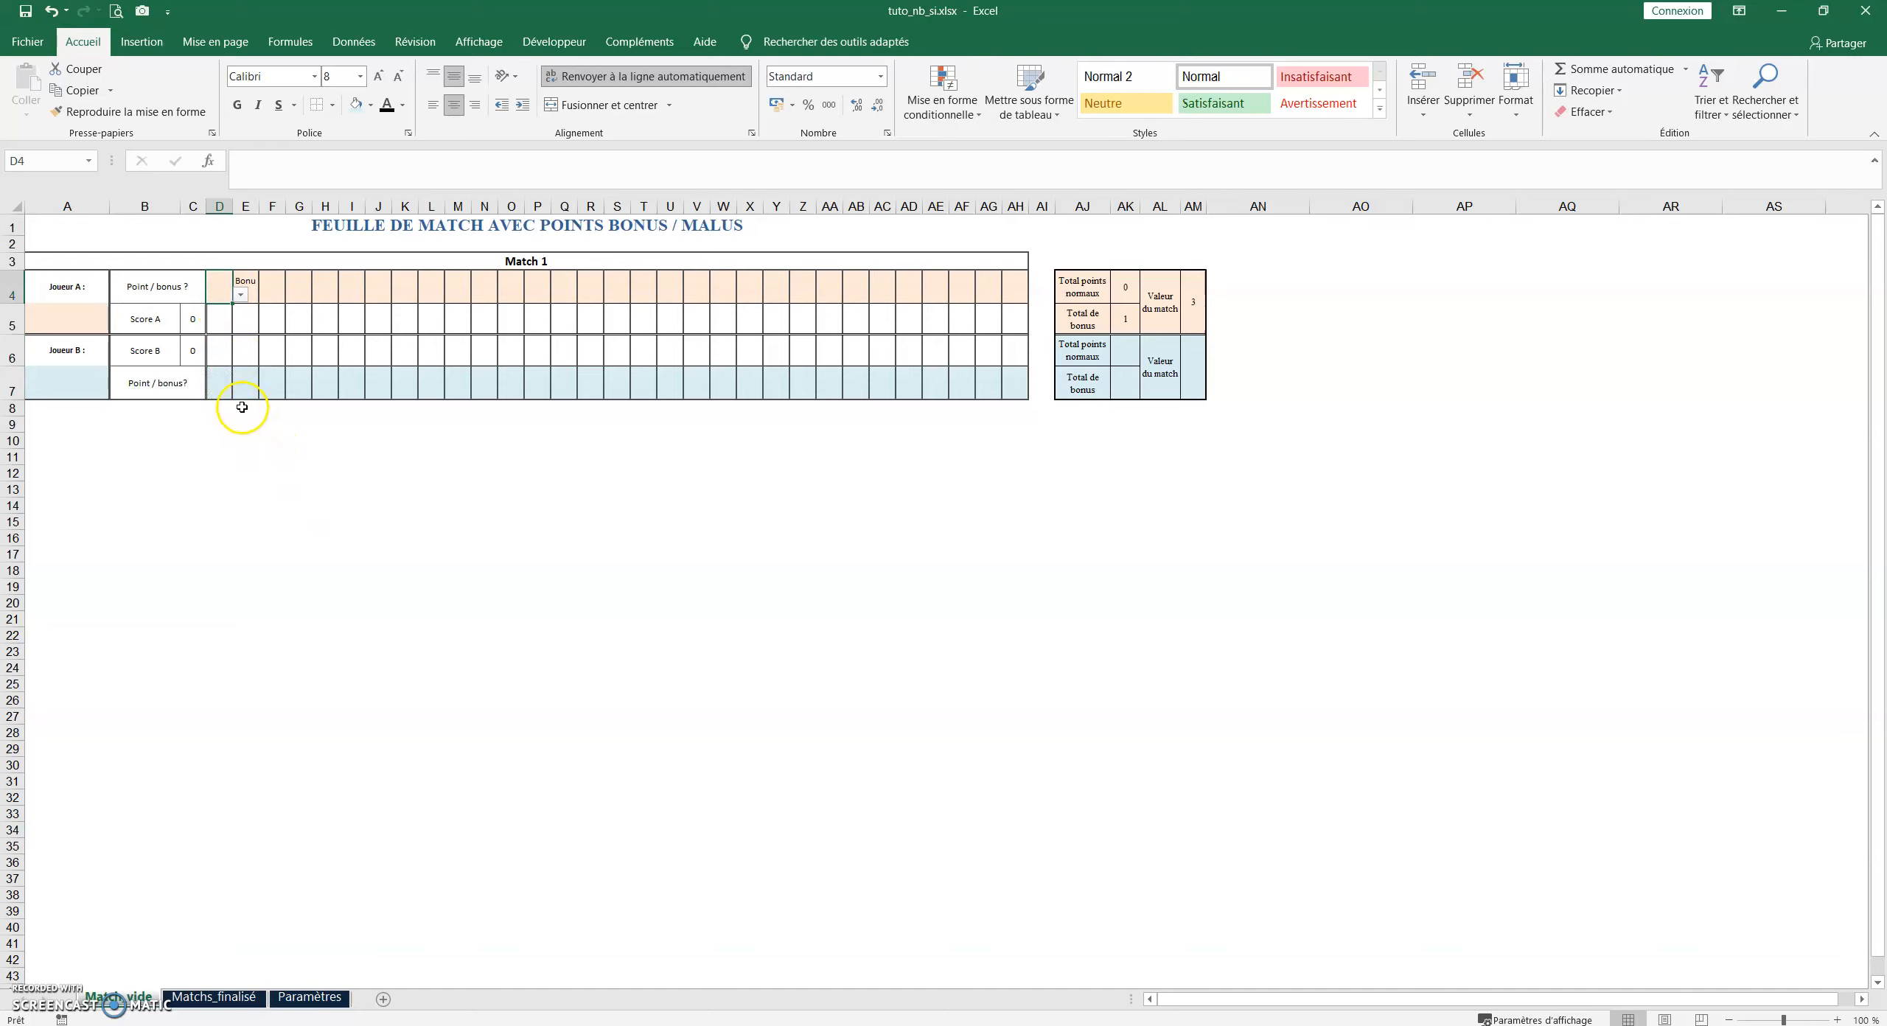
click(241, 295)
click(226, 311)
Extend the D7 conditional formatting rule to player B's whole point row, D7:AH7
click(217, 386)
click(942, 94)
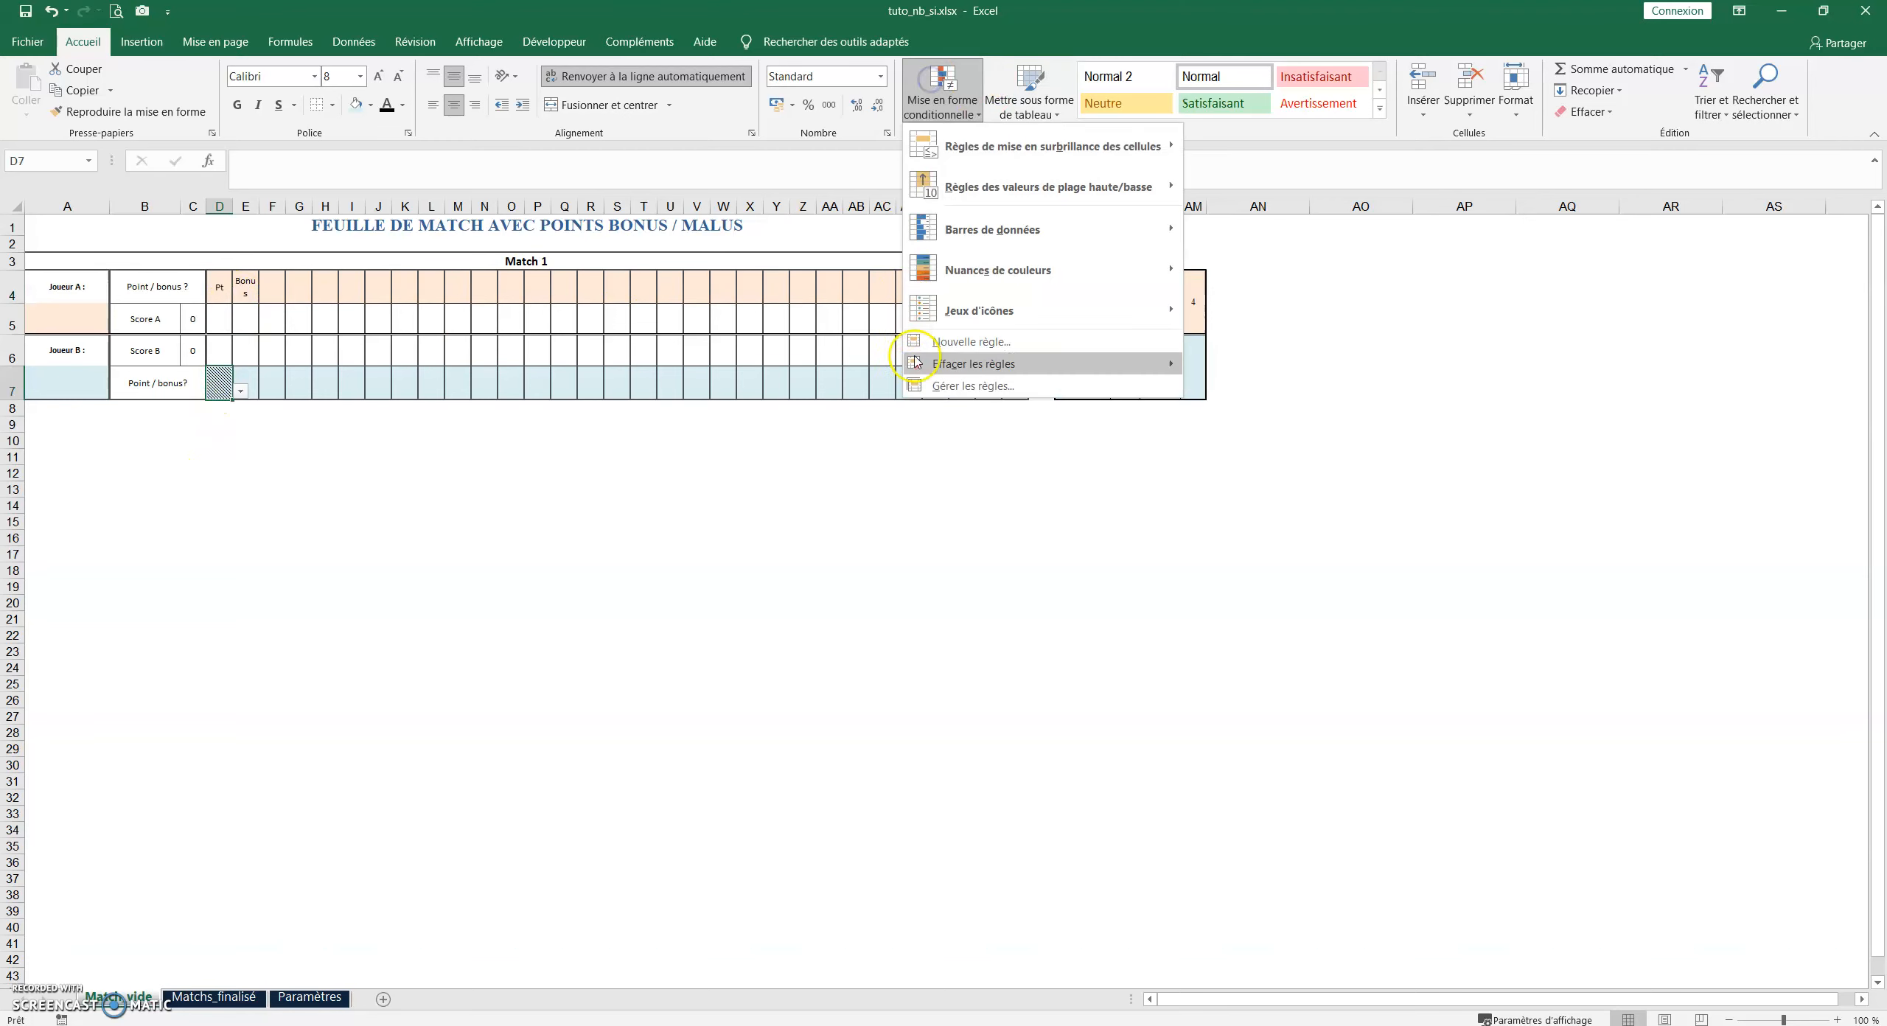
click(962, 385)
click(1284, 349)
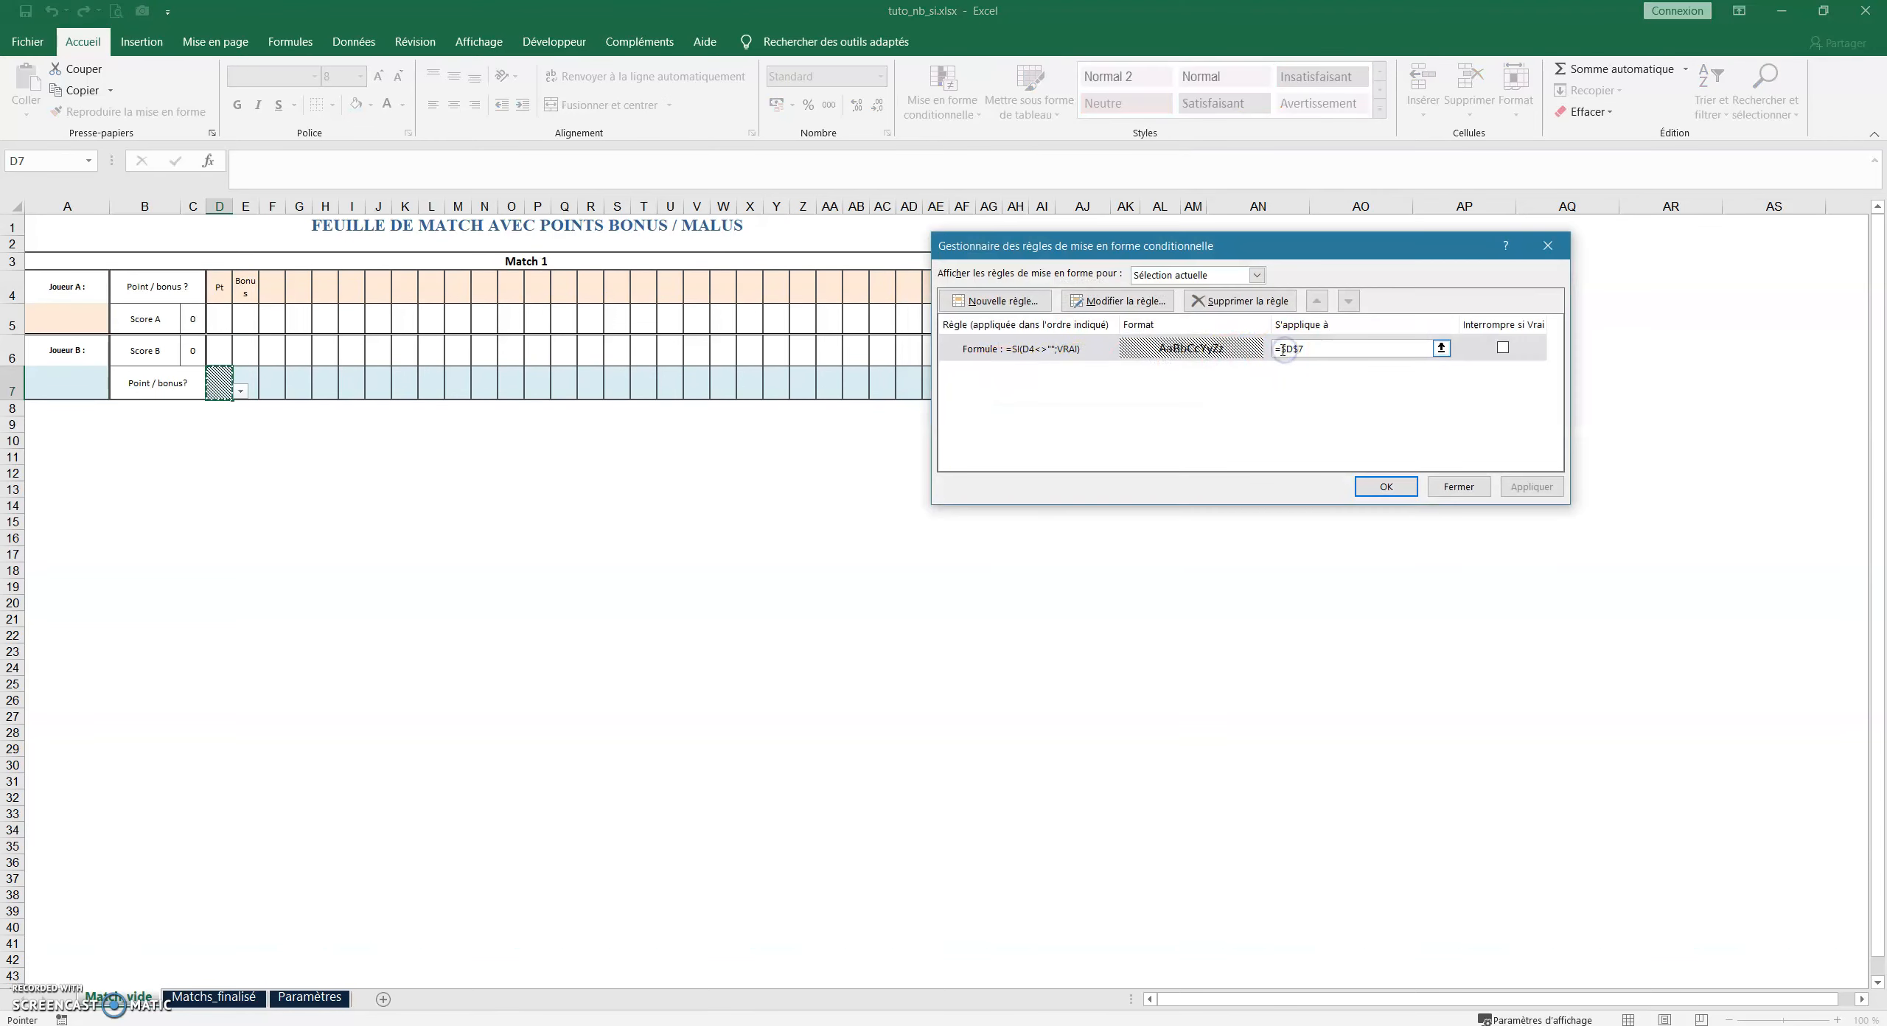
drag(219, 384, 1014, 386)
click(1552, 492)
click(1386, 486)
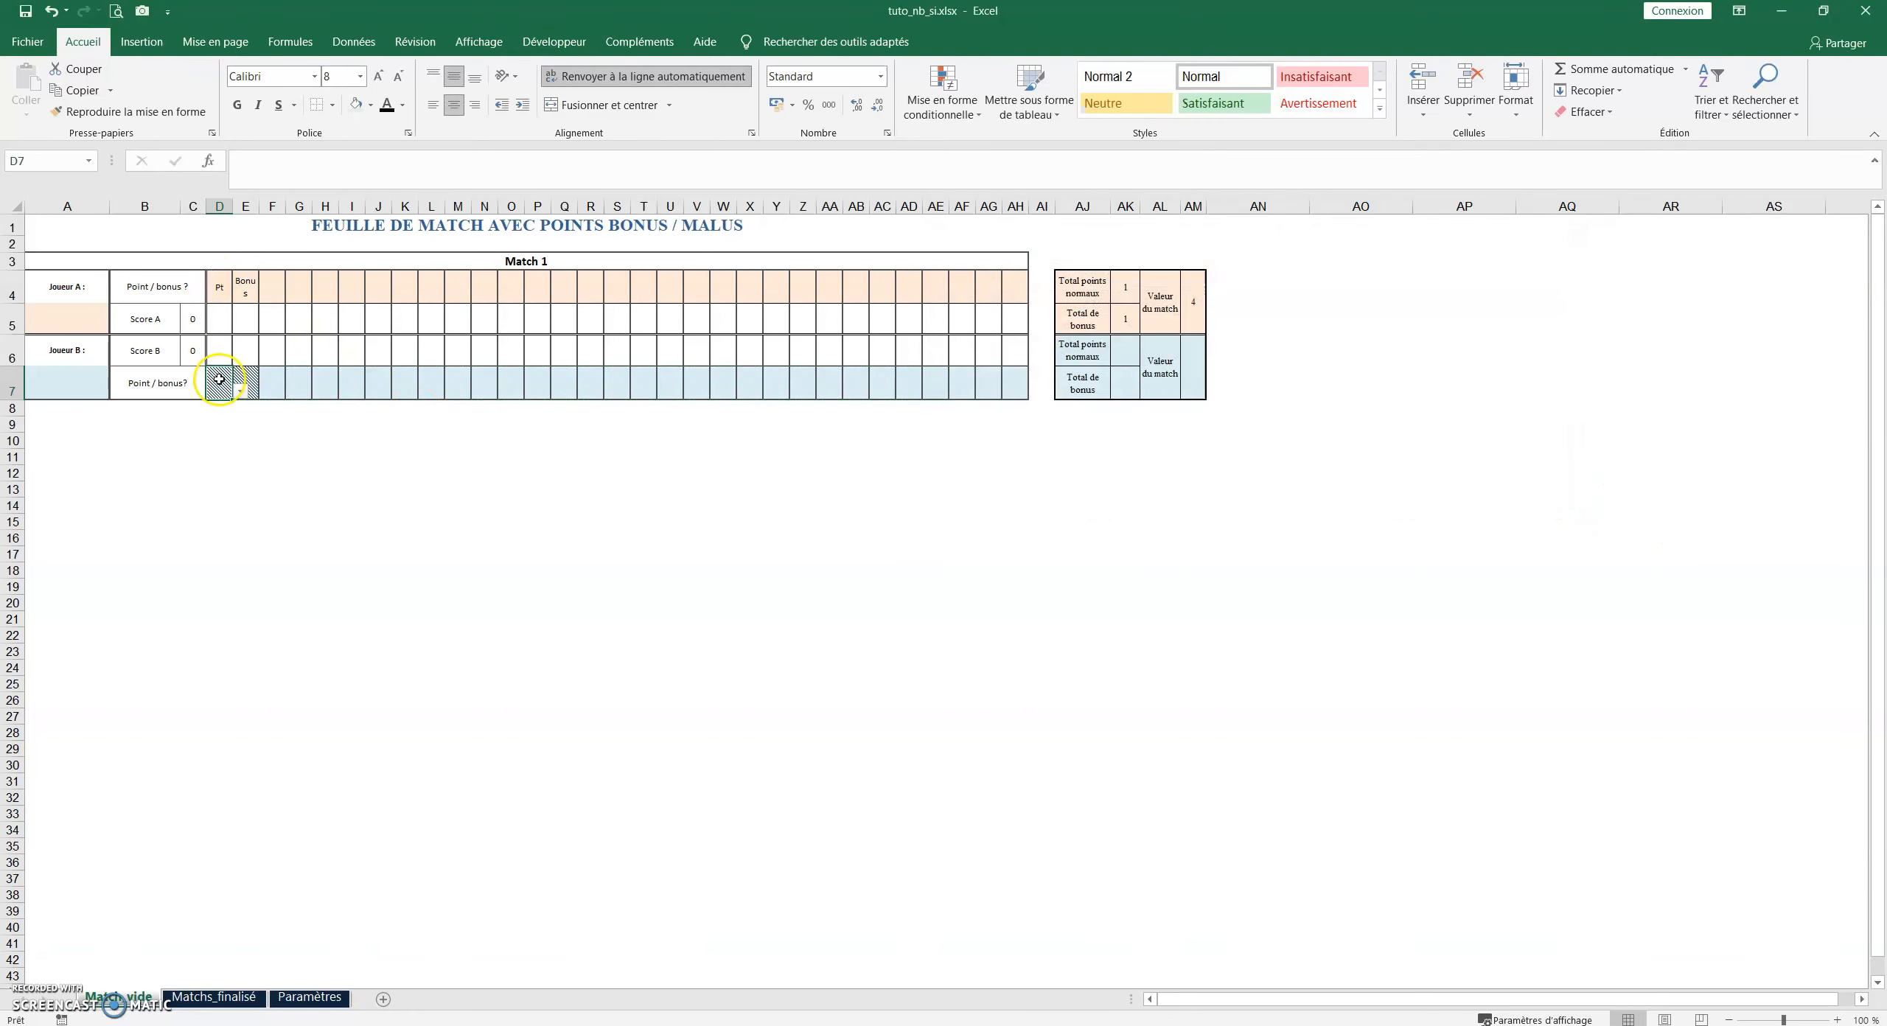
Test the extended rule by choosing an entry in H4 and clearing it
click(325, 292)
click(346, 294)
click(332, 310)
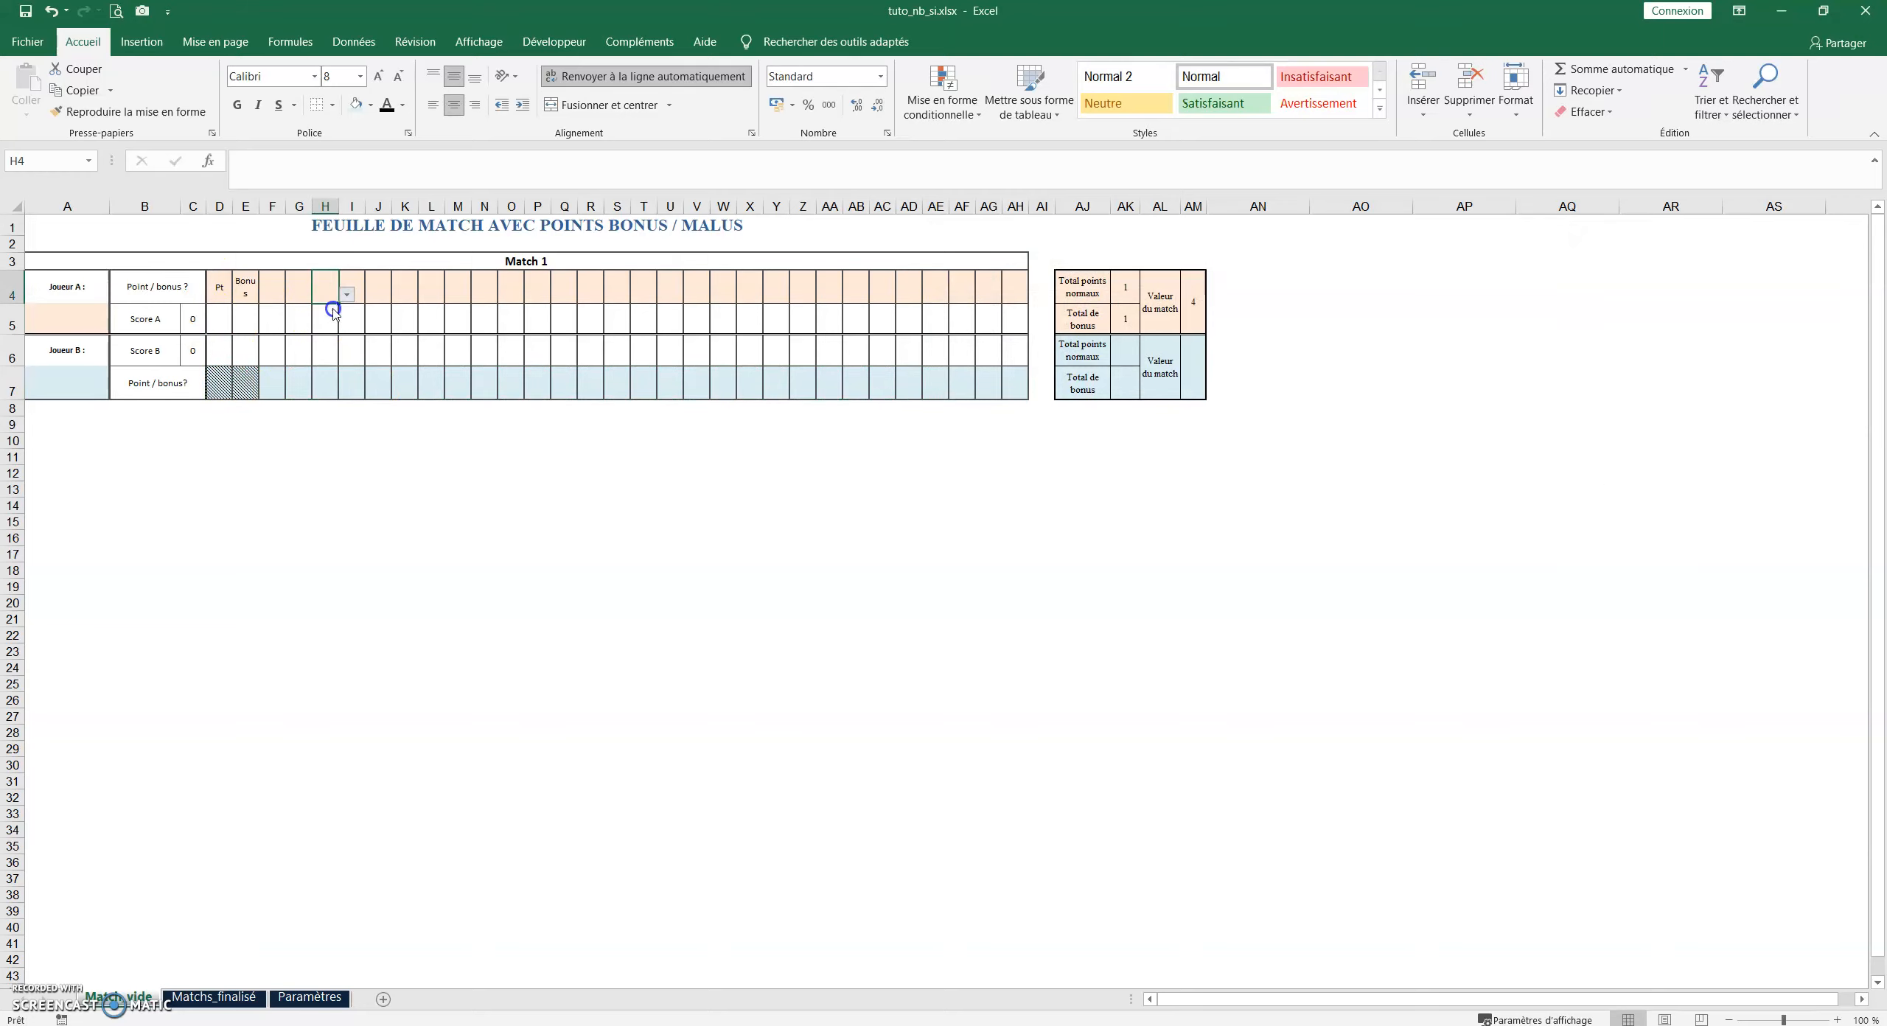
key(Delete)
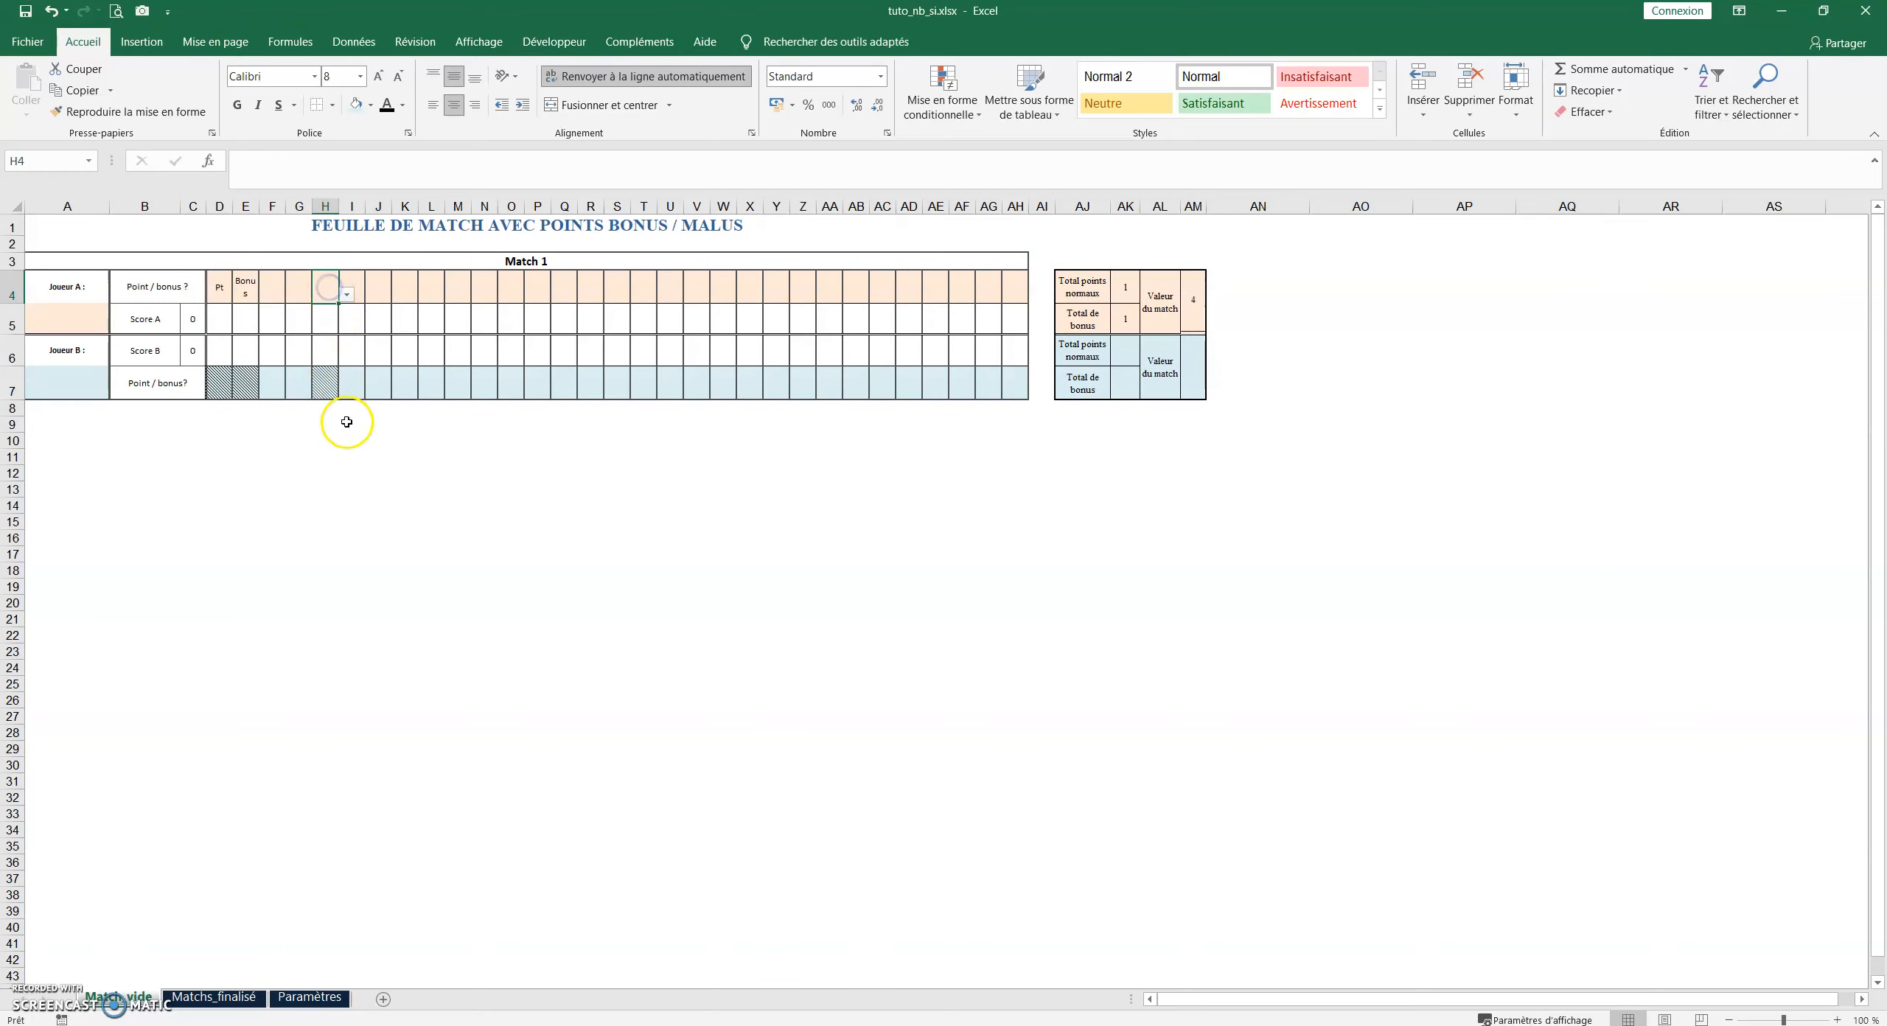
click(387, 487)
Create a formula-based conditional formatting rule for D4 with =SI(D7<>"";VRAI)
mouse_move(220, 281)
mouse_down()
mouse_move(508, 284)
mouse_move(220, 284)
mouse_up()
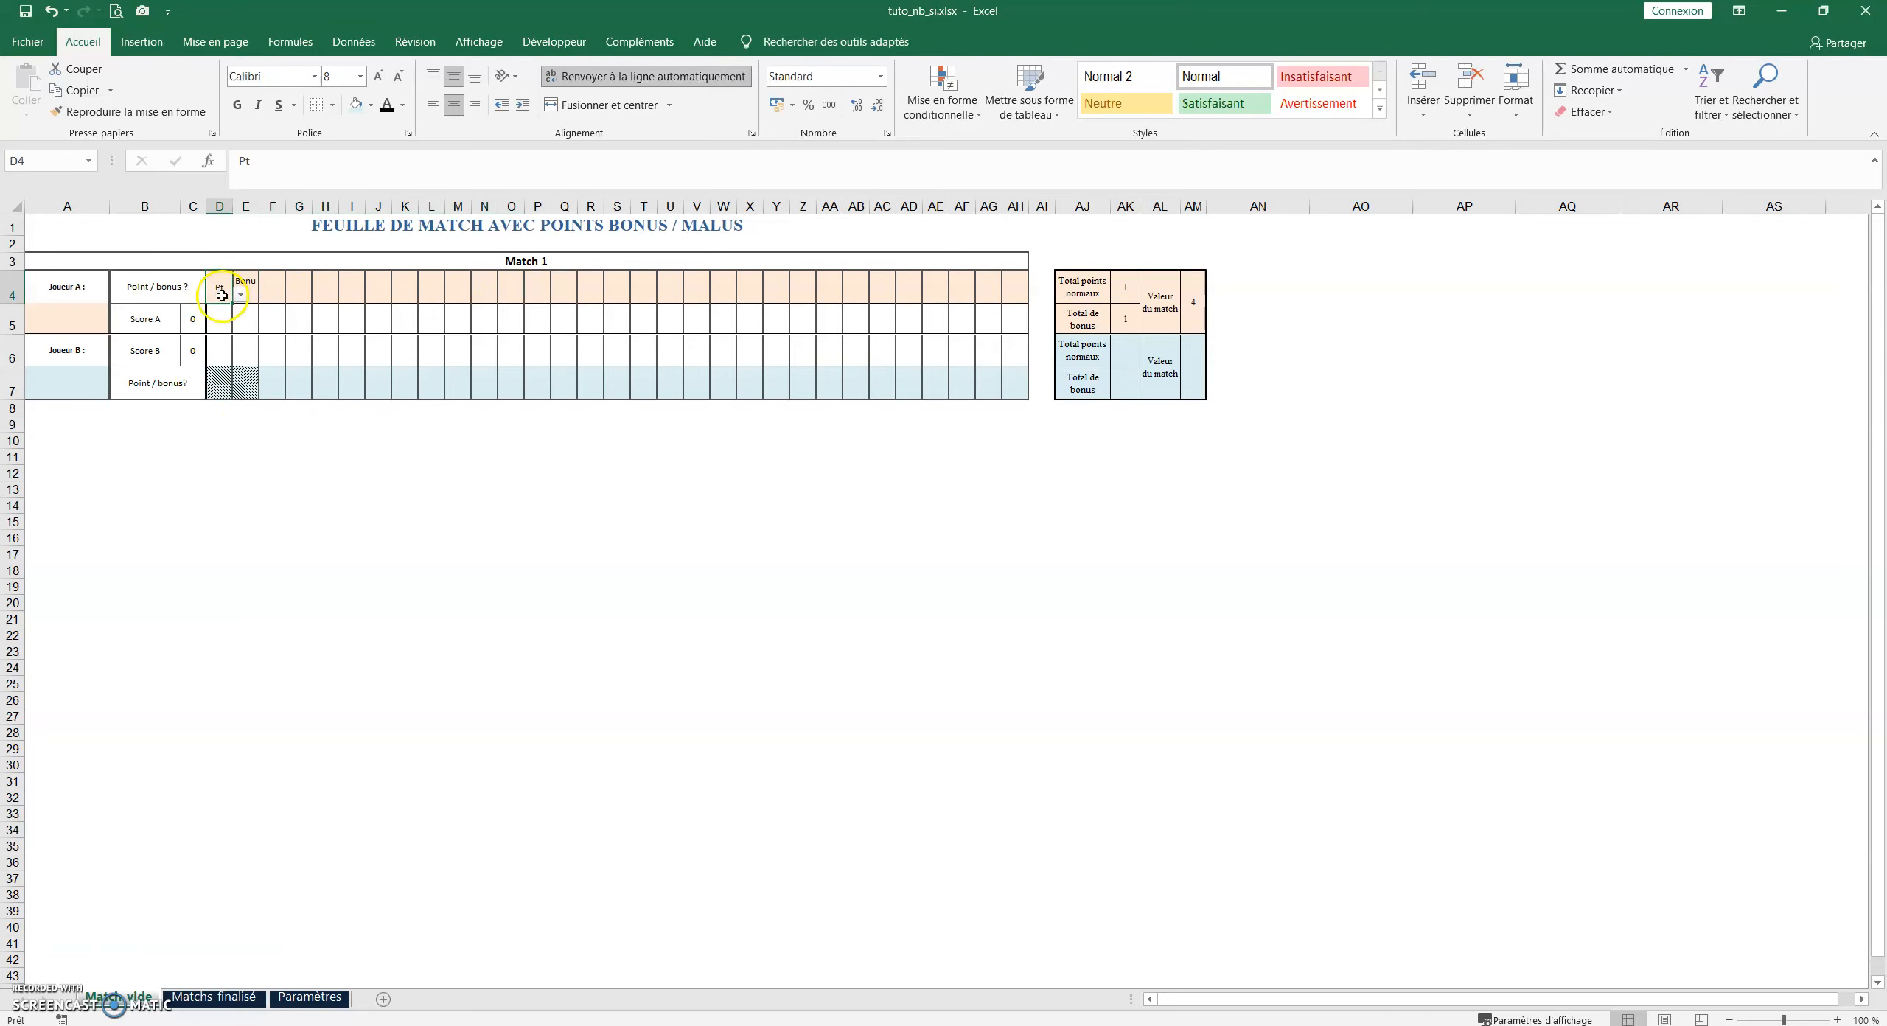
click(955, 86)
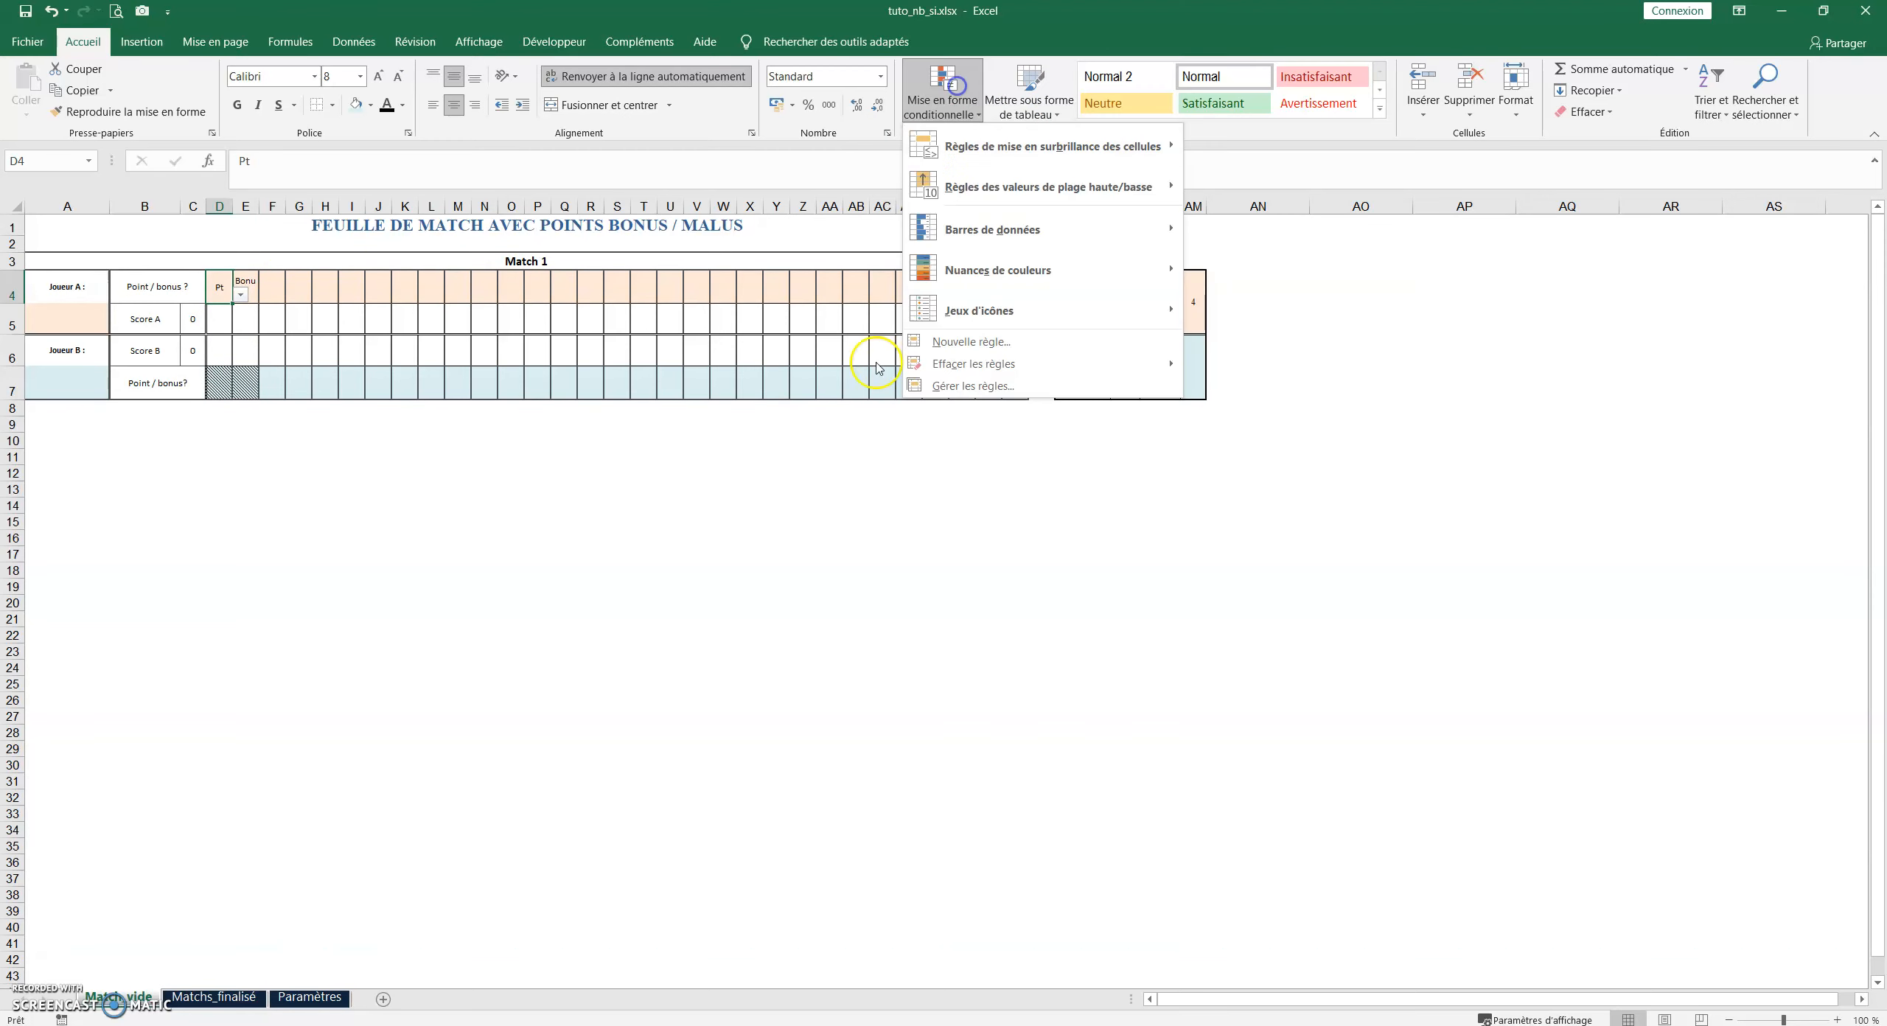
click(973, 342)
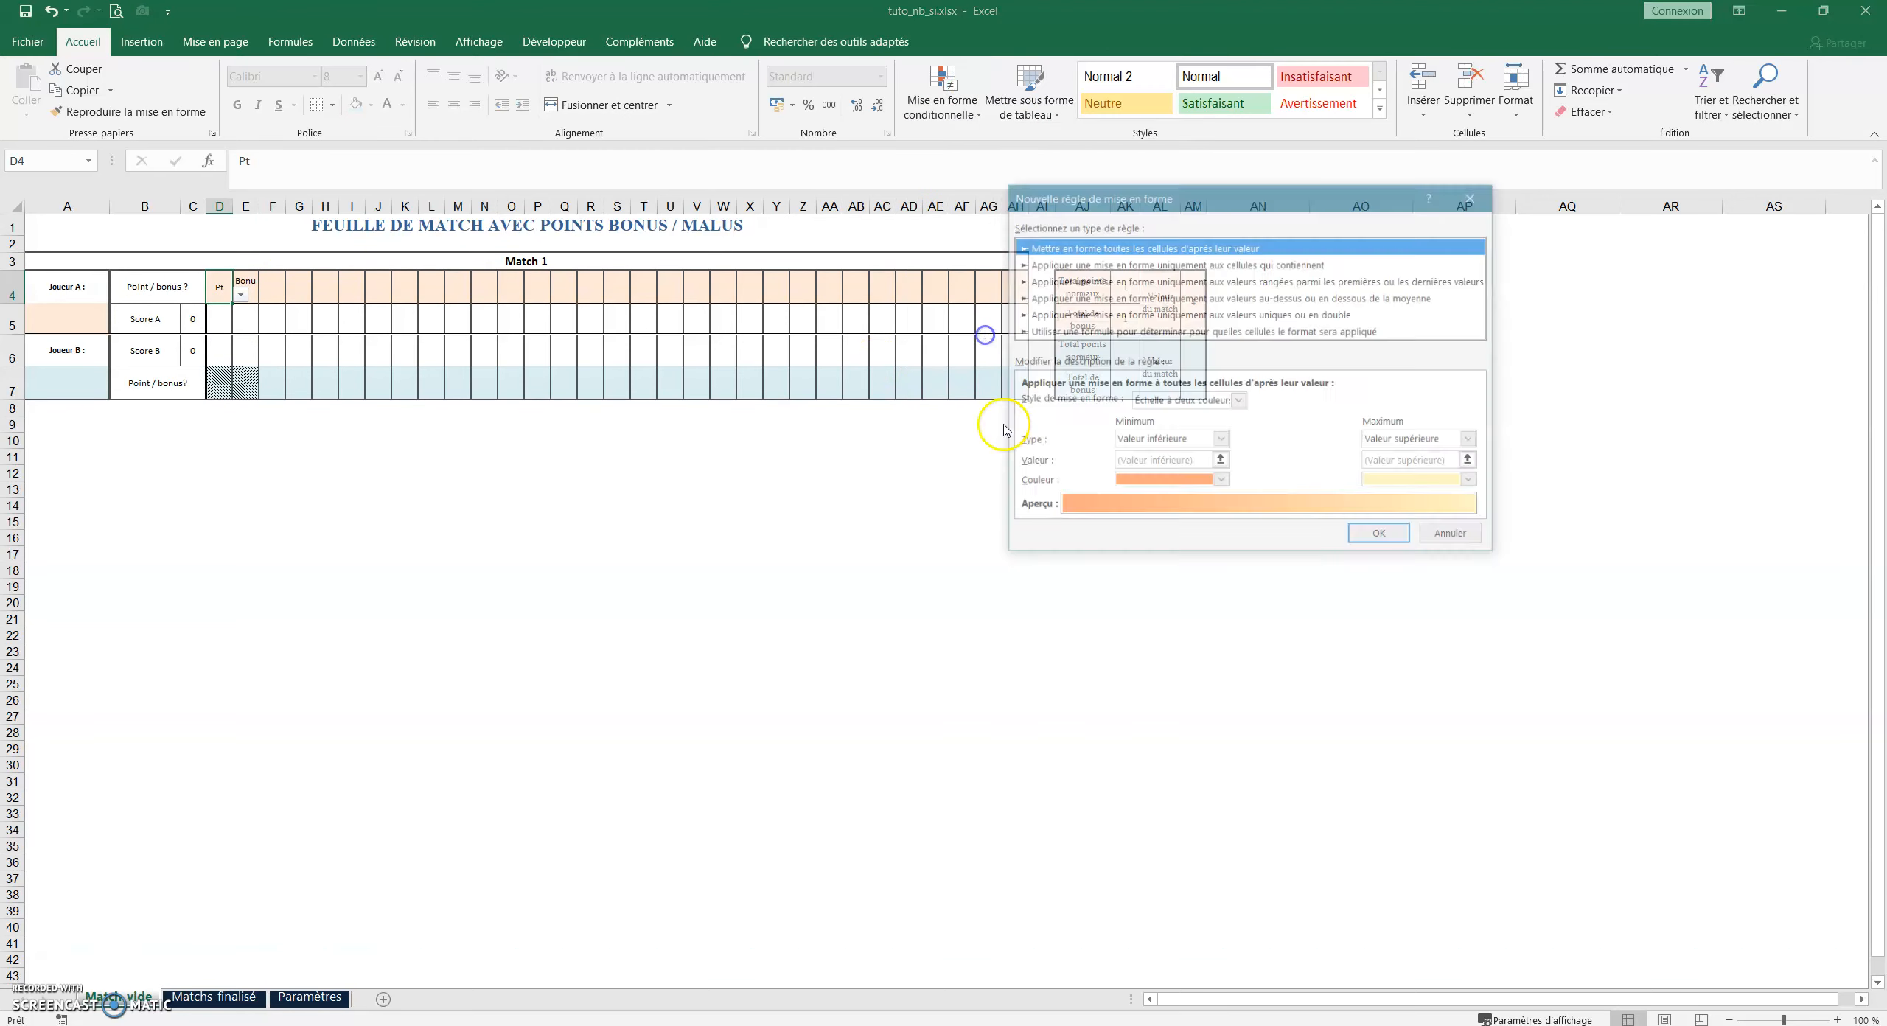
click(1097, 336)
click(1055, 402)
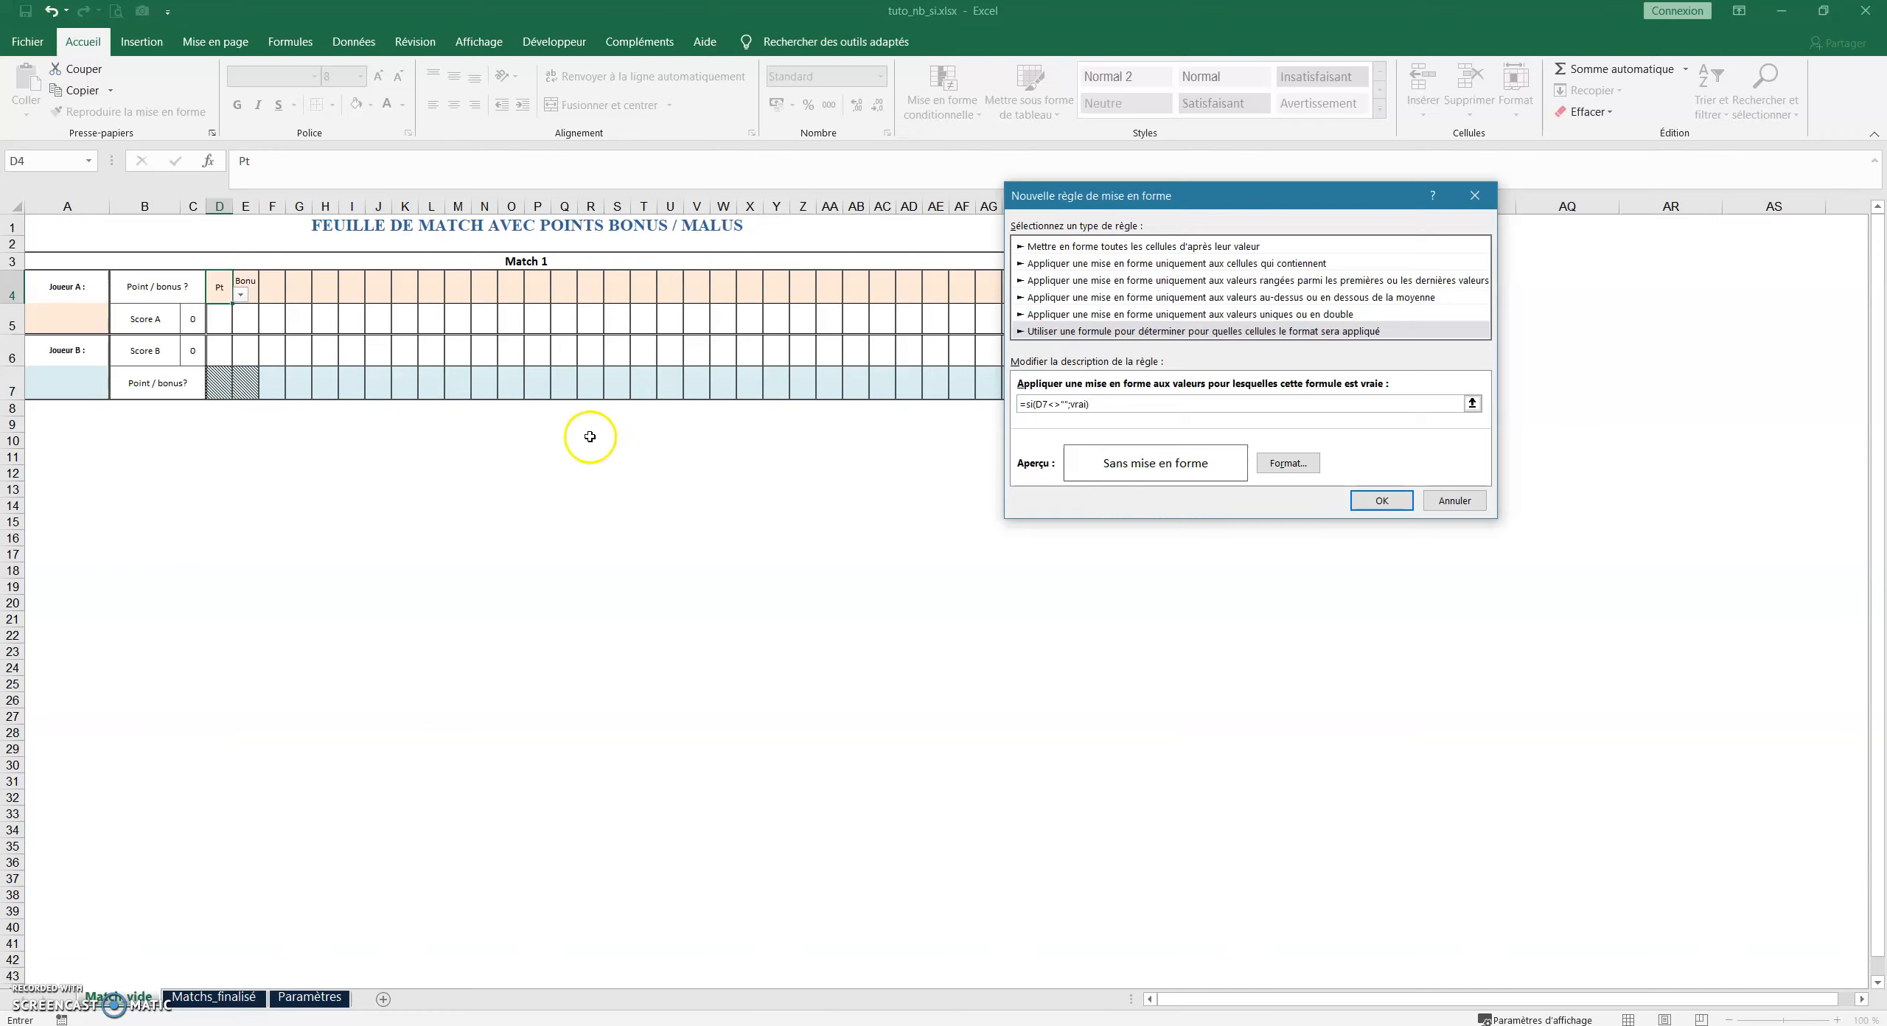
Give the D4 rule a grey pattern fill with automatic pattern colour and save the rule
click(1289, 463)
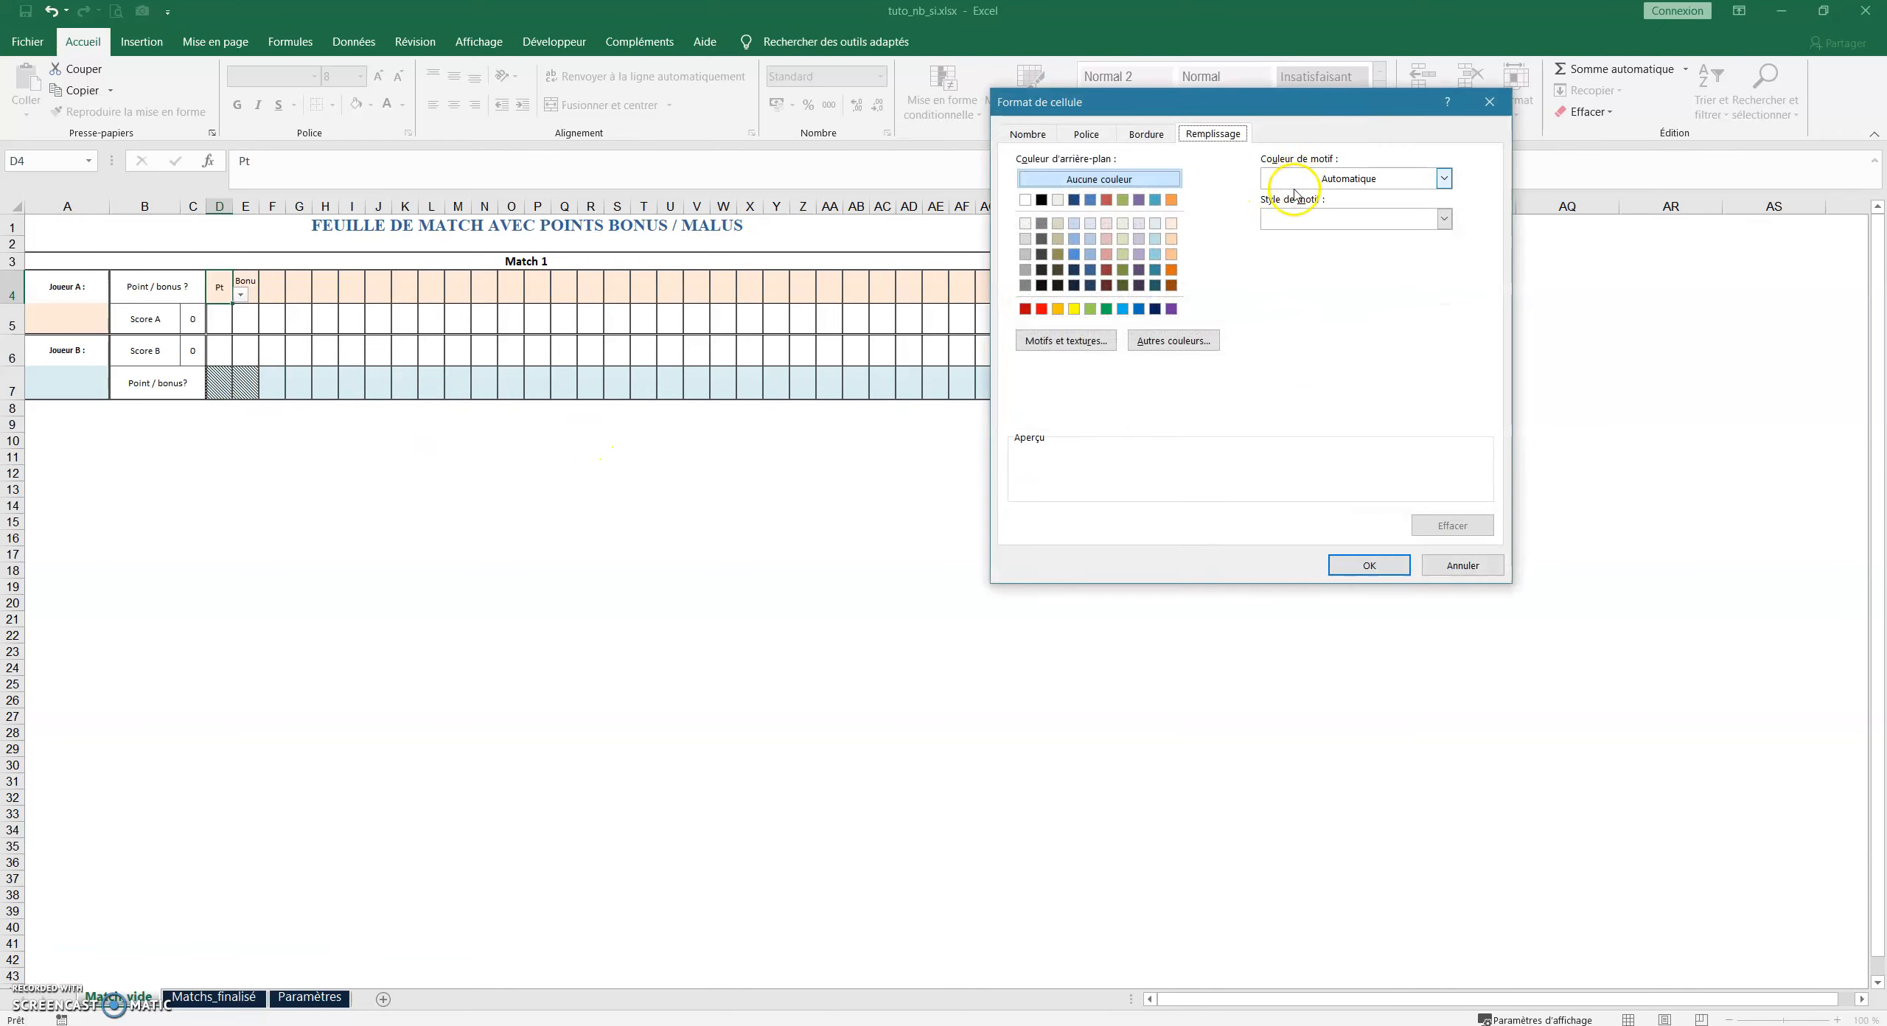
click(1286, 220)
click(1320, 292)
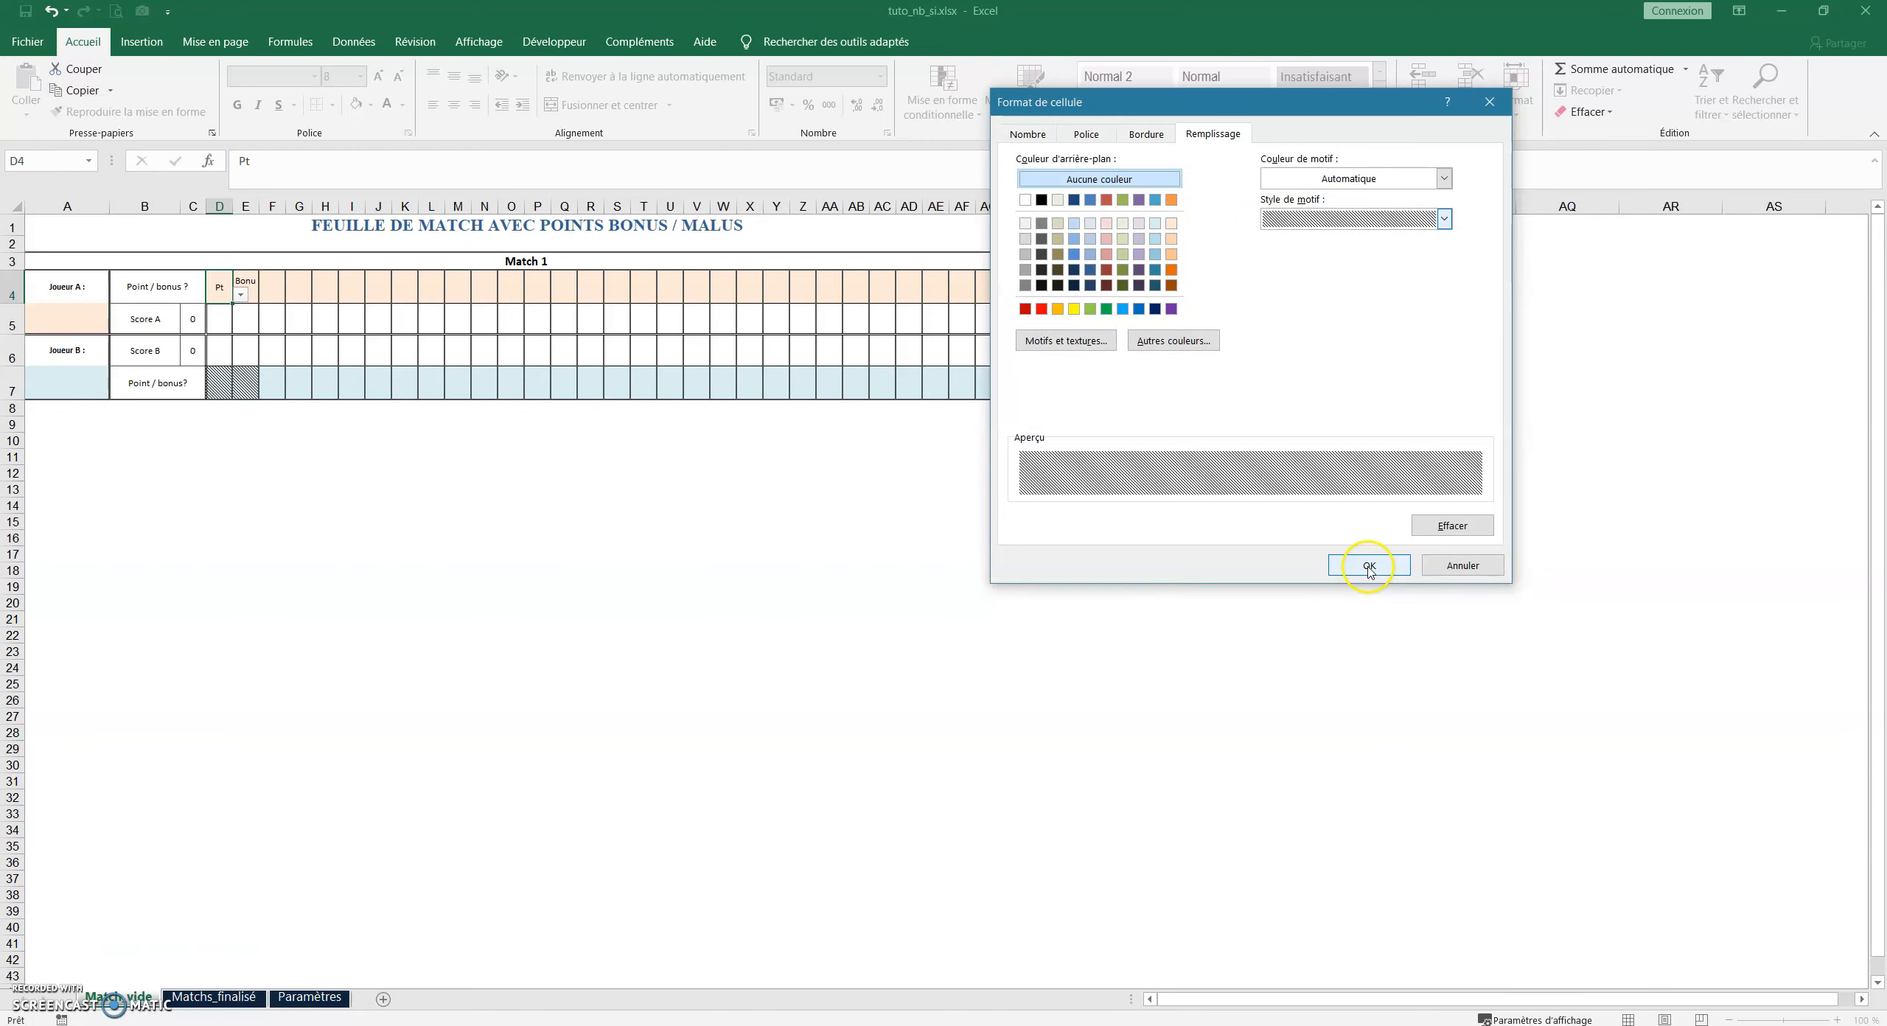
click(1360, 564)
click(1377, 495)
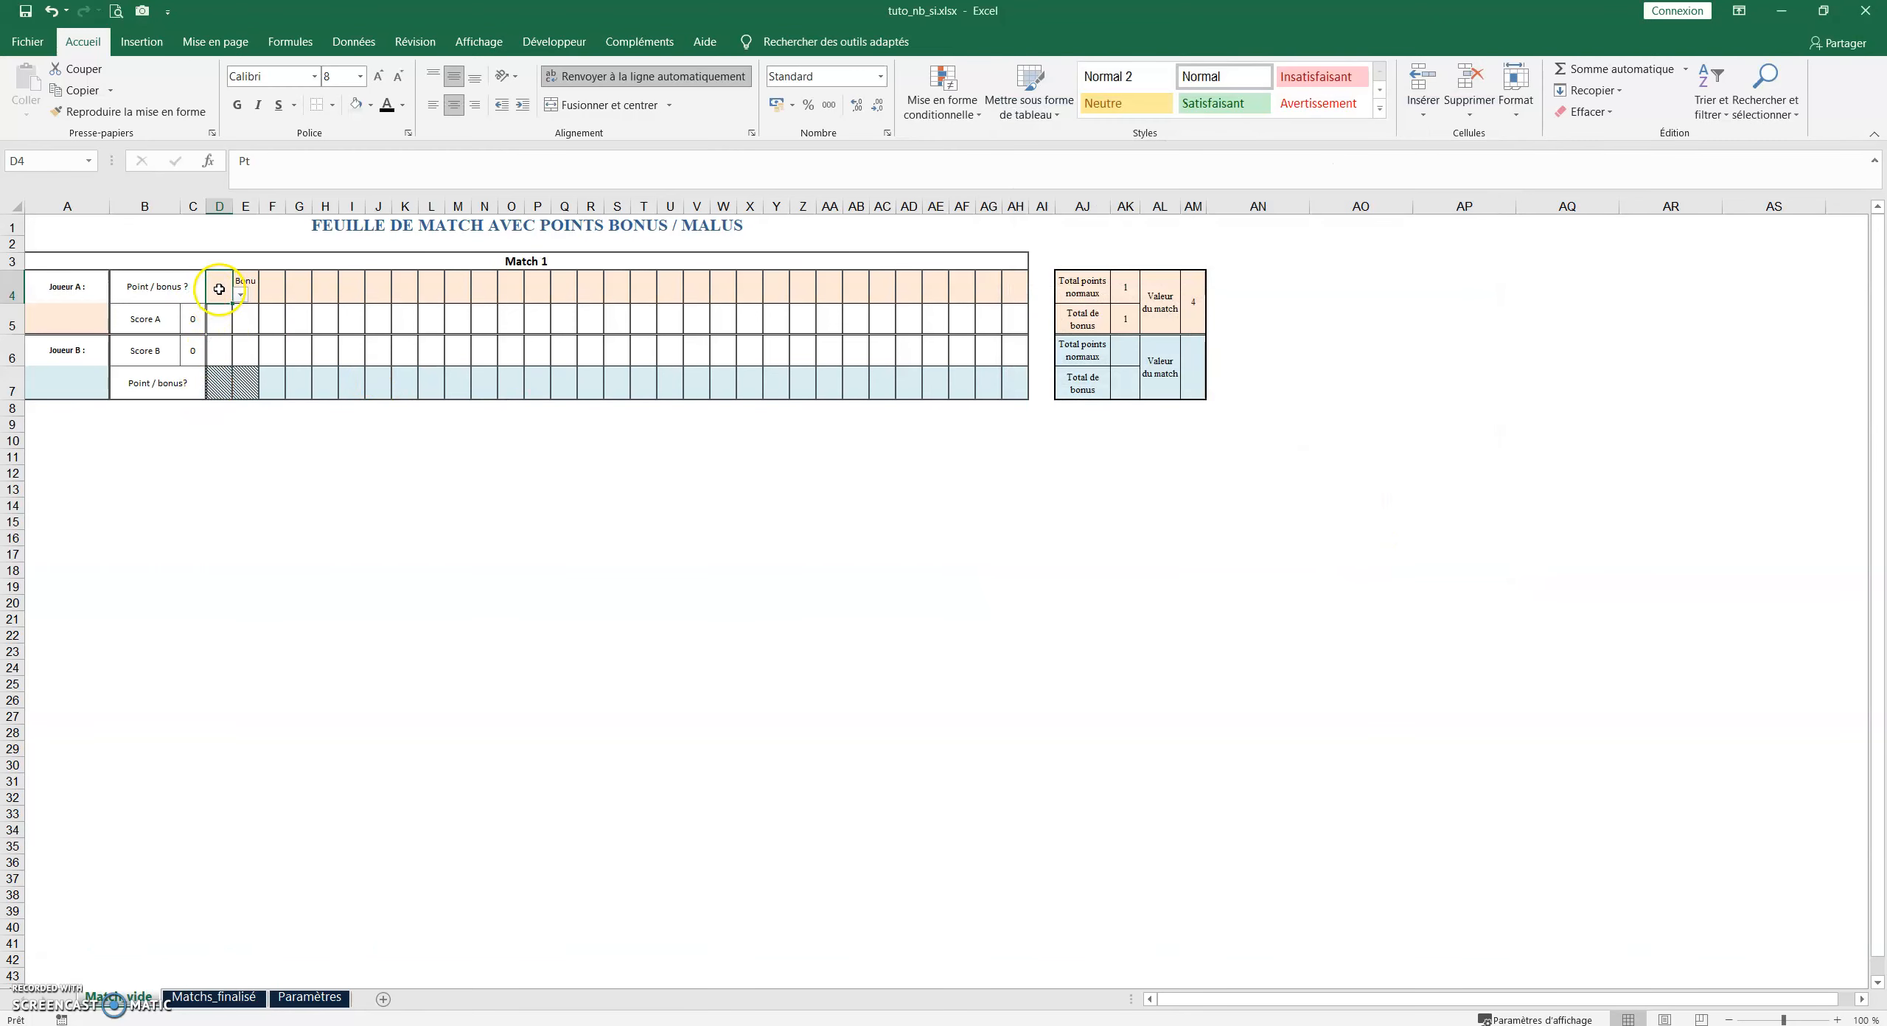
Extend the D4 conditional formatting rule to player A's whole point row, D4:AH4
click(942, 107)
click(974, 378)
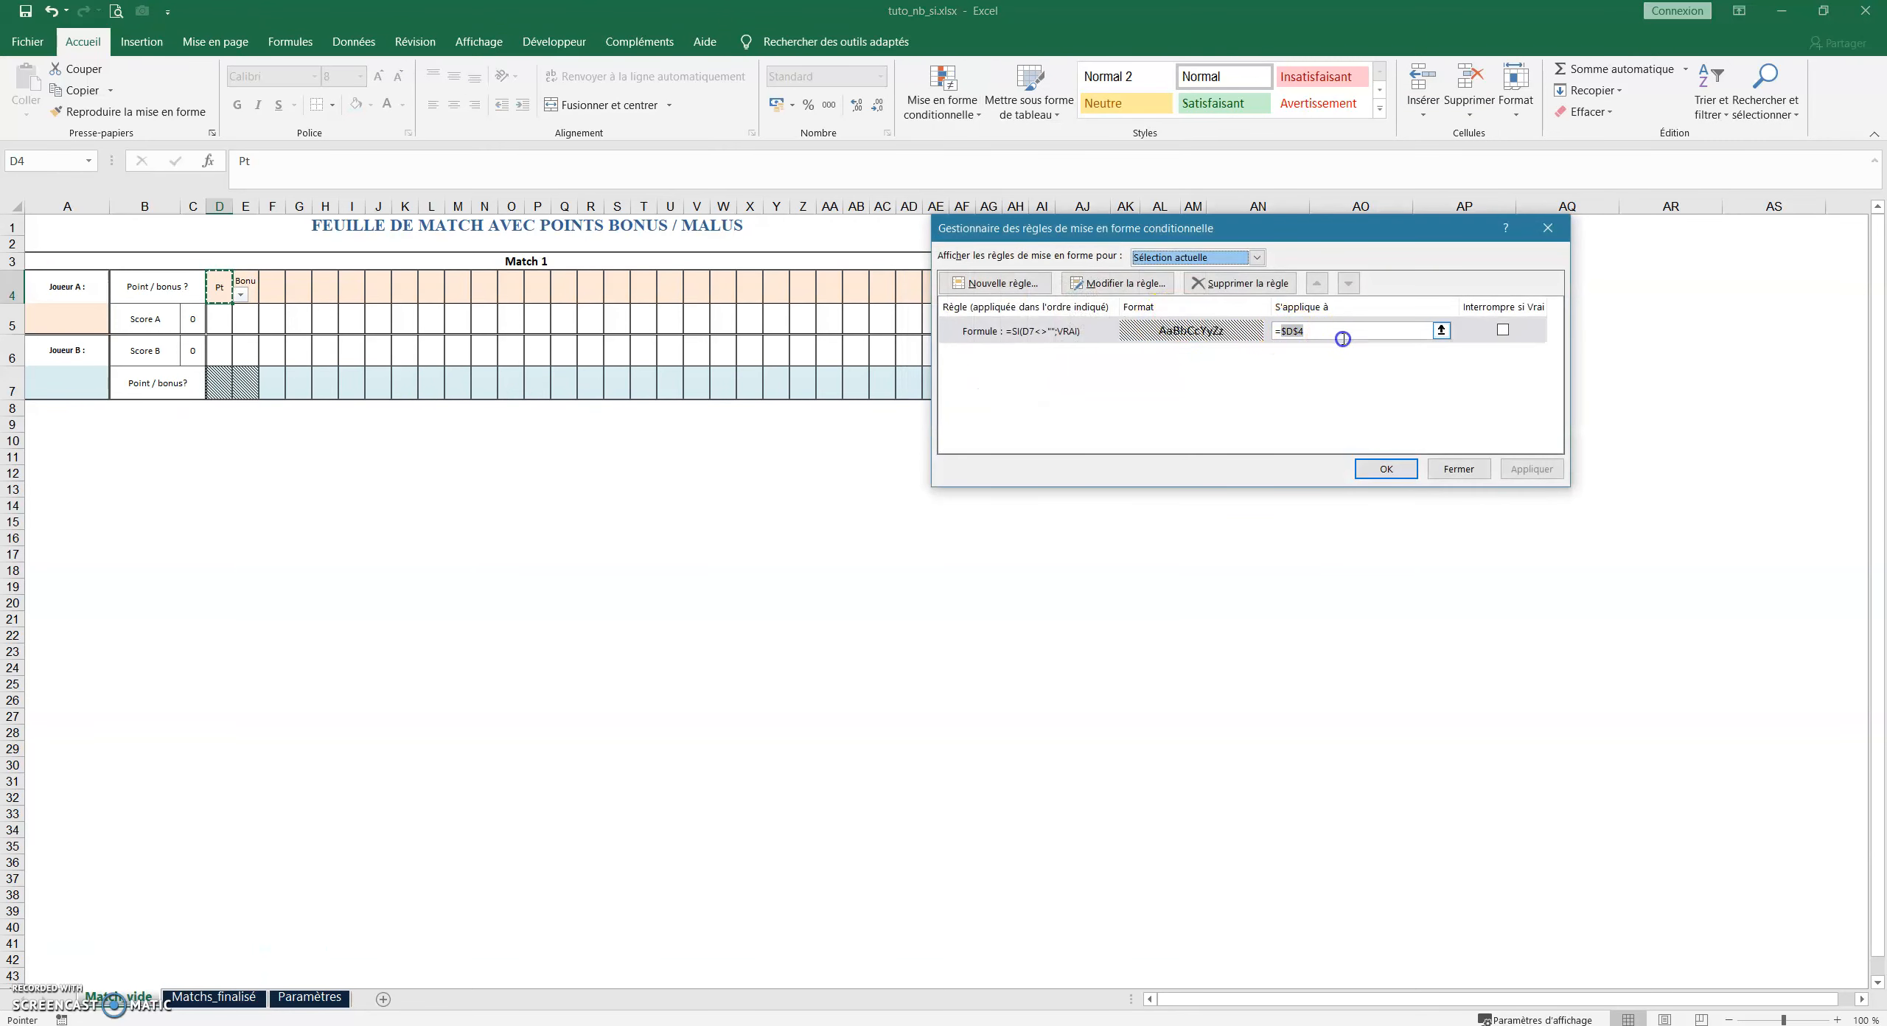
click(1341, 338)
drag(219, 289, 1010, 292)
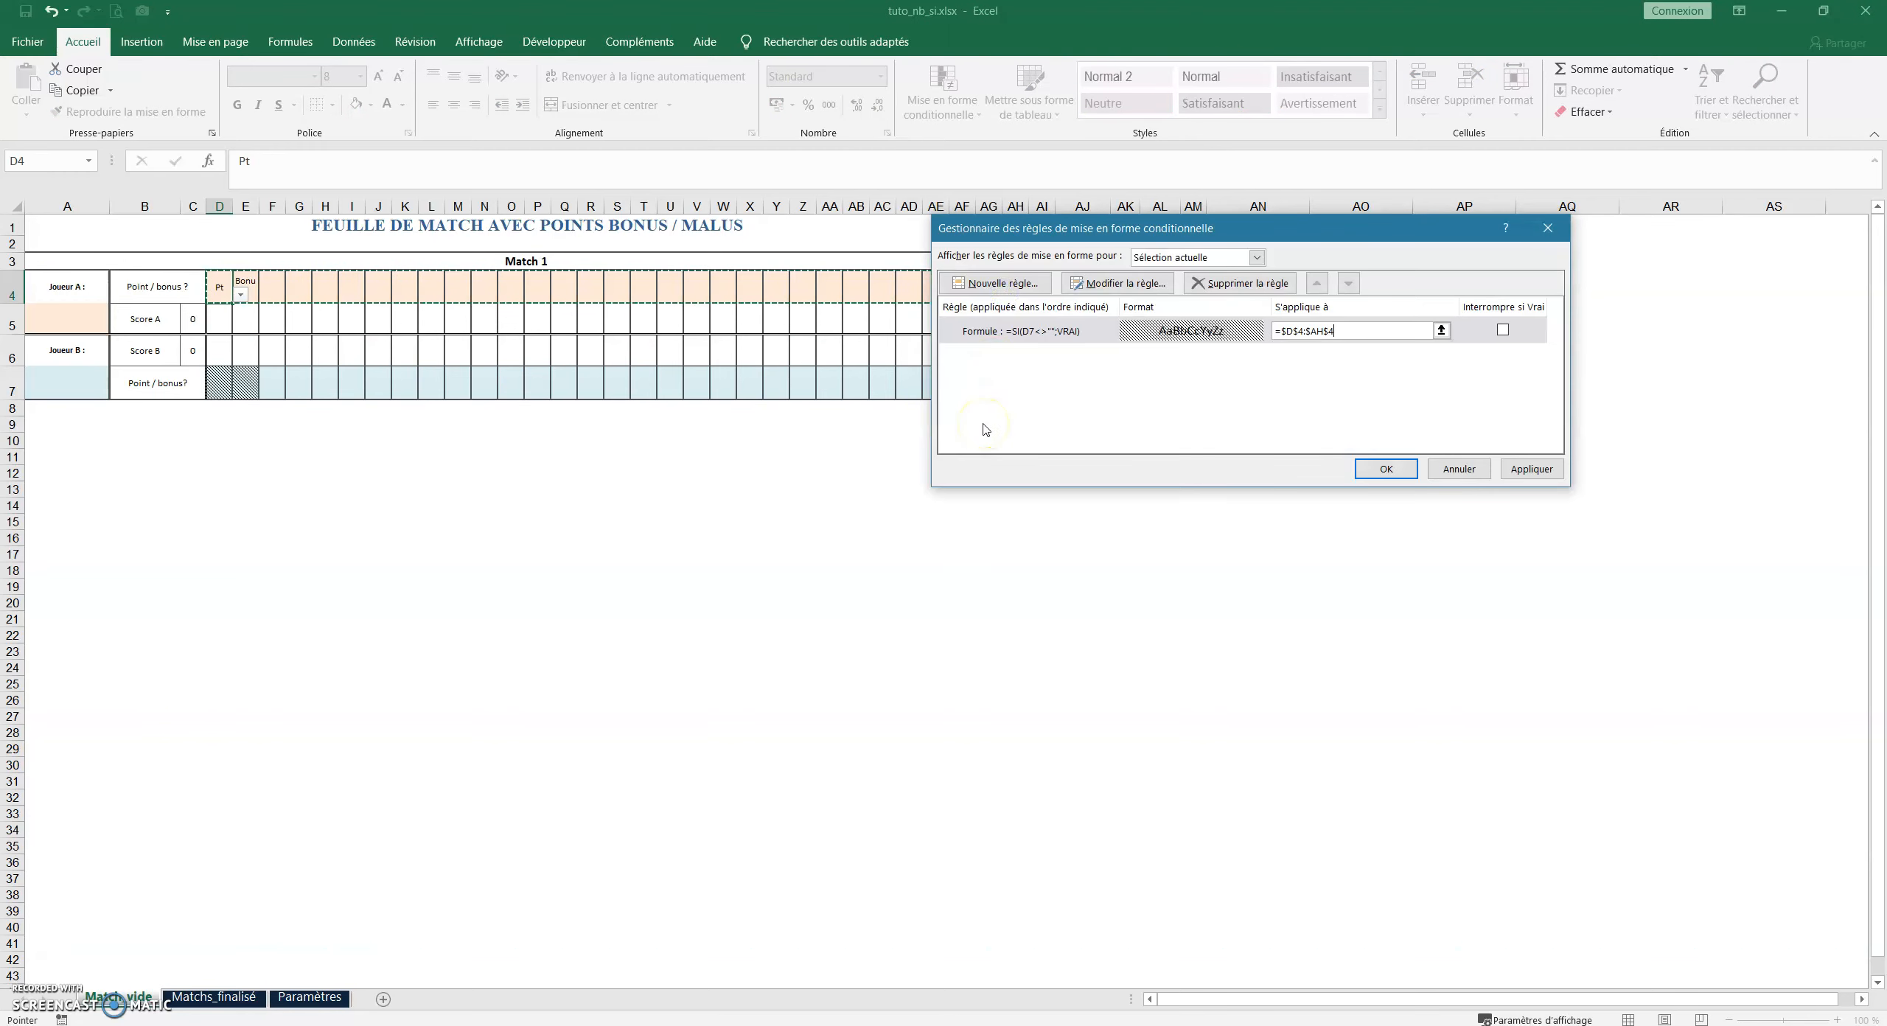
click(1532, 469)
click(1376, 469)
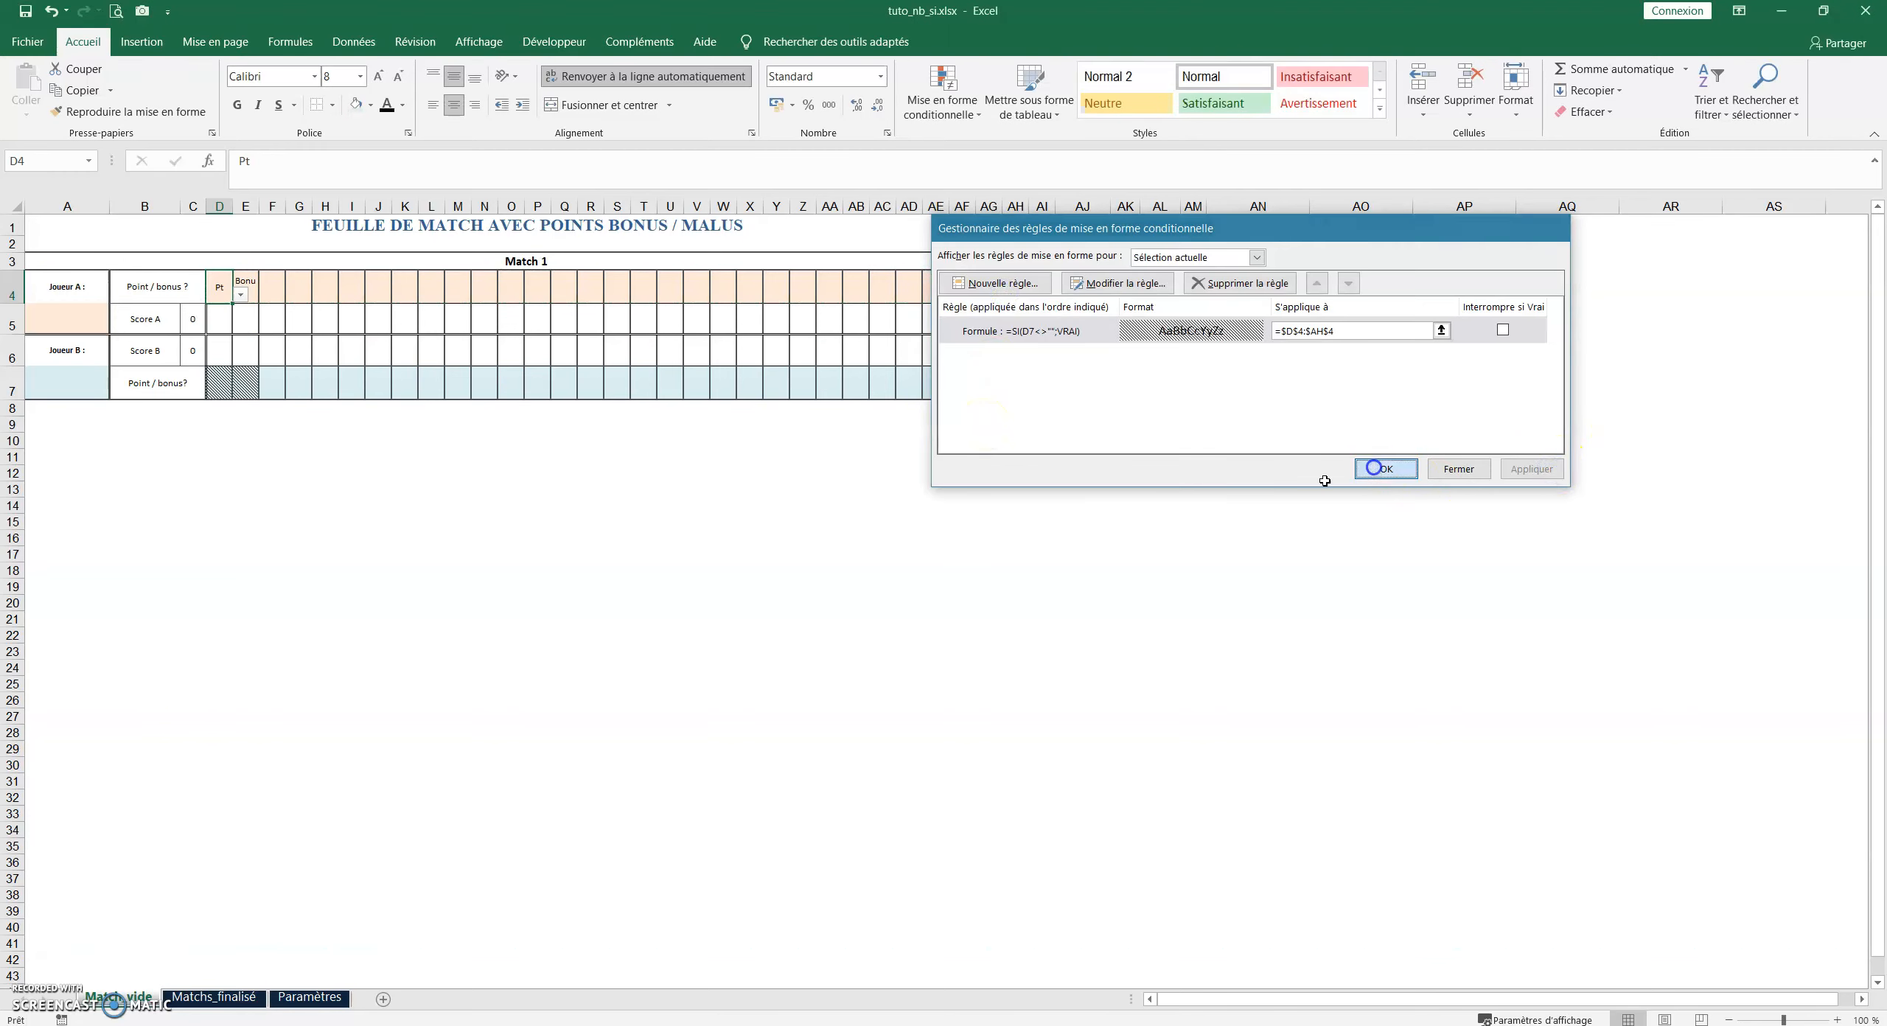
Test player A's rule by choosing Pt in F7 and Bonus in J7, and undo both entries
click(271, 383)
click(292, 392)
click(273, 409)
click(379, 387)
click(398, 391)
click(381, 424)
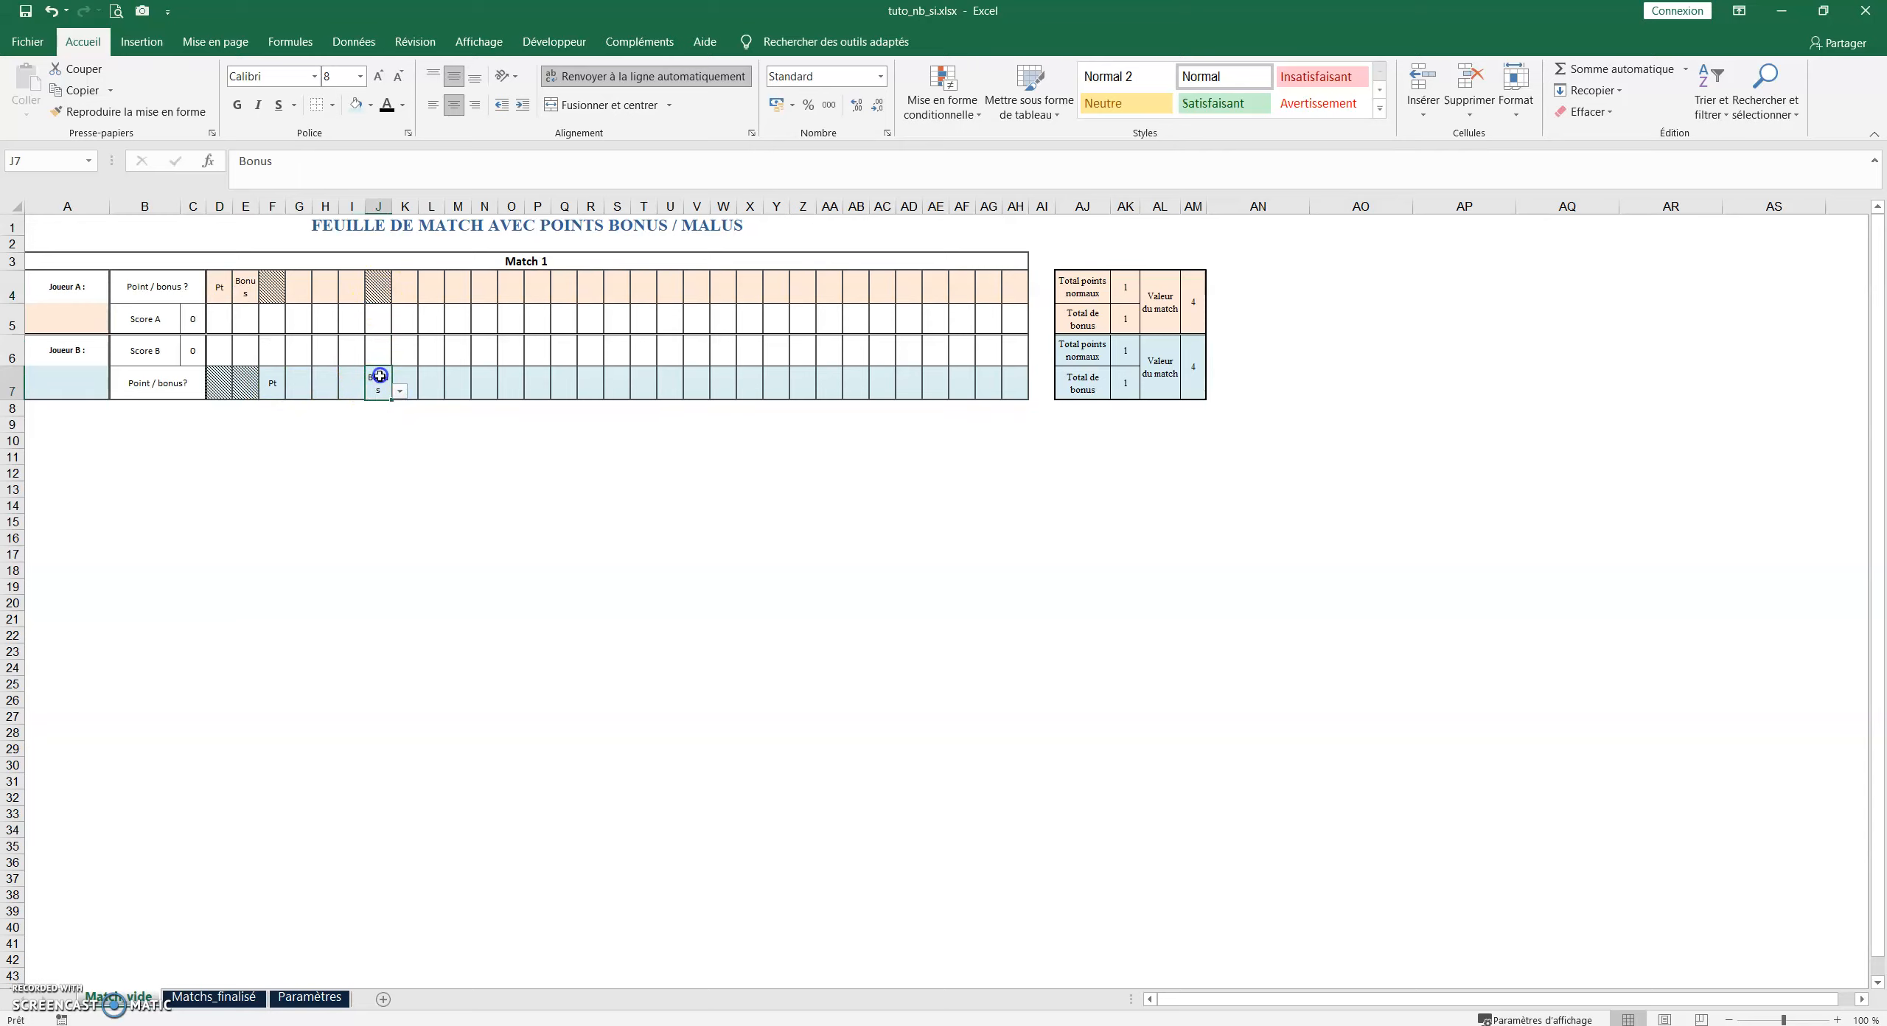
key(ctrl+z)
key(ctrl+z)
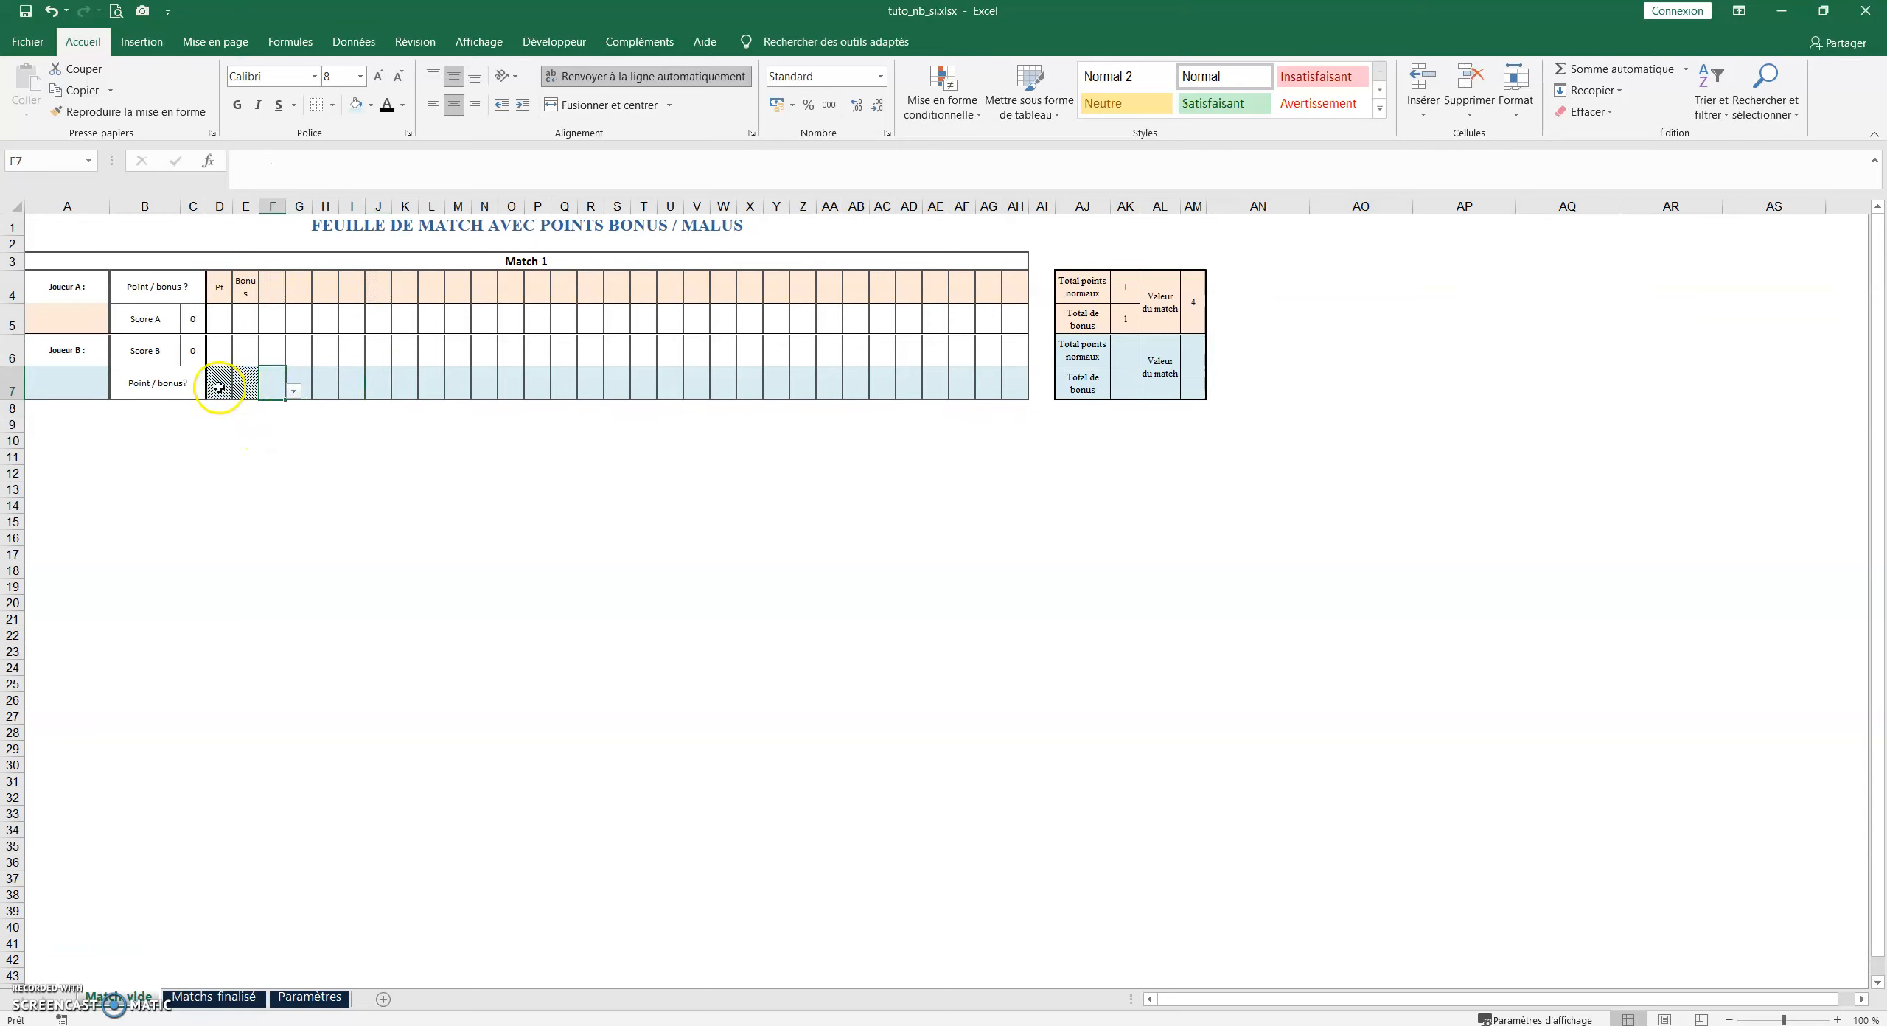
On the Matchs_finalisé sheet, enter =SI(D4="";"";1) in player A's first score cell, D5
key(ctrl+Page_Down)
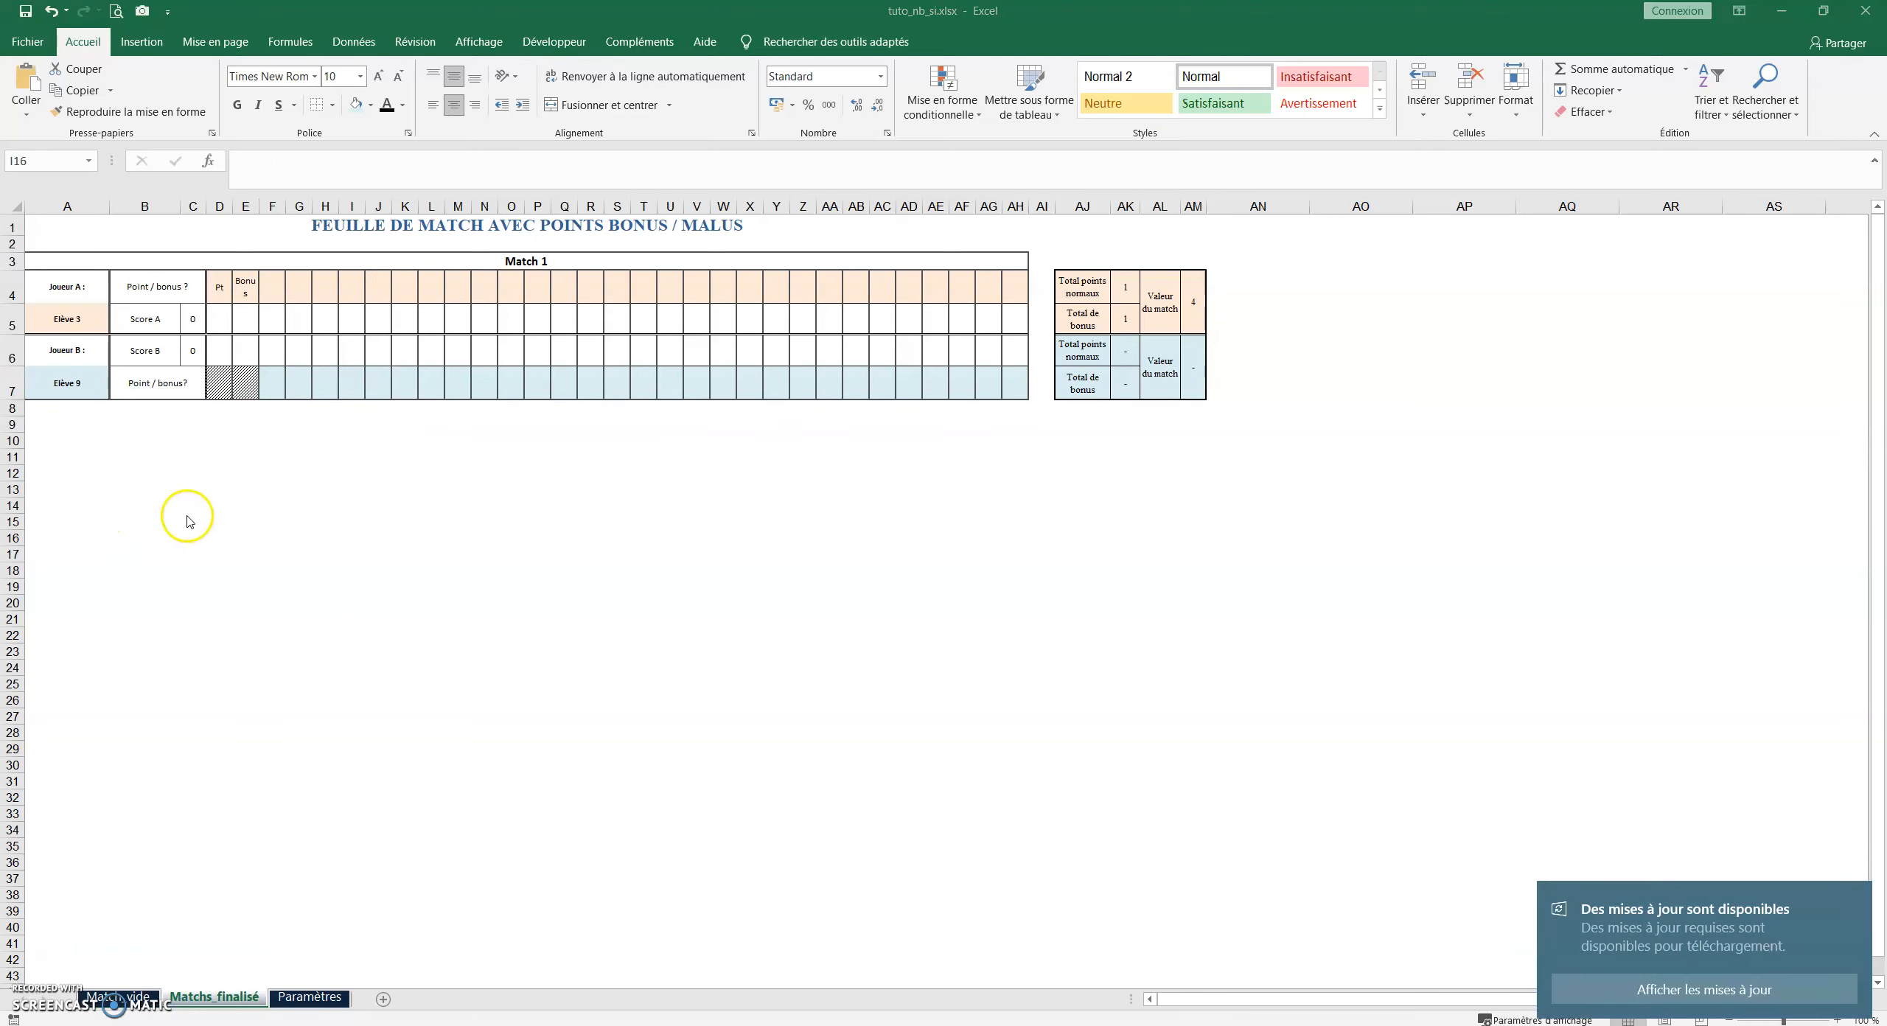
click(219, 322)
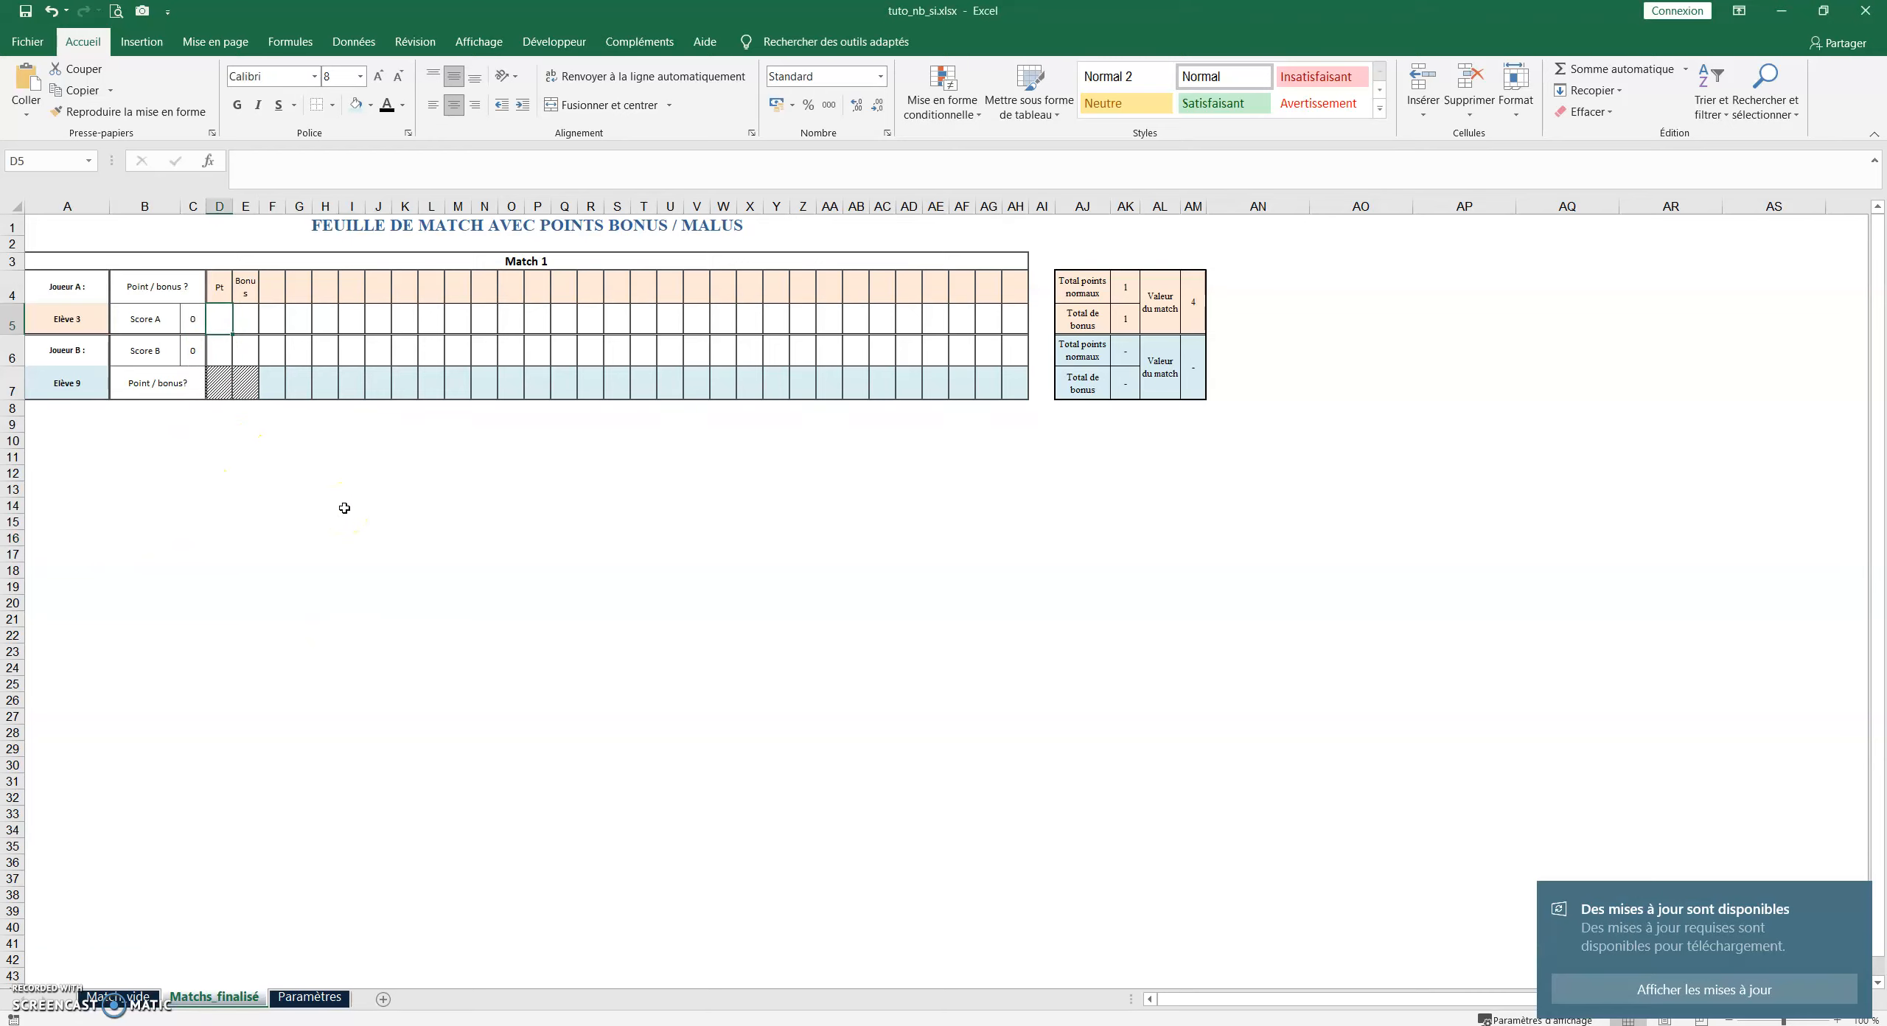
text(=si()
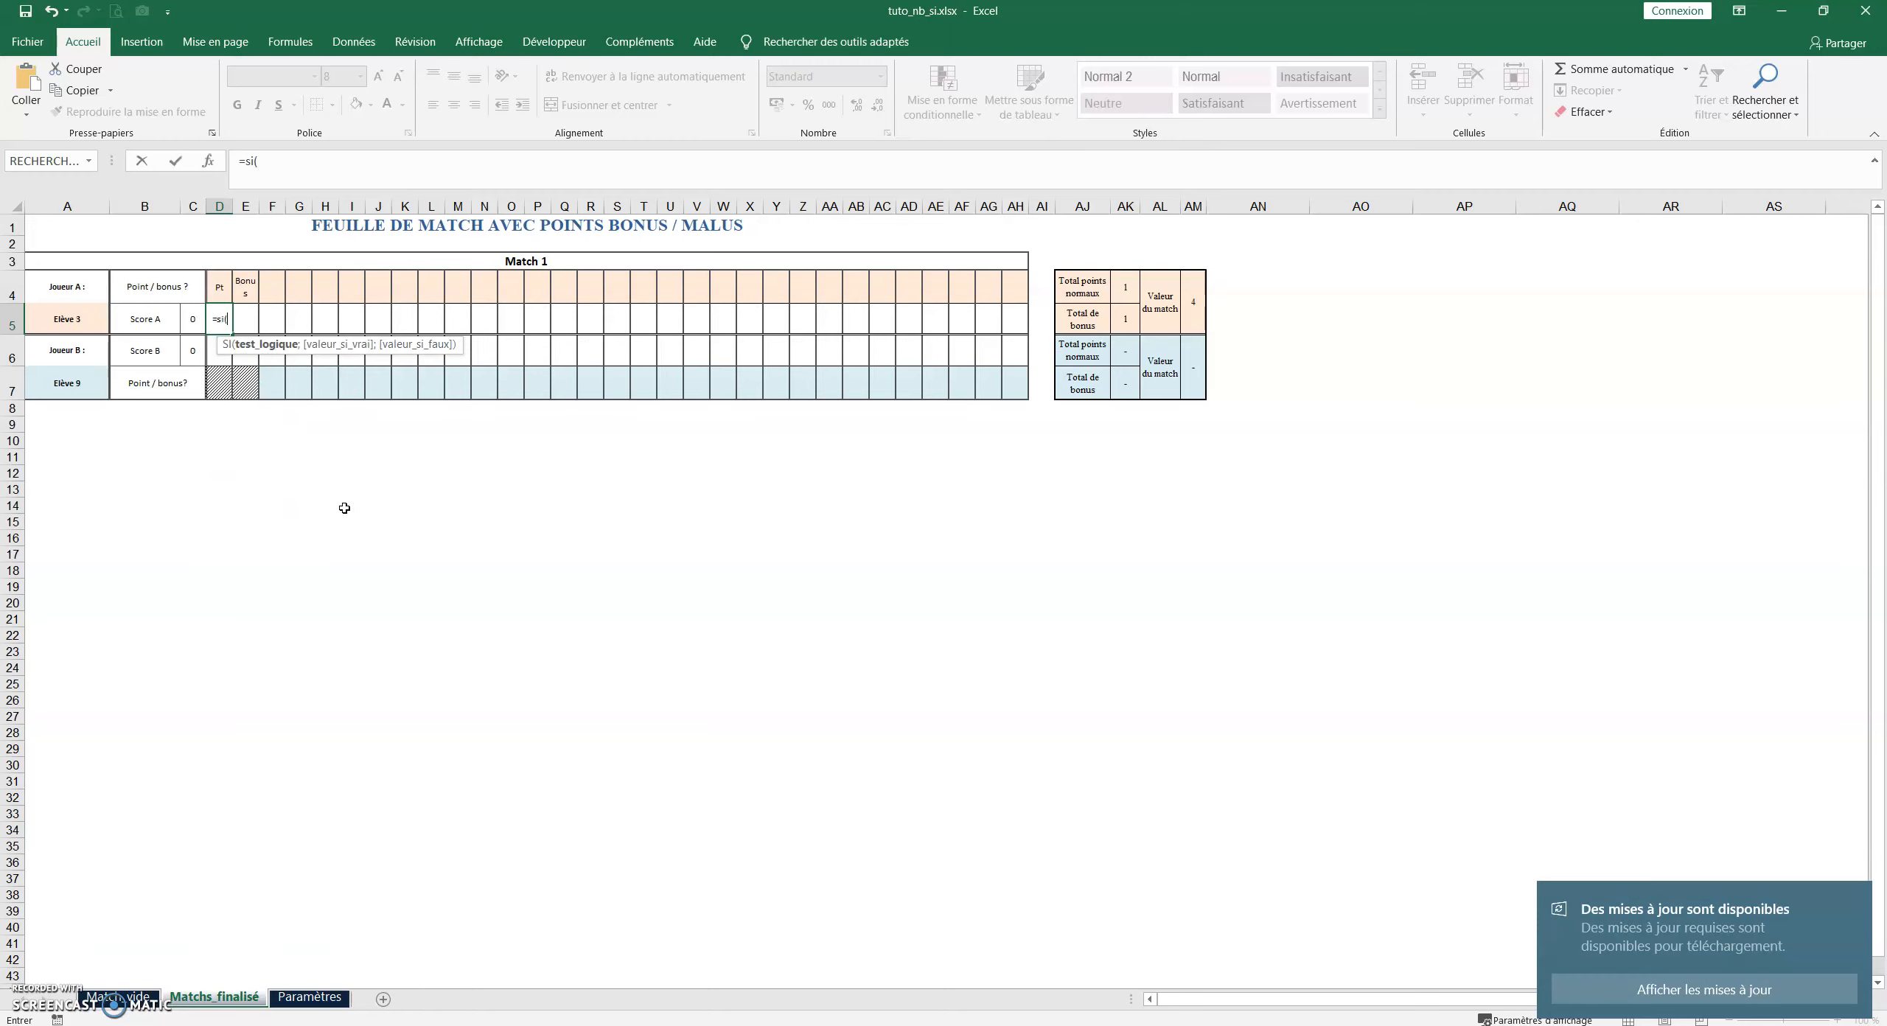
click(220, 293)
text(="")
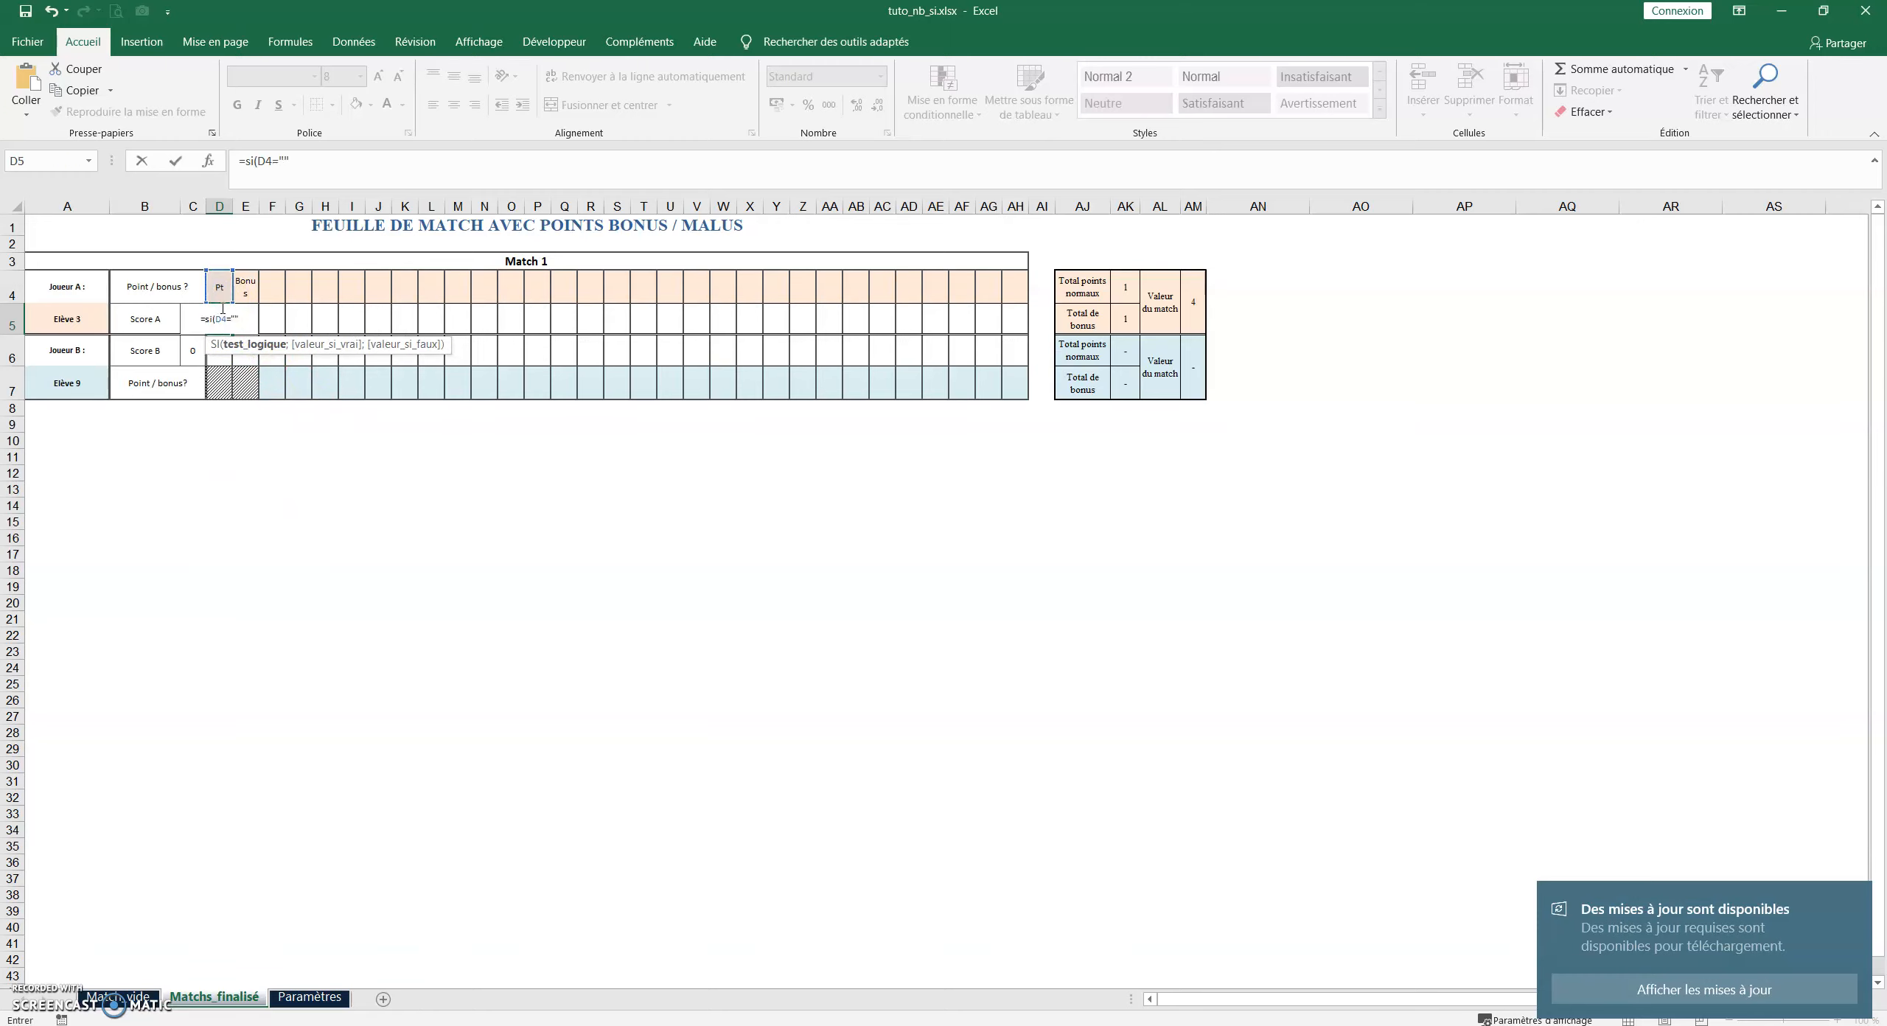
text(;"")
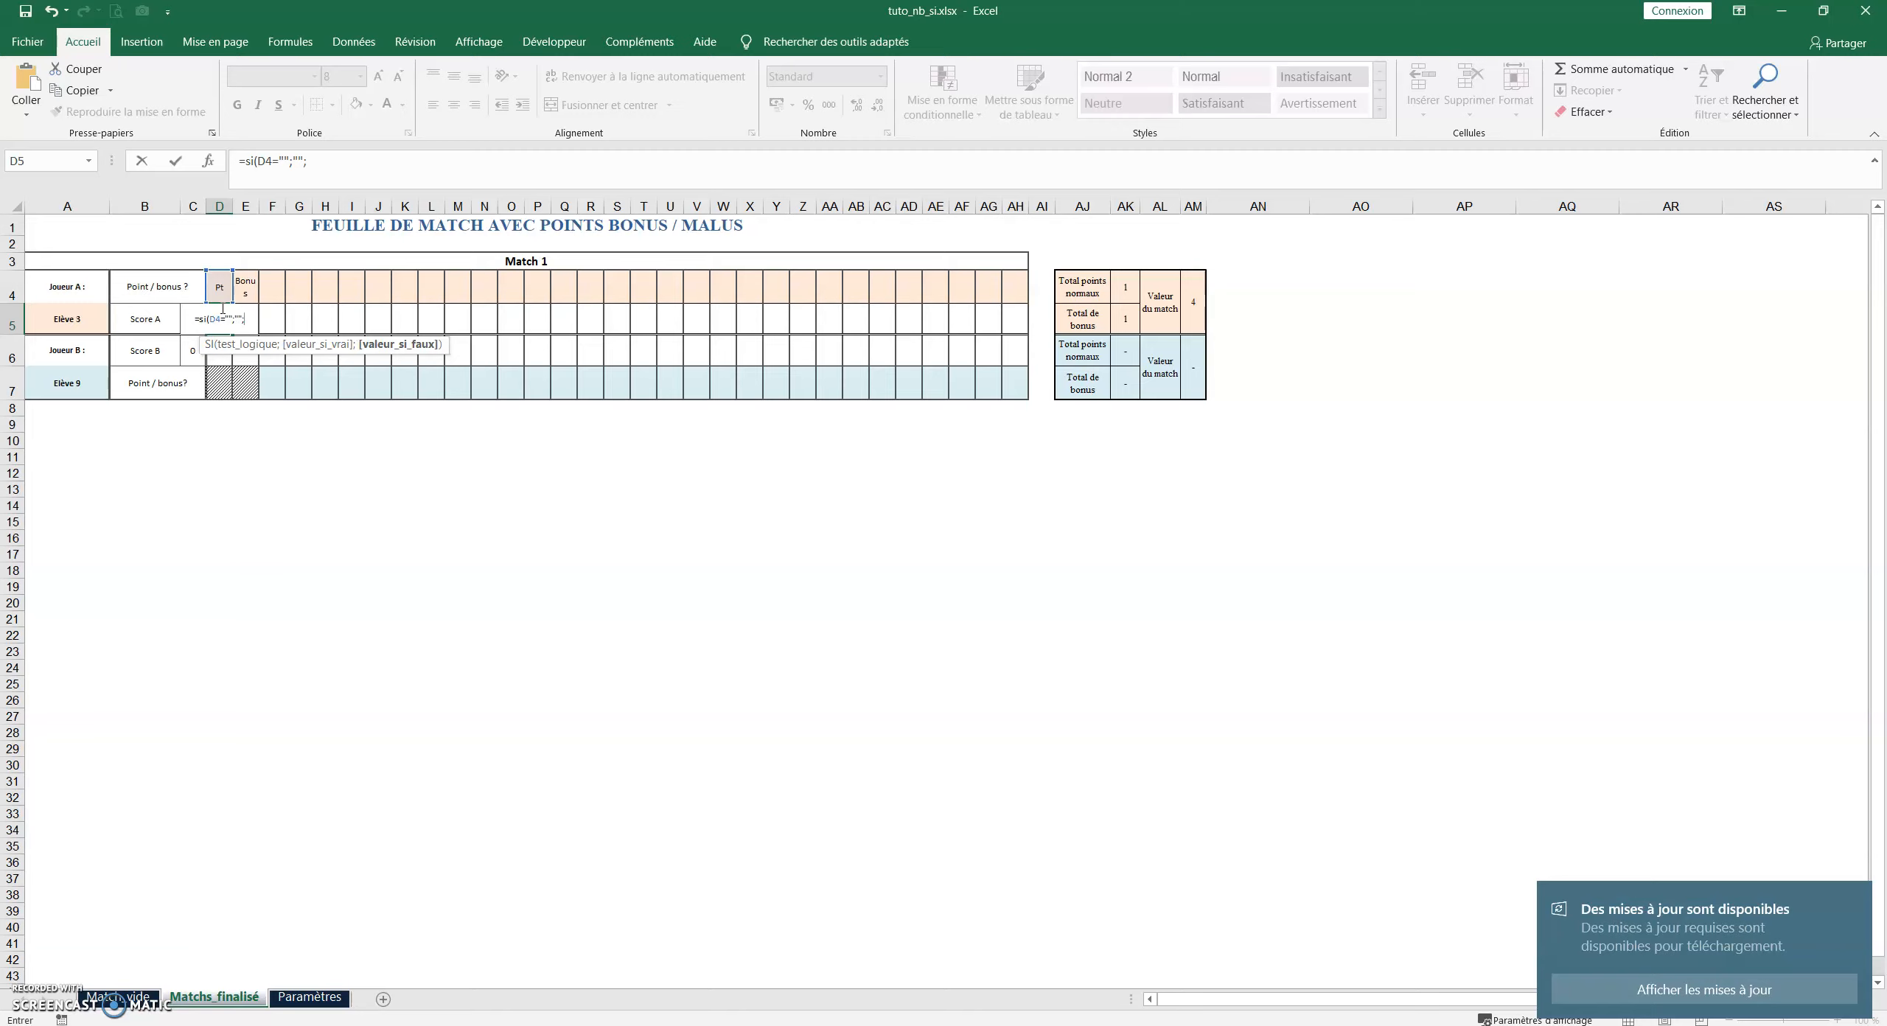
text(1))
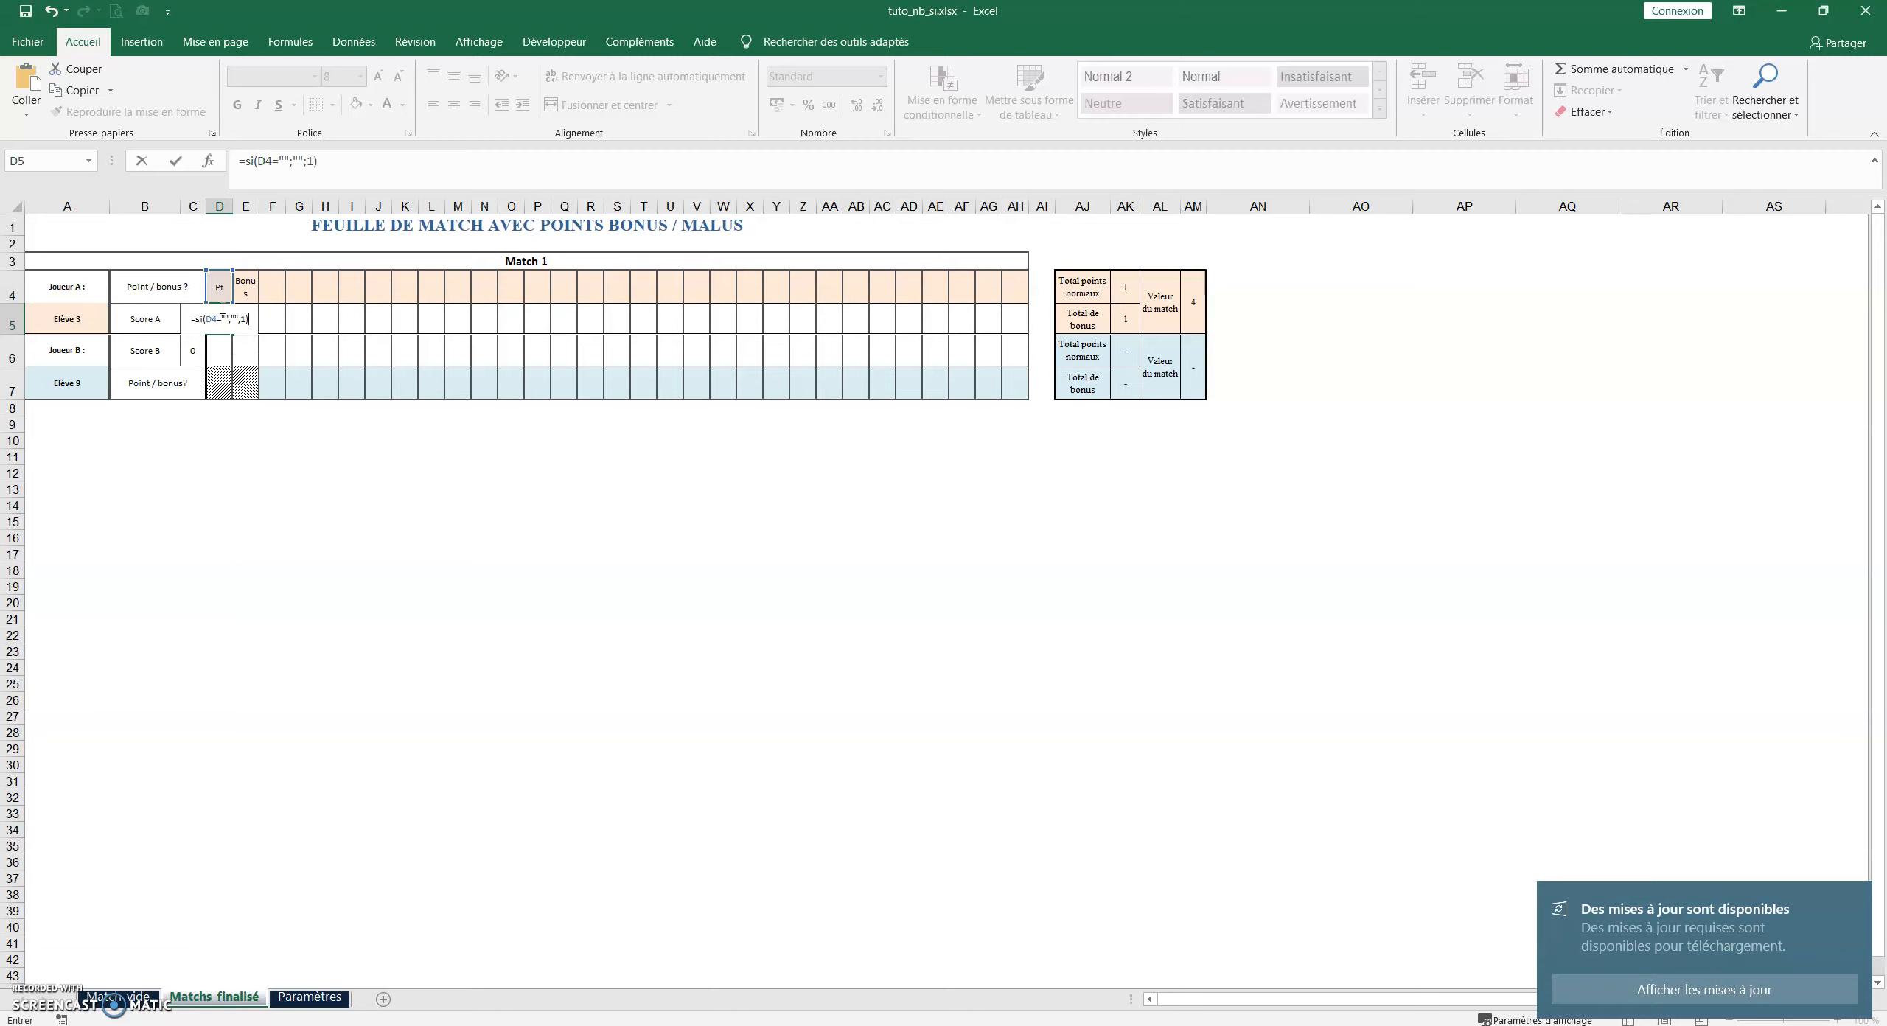
click(223, 301)
Test the D5 score formula by clearing D4 and choosing Bonus in that cell
click(220, 286)
key(Delete)
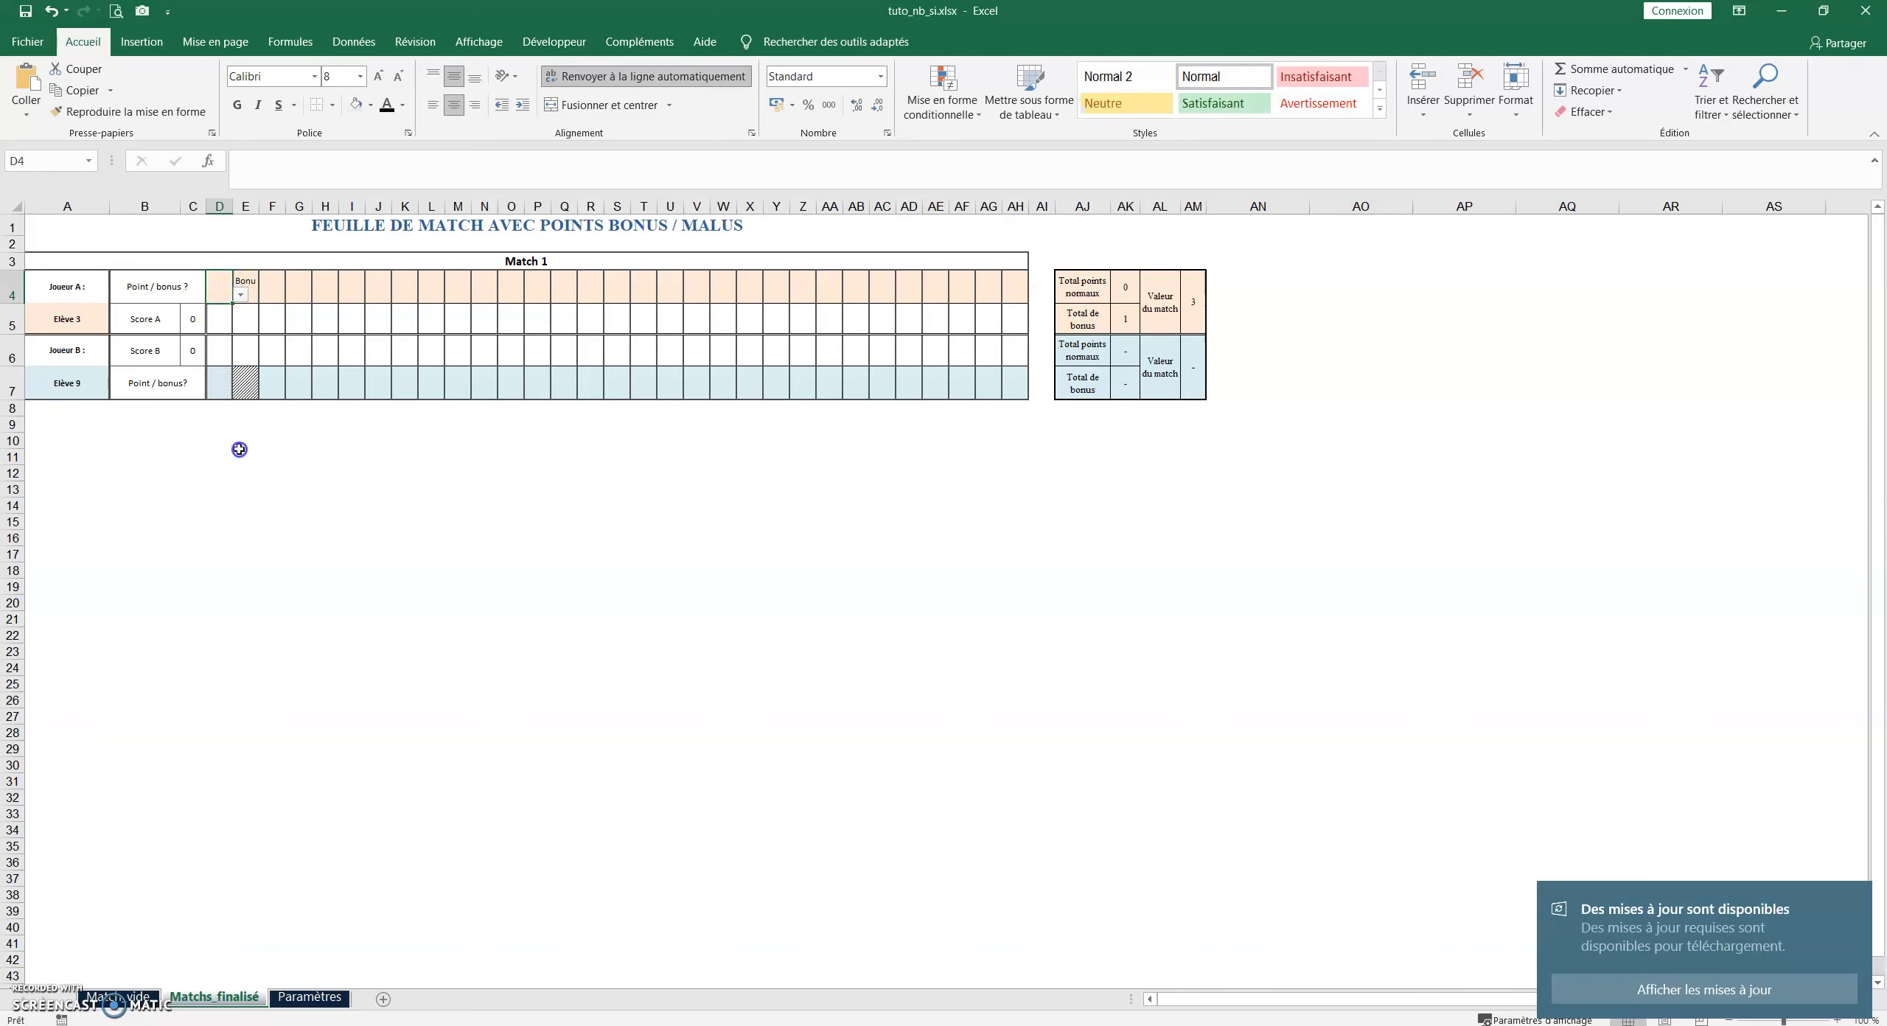
click(243, 453)
click(221, 288)
click(224, 310)
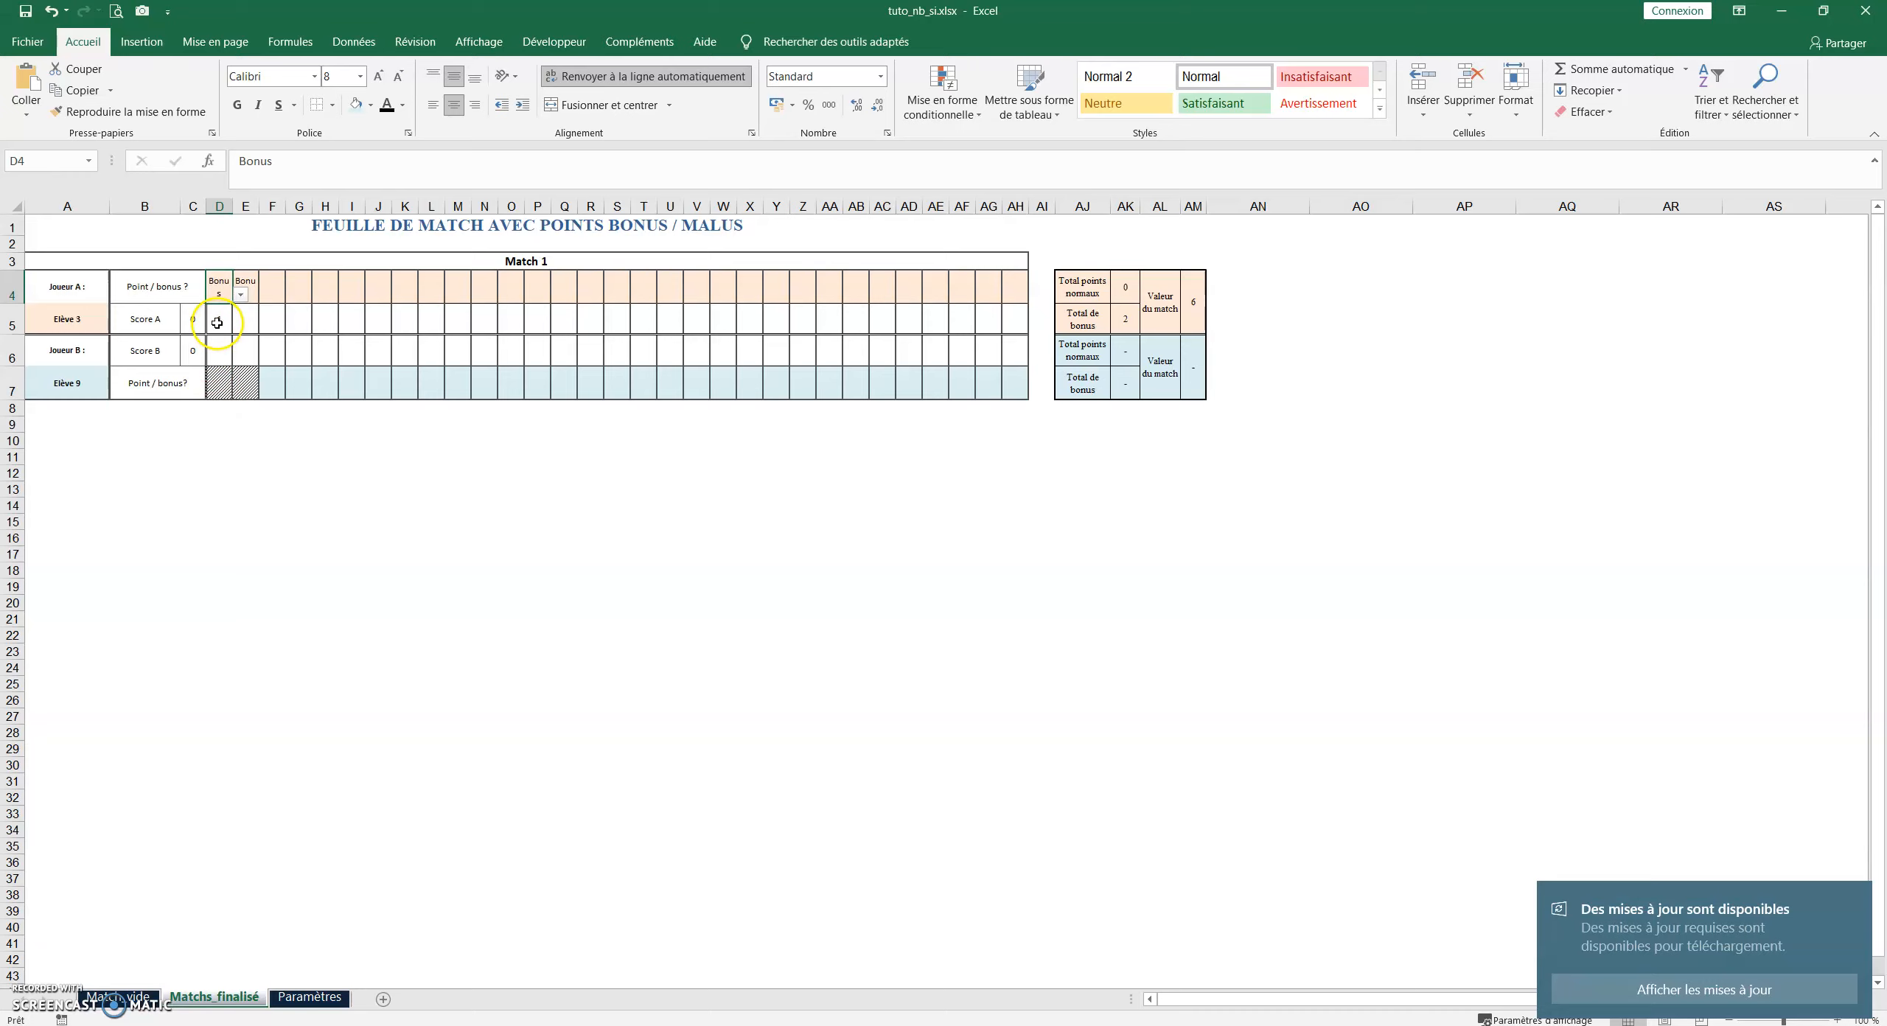
Give the first rally to player B by clearing D4 and choosing Pt in D7
click(212, 284)
key(Delete)
click(214, 386)
click(240, 391)
click(223, 407)
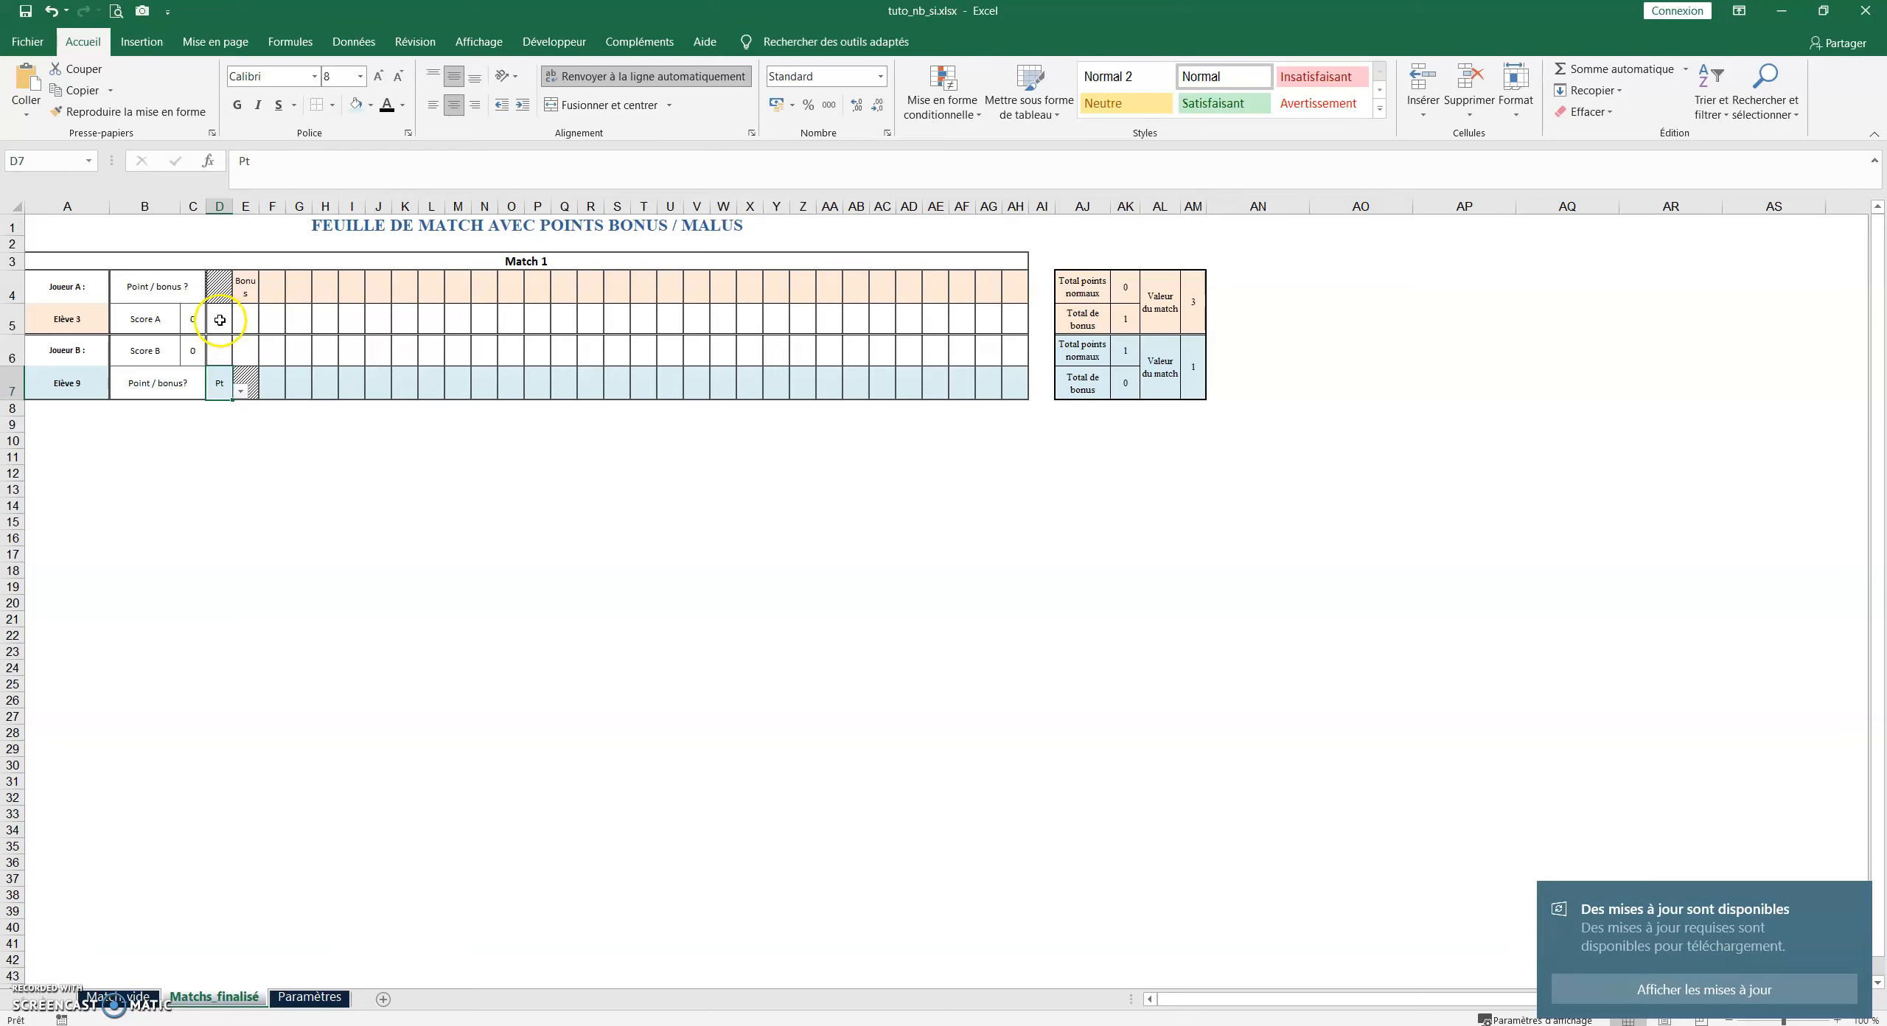
Nest the D5 score formula in a second condition so it reads =SI(D7<>"";"-";SI(D4="";"";1))
click(222, 318)
click(247, 161)
text(si(SI(D4="";"";1)
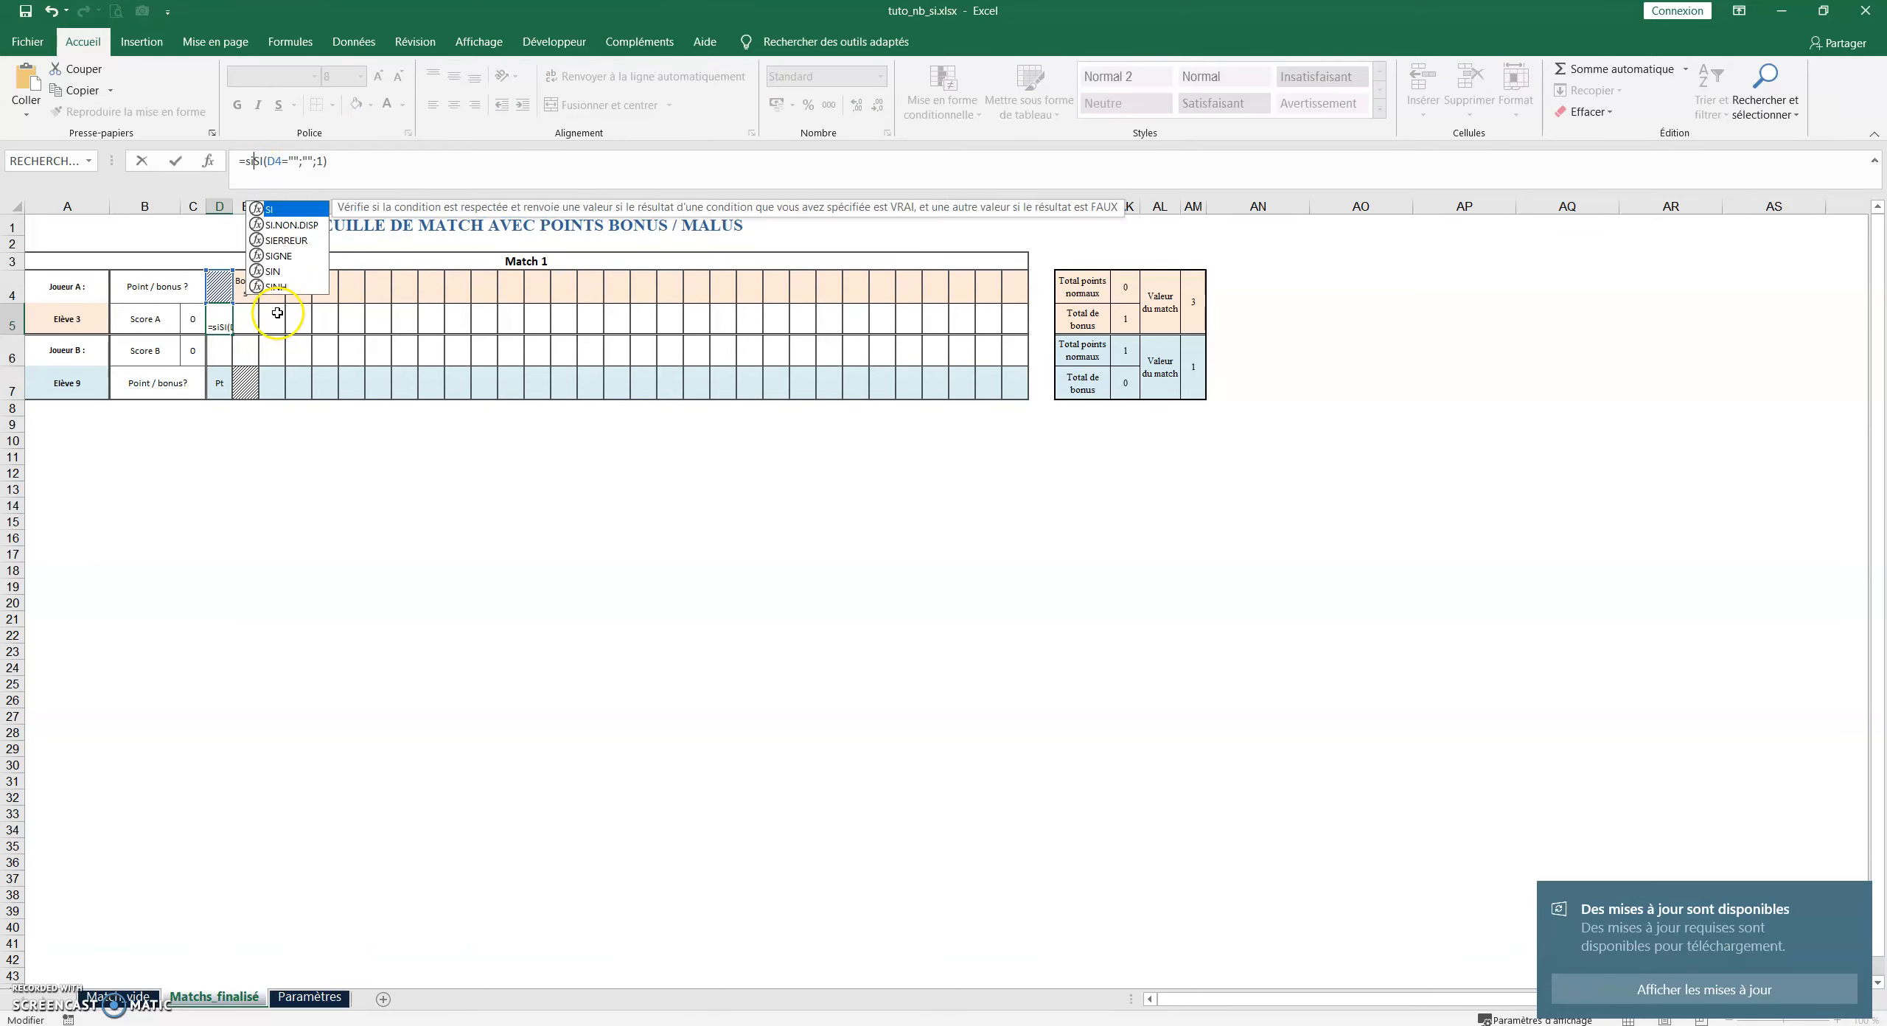
click(221, 381)
text(<>"";)
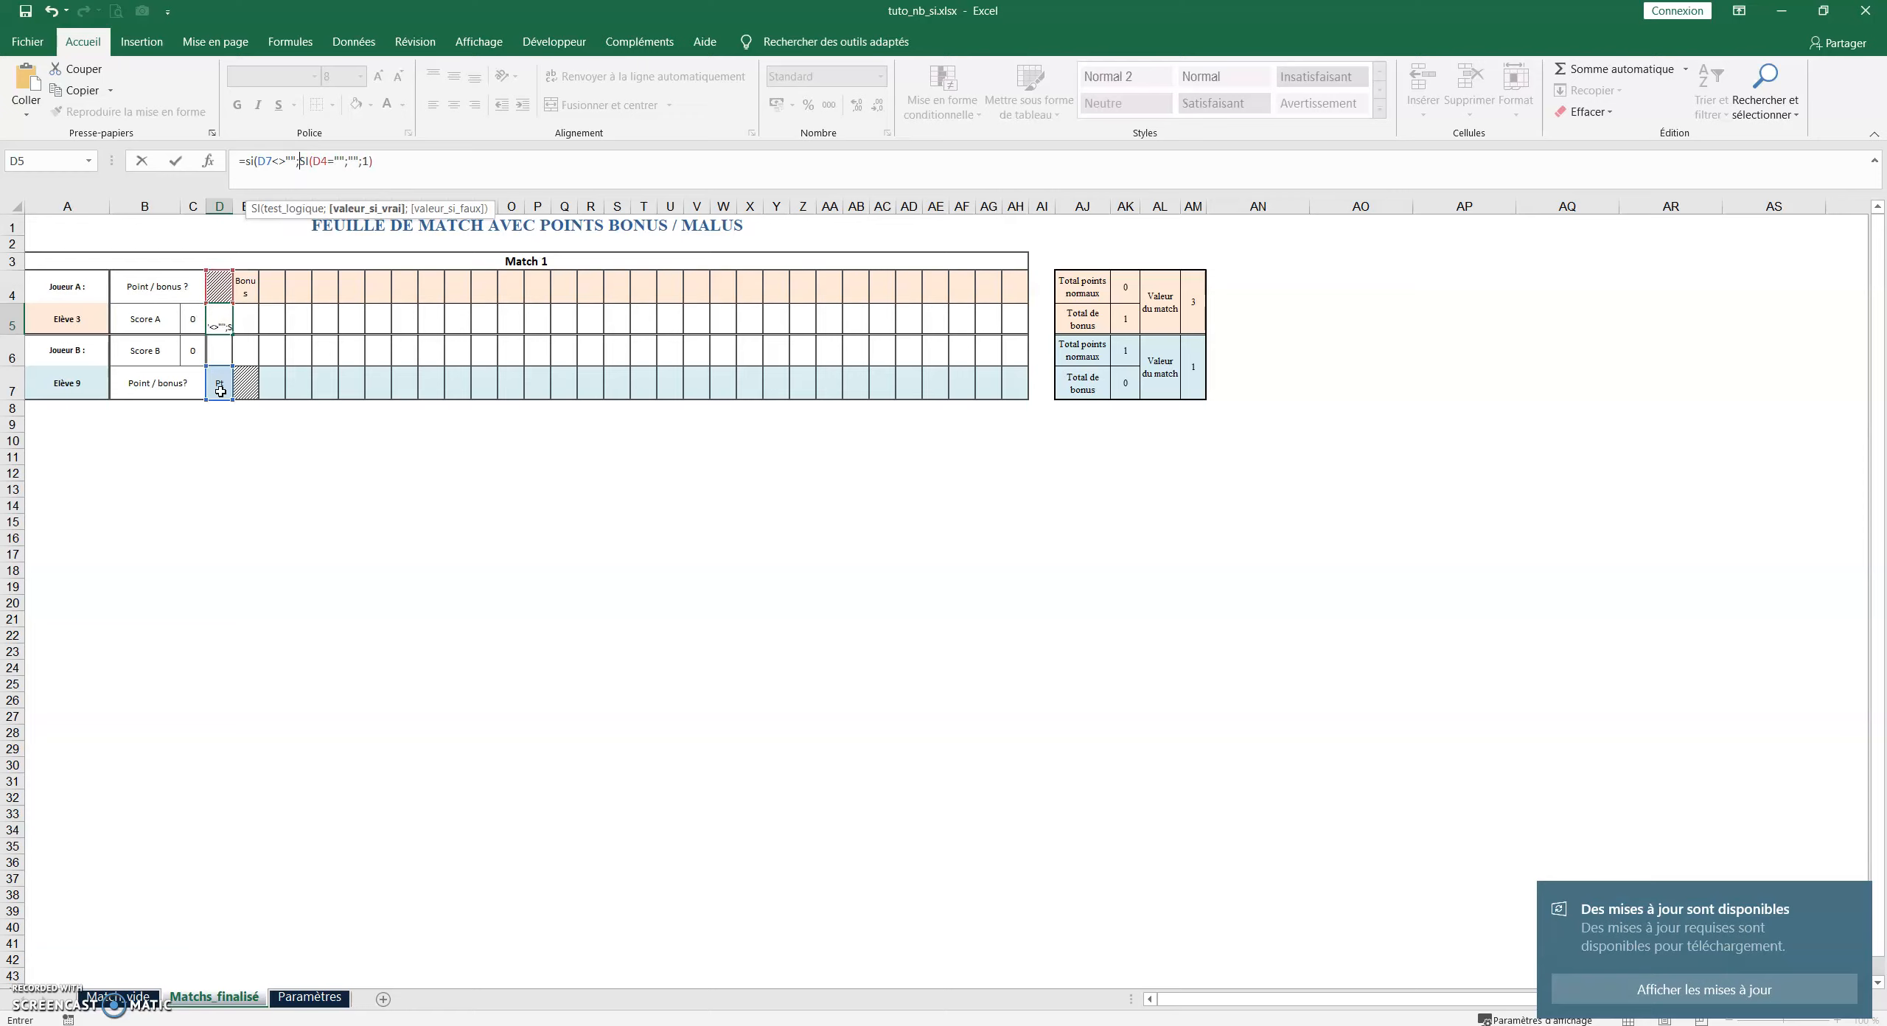
text("-";)
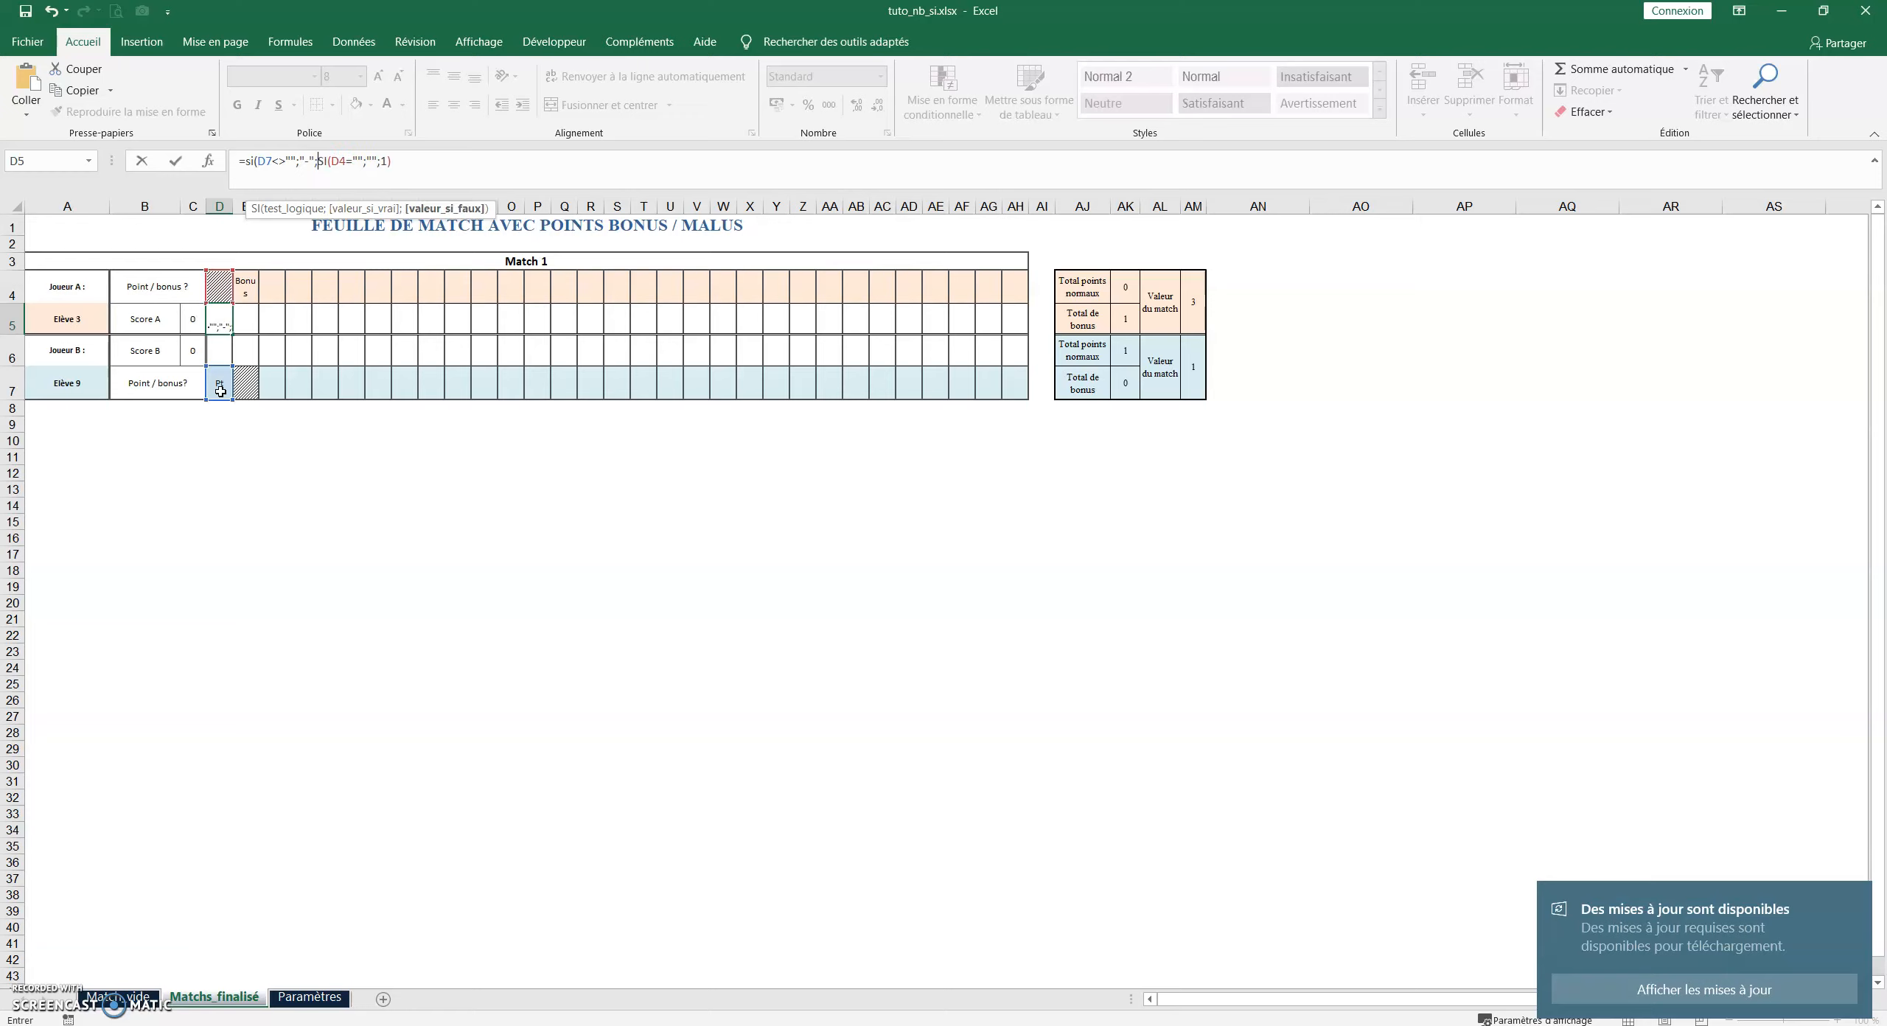
click(403, 167)
text())
key(Return)
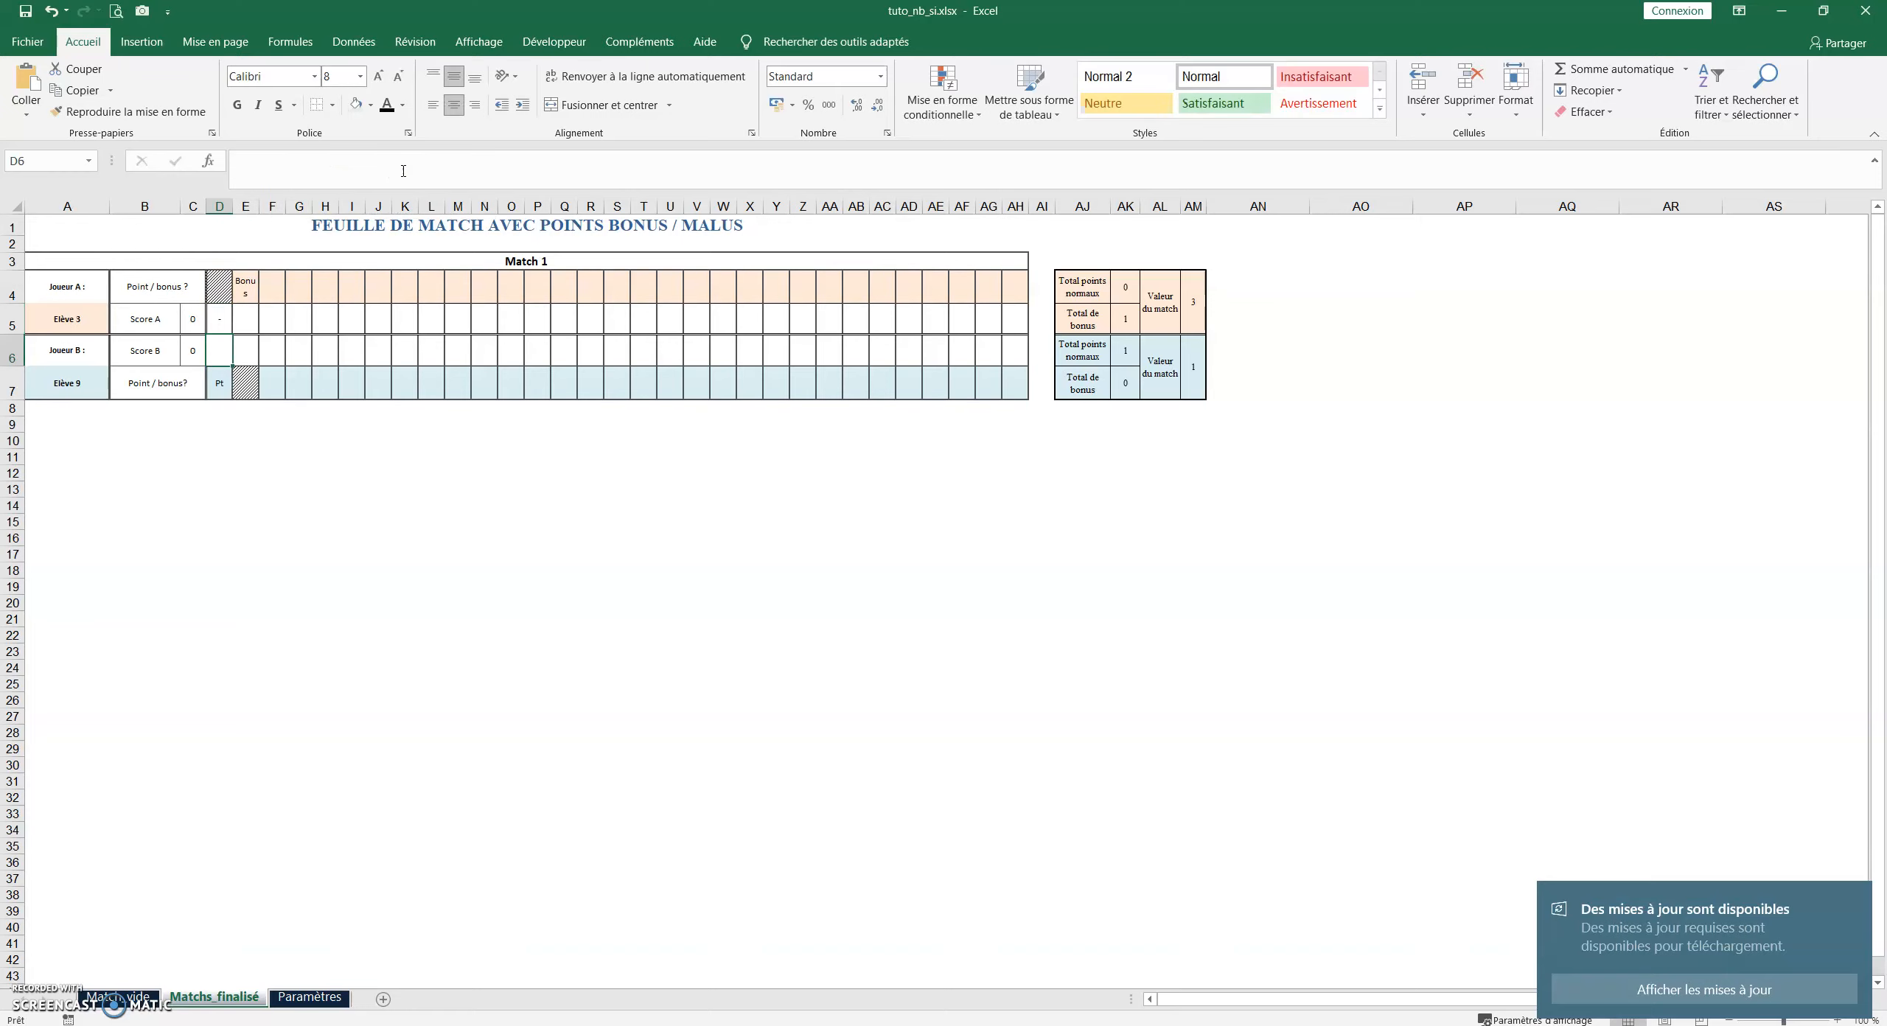
Give the first rally back to player A by clearing D7 and choosing Pt in D4
click(219, 389)
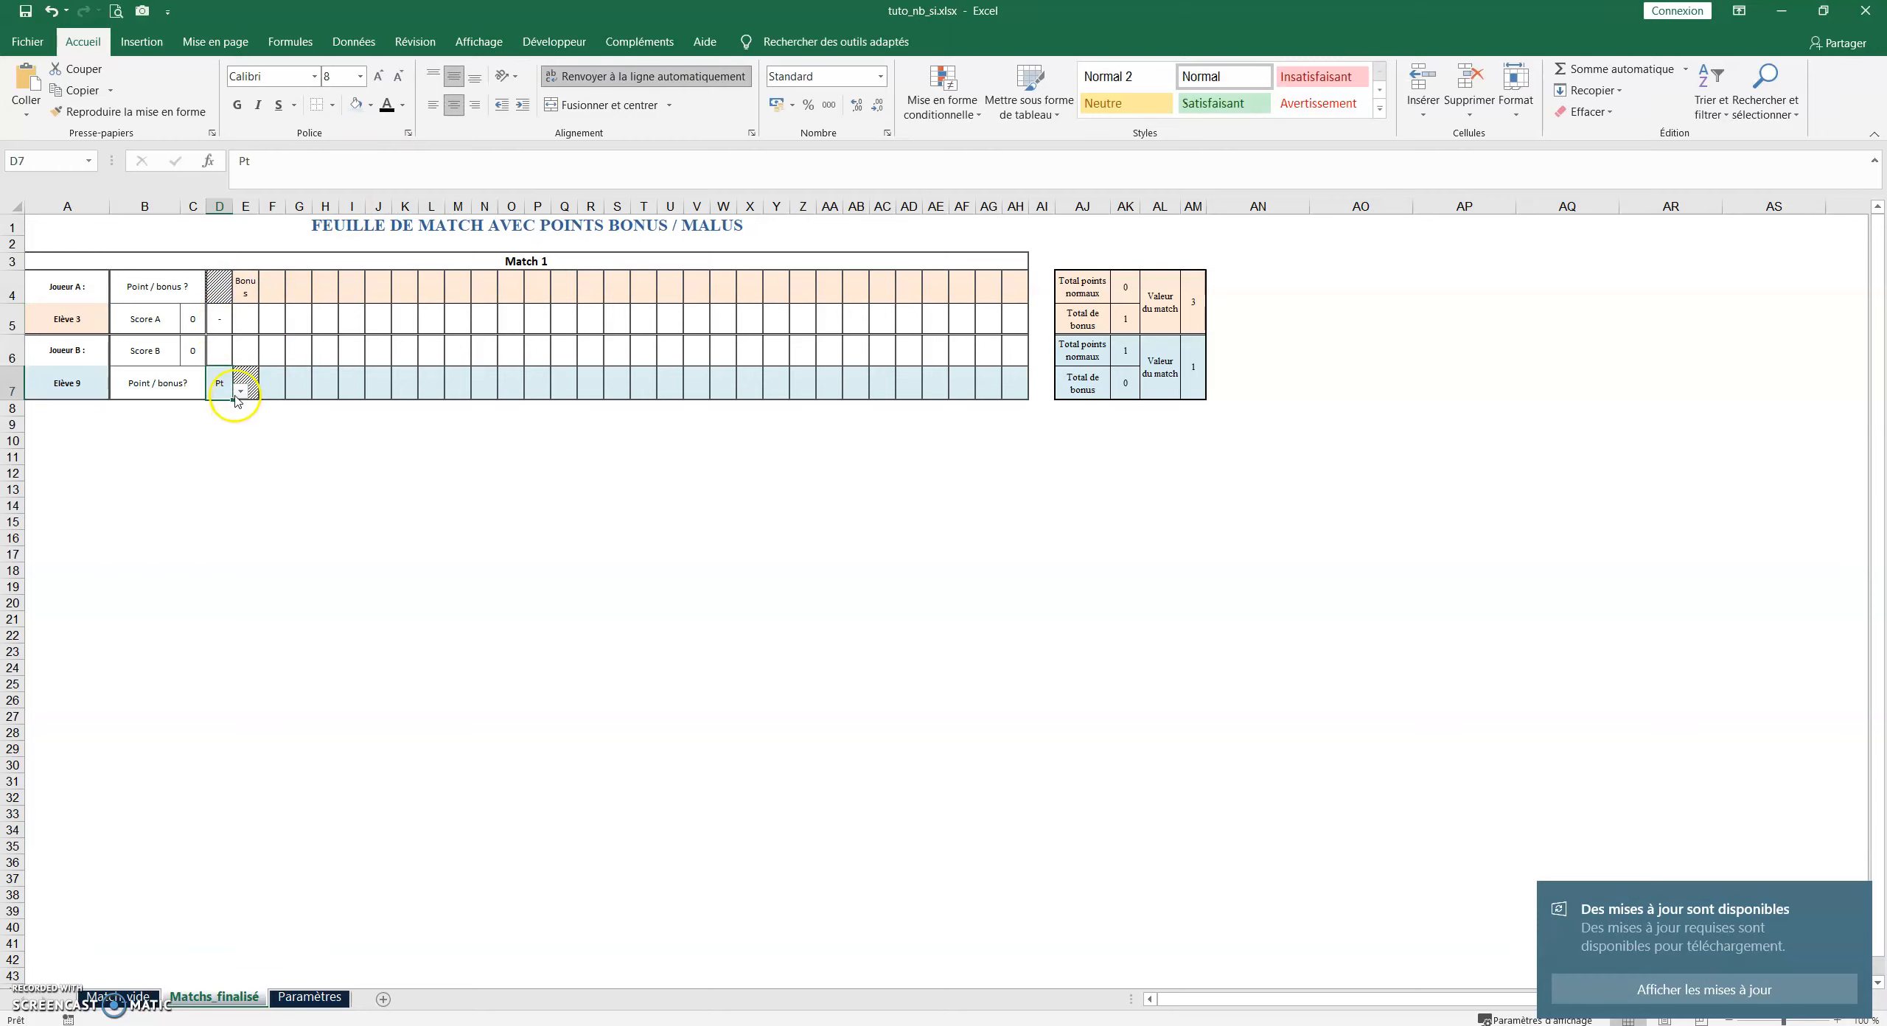
key(Delete)
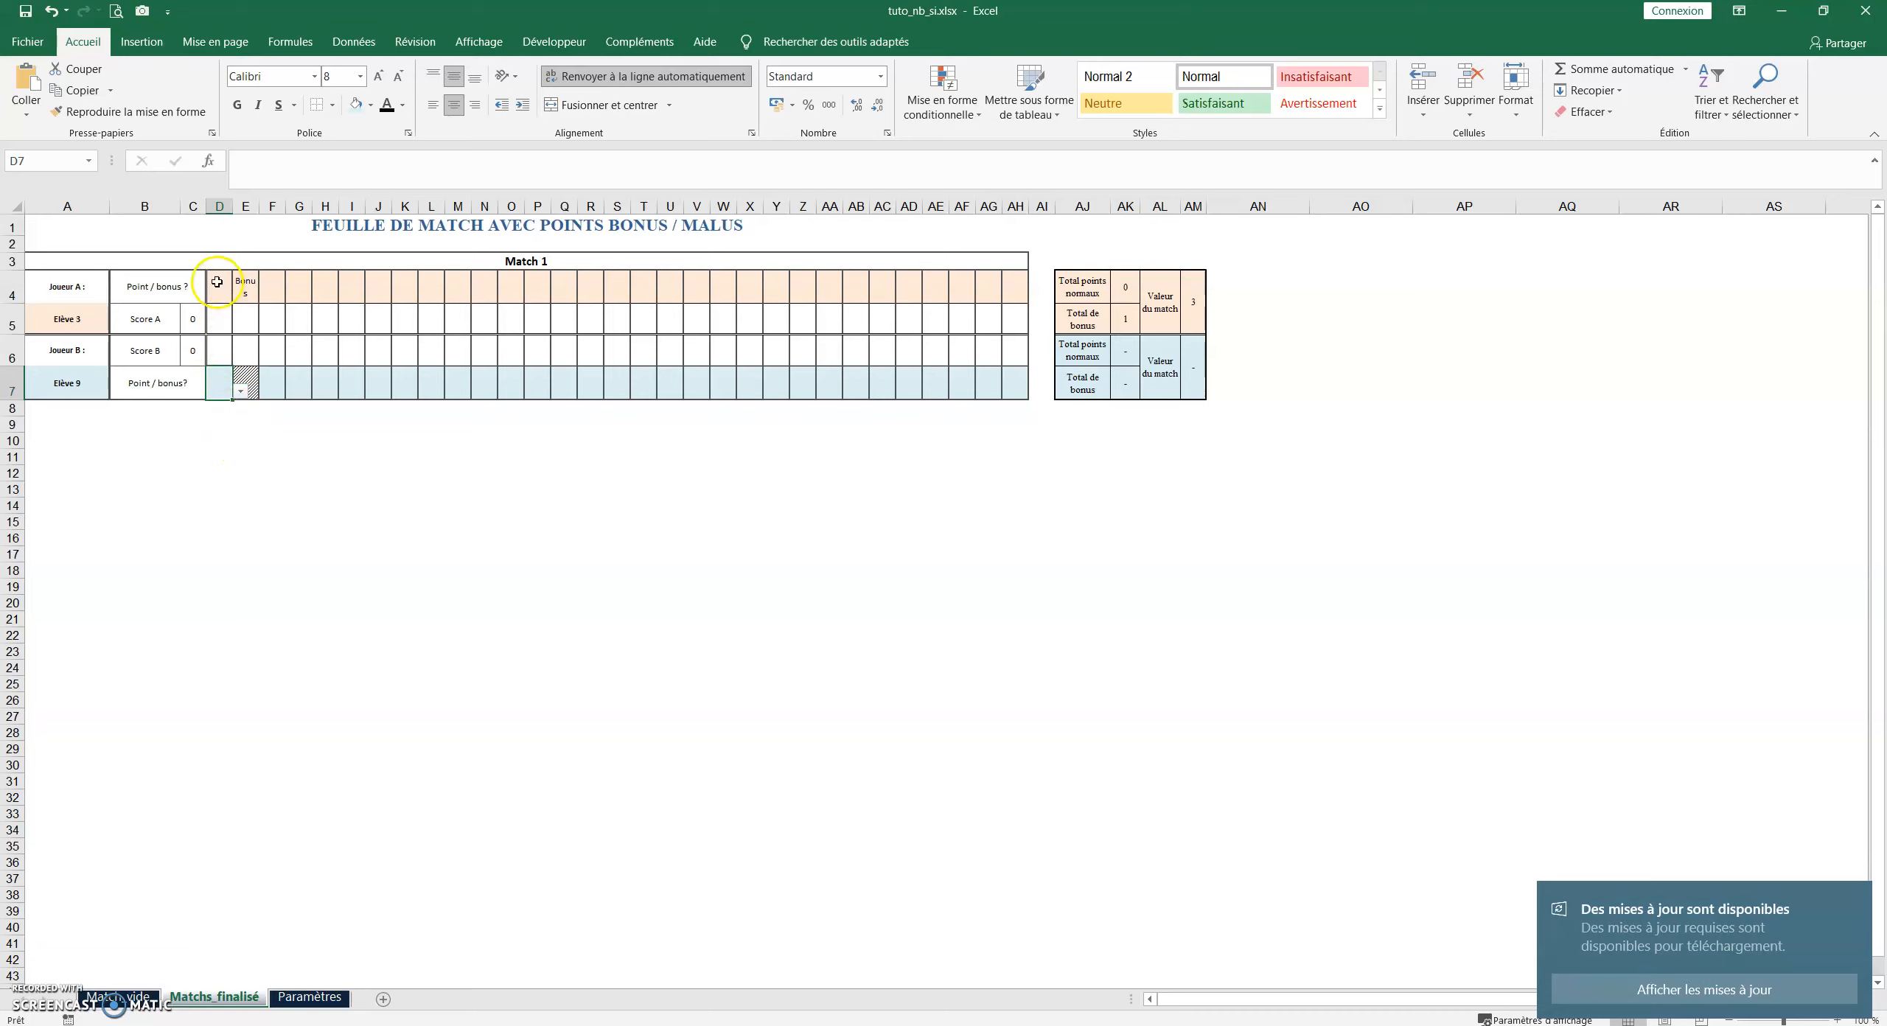
click(221, 326)
click(220, 286)
click(240, 293)
click(225, 310)
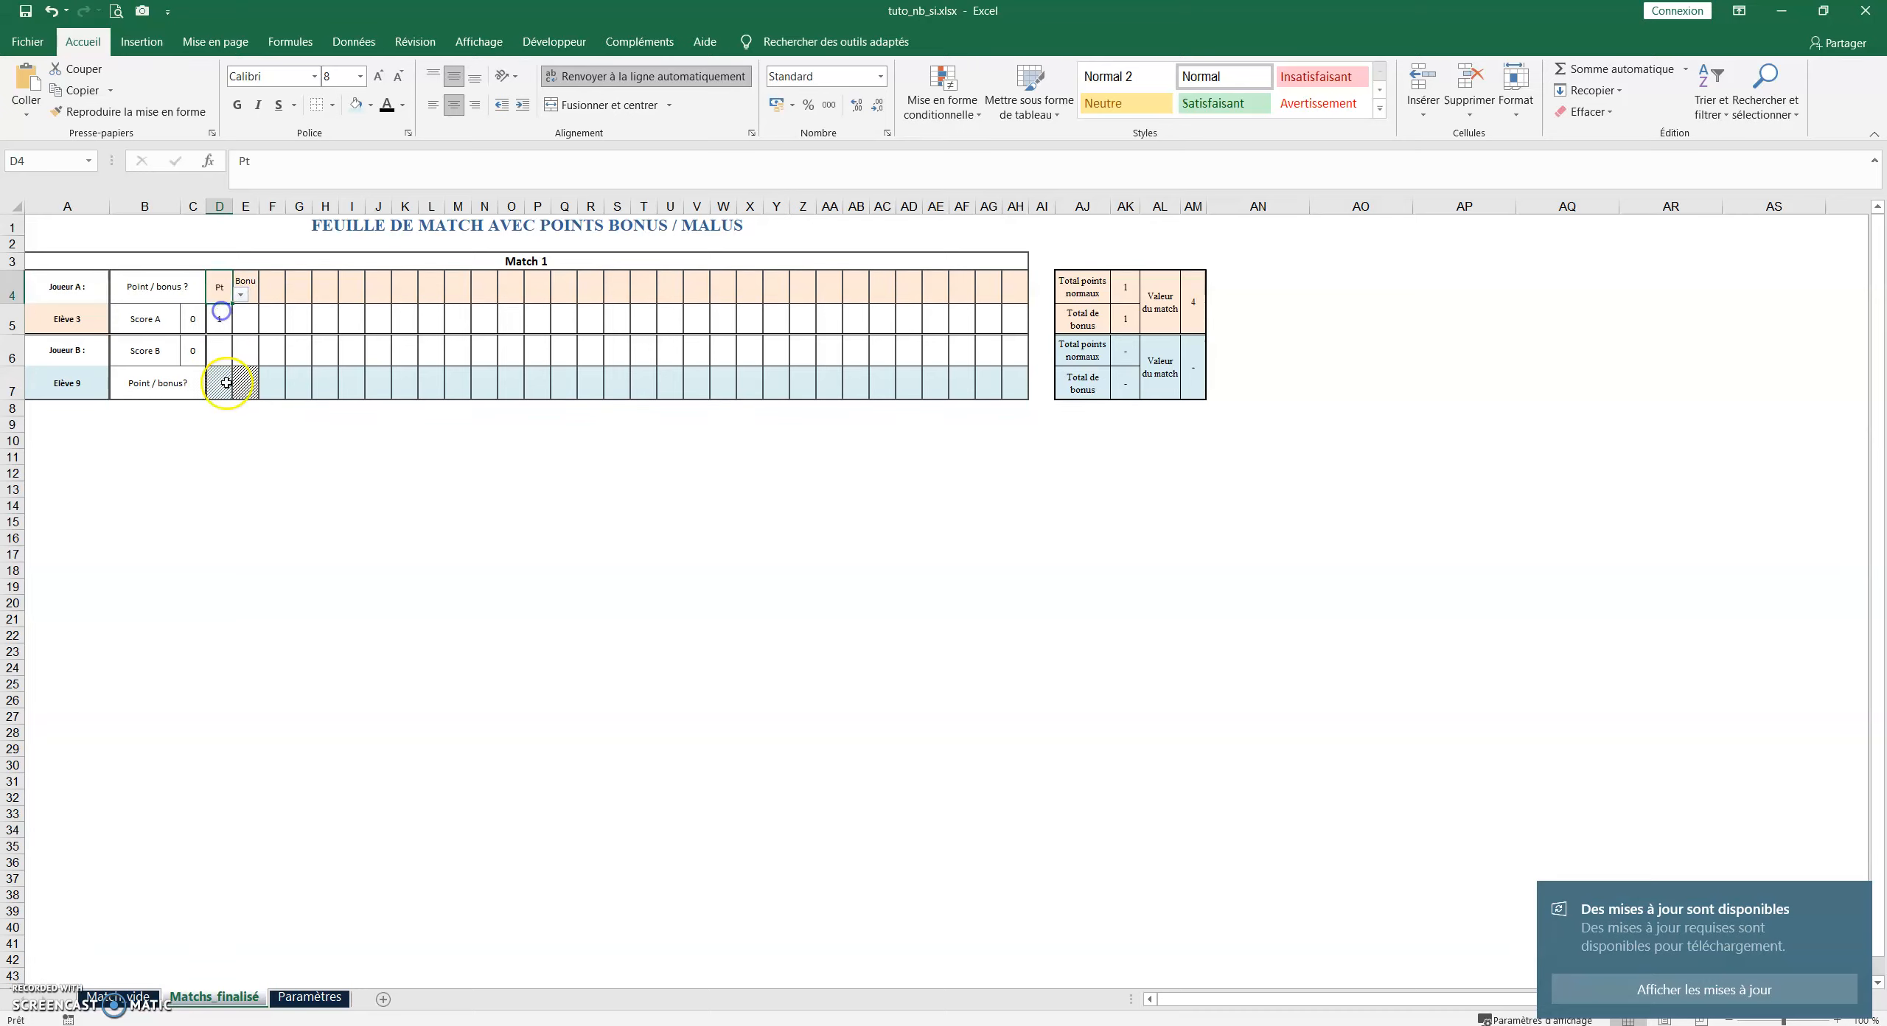
Clear player A's Bonus entry in E4
click(245, 322)
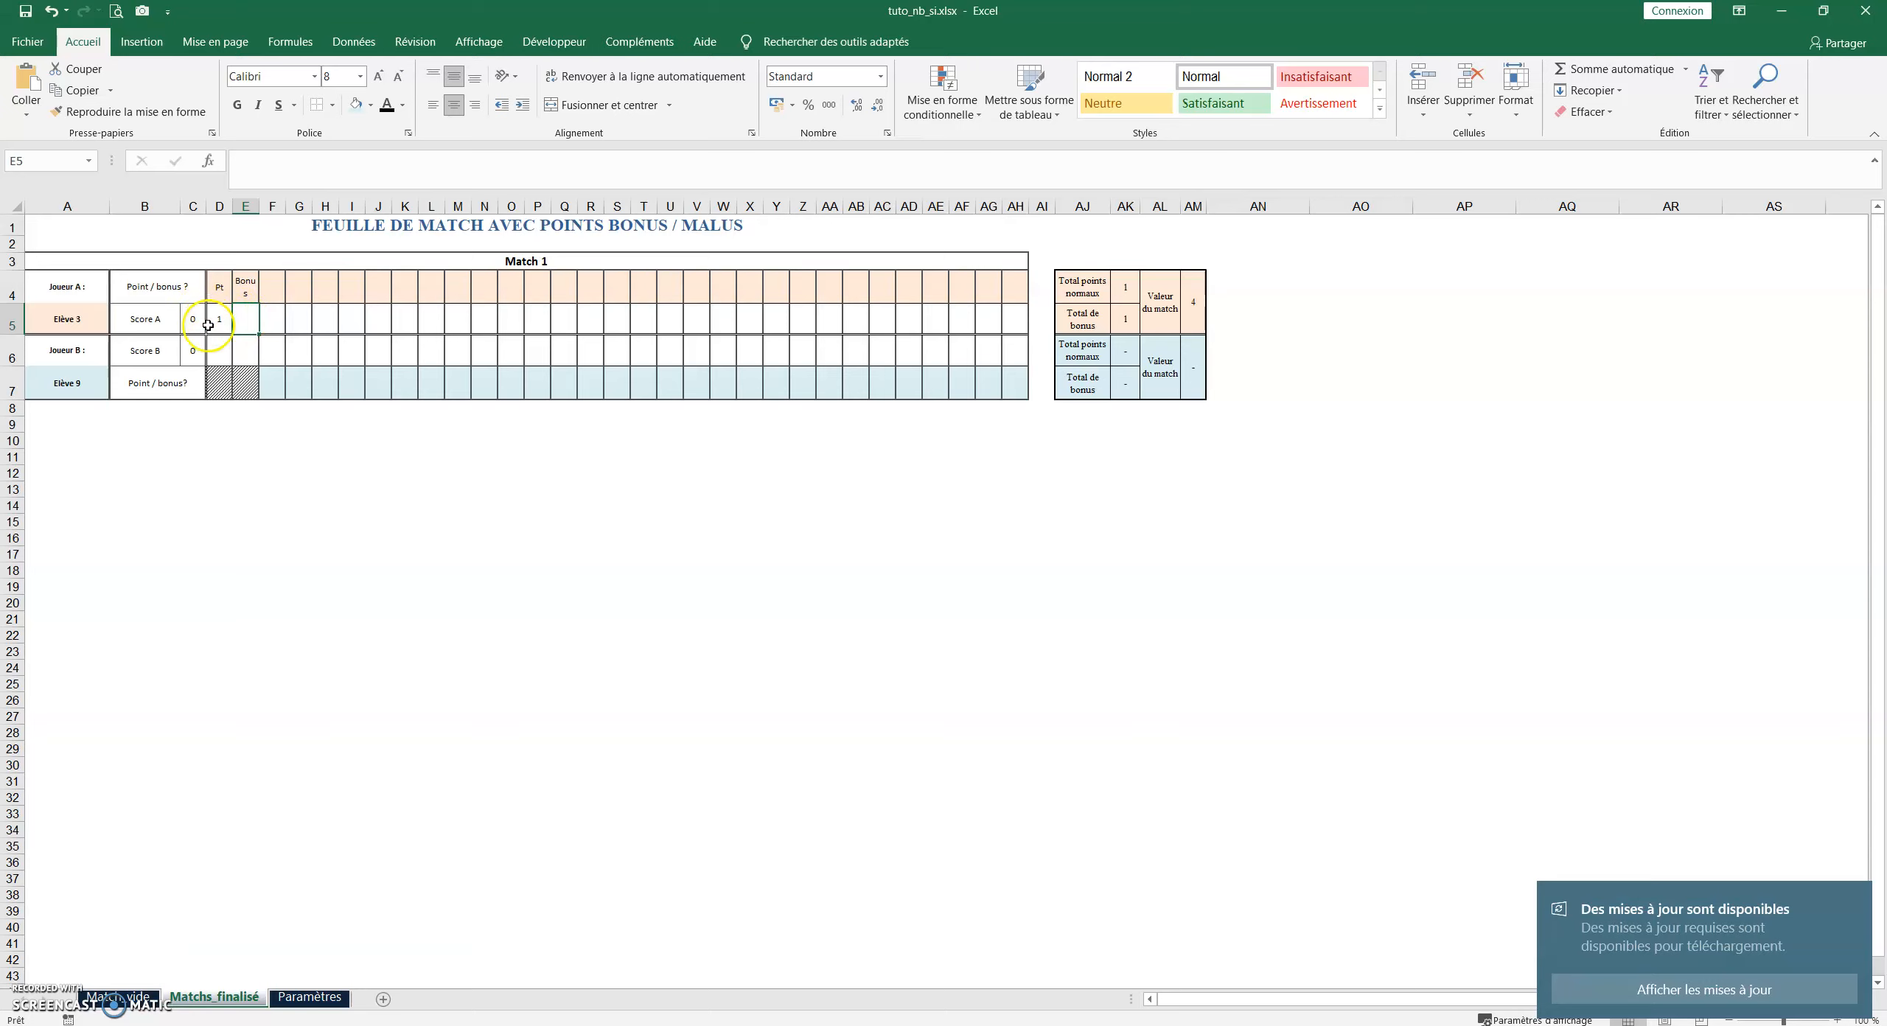
click(252, 286)
key(Delete)
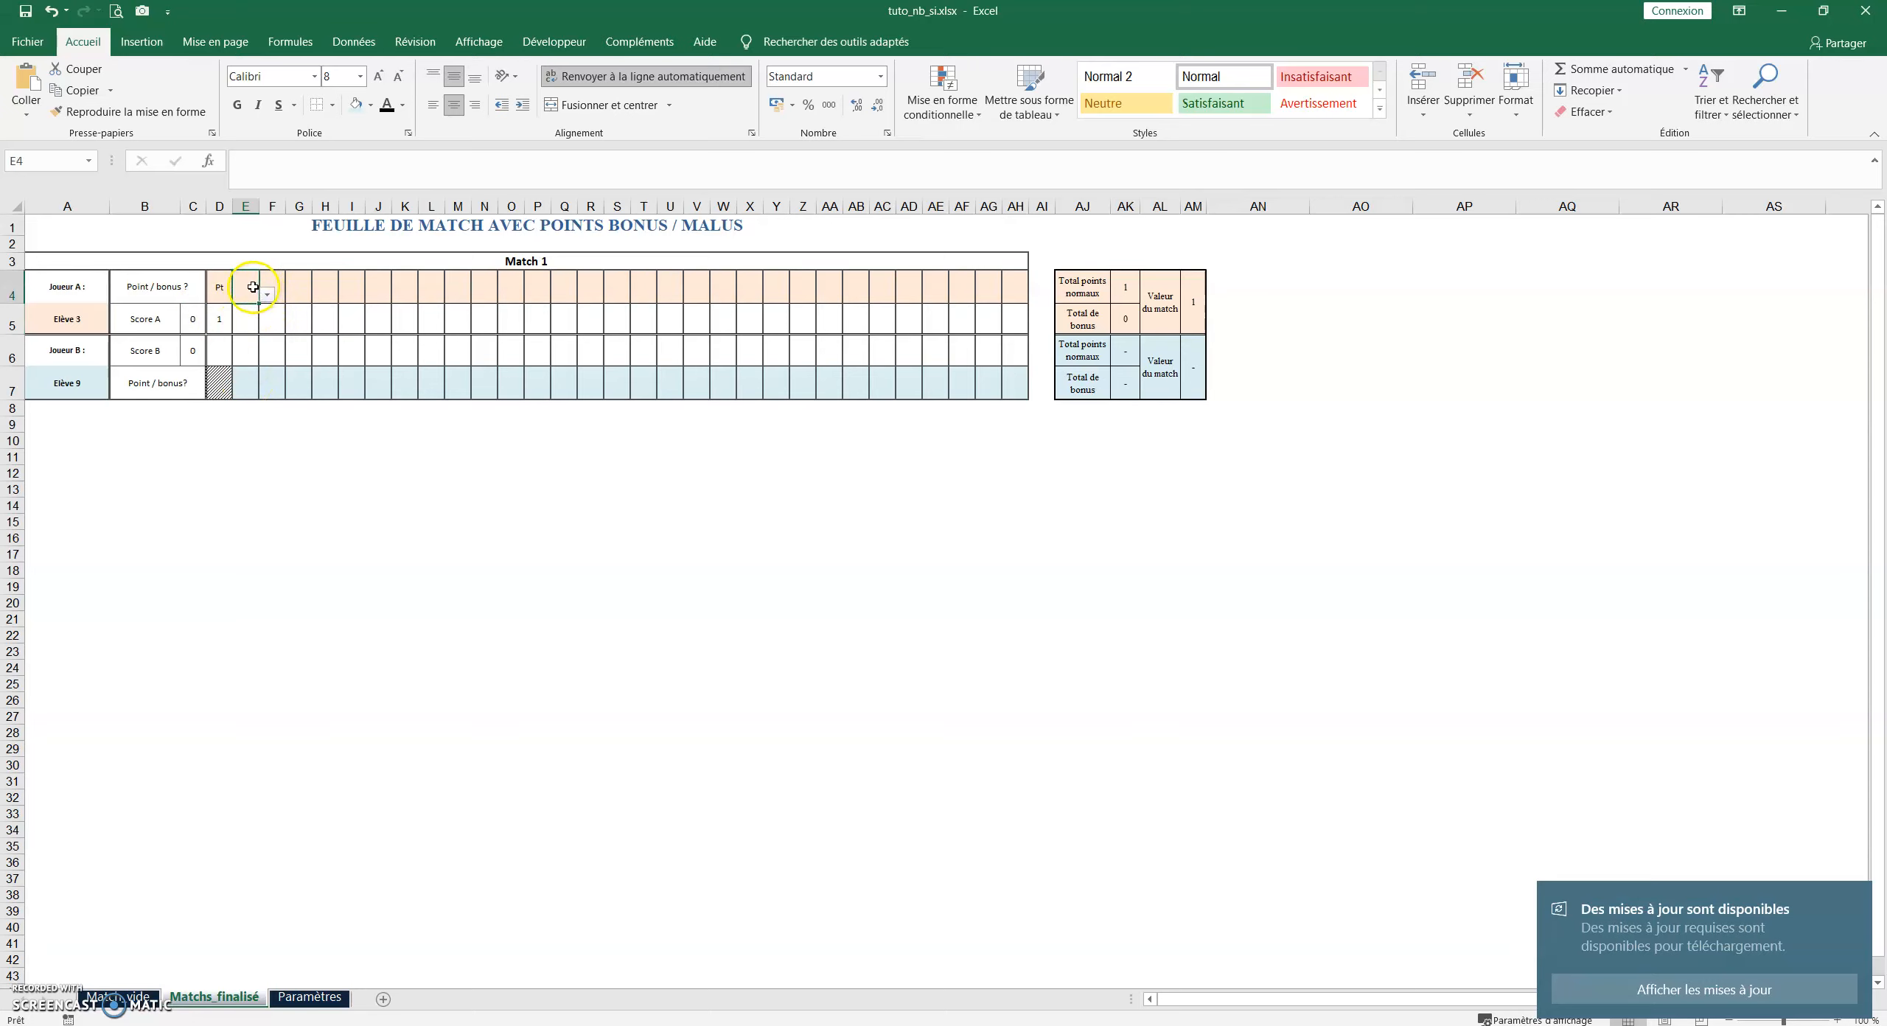
Fill player B's point row with sample entries: Pt in E7, F7 and G7, and Bonus in H7
click(249, 382)
click(267, 391)
click(253, 408)
click(277, 391)
click(293, 391)
click(280, 408)
click(302, 372)
click(320, 389)
click(299, 407)
click(327, 382)
click(346, 390)
click(329, 419)
Examine player A's score cells D5:H5 and the following cell I5 to work out how the running score must continue
drag(249, 319, 328, 322)
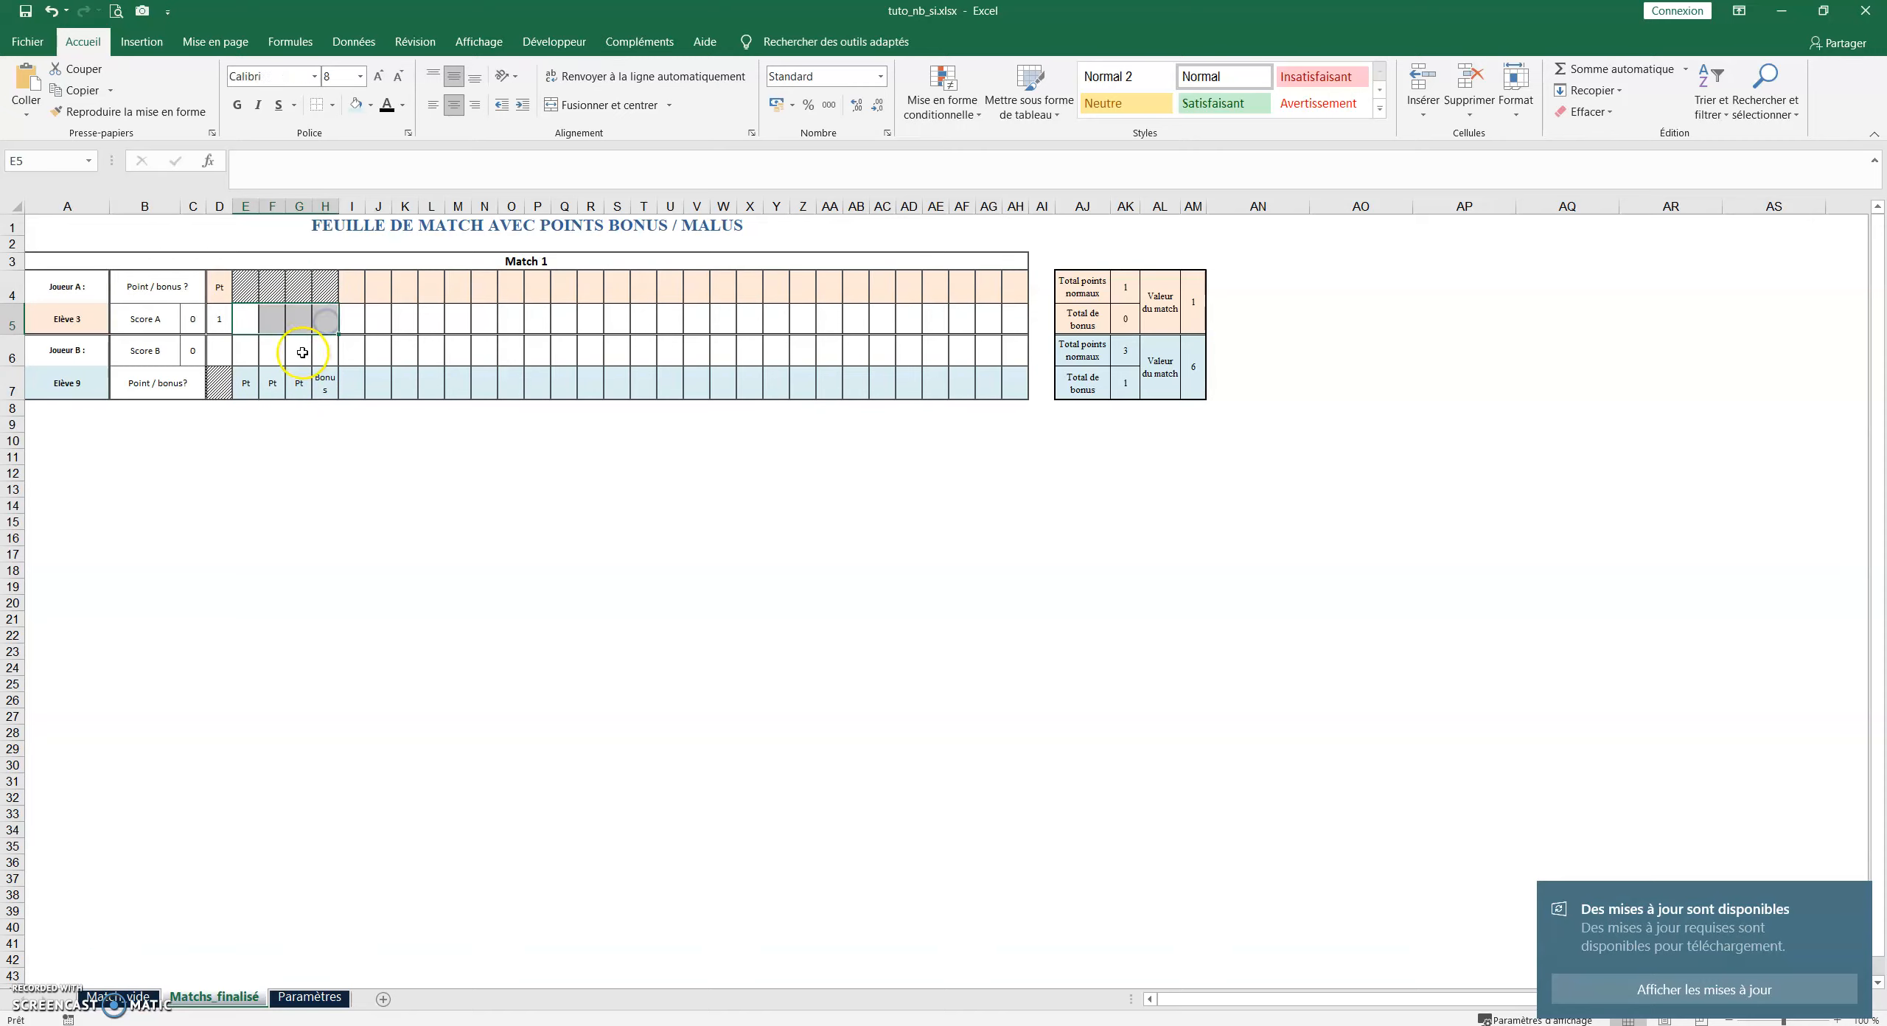
click(346, 320)
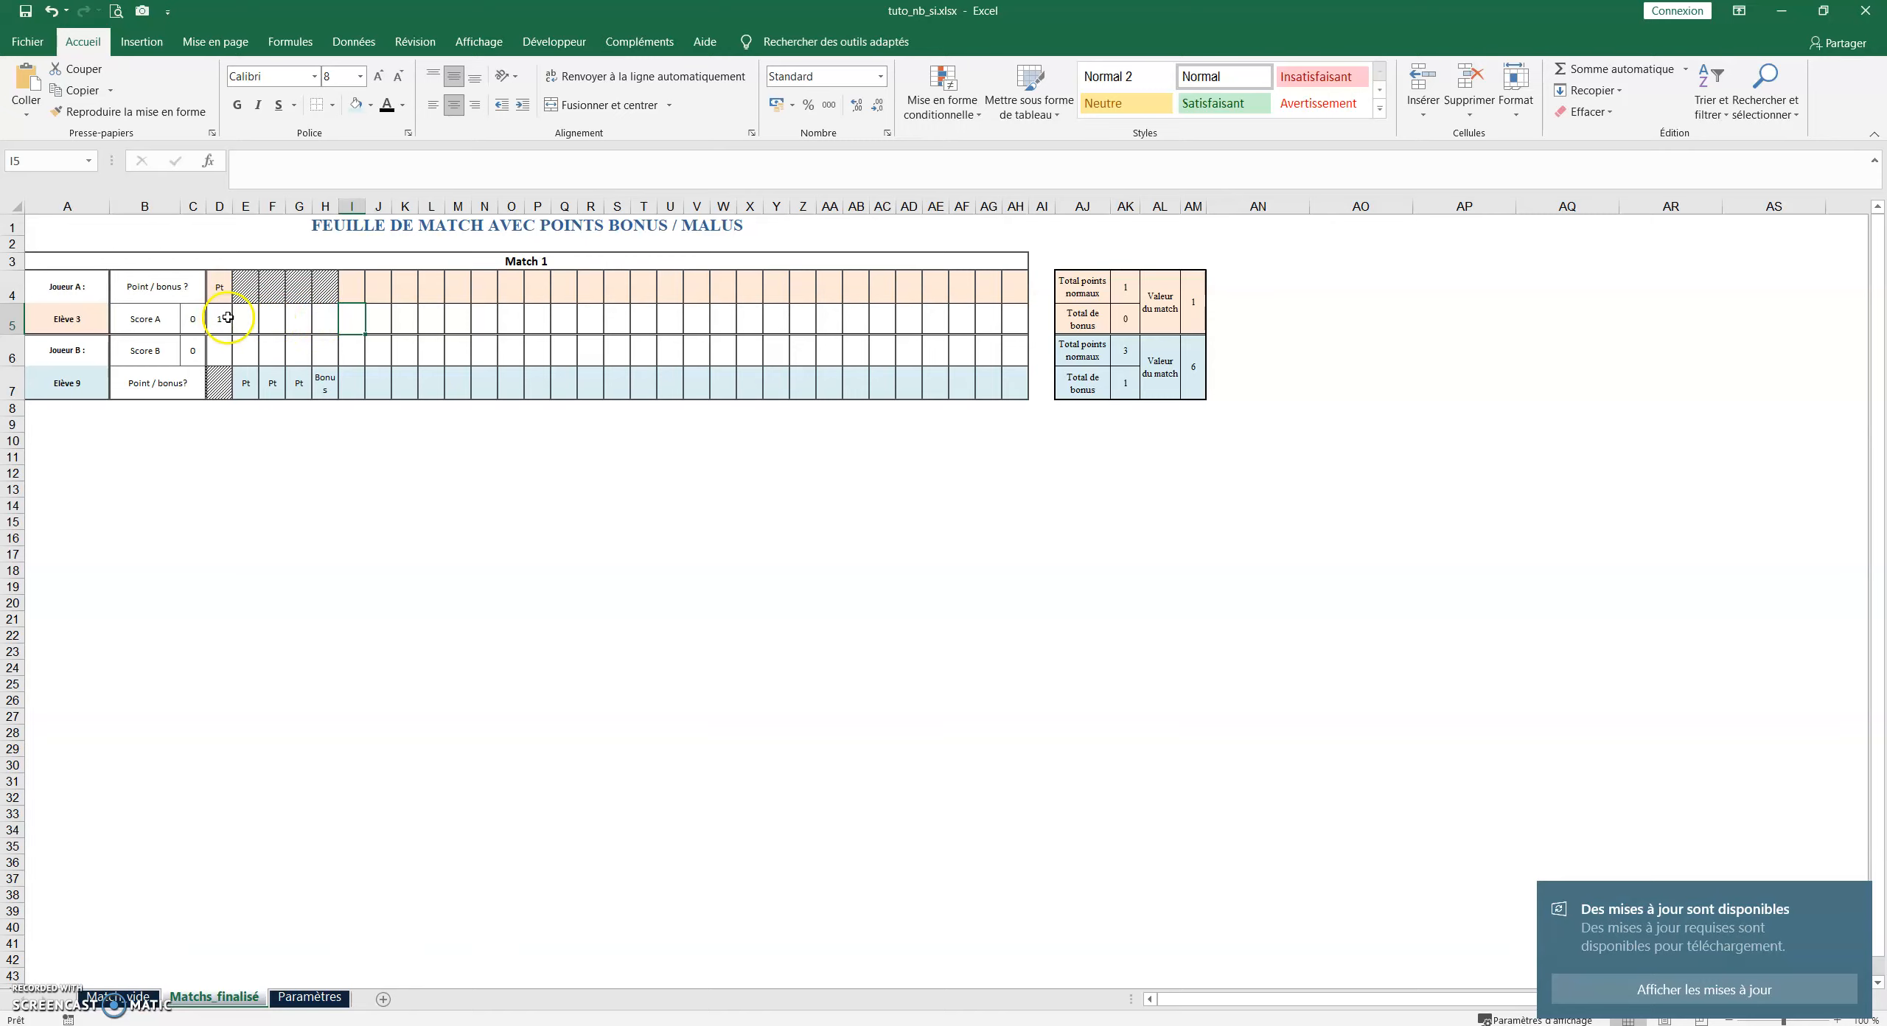
click(324, 319)
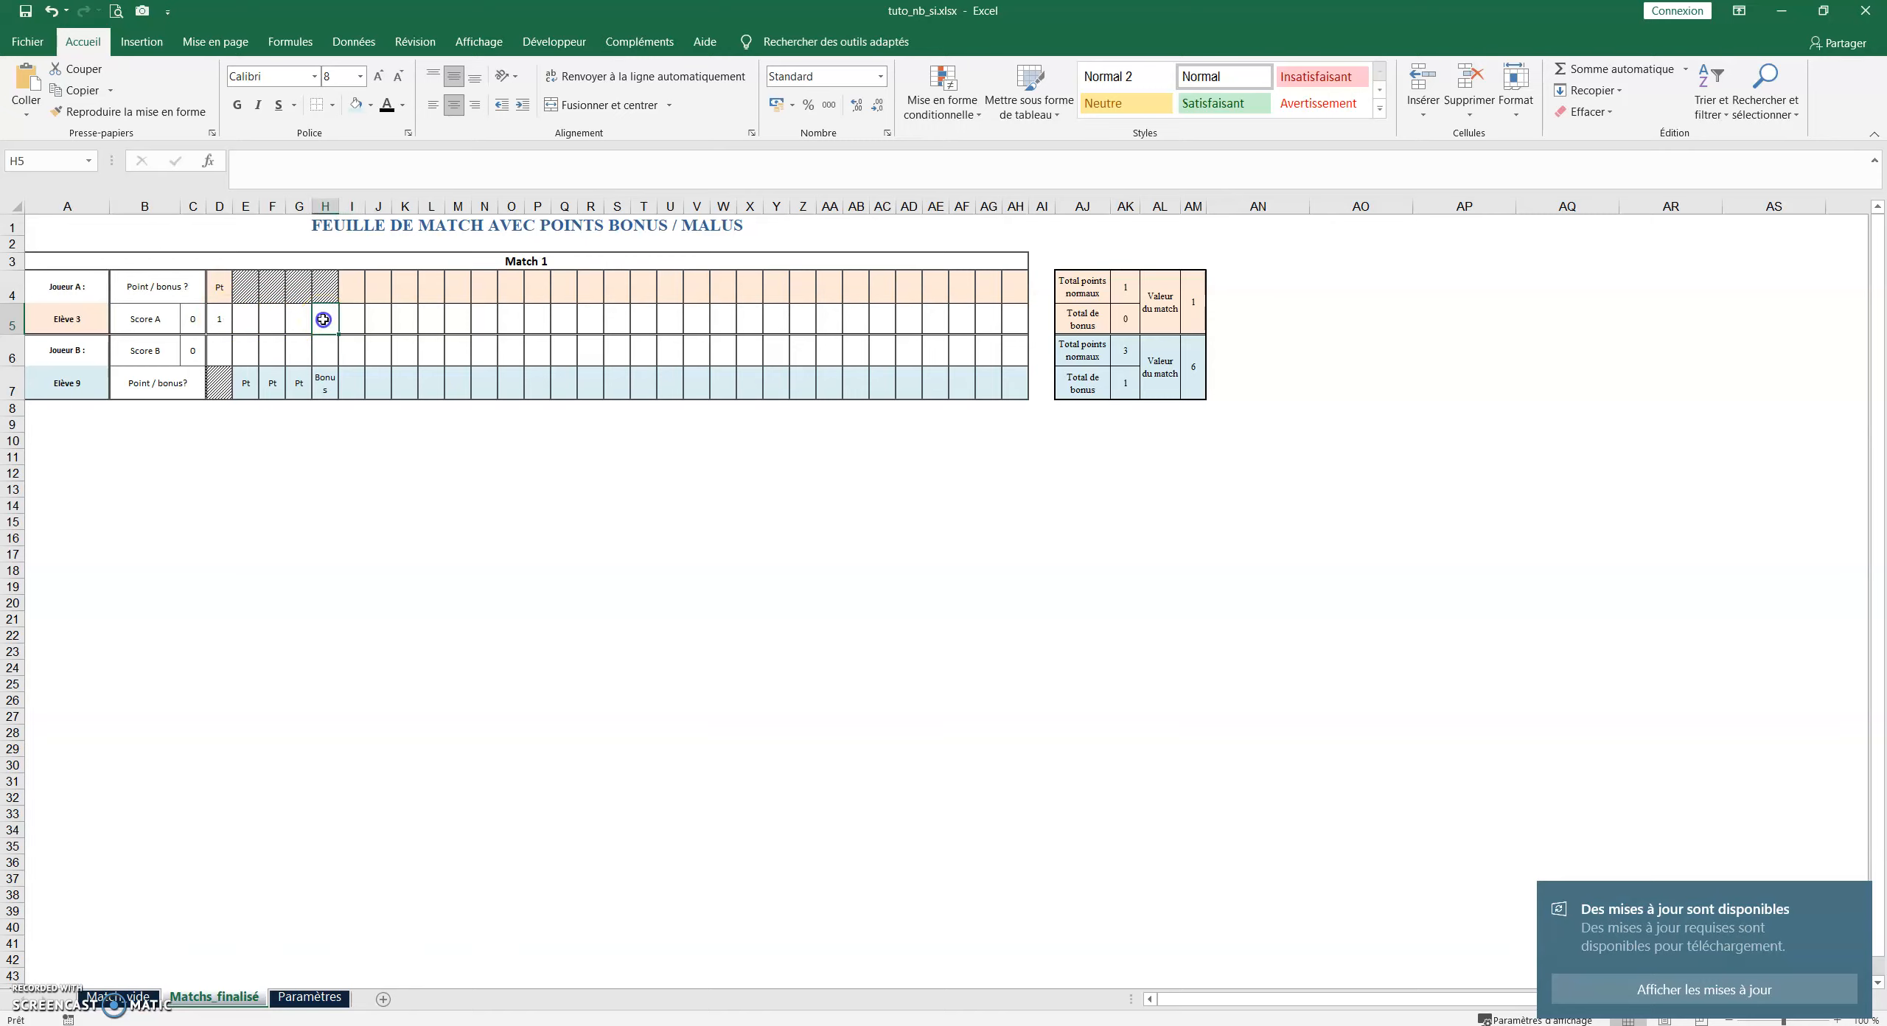
click(351, 317)
drag(321, 321, 220, 319)
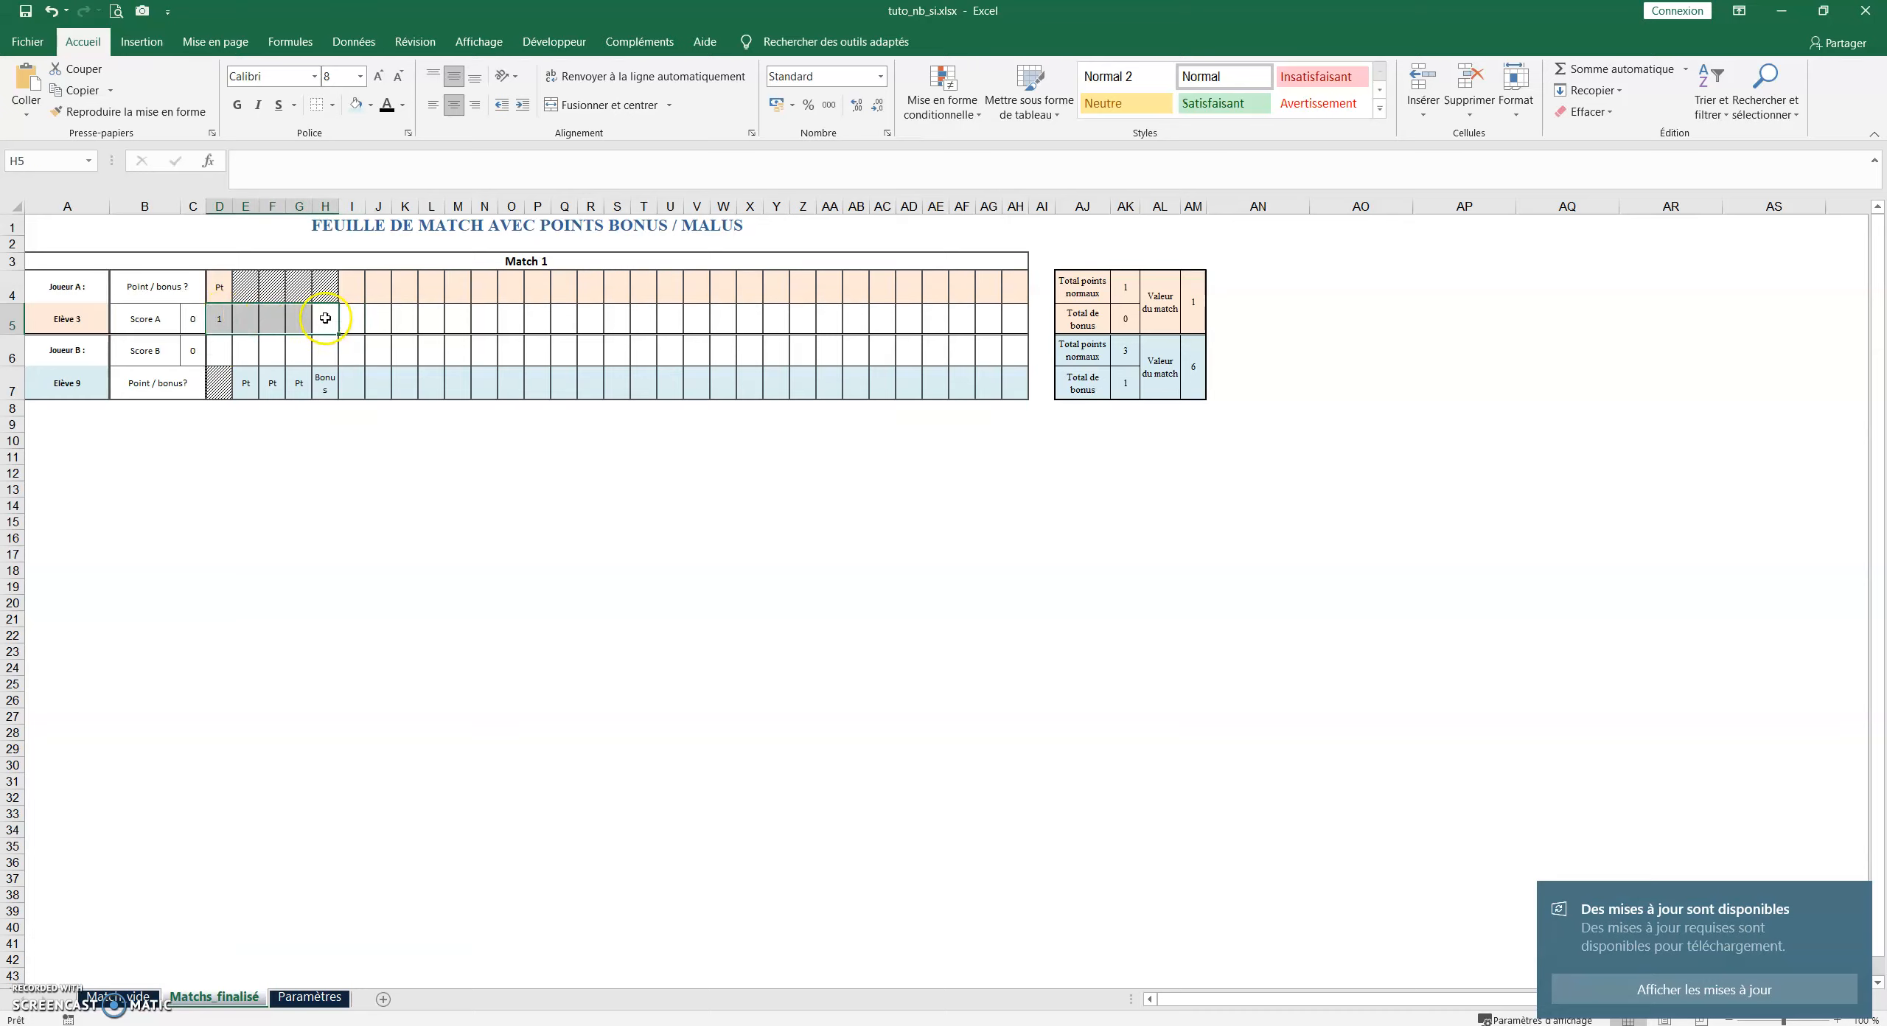
click(355, 323)
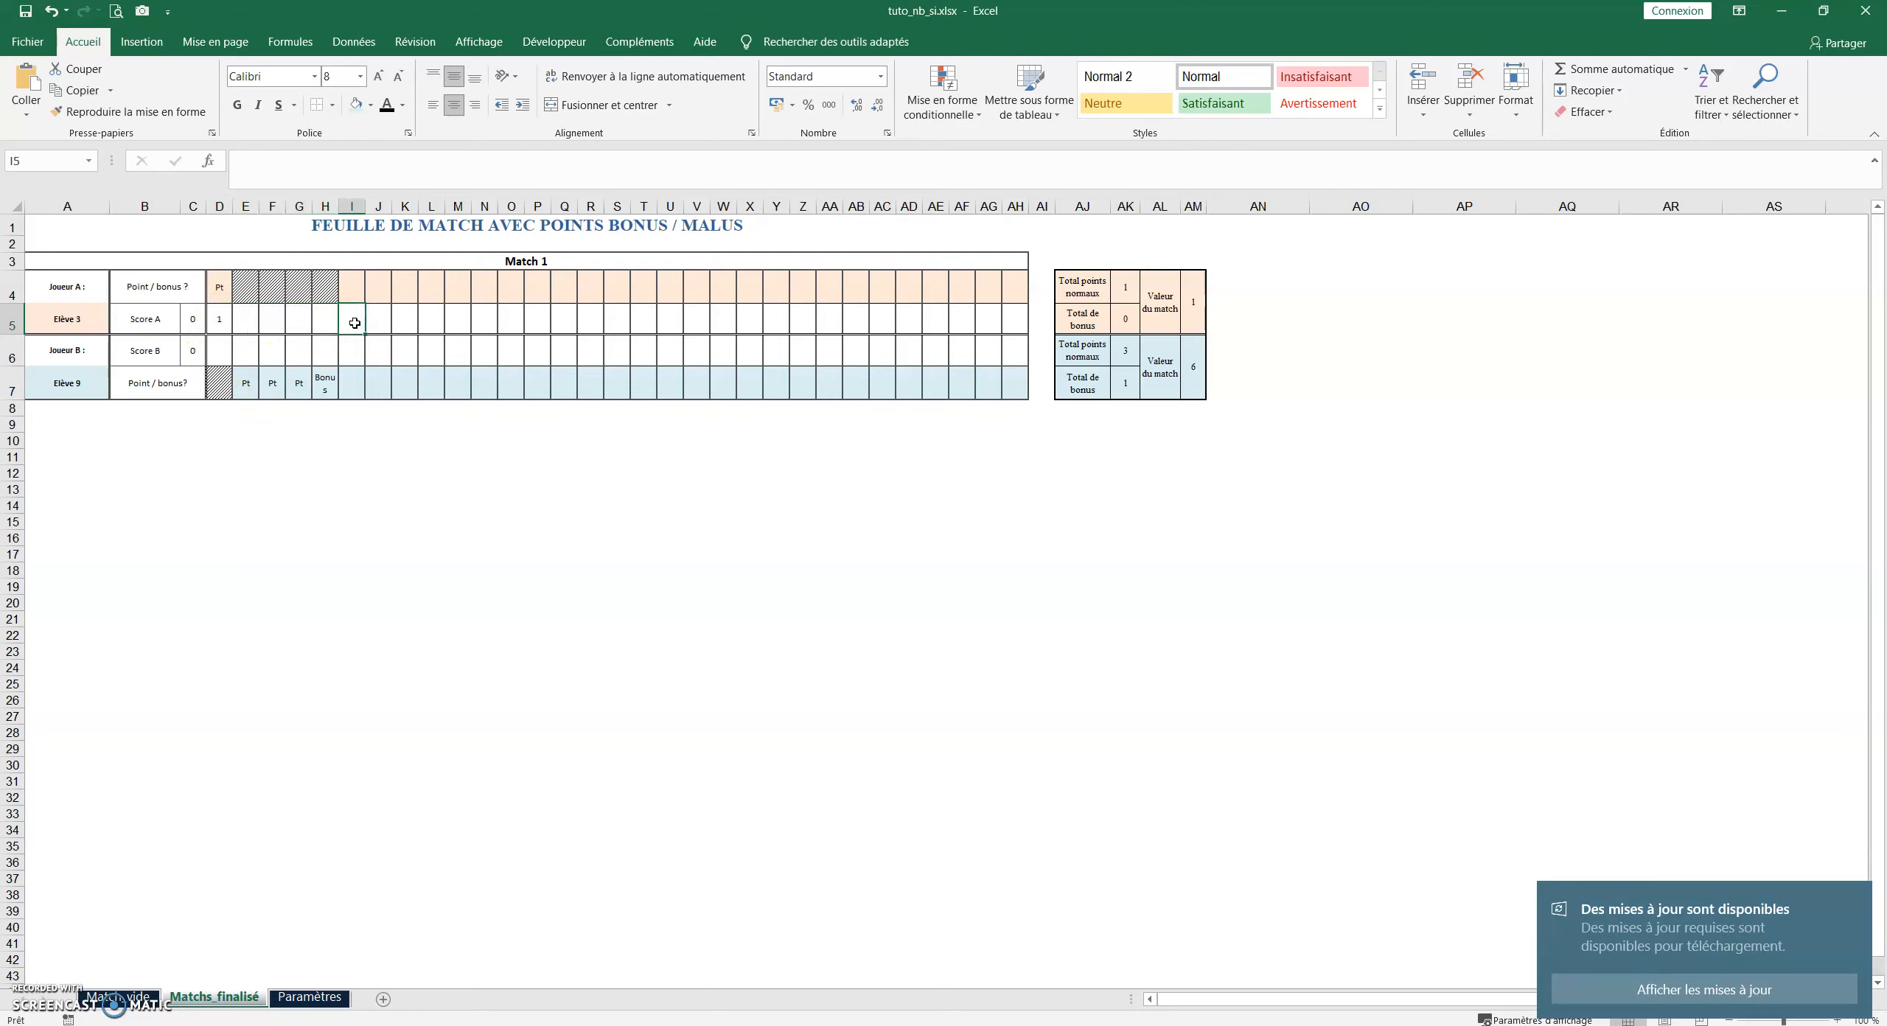
drag(327, 320, 227, 323)
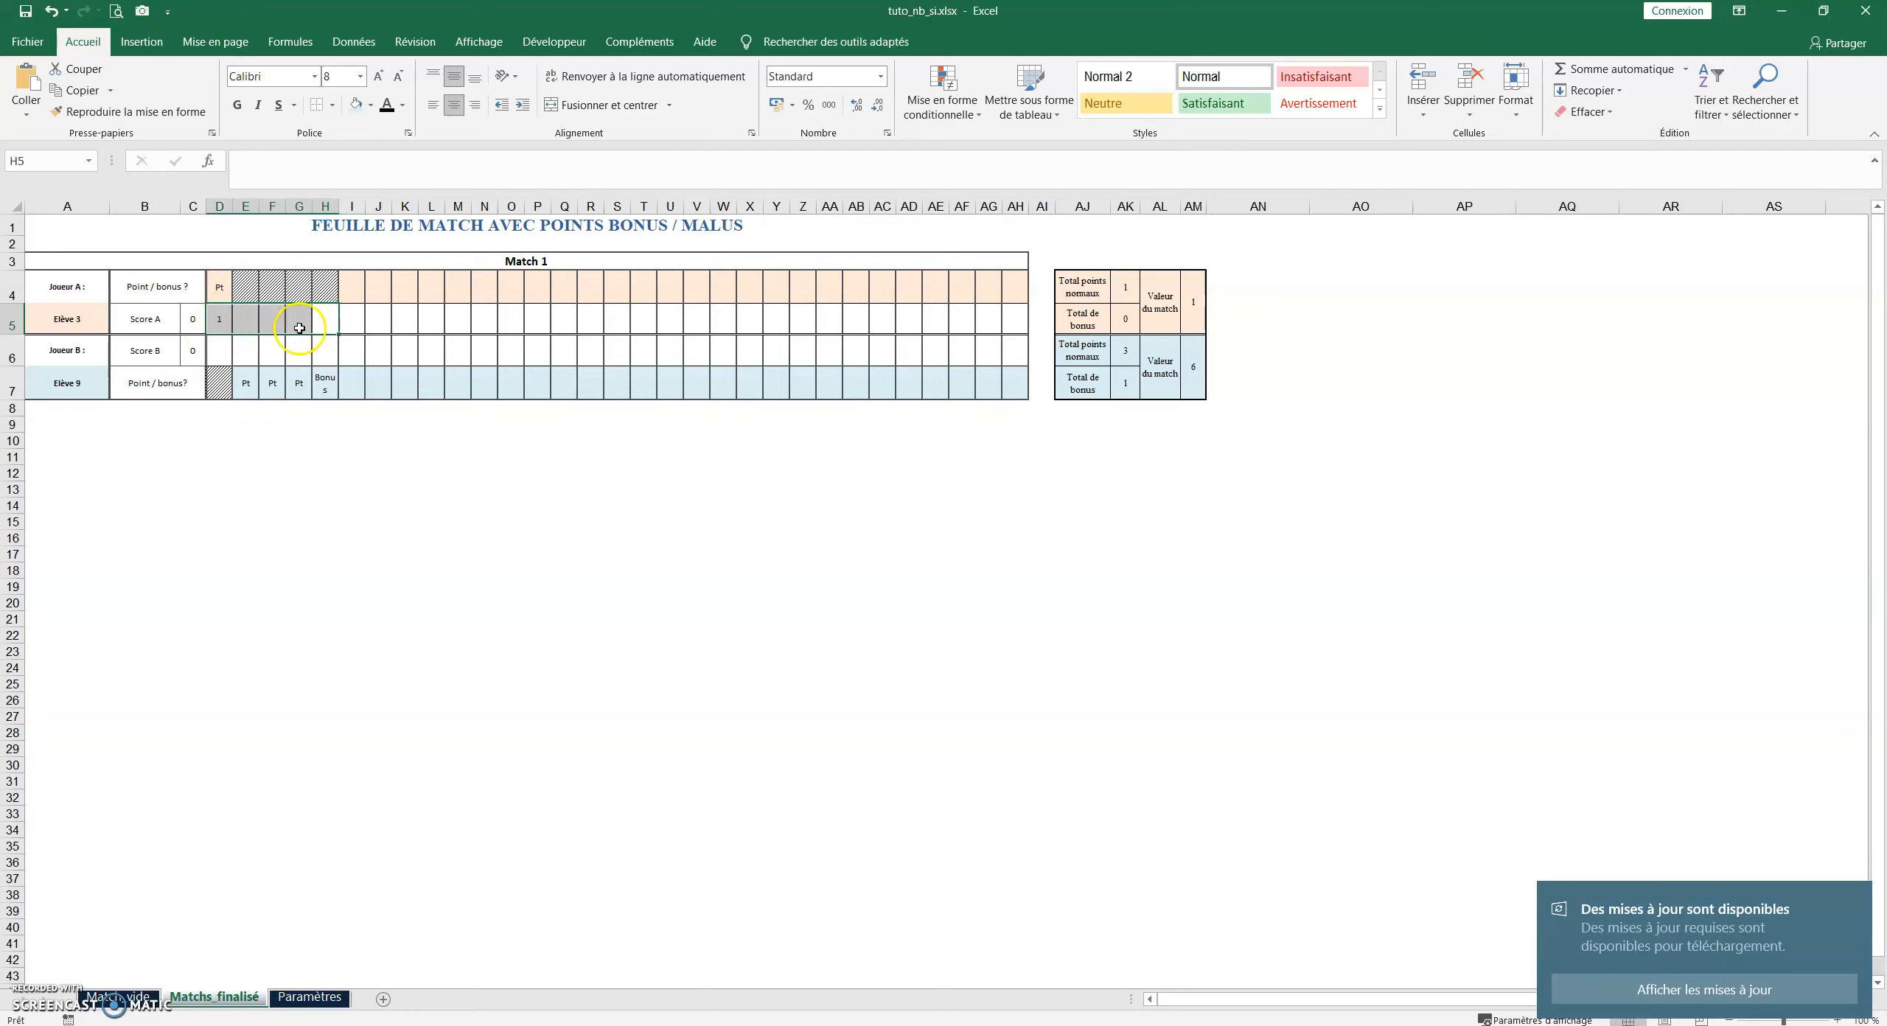
click(355, 322)
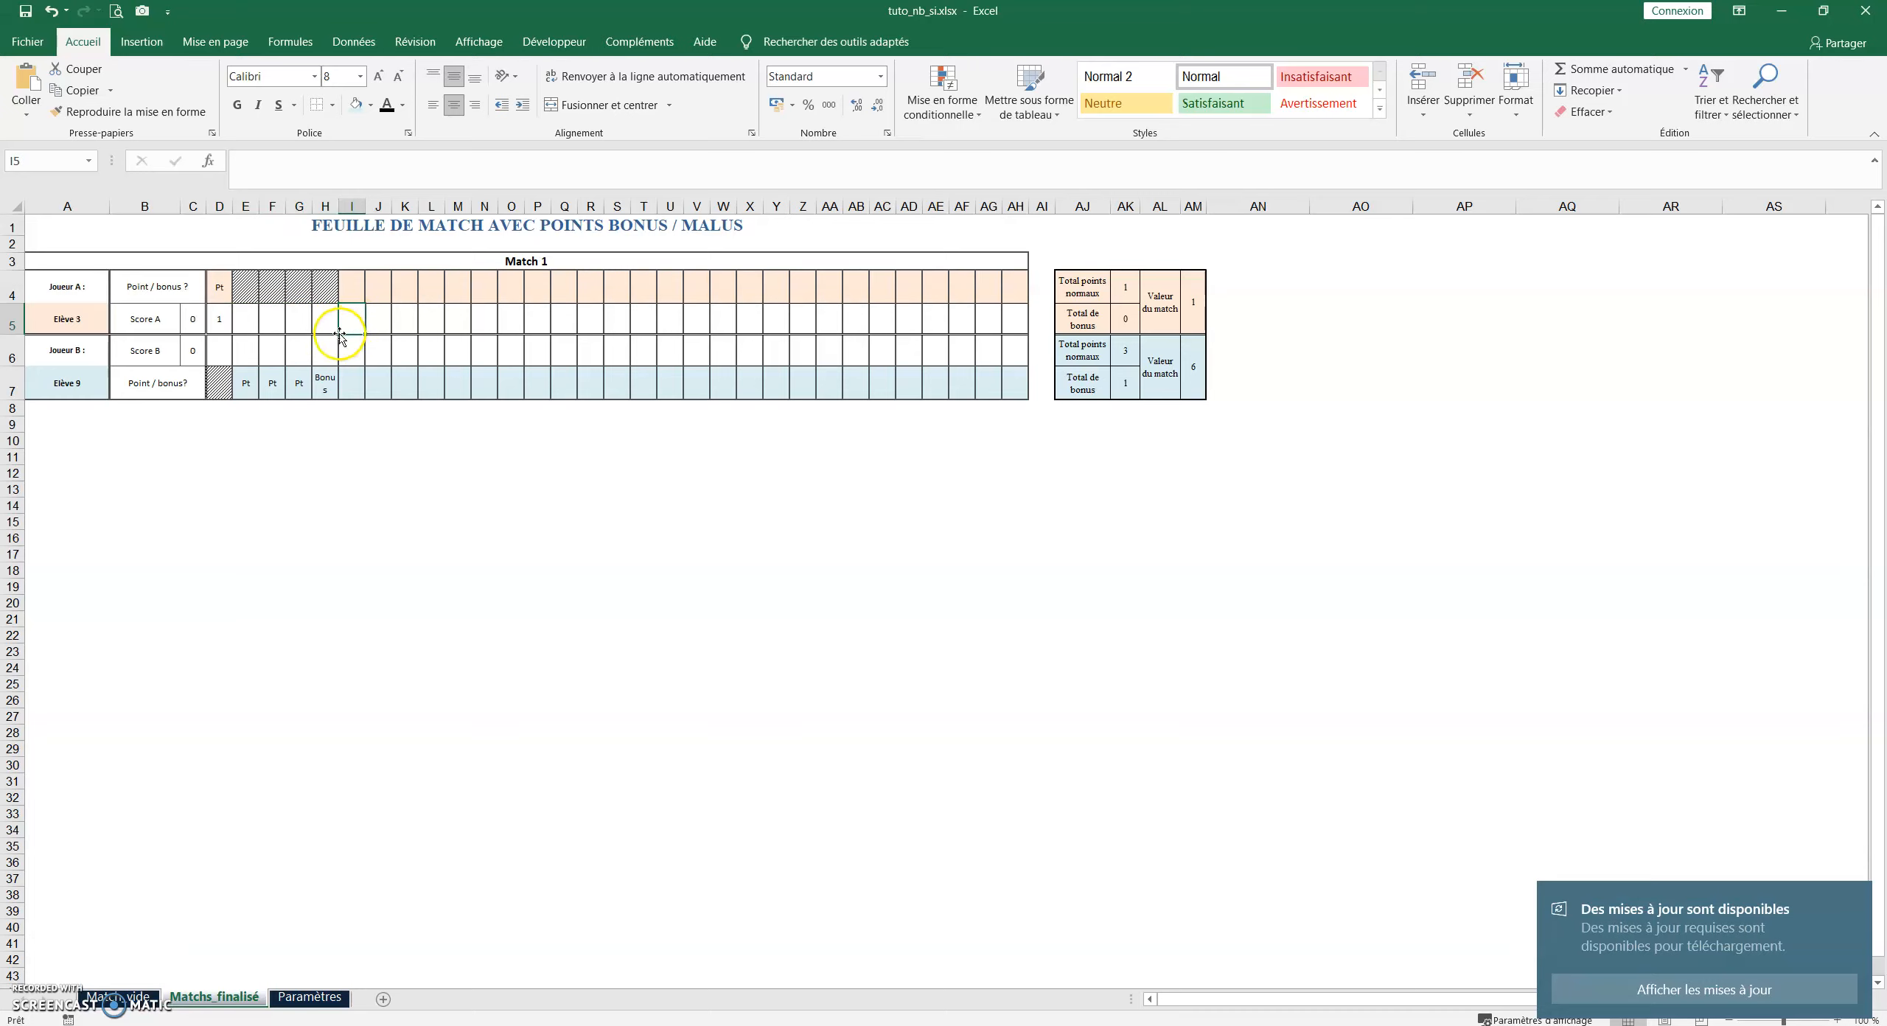
Clear player B's sample entries in E7:H7
click(245, 320)
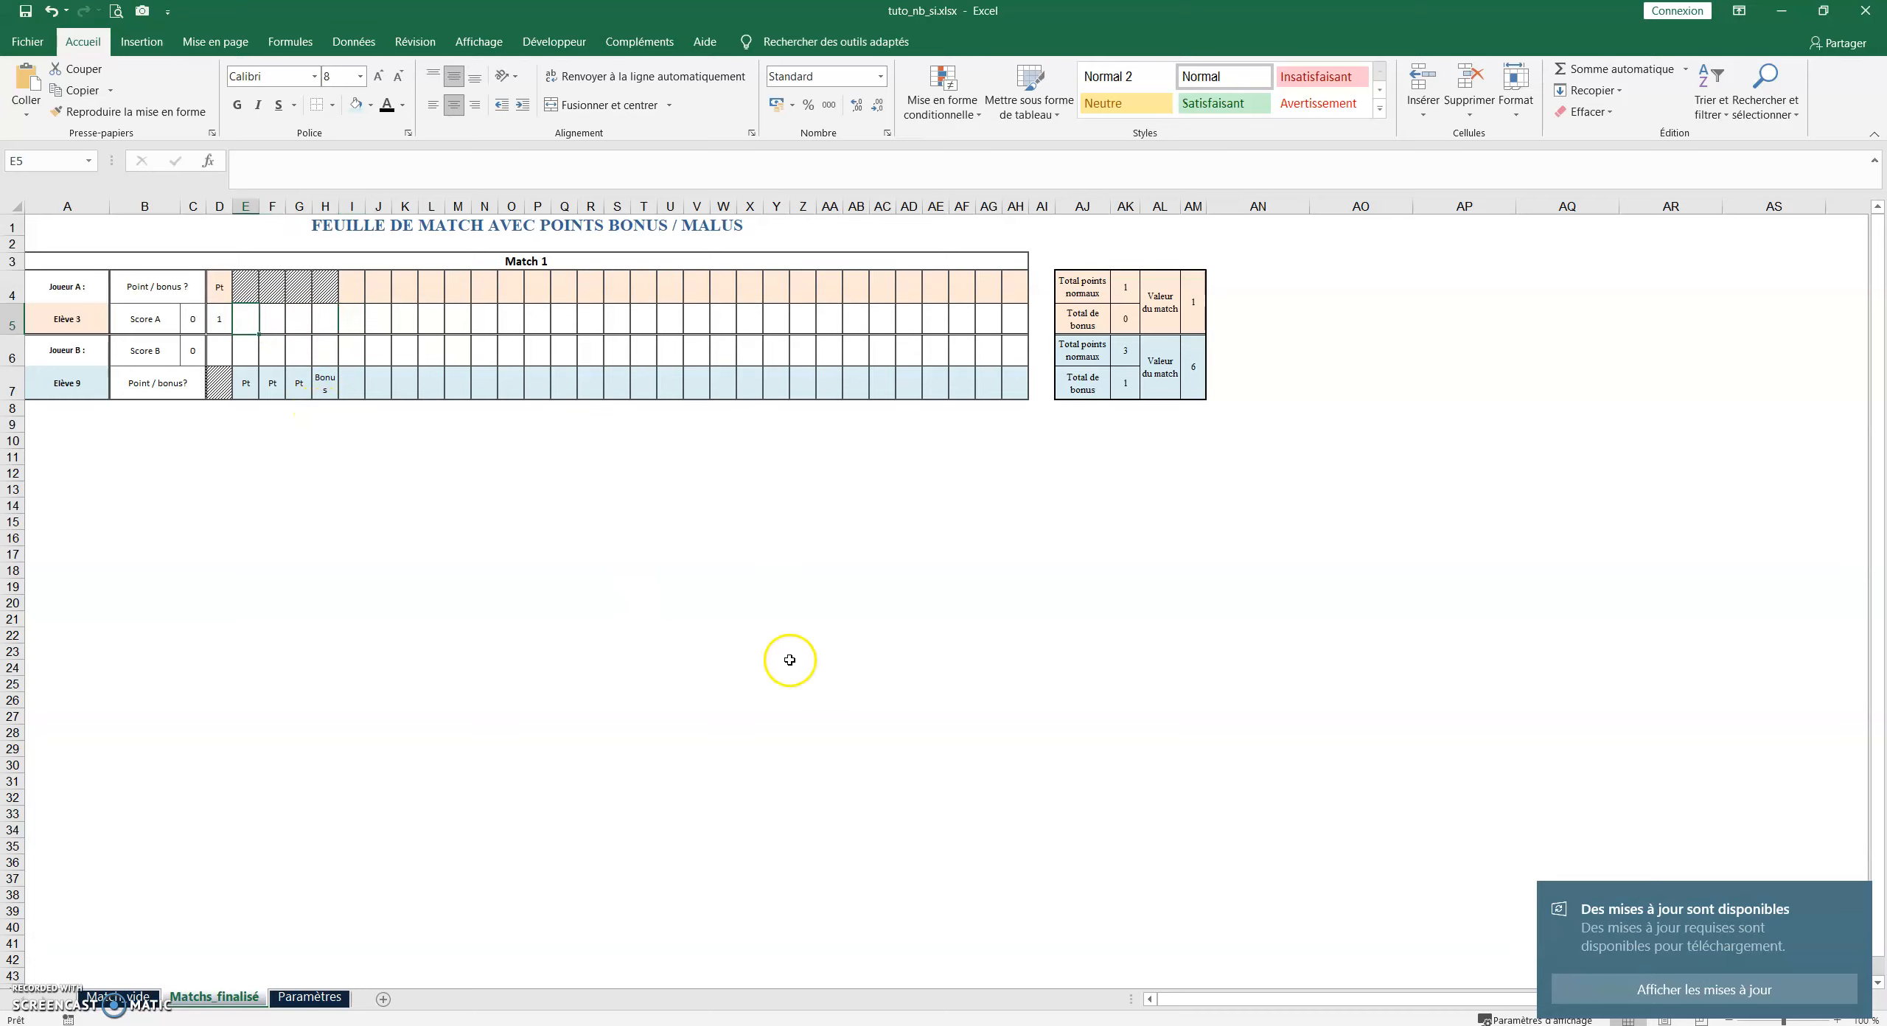
drag(247, 381, 325, 387)
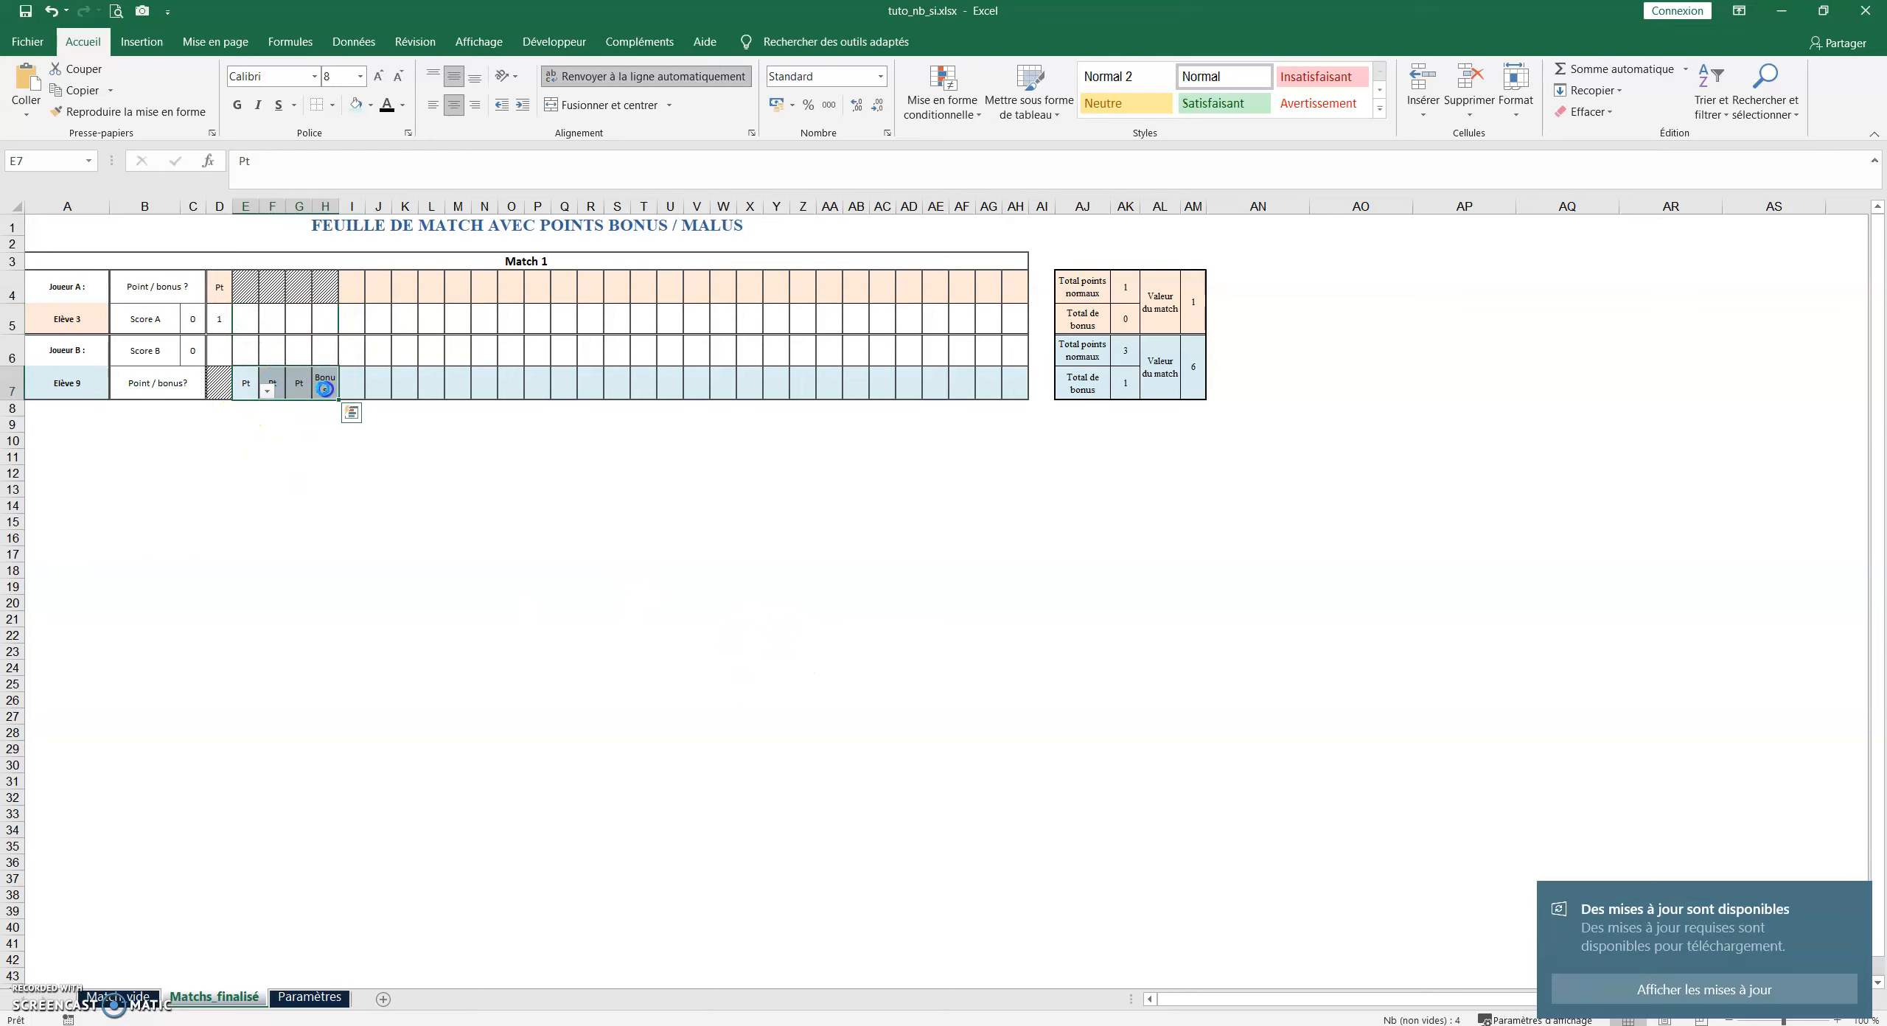
key(Delete)
Begin player A's score formula in E5 with SI, returning empty text when E4 is empty and otherwise calling GRANDE.VALEUR
click(243, 319)
text(=g)
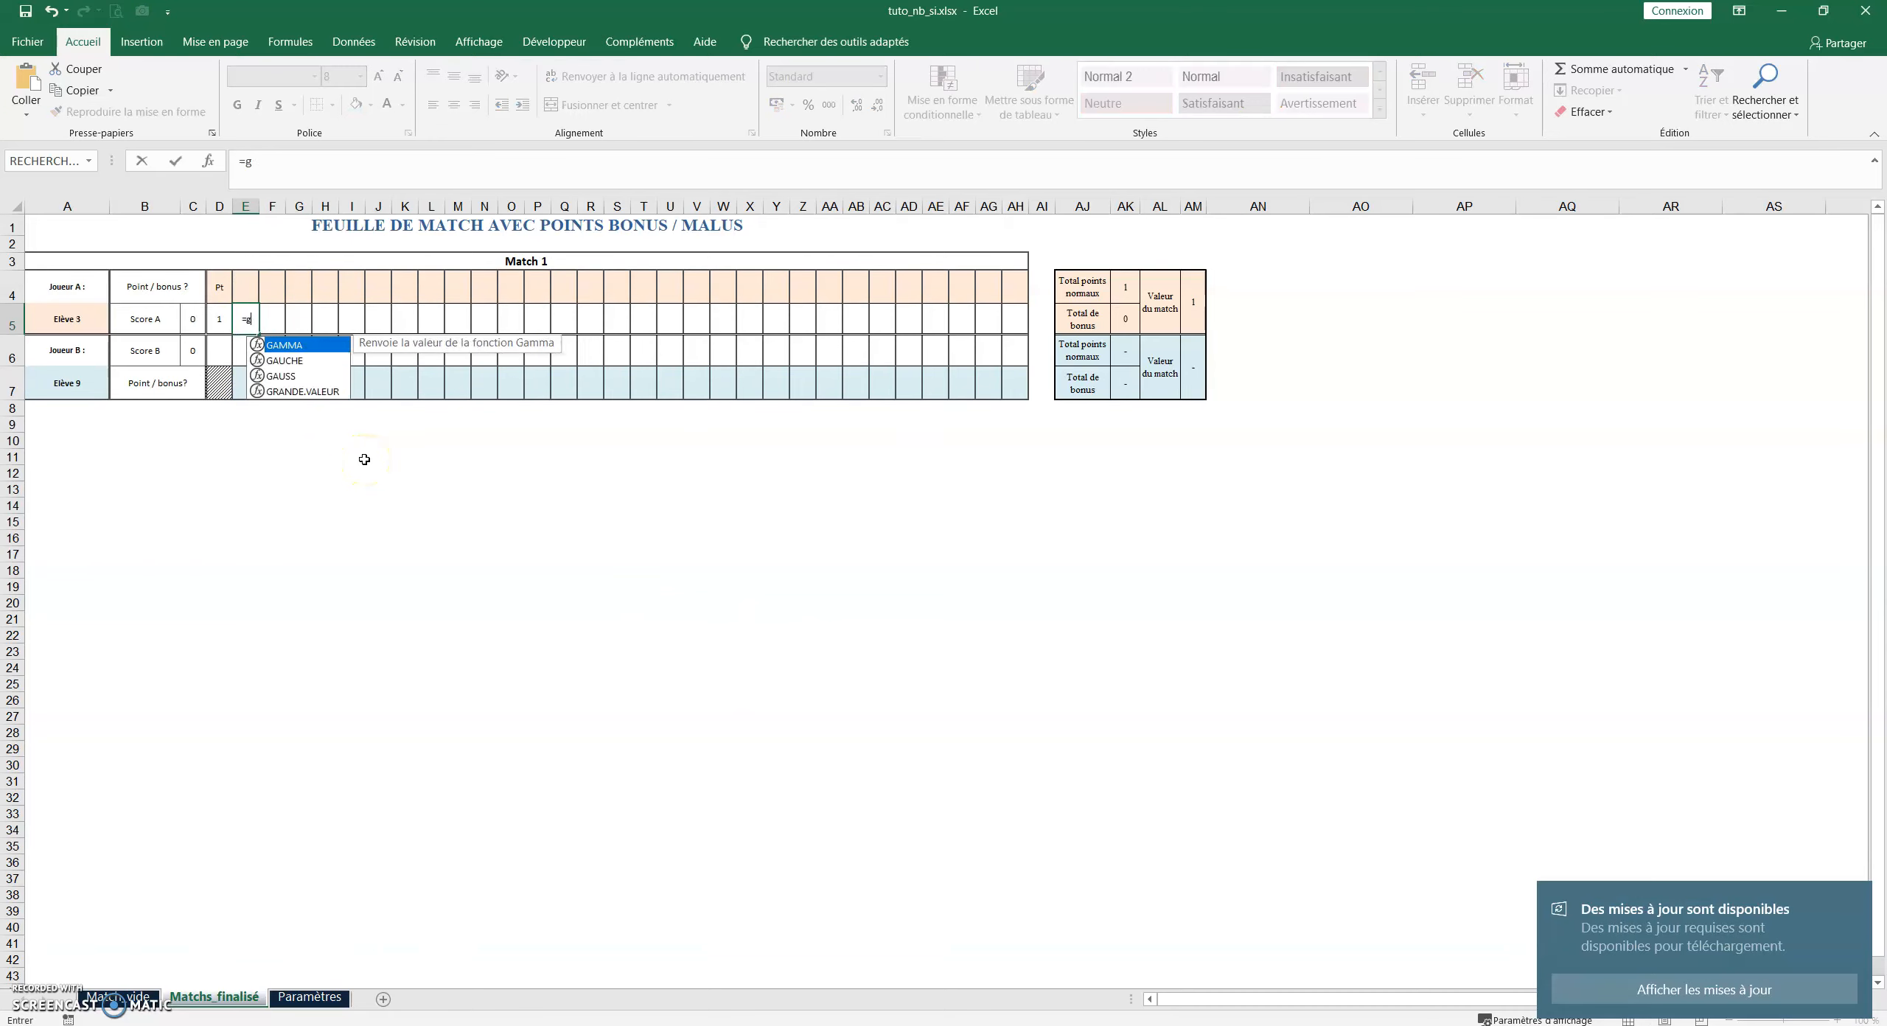
key(BackSpace)
text(si()
click(248, 287)
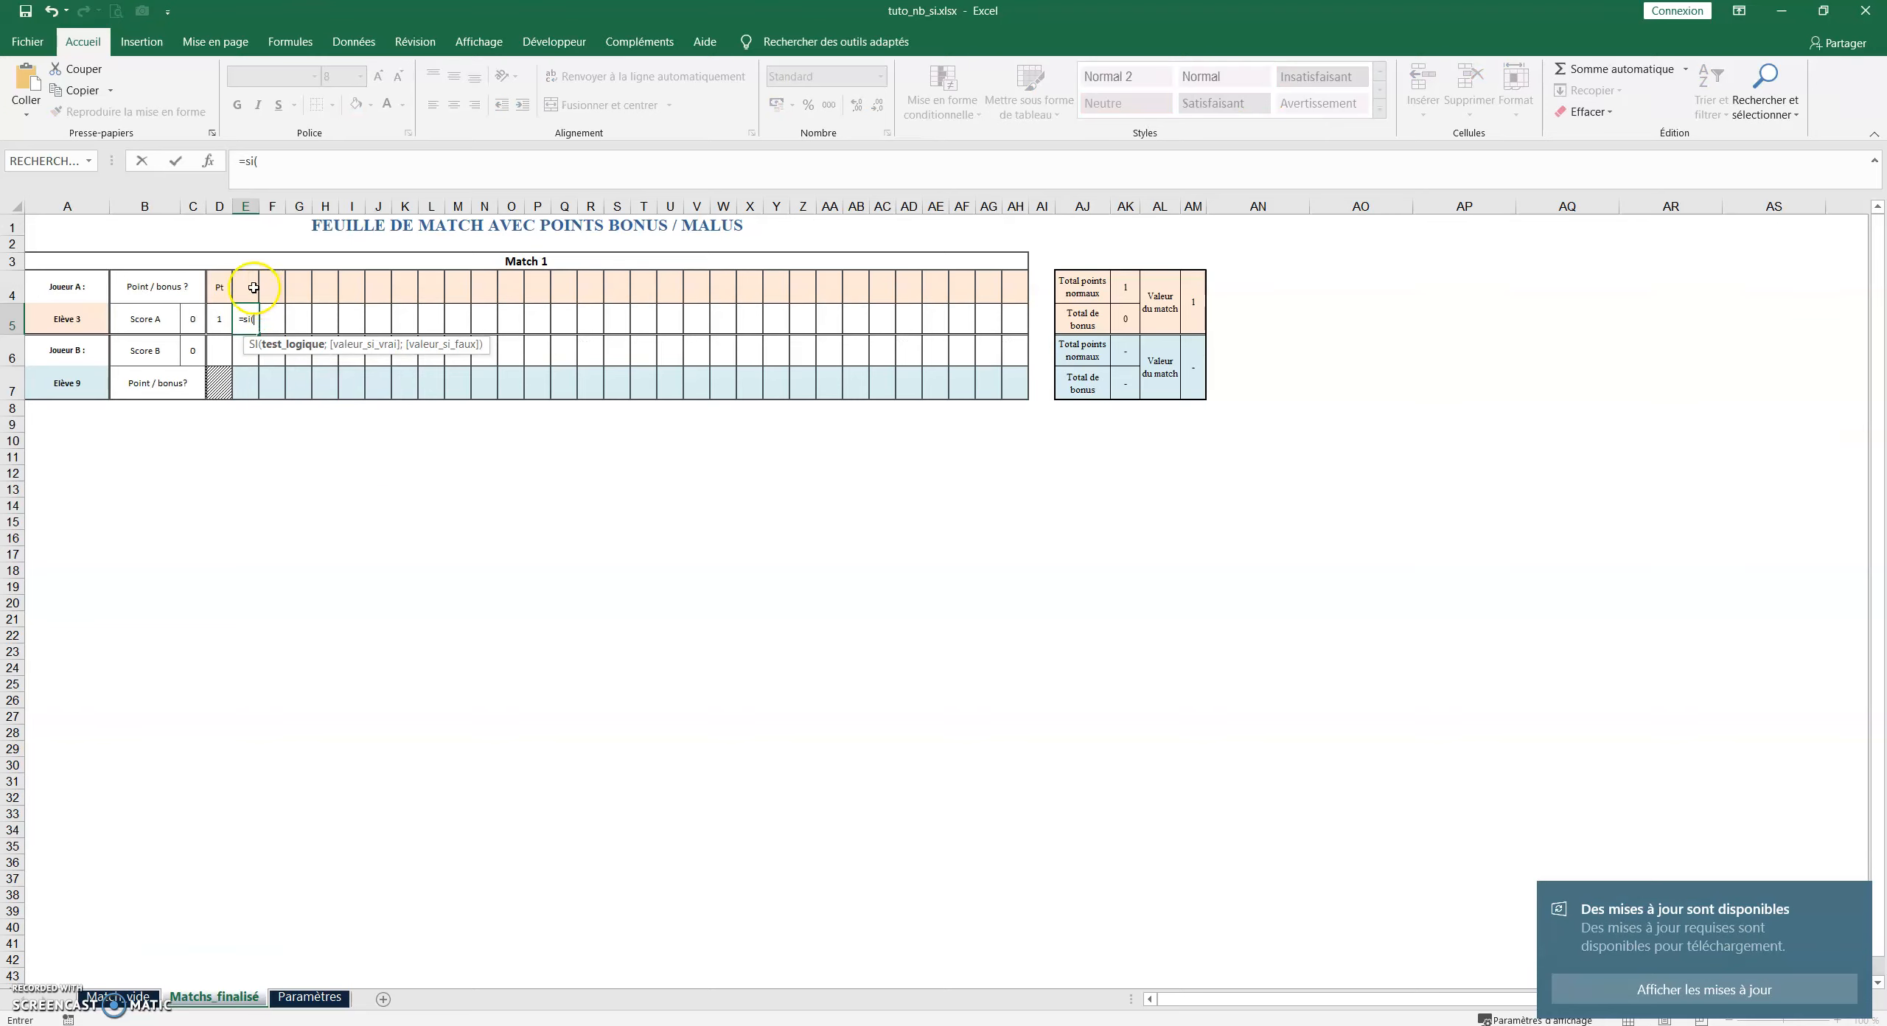
text(="";")
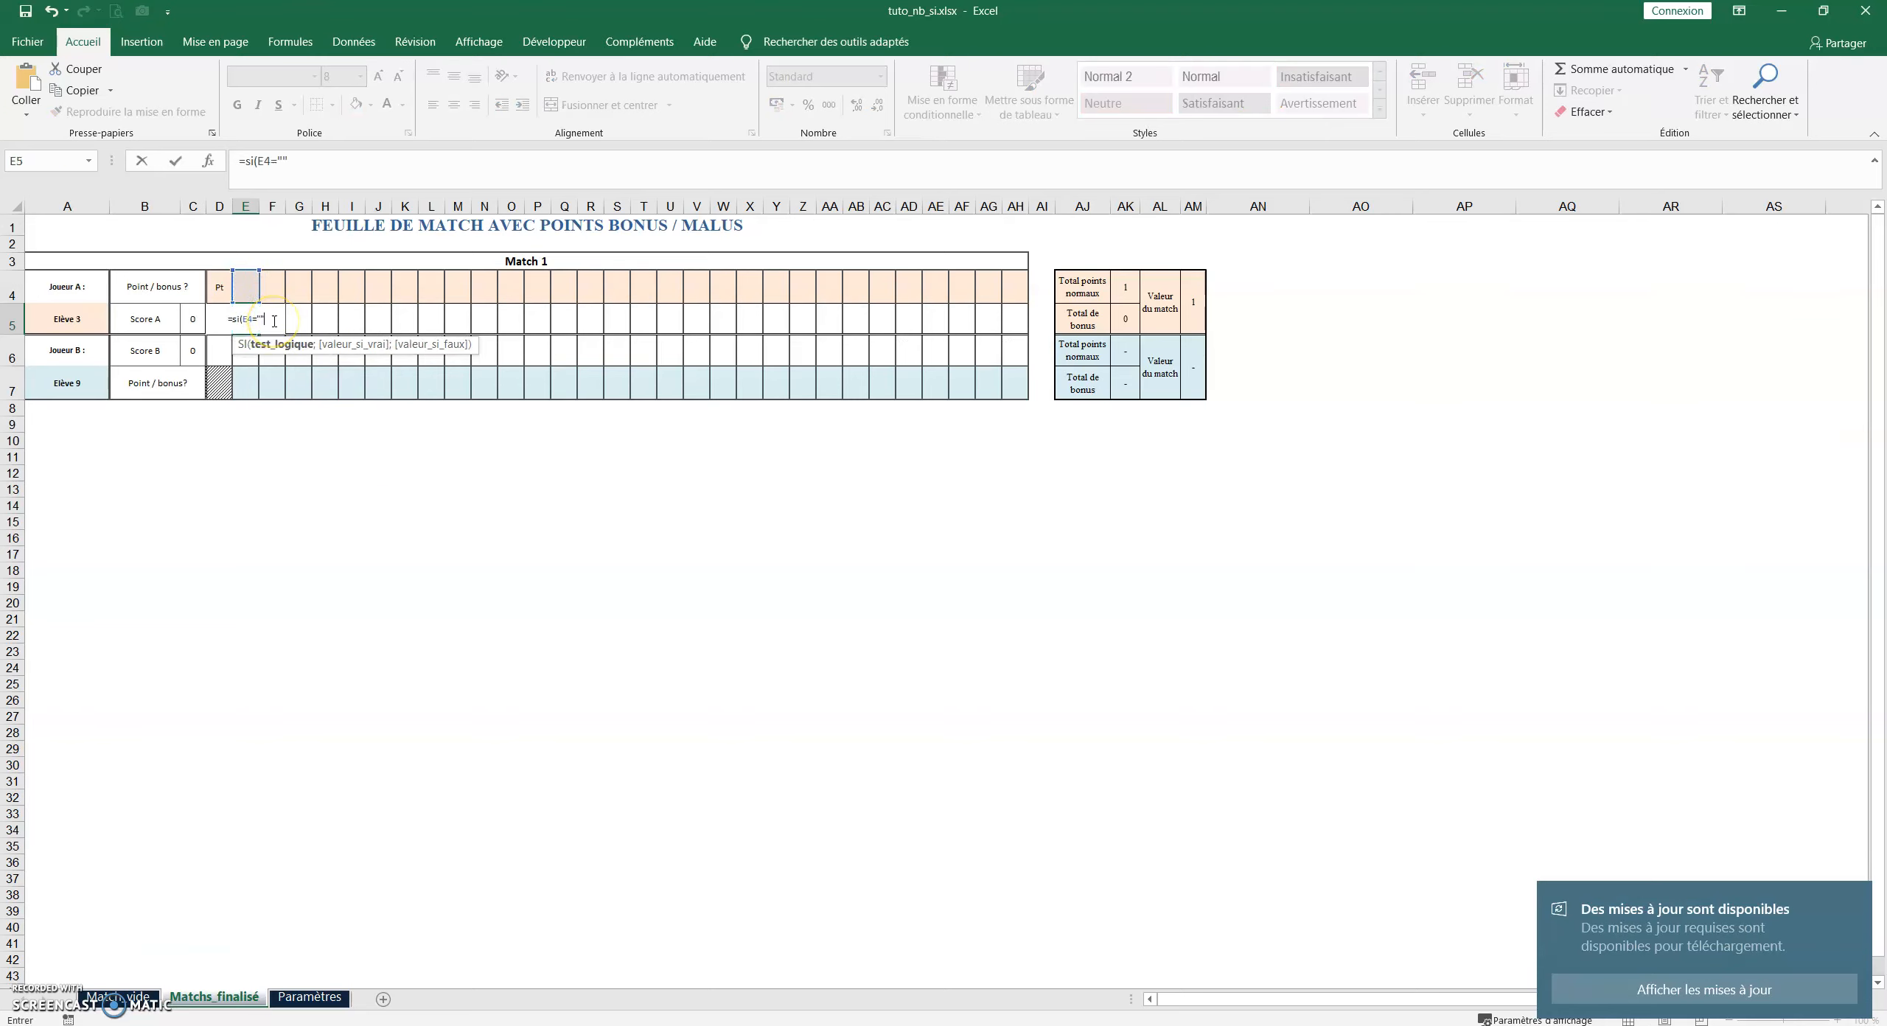
text(";)
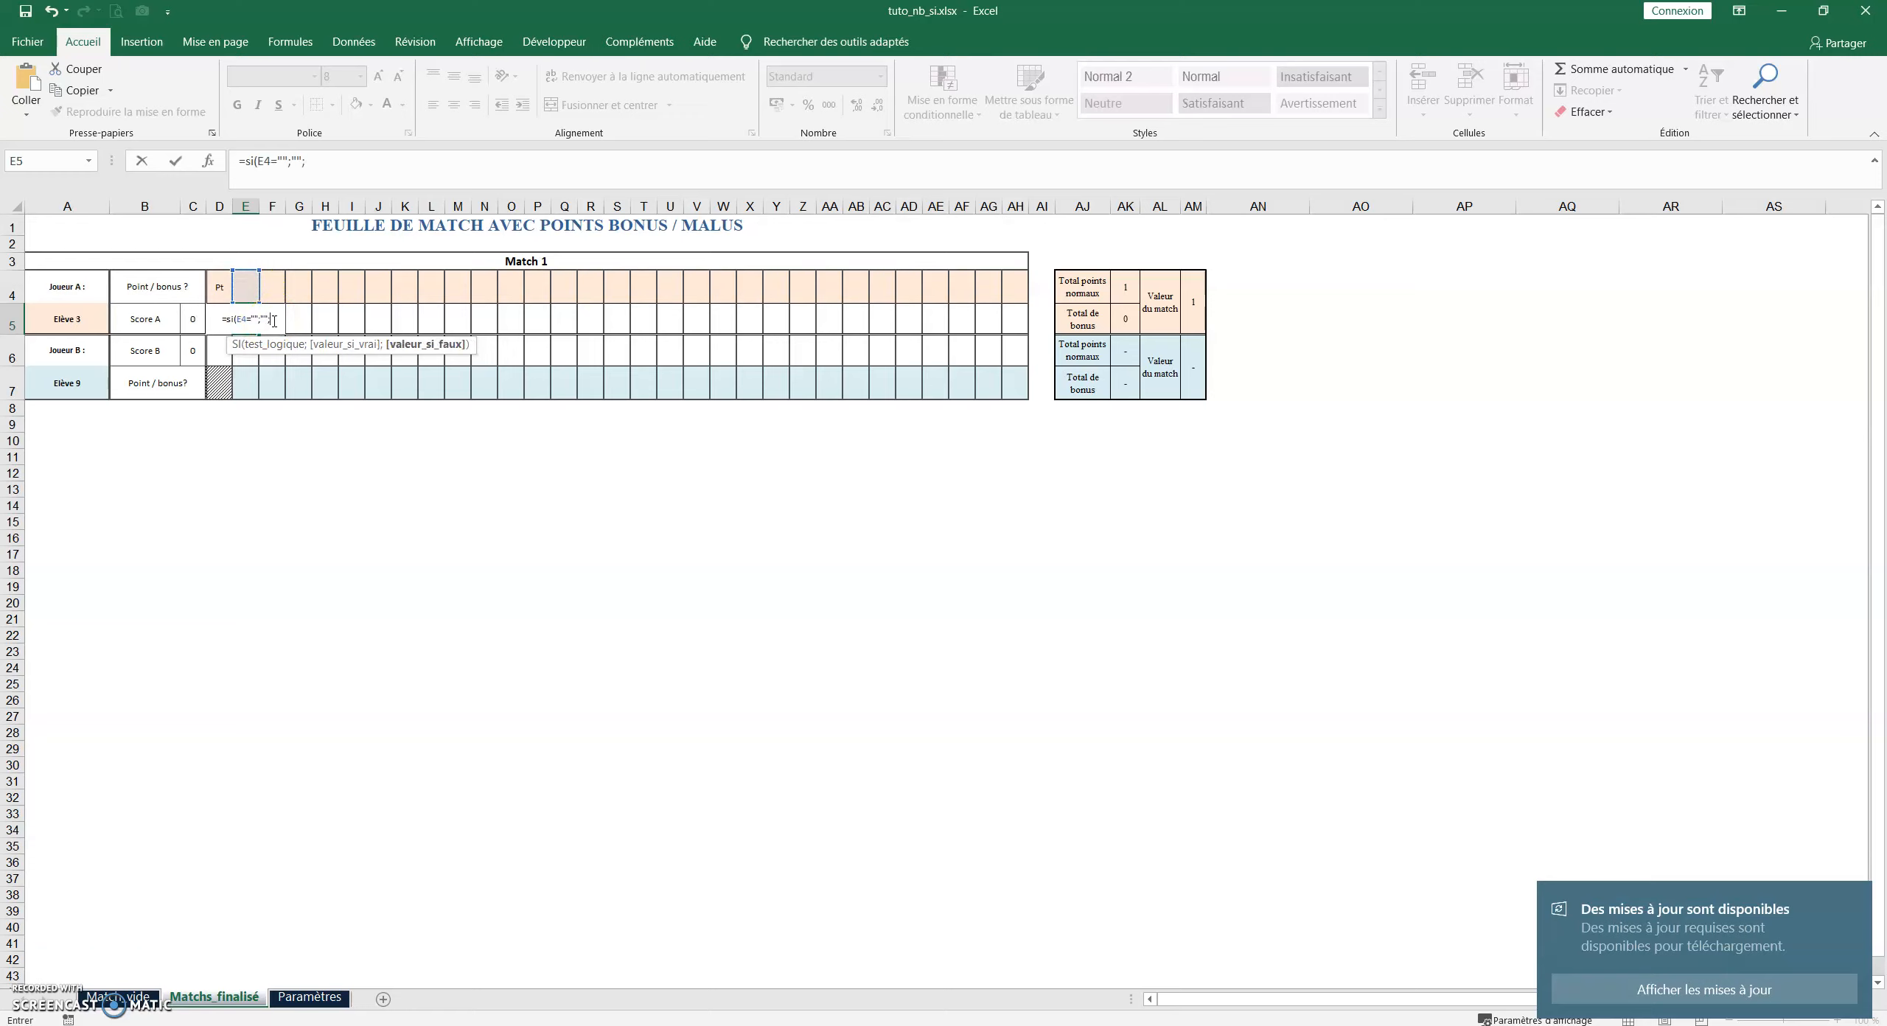
text(gran)
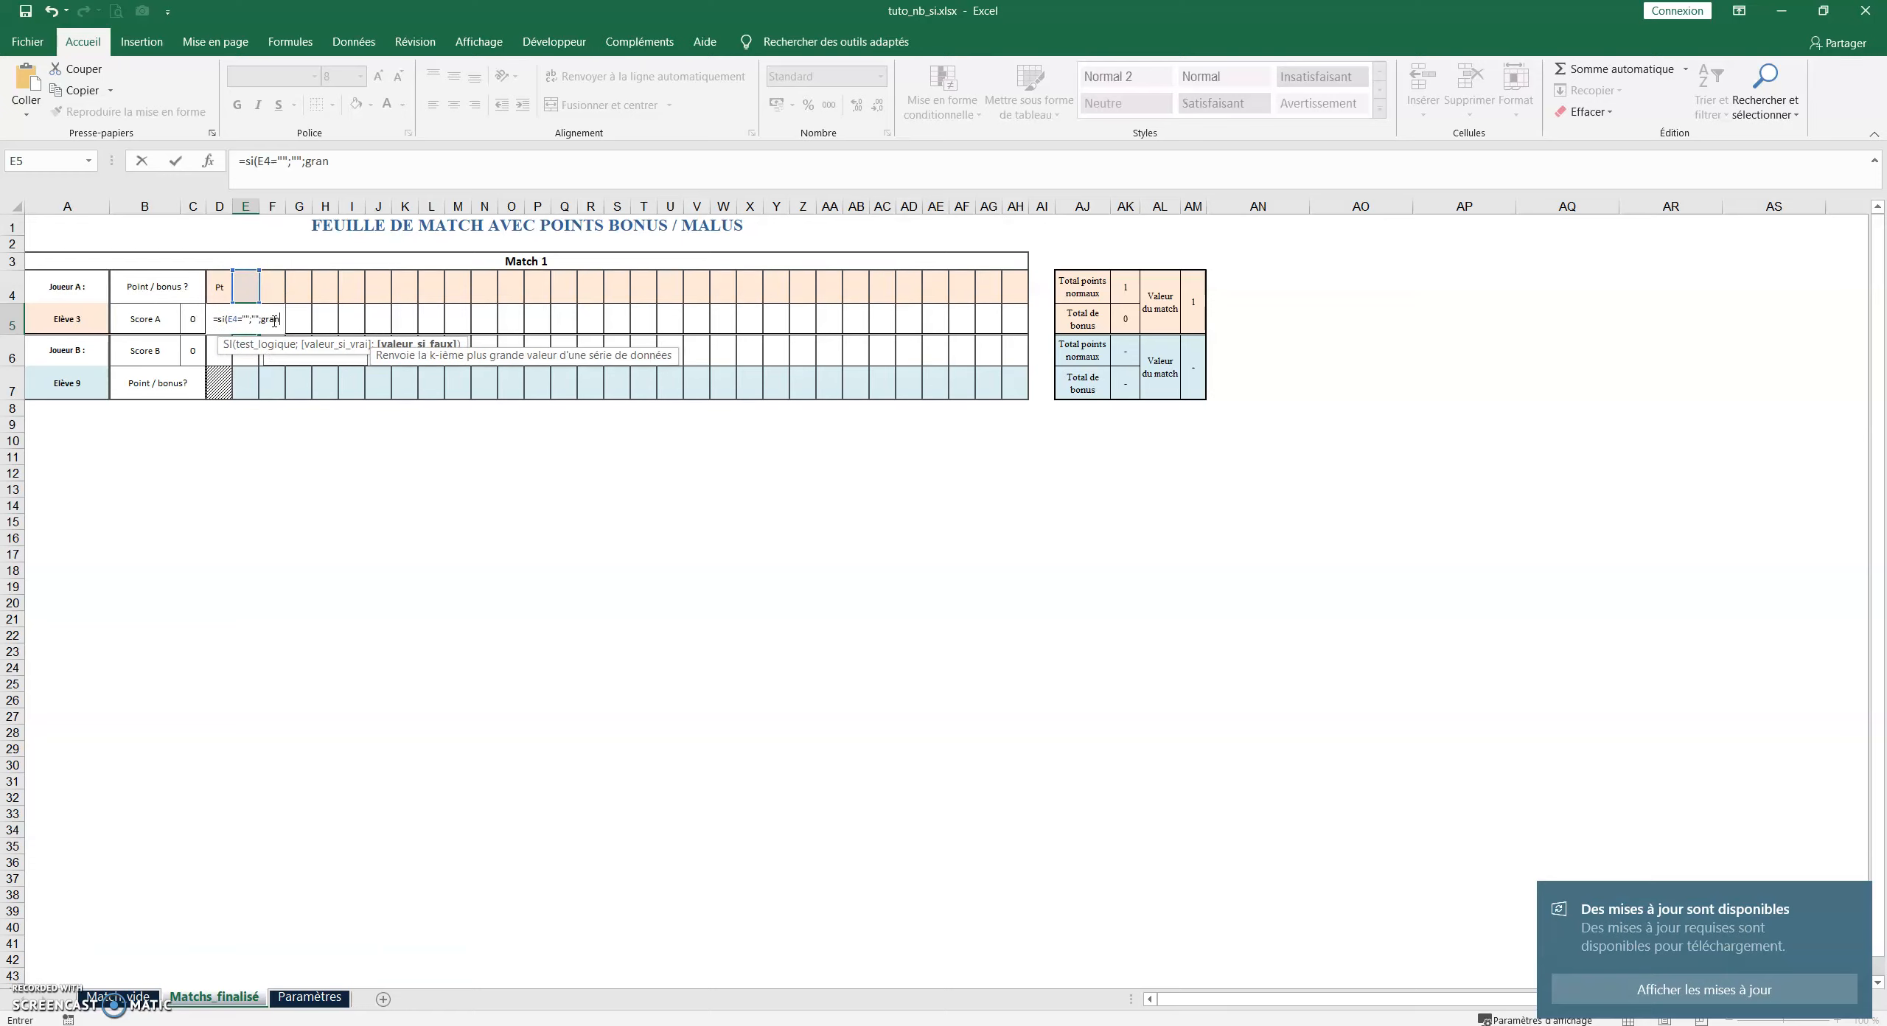
text(de.va)
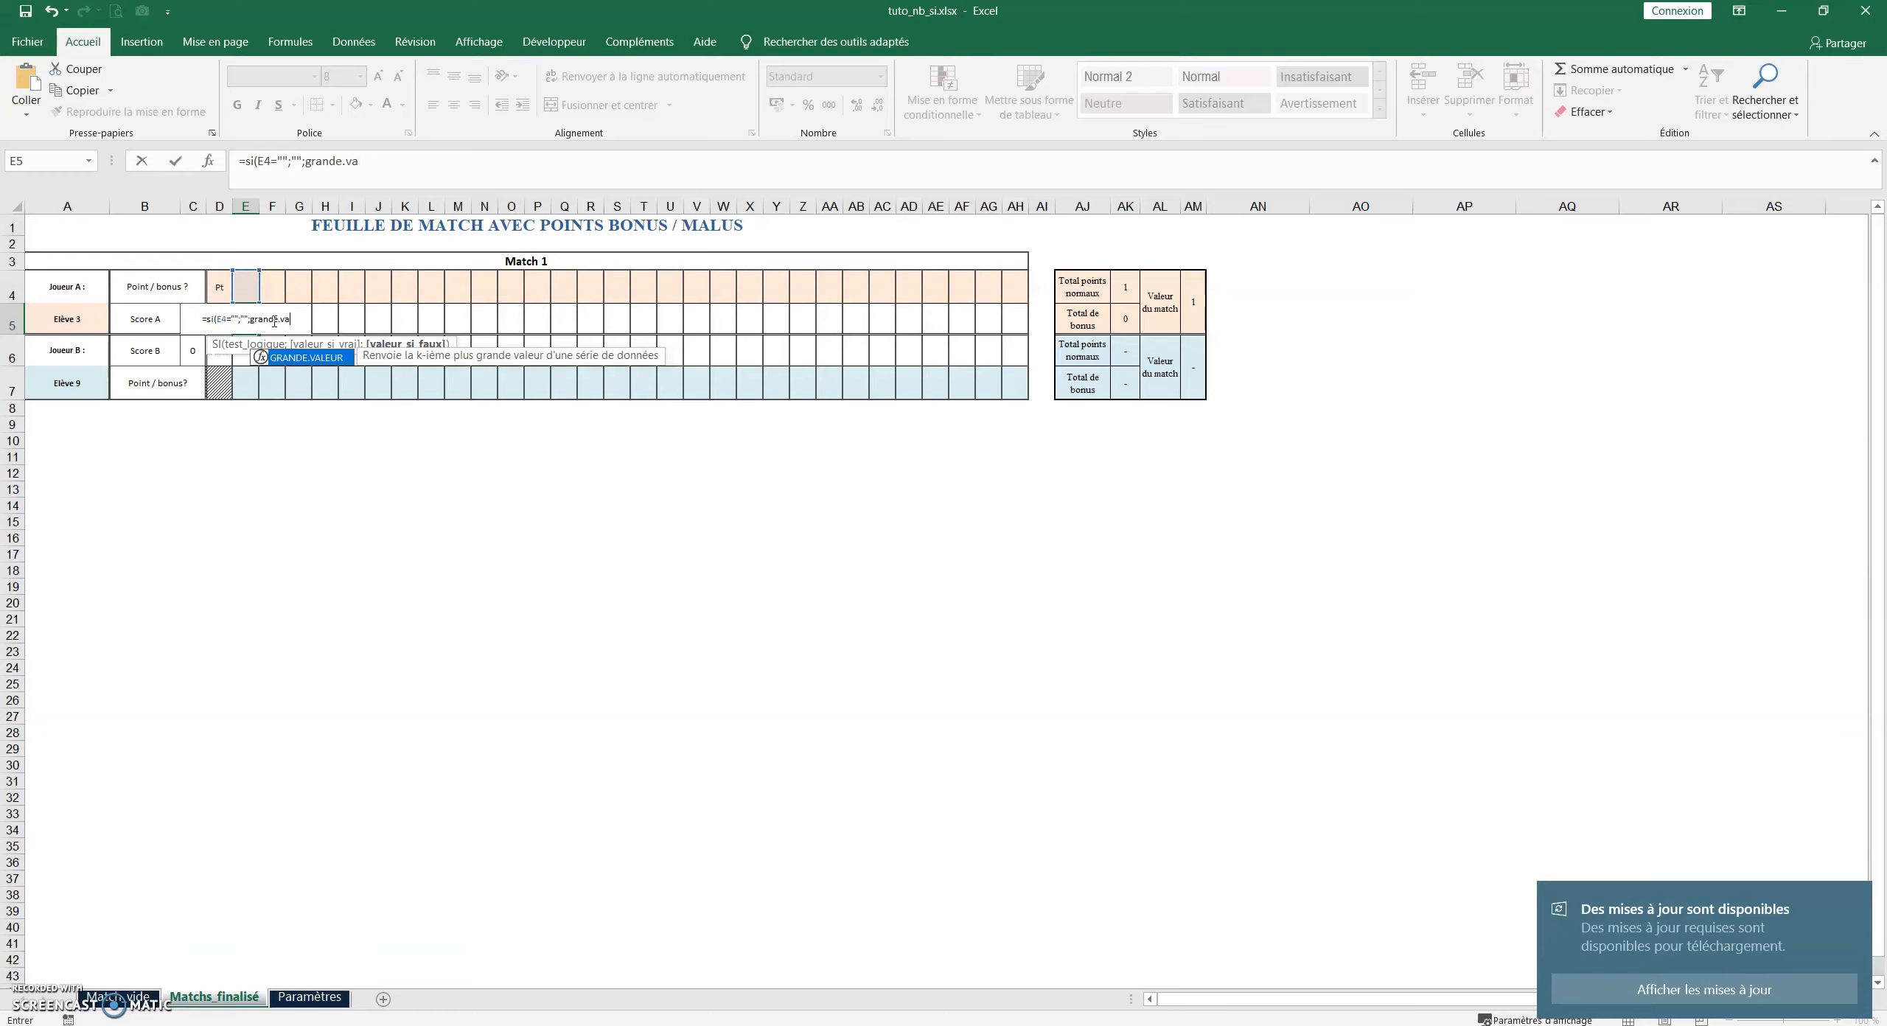
text(leur()
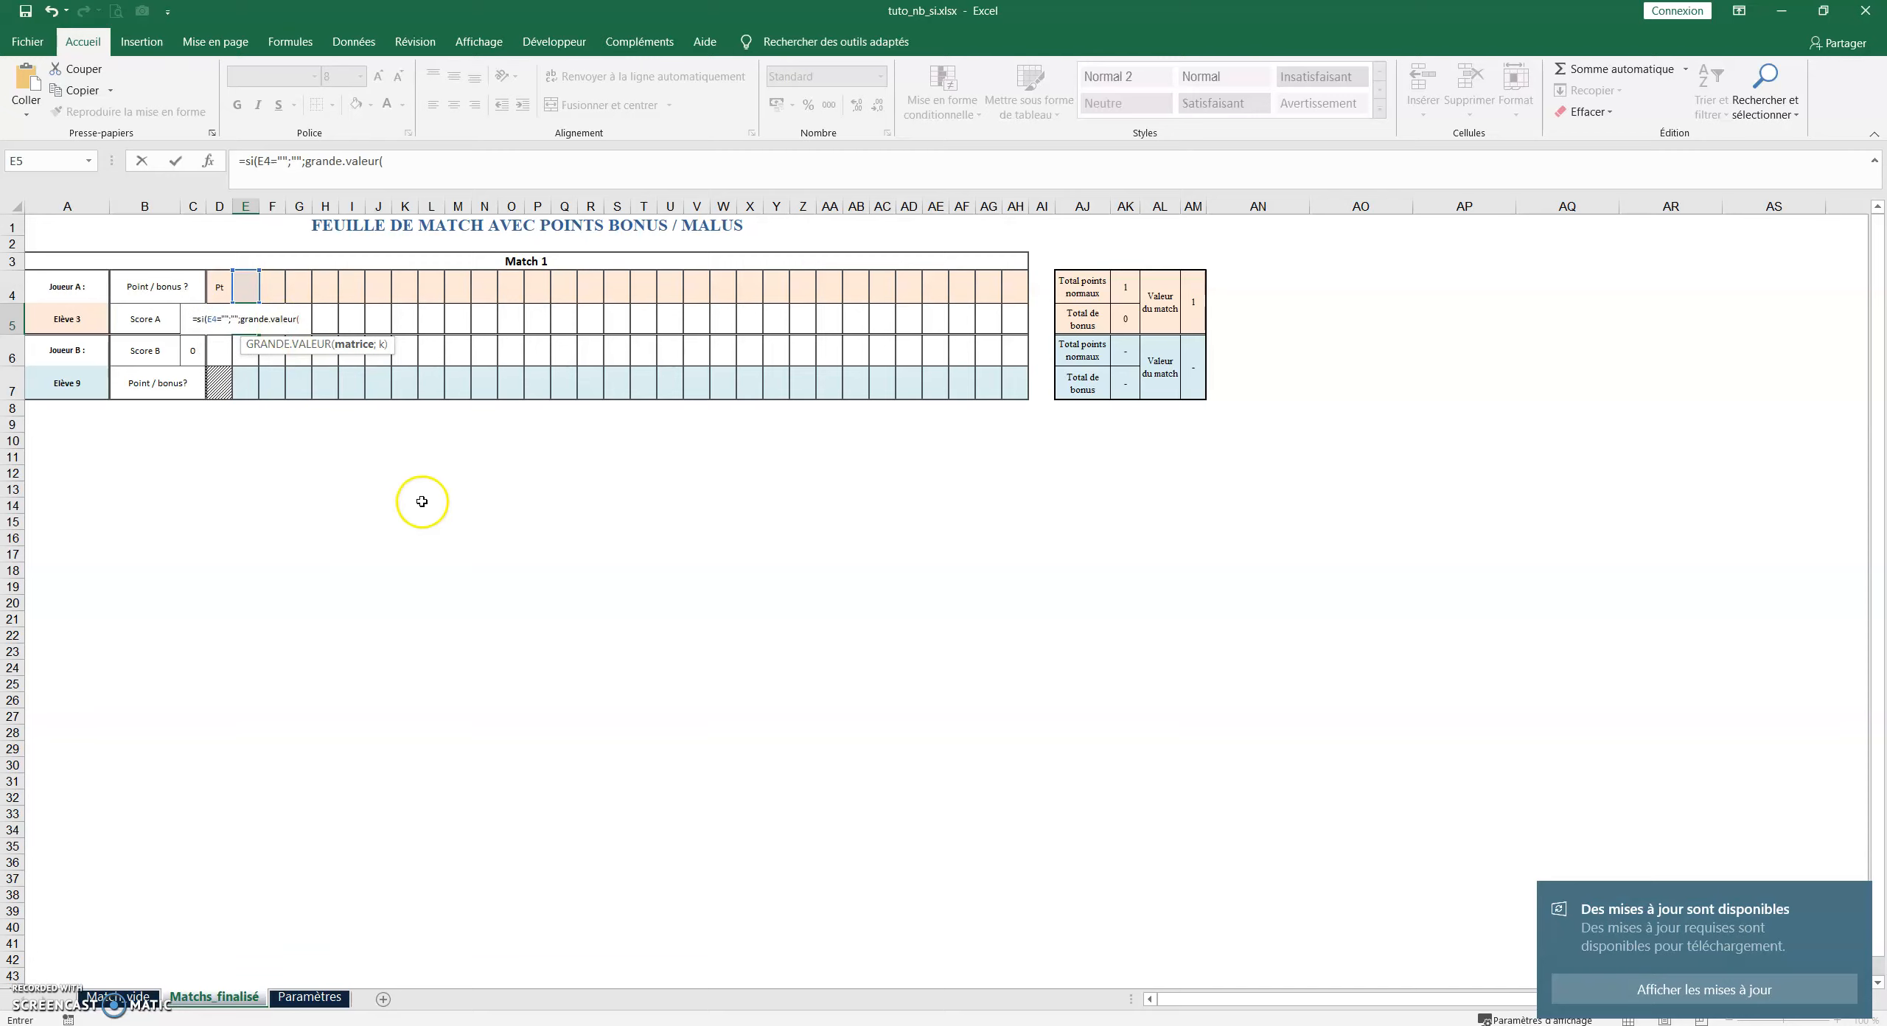
Complete E5's formula with the range $D5:D5, rank 1 and +1, giving =SI(E4="";"";GRANDE.VALEUR($D5:D5;1)+1)
click(400, 162)
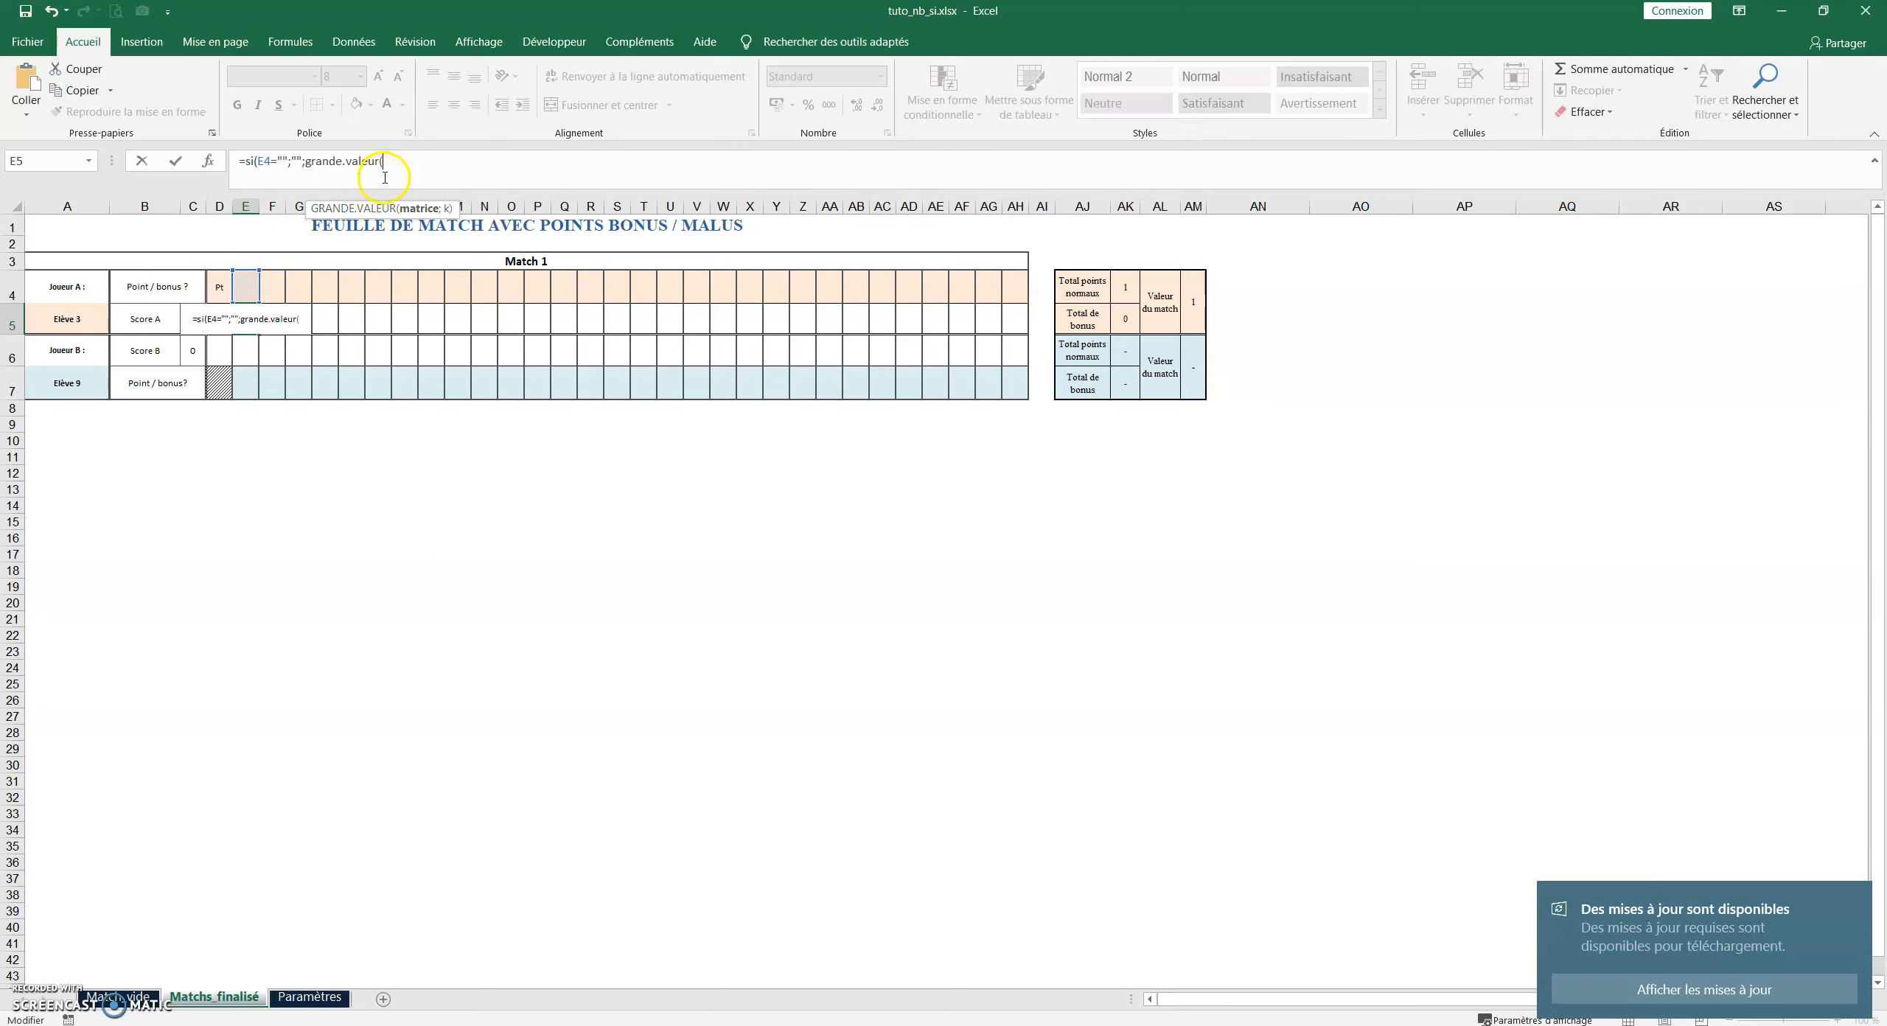
text(D5:D5)
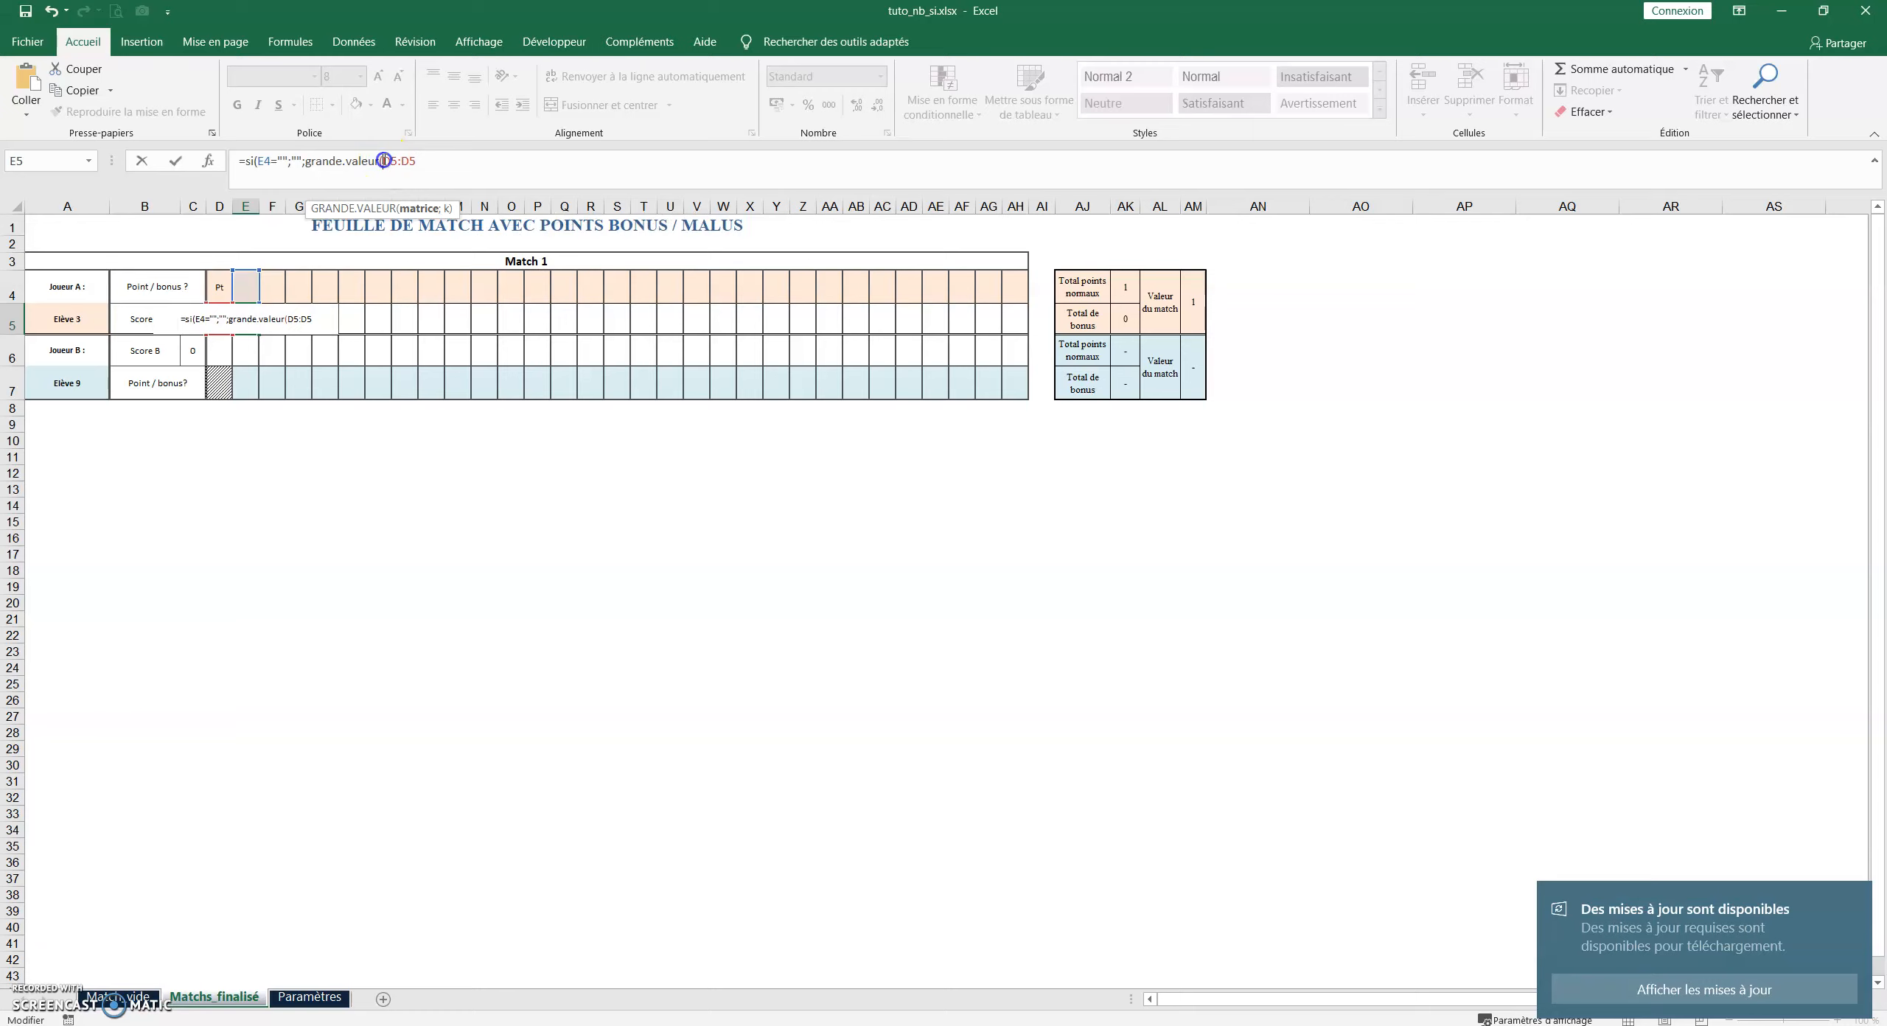
click(384, 170)
text($)
click(438, 170)
text(;)
click(445, 209)
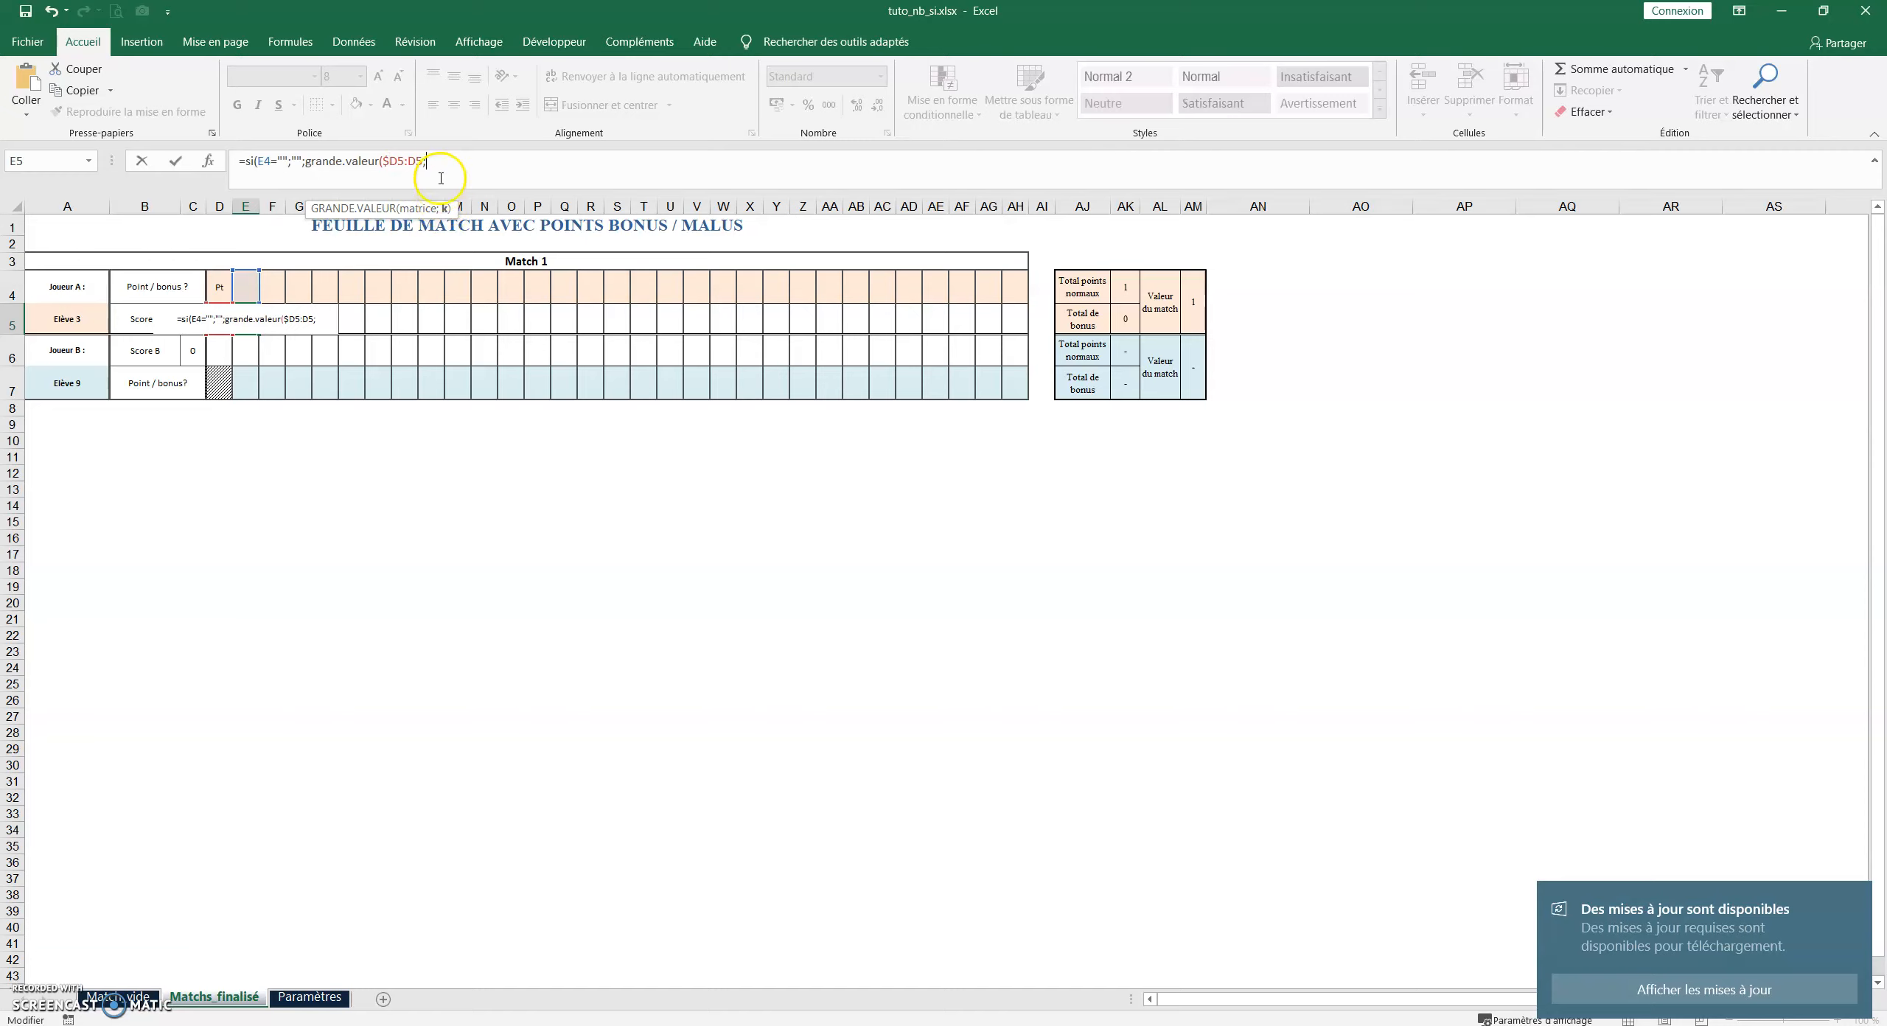
text(1))
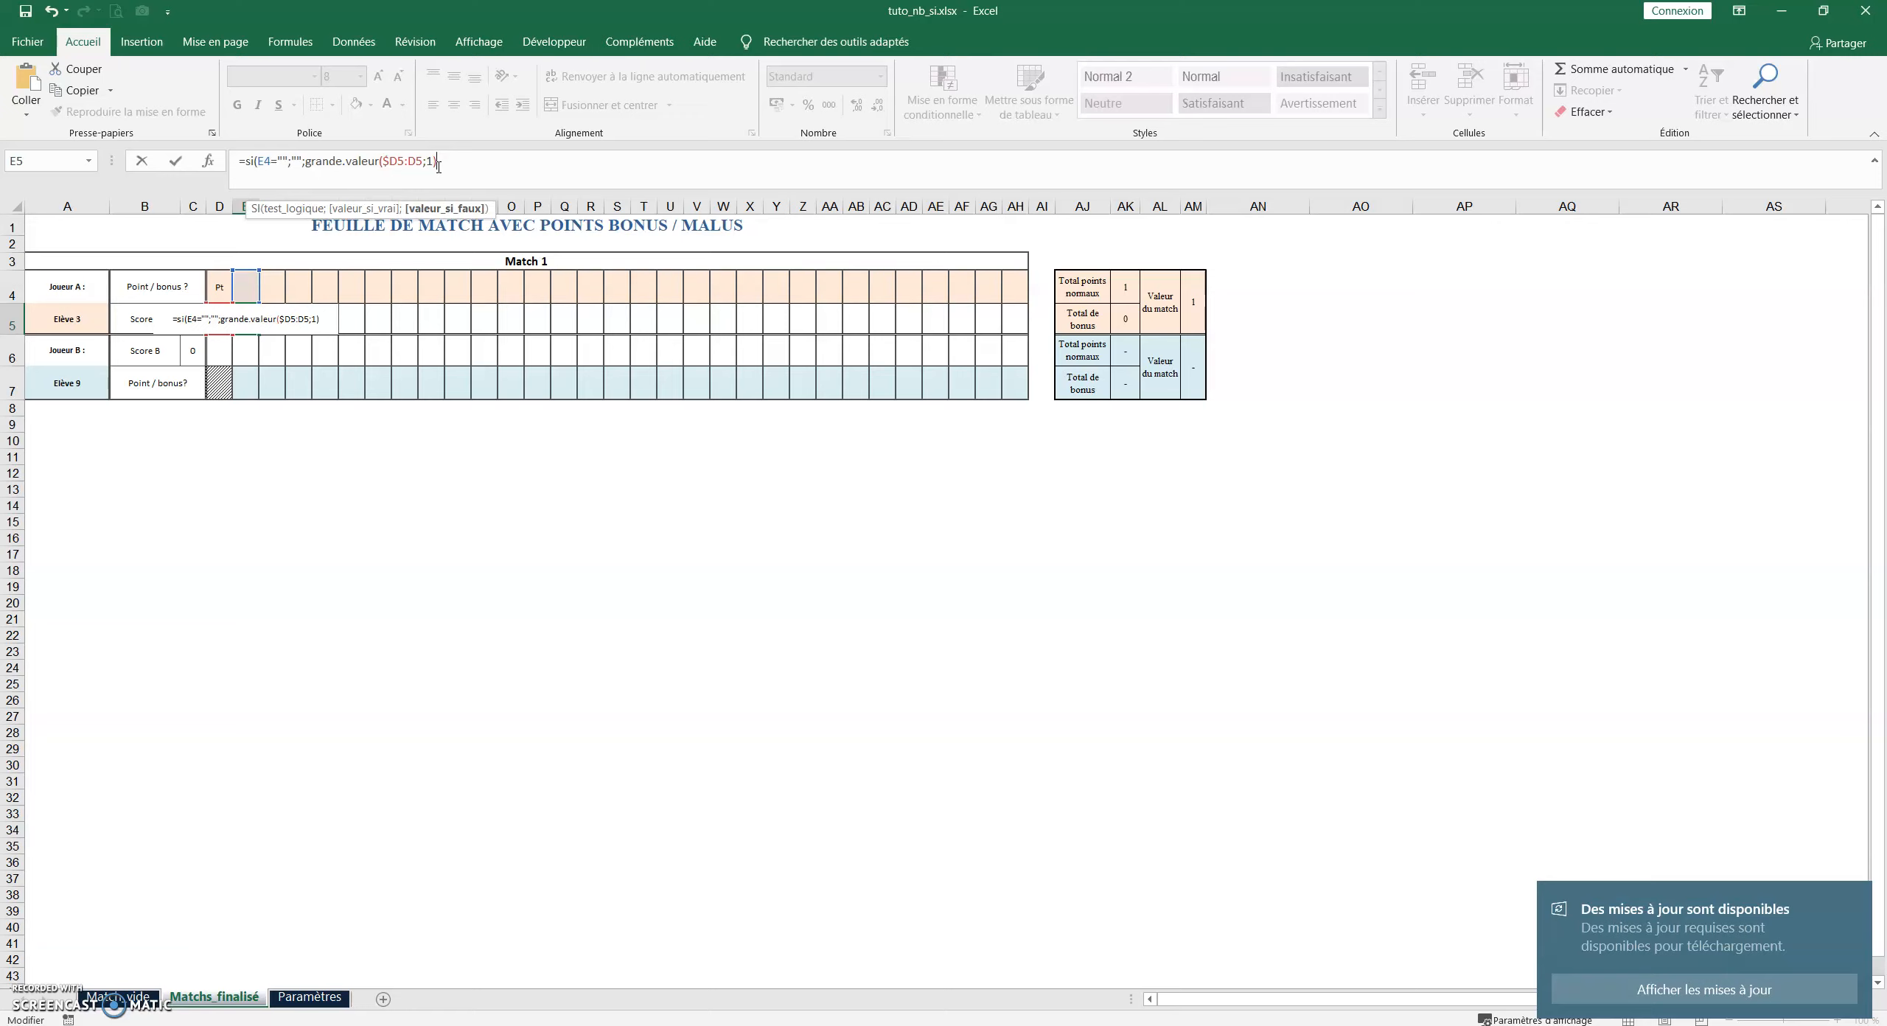
text(+1))
key(Return)
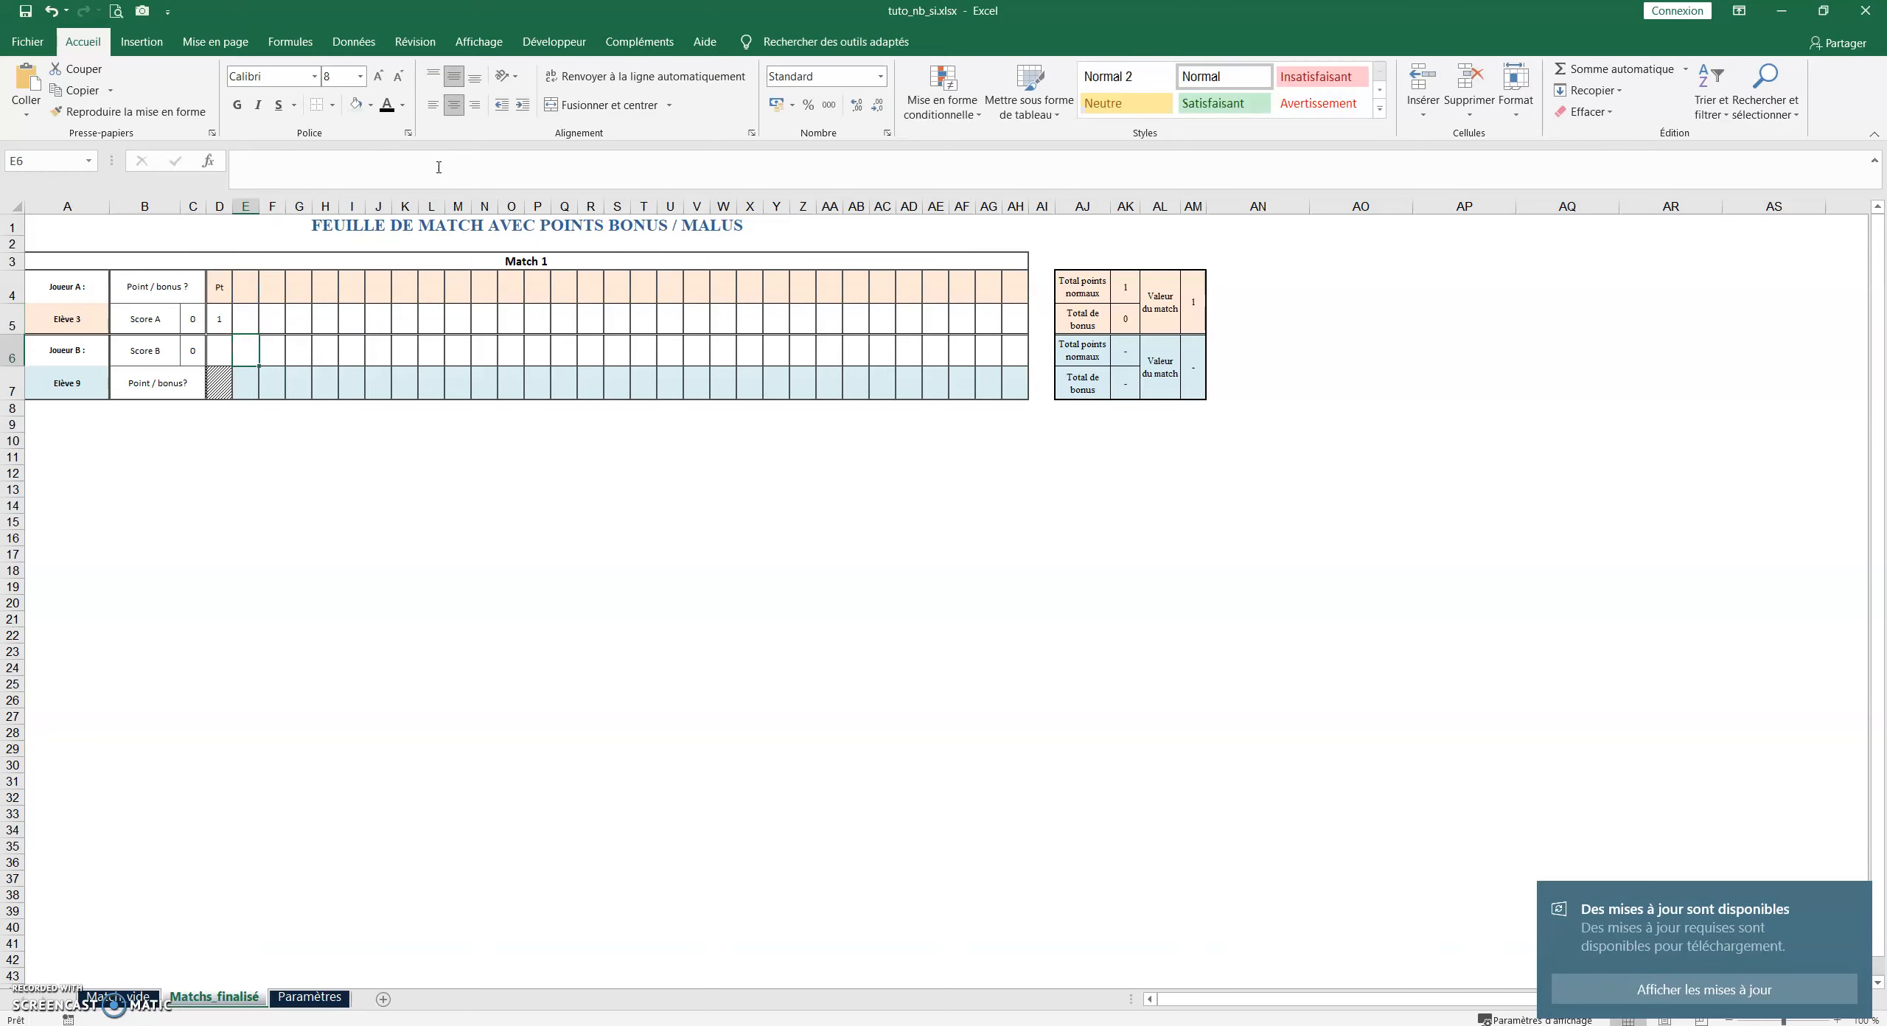
Enter a sample Pt for player A in E4 to test the formula in E5
click(244, 288)
click(250, 317)
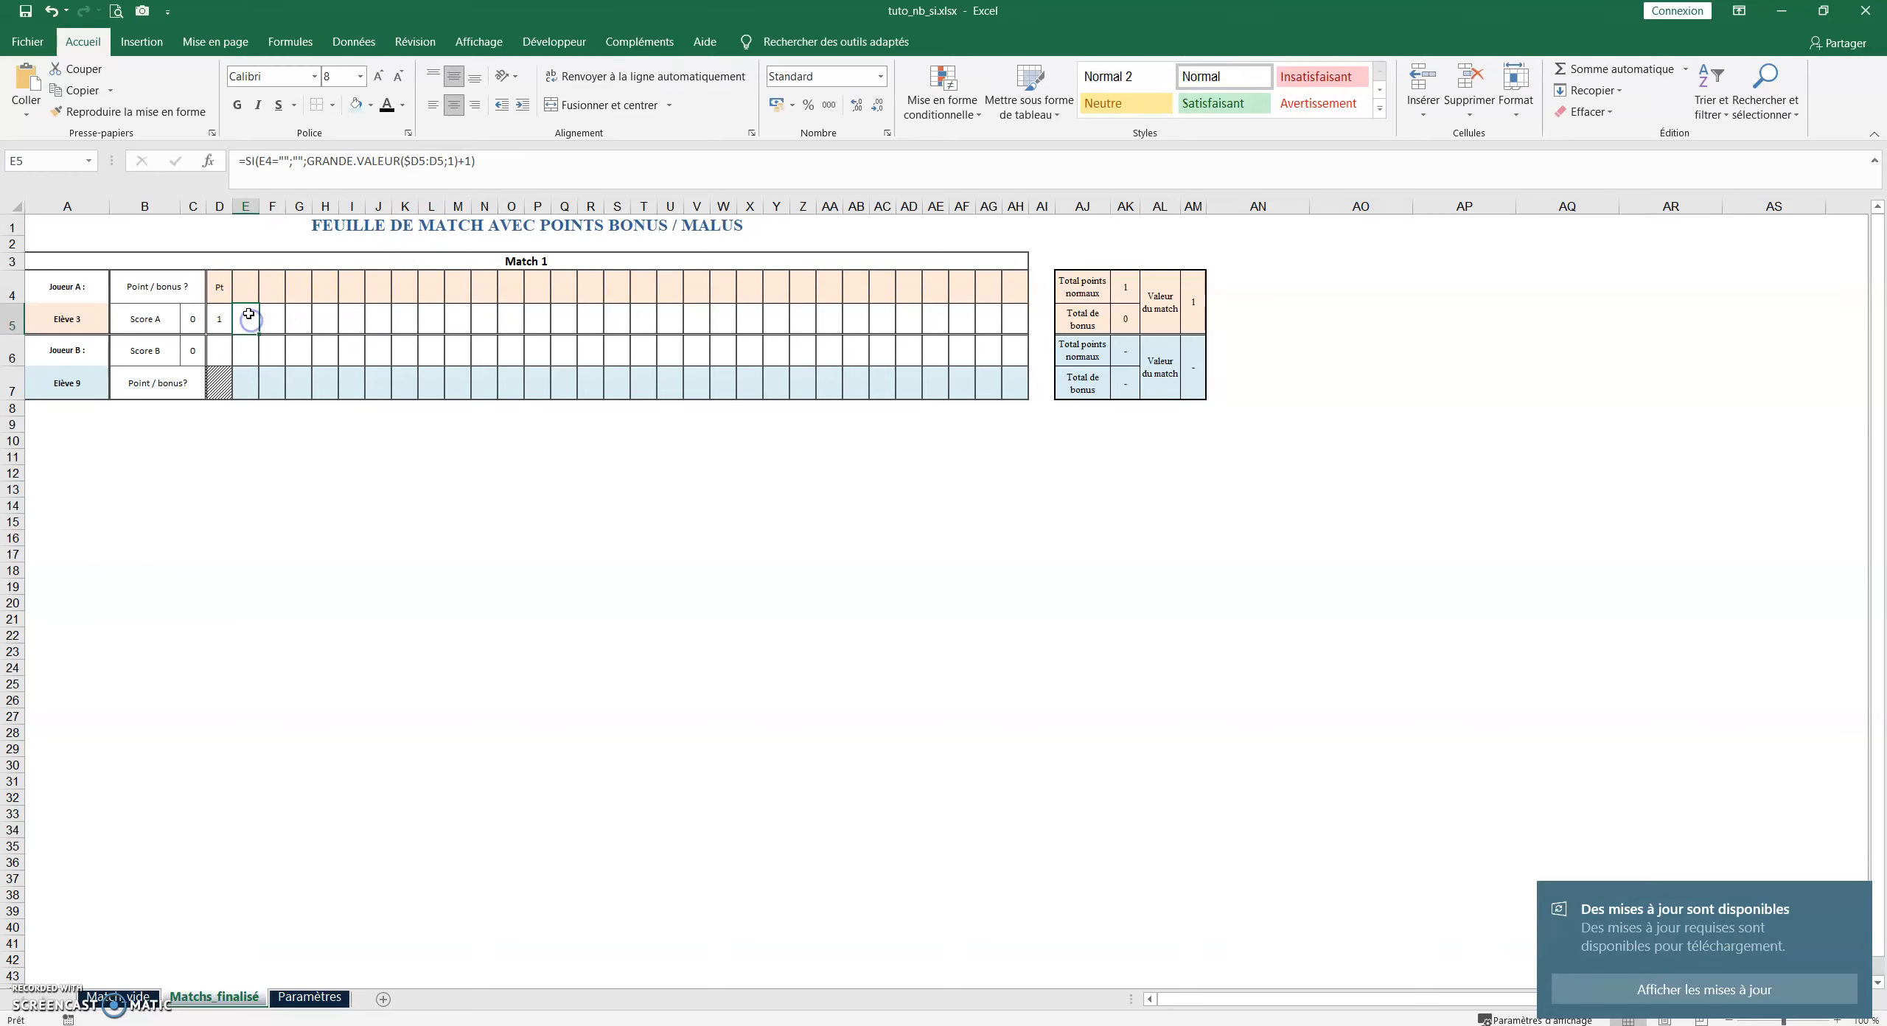
click(251, 287)
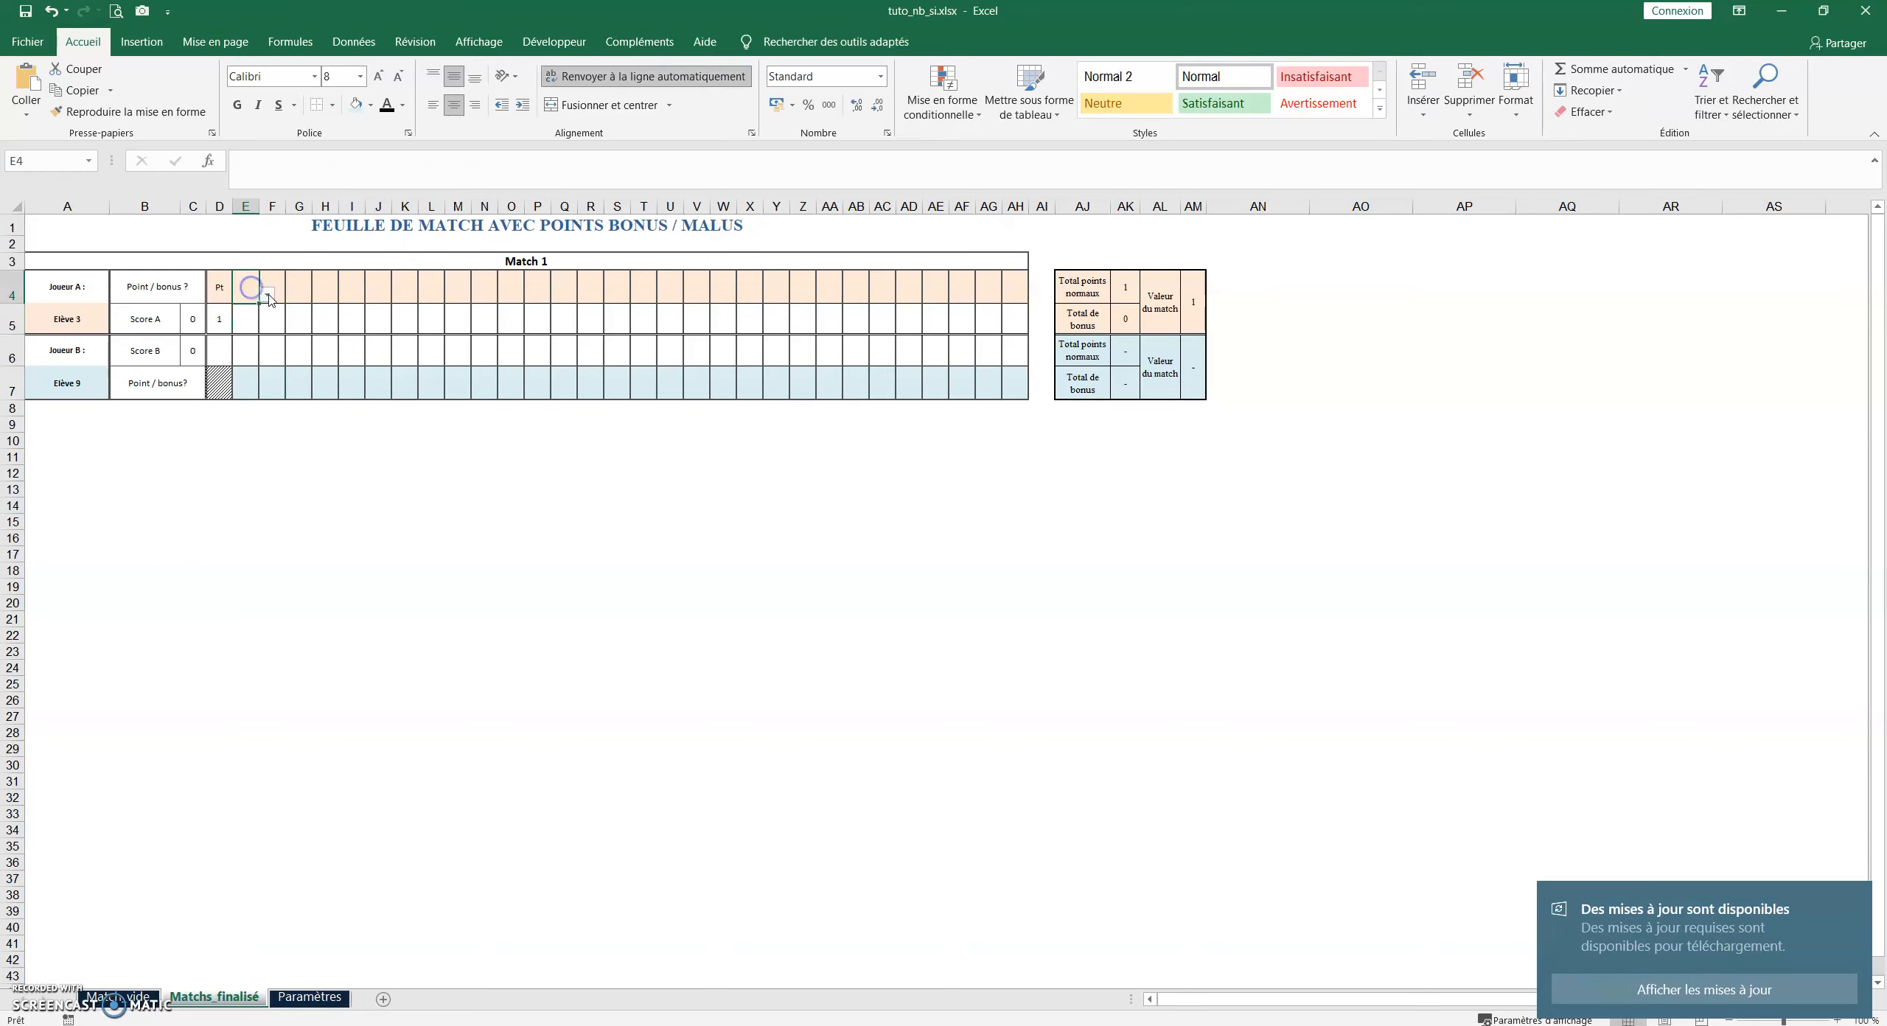
click(250, 311)
Copy the score formula from E5 across the rest of player A's score row, F5:AH5
click(248, 325)
right_click(248, 325)
click(298, 354)
drag(273, 318, 1014, 320)
right_click(1019, 327)
click(1098, 409)
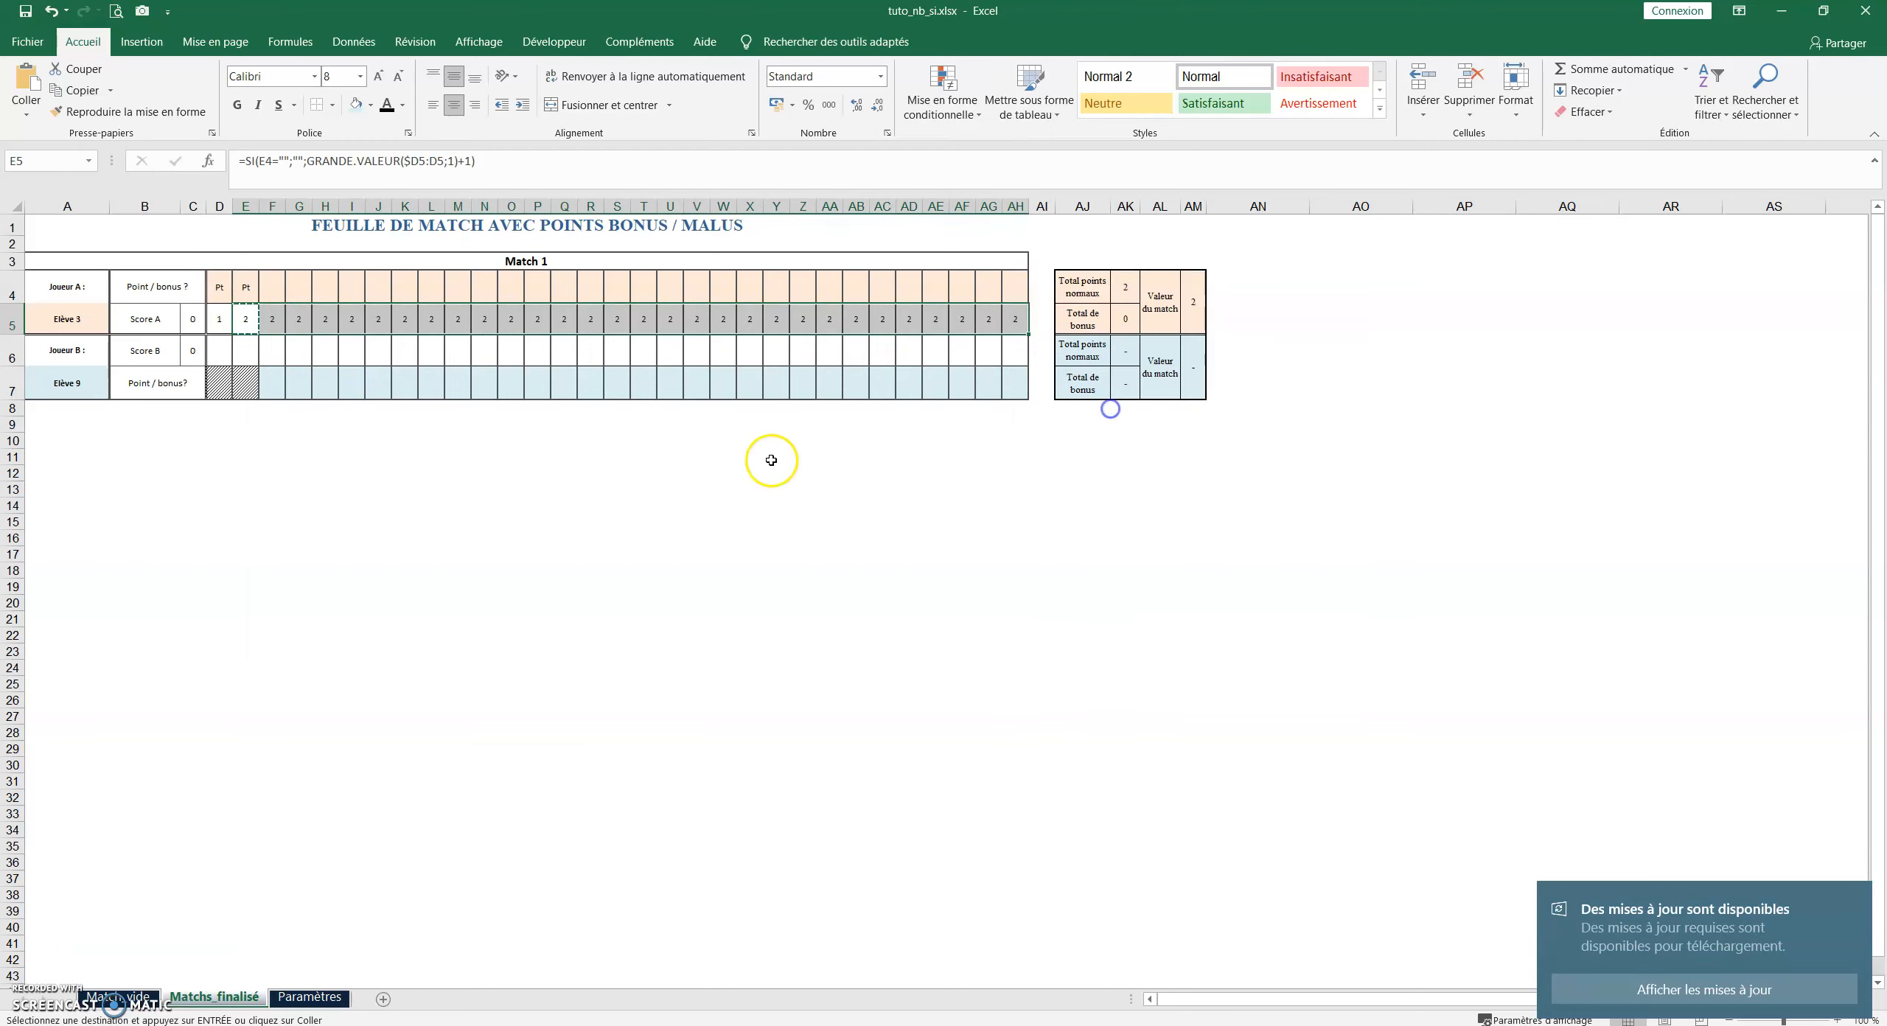
Enter a sample Pt for player A in H4 and check the score formula in H5
click(458, 488)
click(330, 286)
click(346, 295)
click(328, 319)
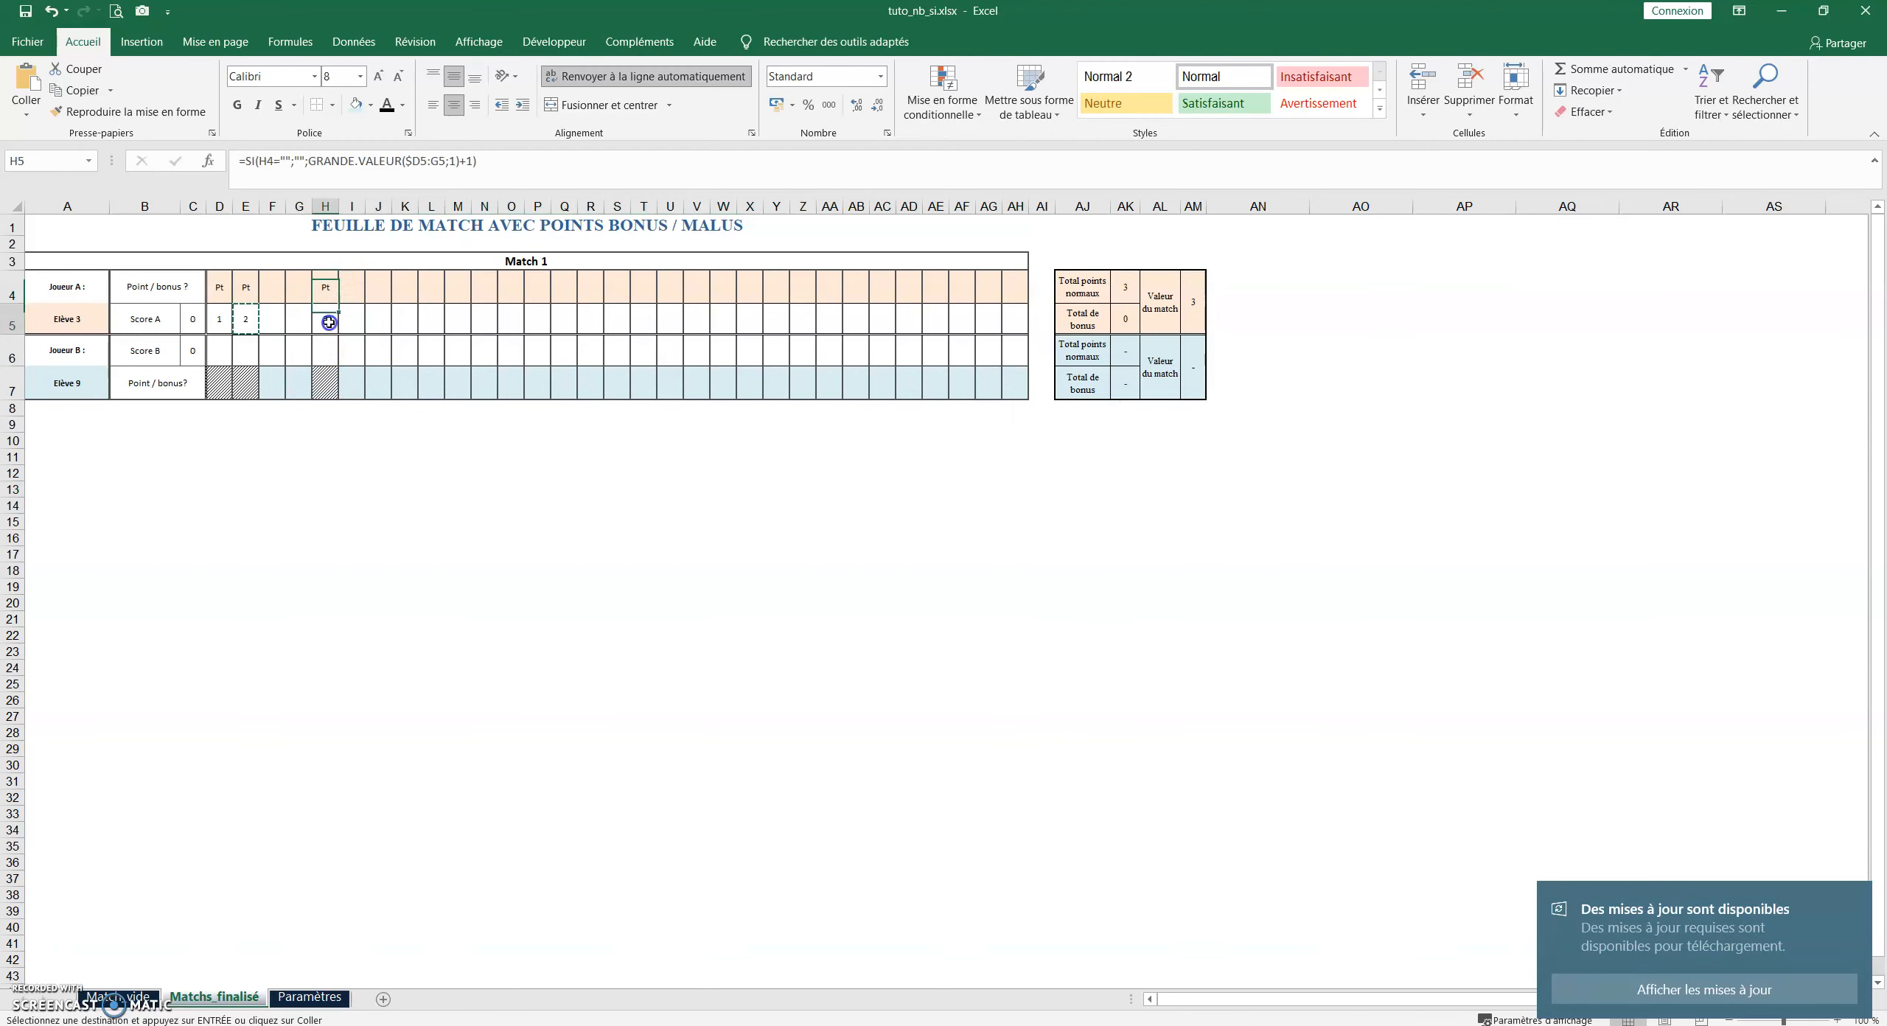
click(330, 322)
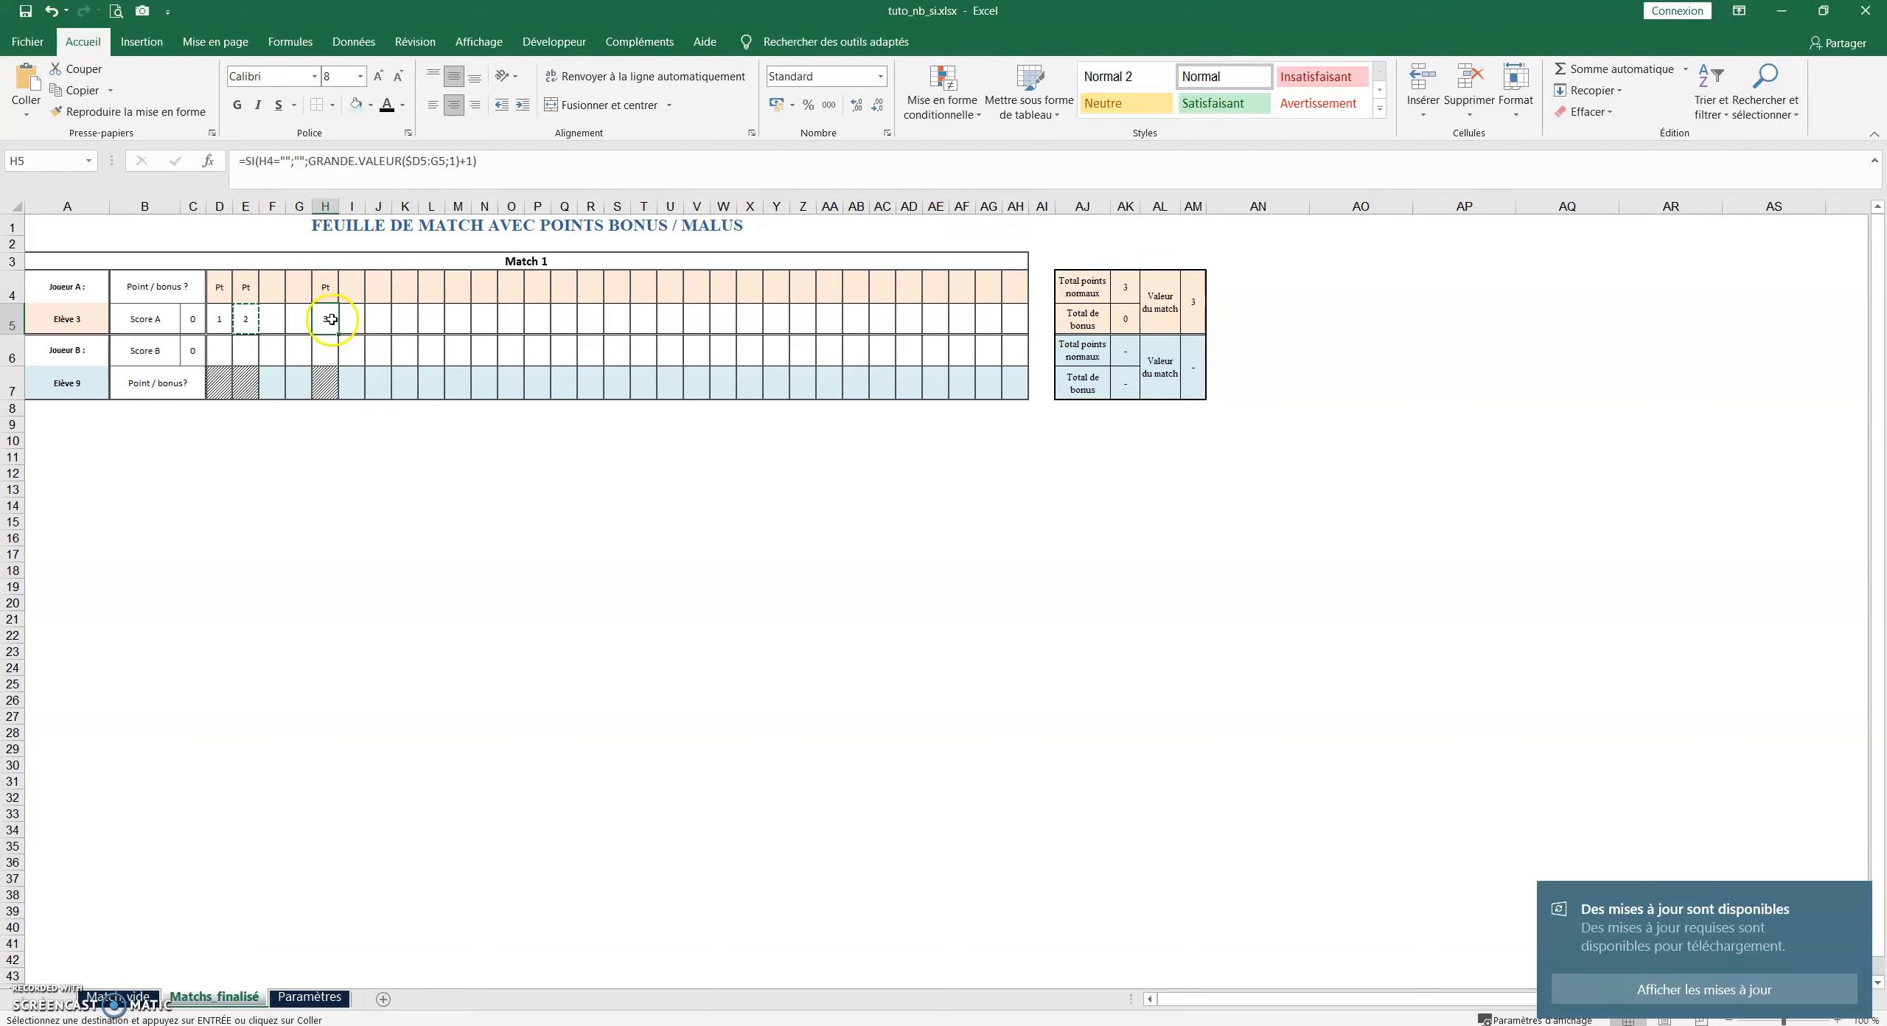
Enter Pt for player B in F7 and G7
click(272, 383)
click(293, 391)
click(272, 409)
click(298, 382)
click(320, 391)
click(297, 408)
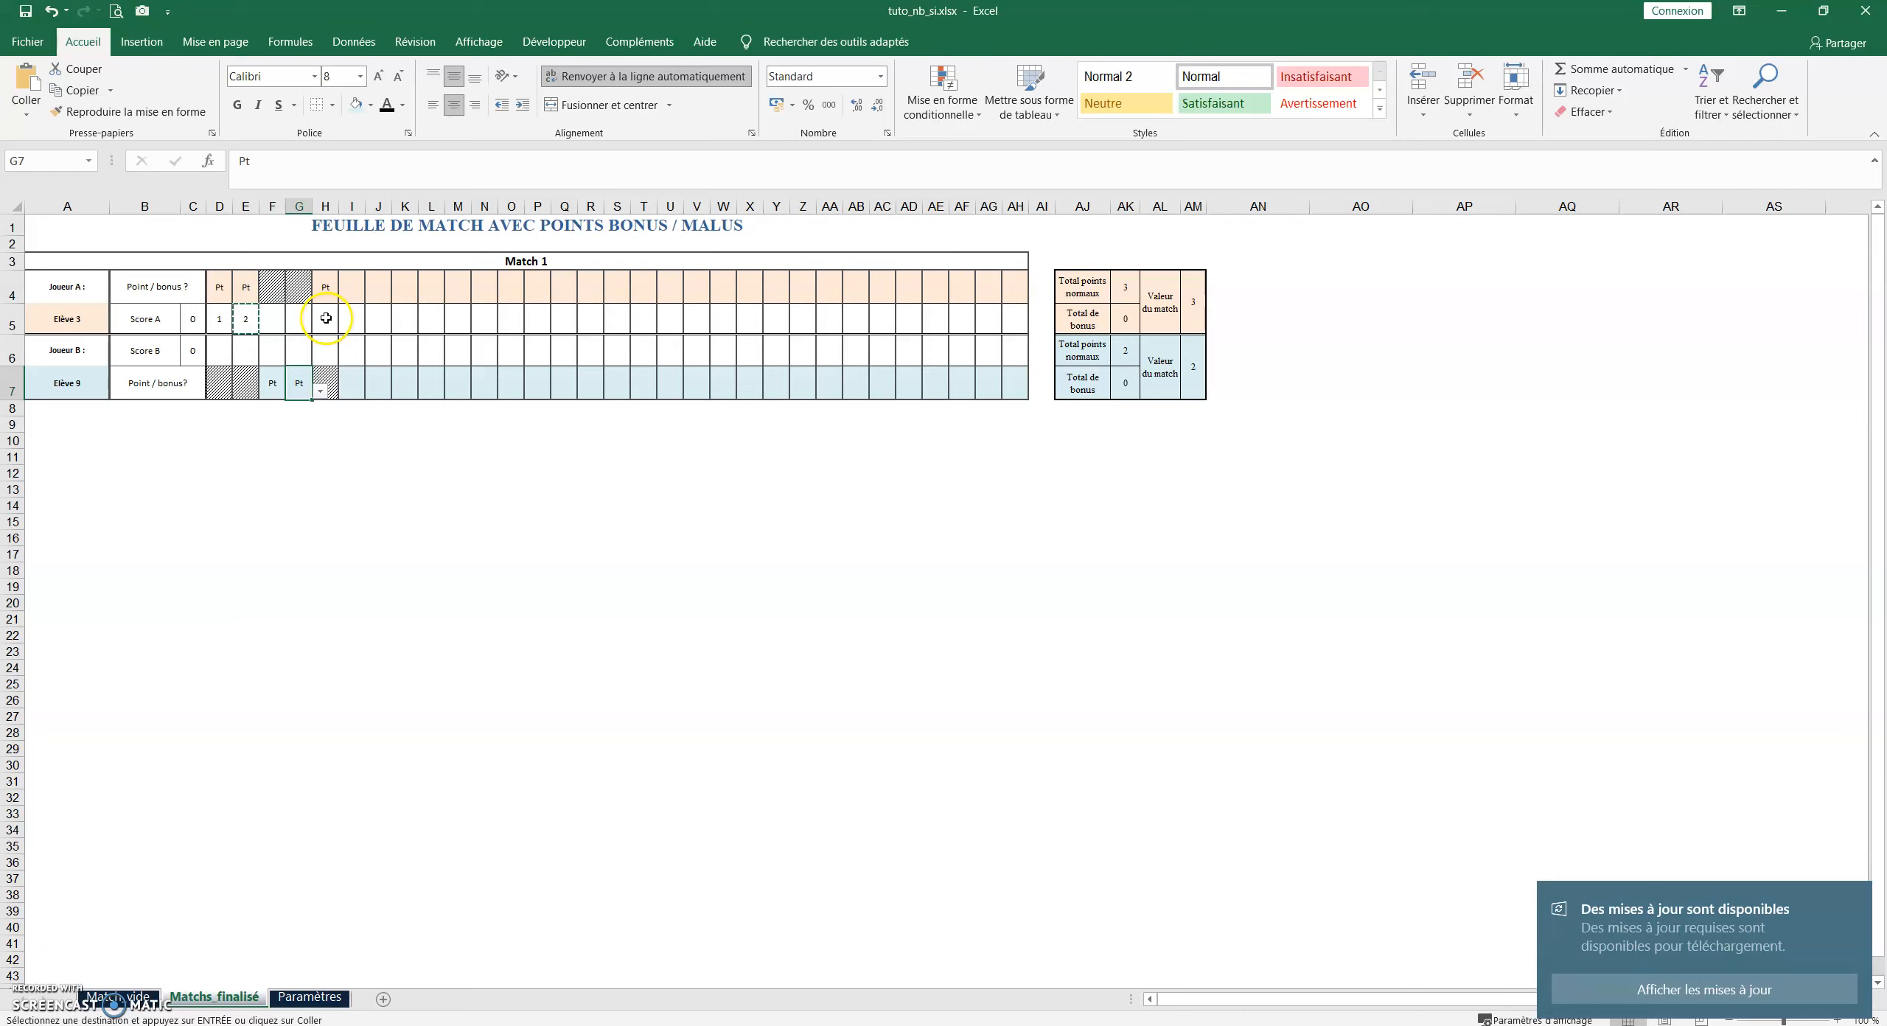
Compare player A's scores in D5:G5 with H5, and inspect the GRANDE.VALEUR ranges in the formulas of E5 and F5
drag(299, 321, 219, 321)
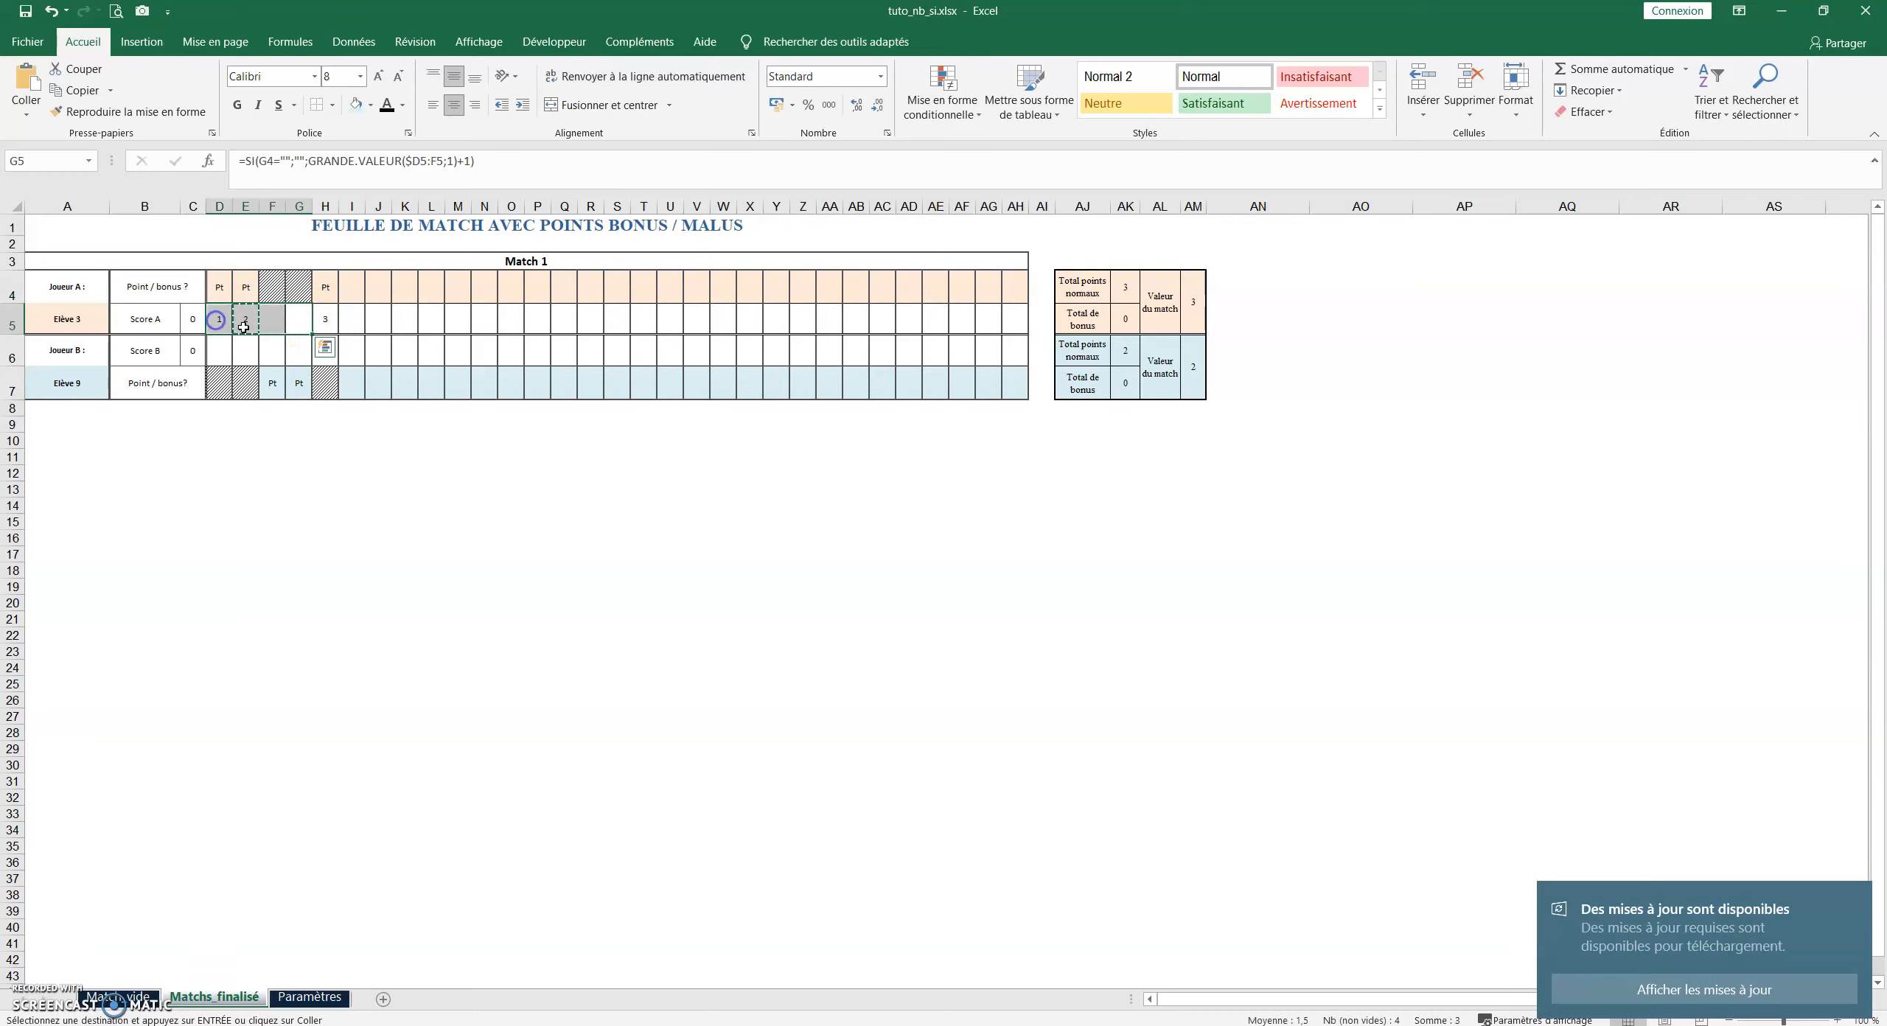
click(327, 320)
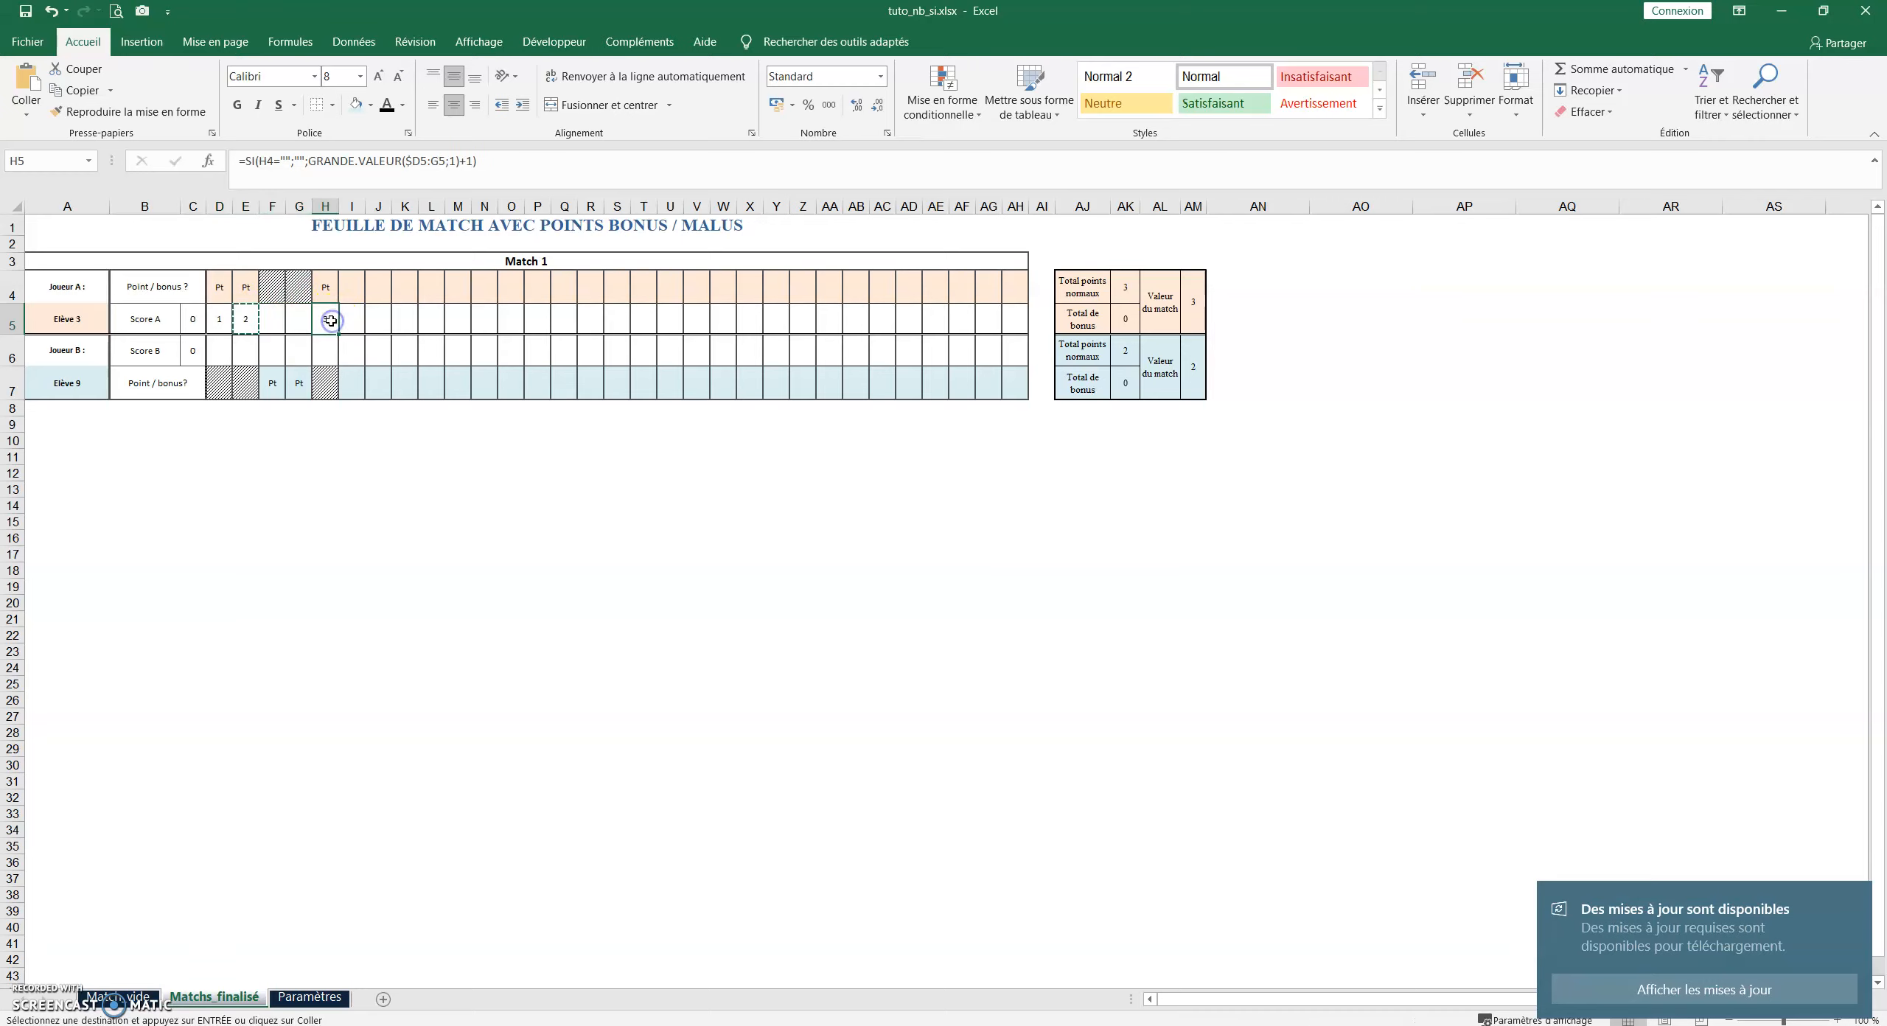
click(244, 320)
key(Return)
click(415, 160)
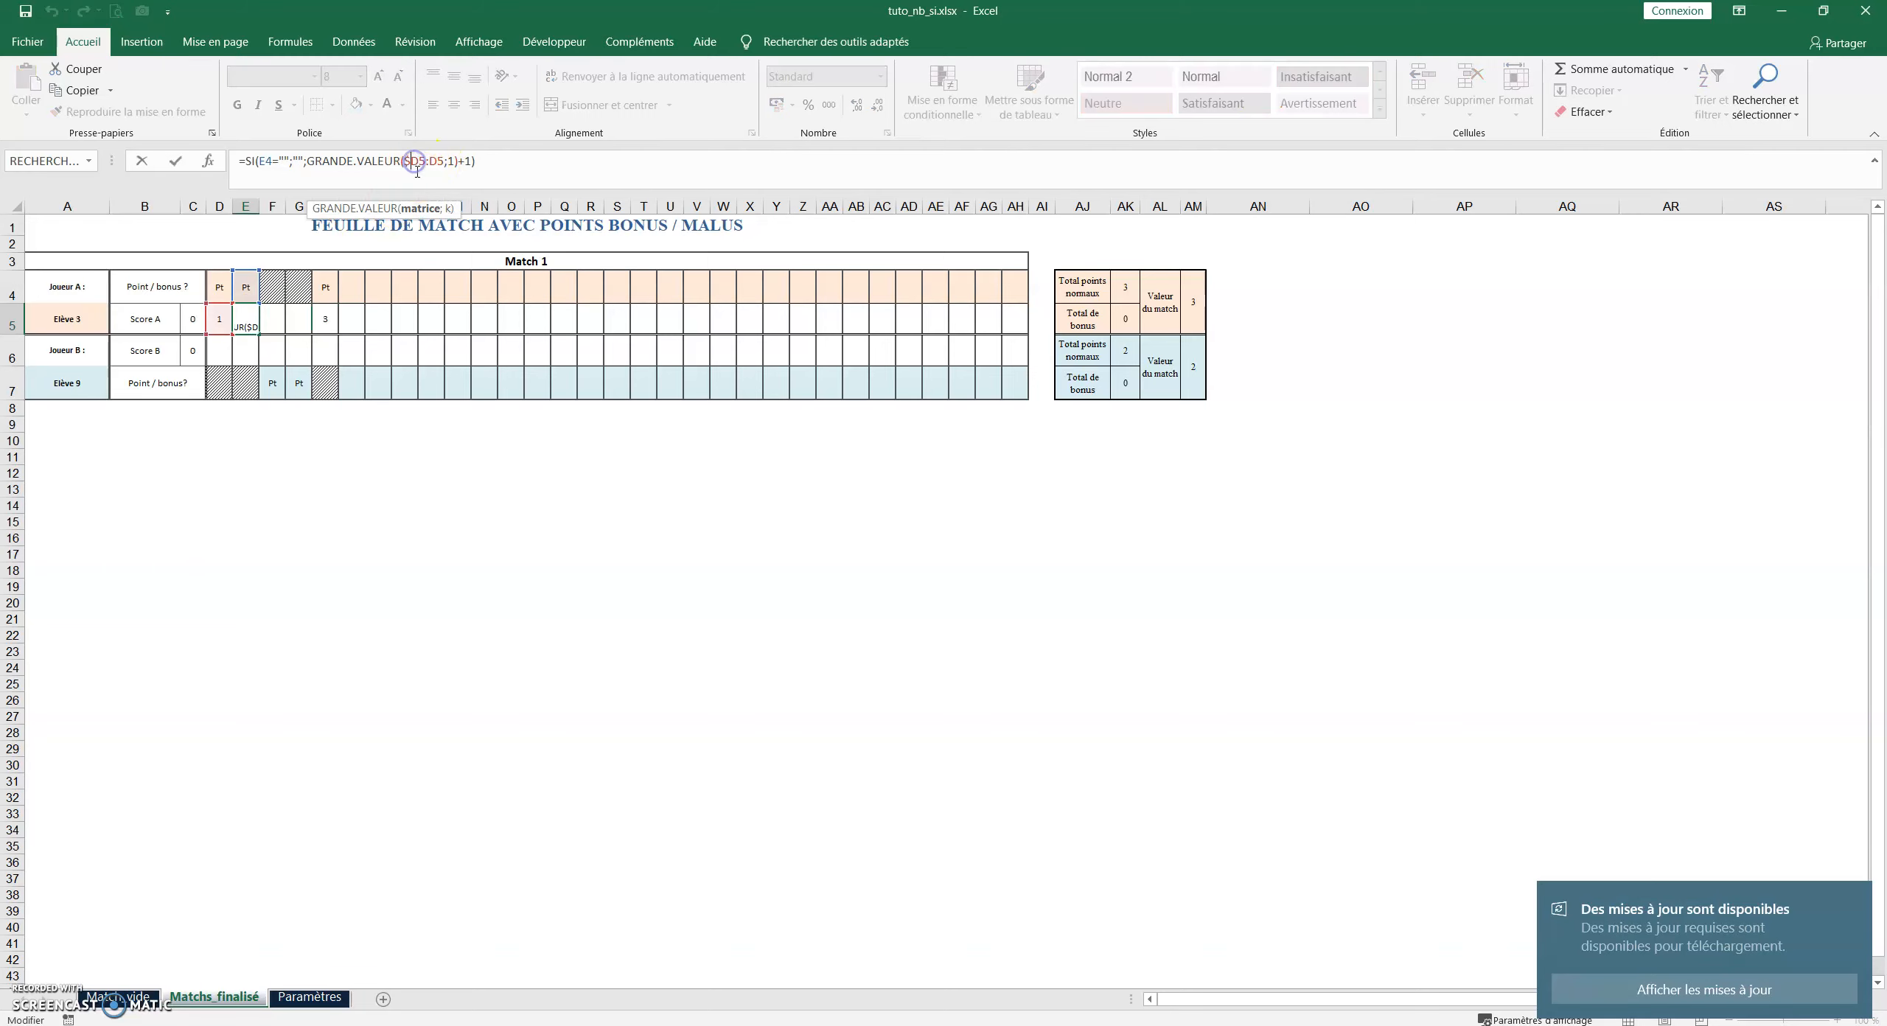
drag(404, 162, 438, 162)
click(410, 160)
click(265, 319)
click(415, 160)
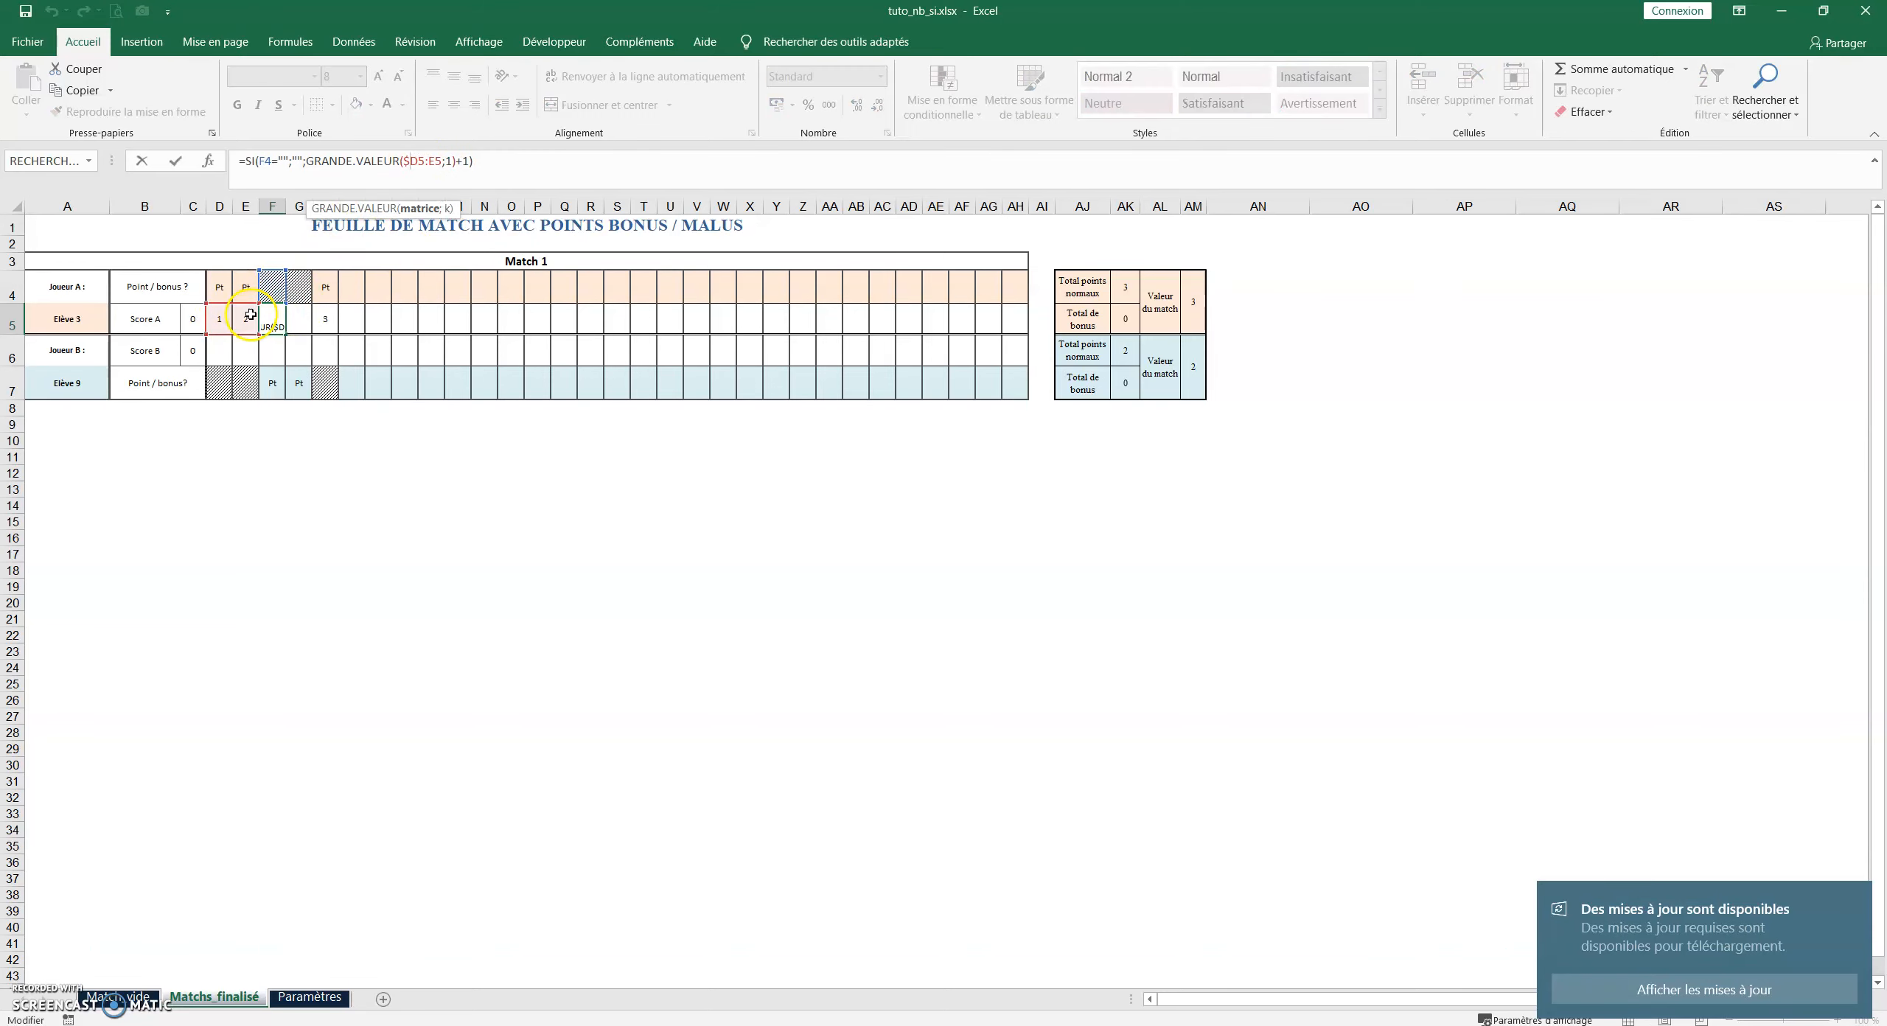
key(Escape)
Inspect how the GRANDE.VALEUR range extends from the fixed column D in the formulas of G5, H5 and T5
click(300, 319)
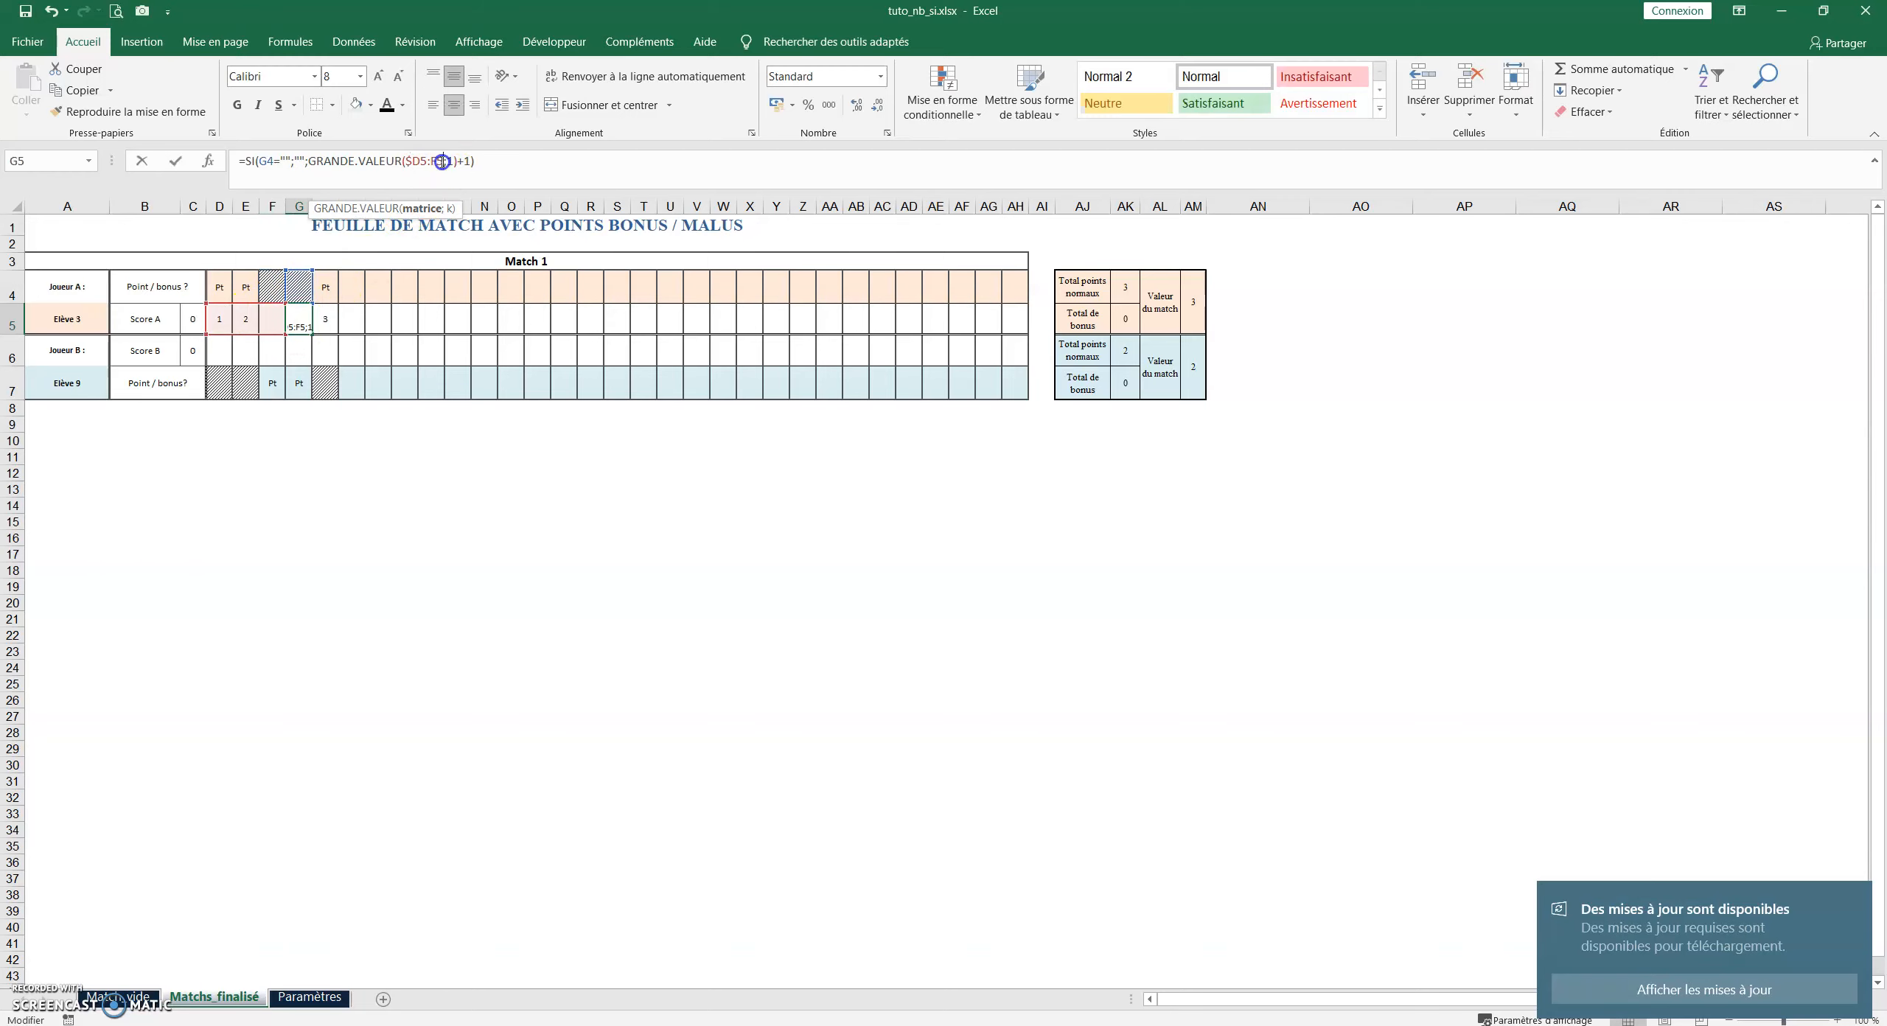
click(441, 161)
key(Escape)
click(327, 320)
click(429, 161)
key(Escape)
click(650, 316)
click(391, 161)
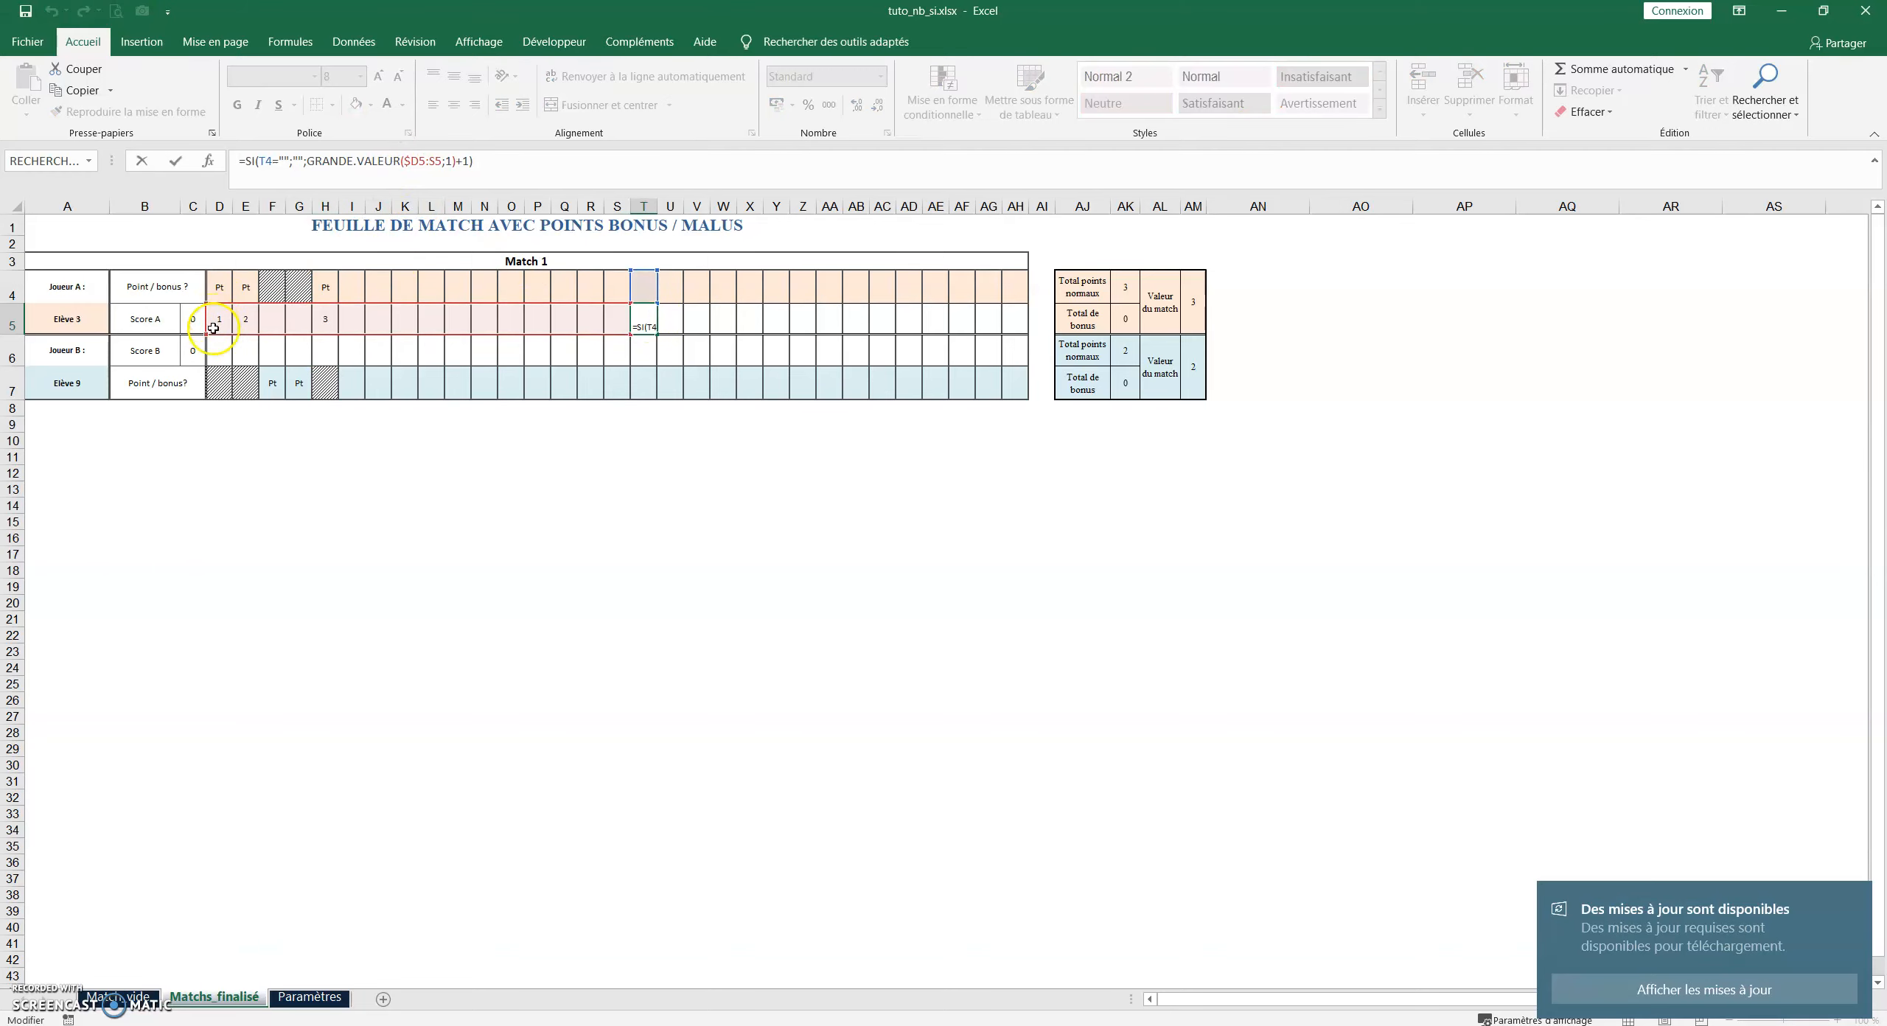
key(Escape)
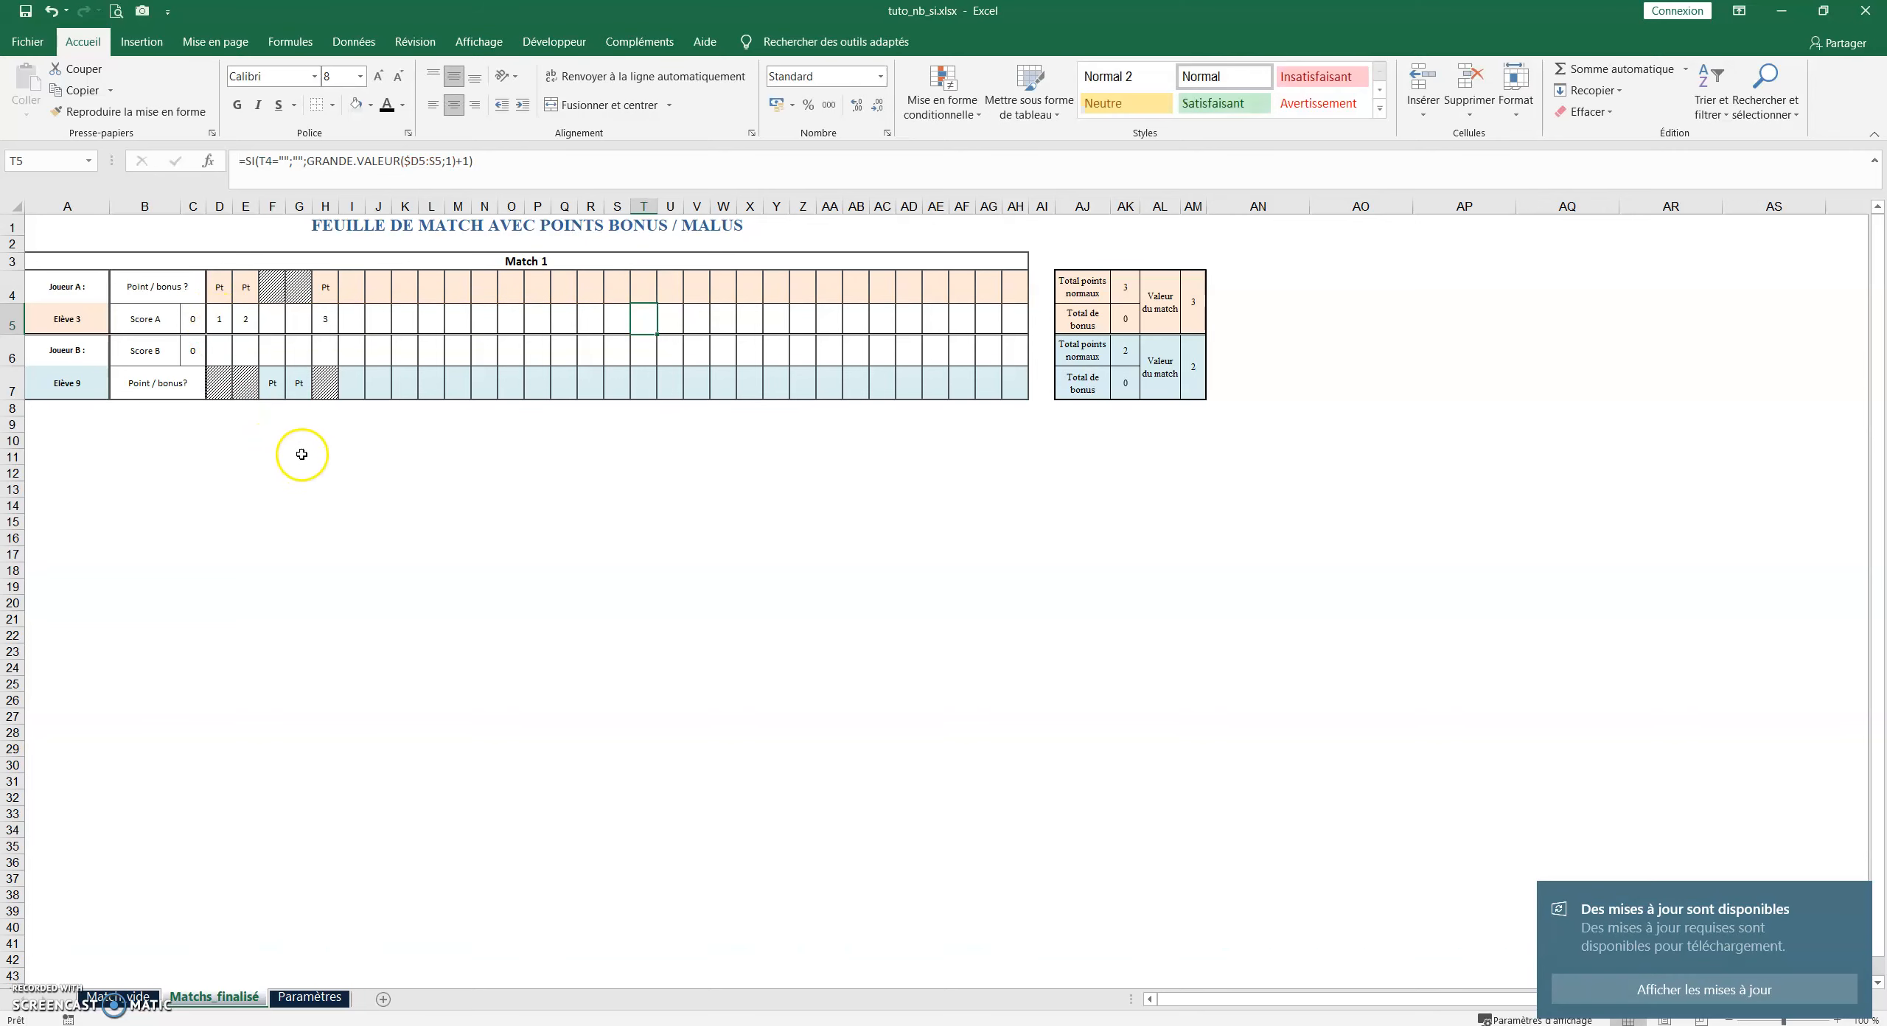
Clear player A's sample entries in D4, E4 and H4
click(35, 1022)
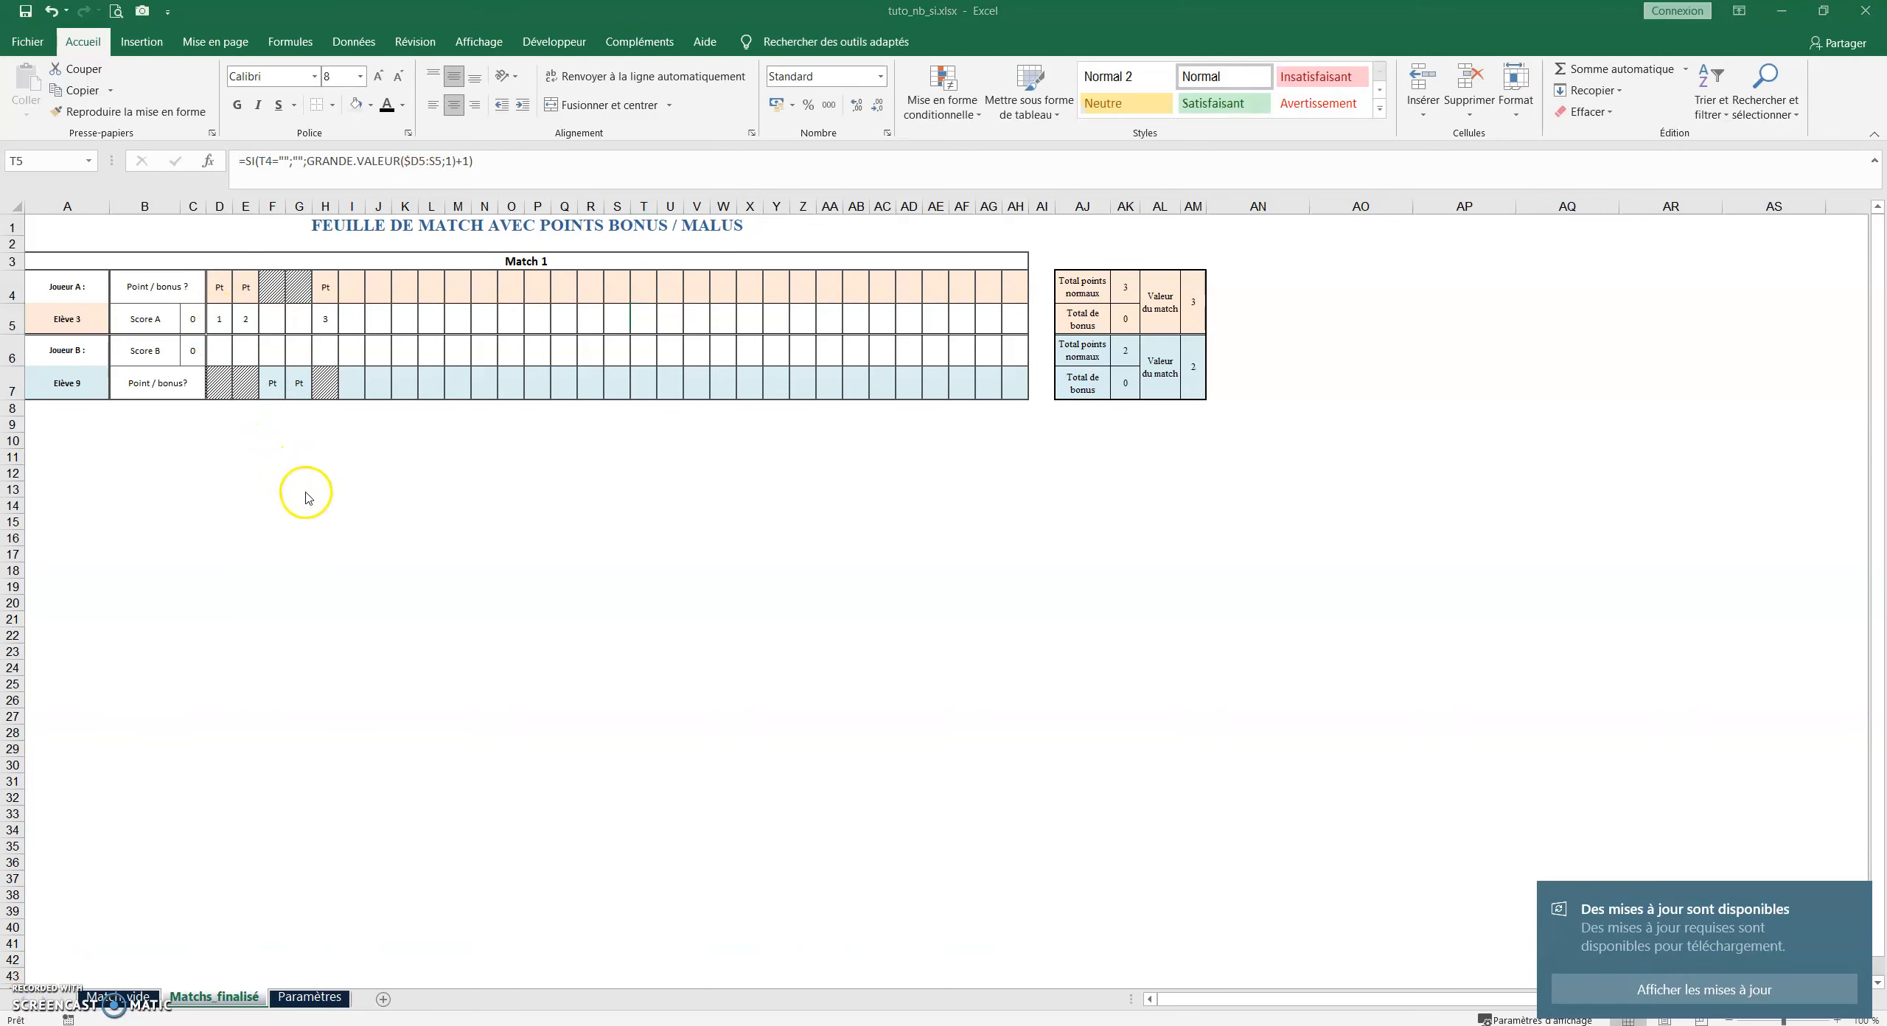
click(224, 324)
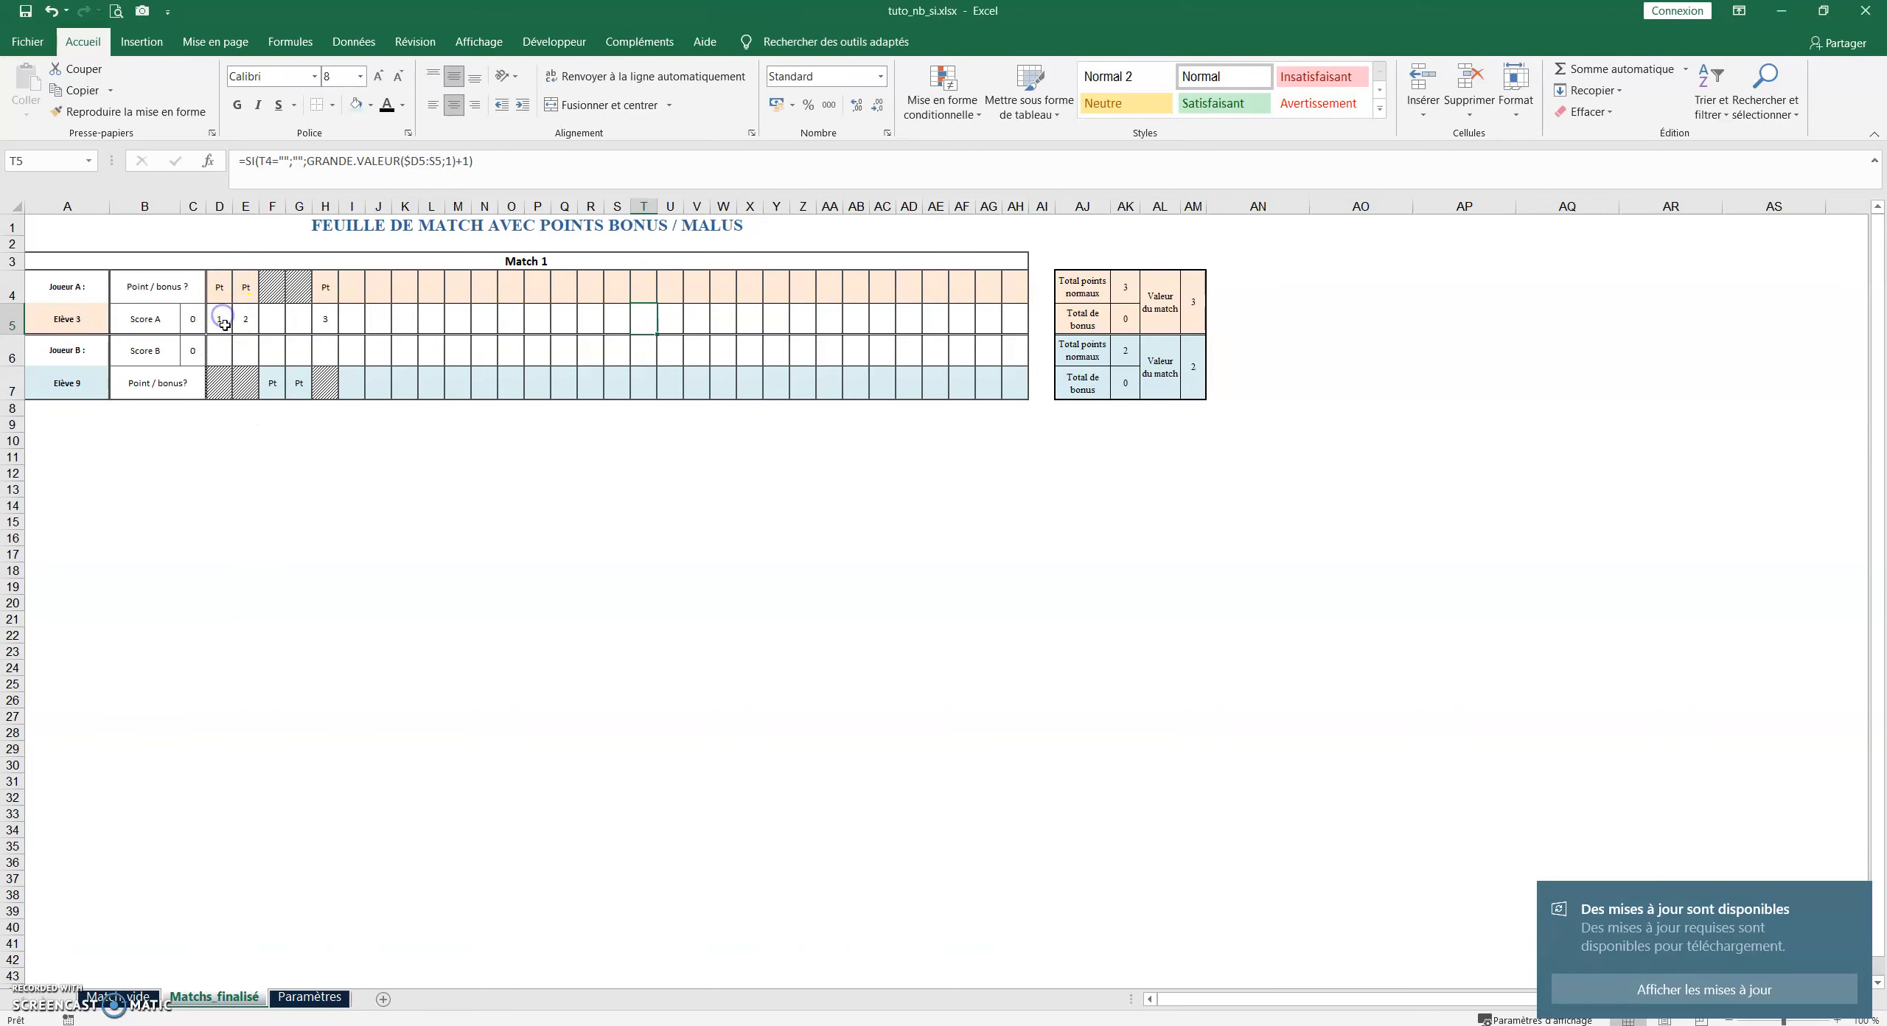
click(219, 291)
key(Delete)
click(246, 289)
key(Delete)
click(325, 289)
key(Delete)
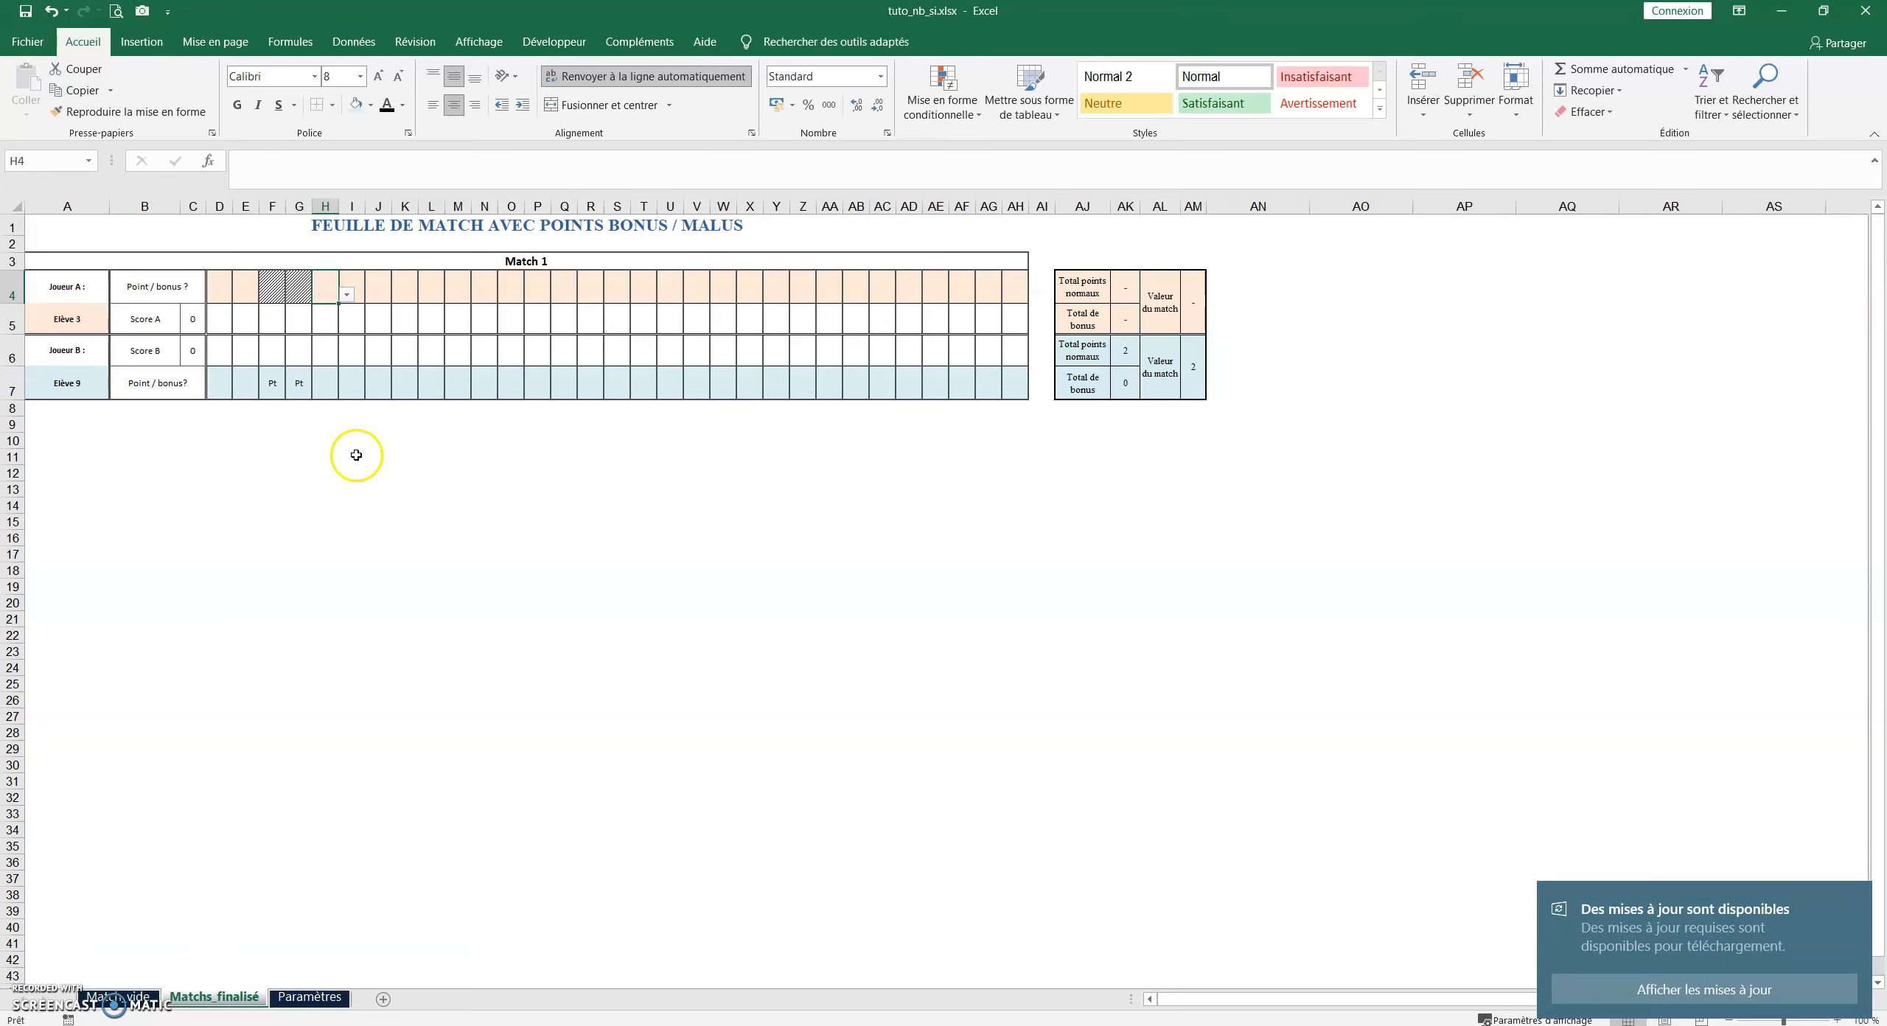
Test player B scoring first by entering Pt in D7 and Pt in E4, and inspect the score cells D5 and E5
click(221, 383)
click(240, 391)
click(224, 409)
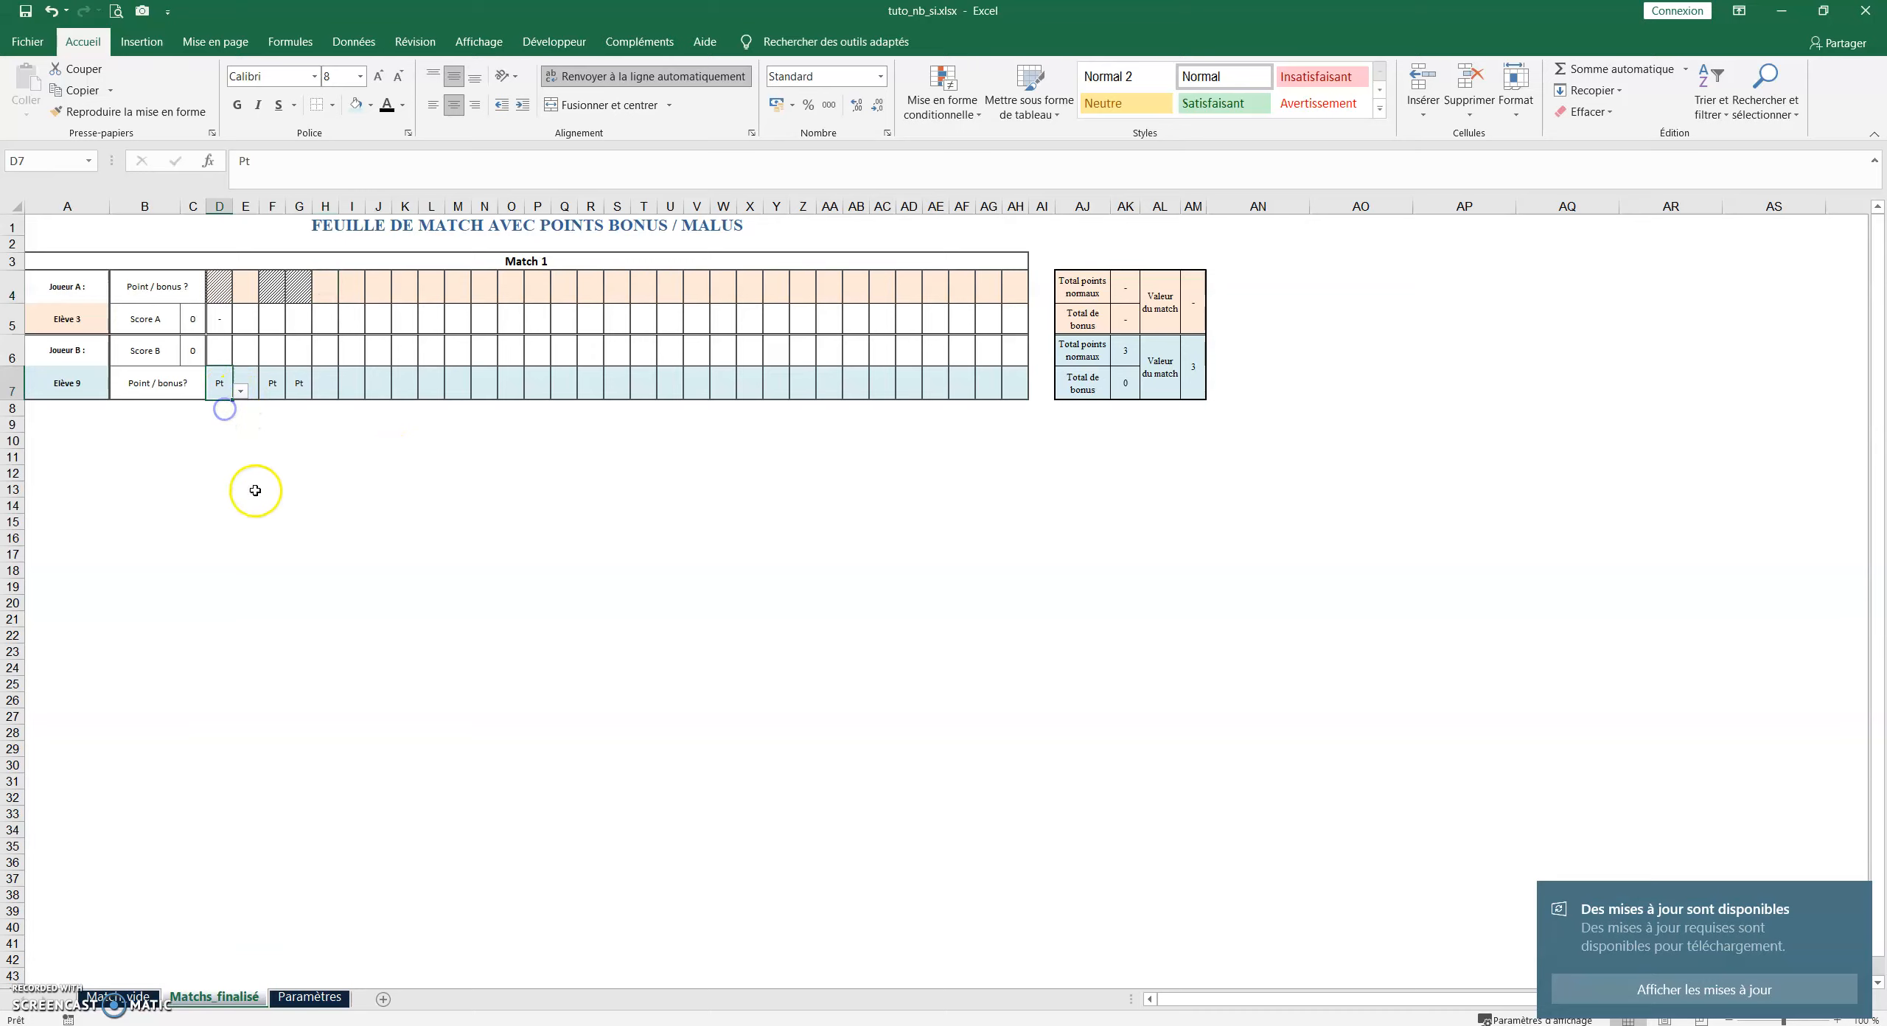
click(244, 281)
click(267, 295)
click(251, 311)
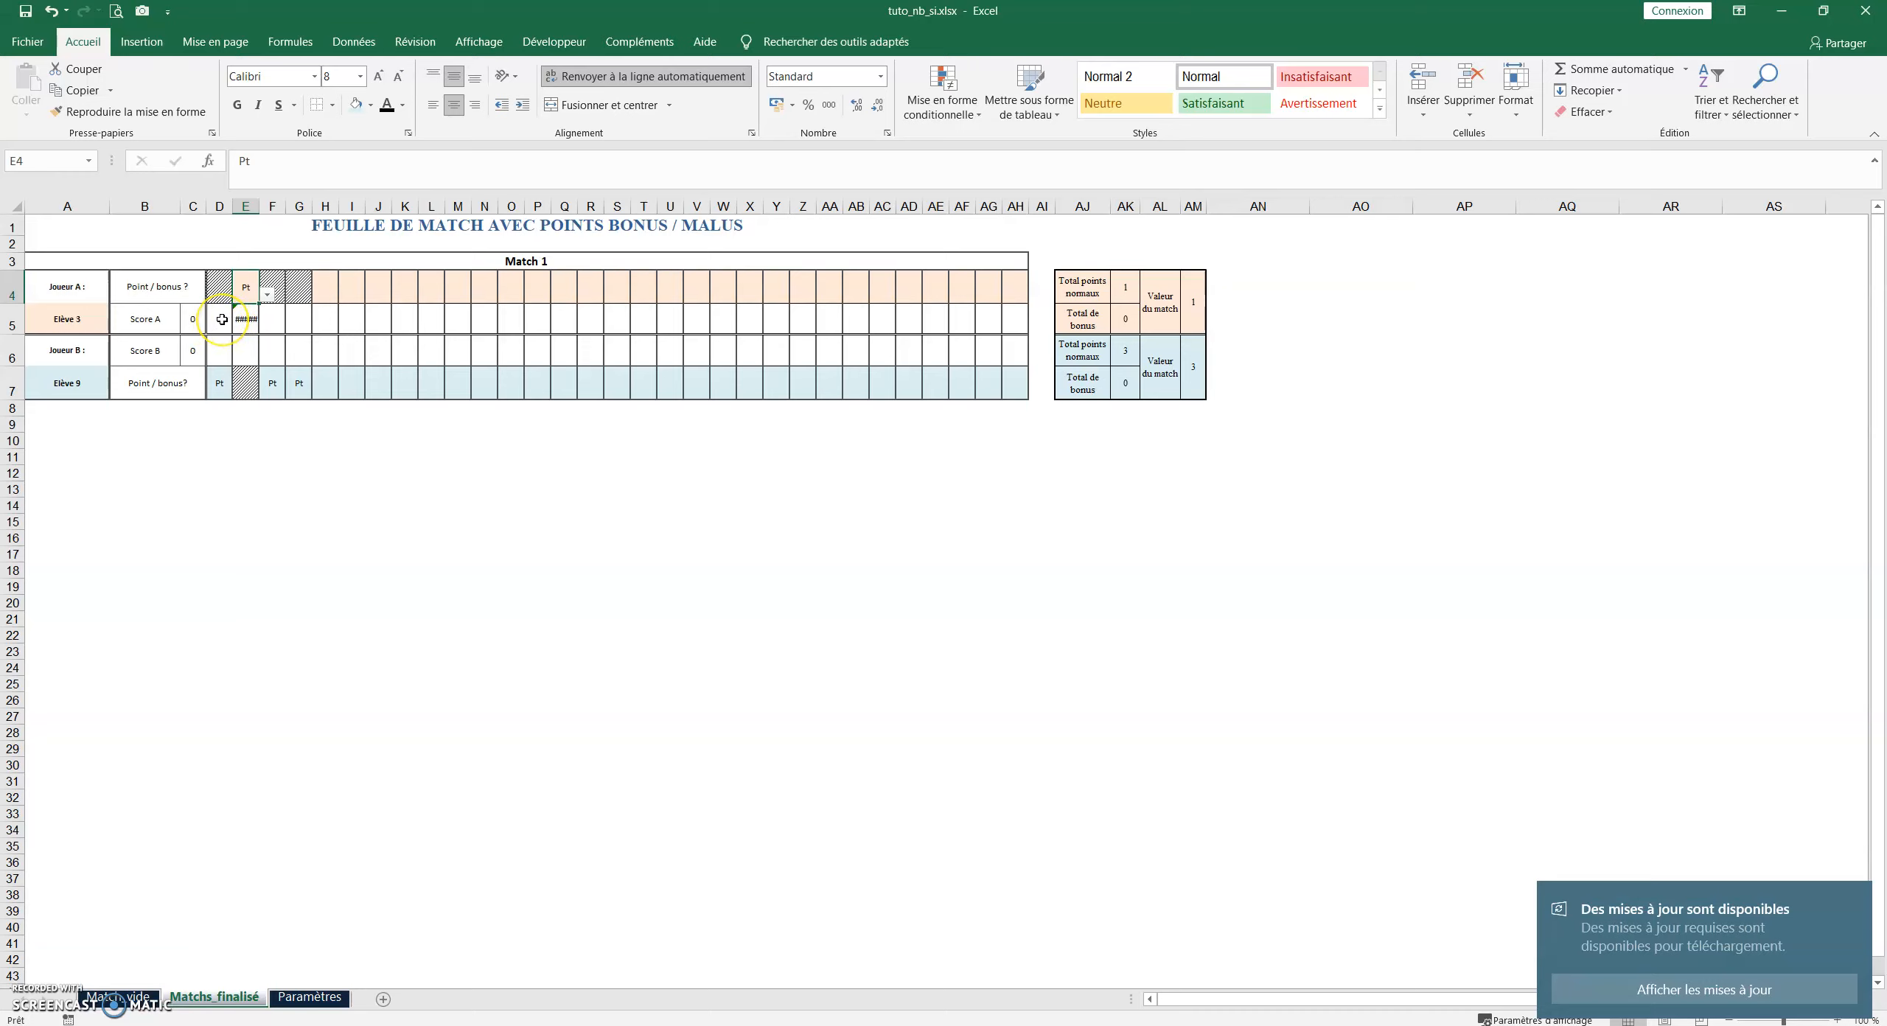
click(221, 318)
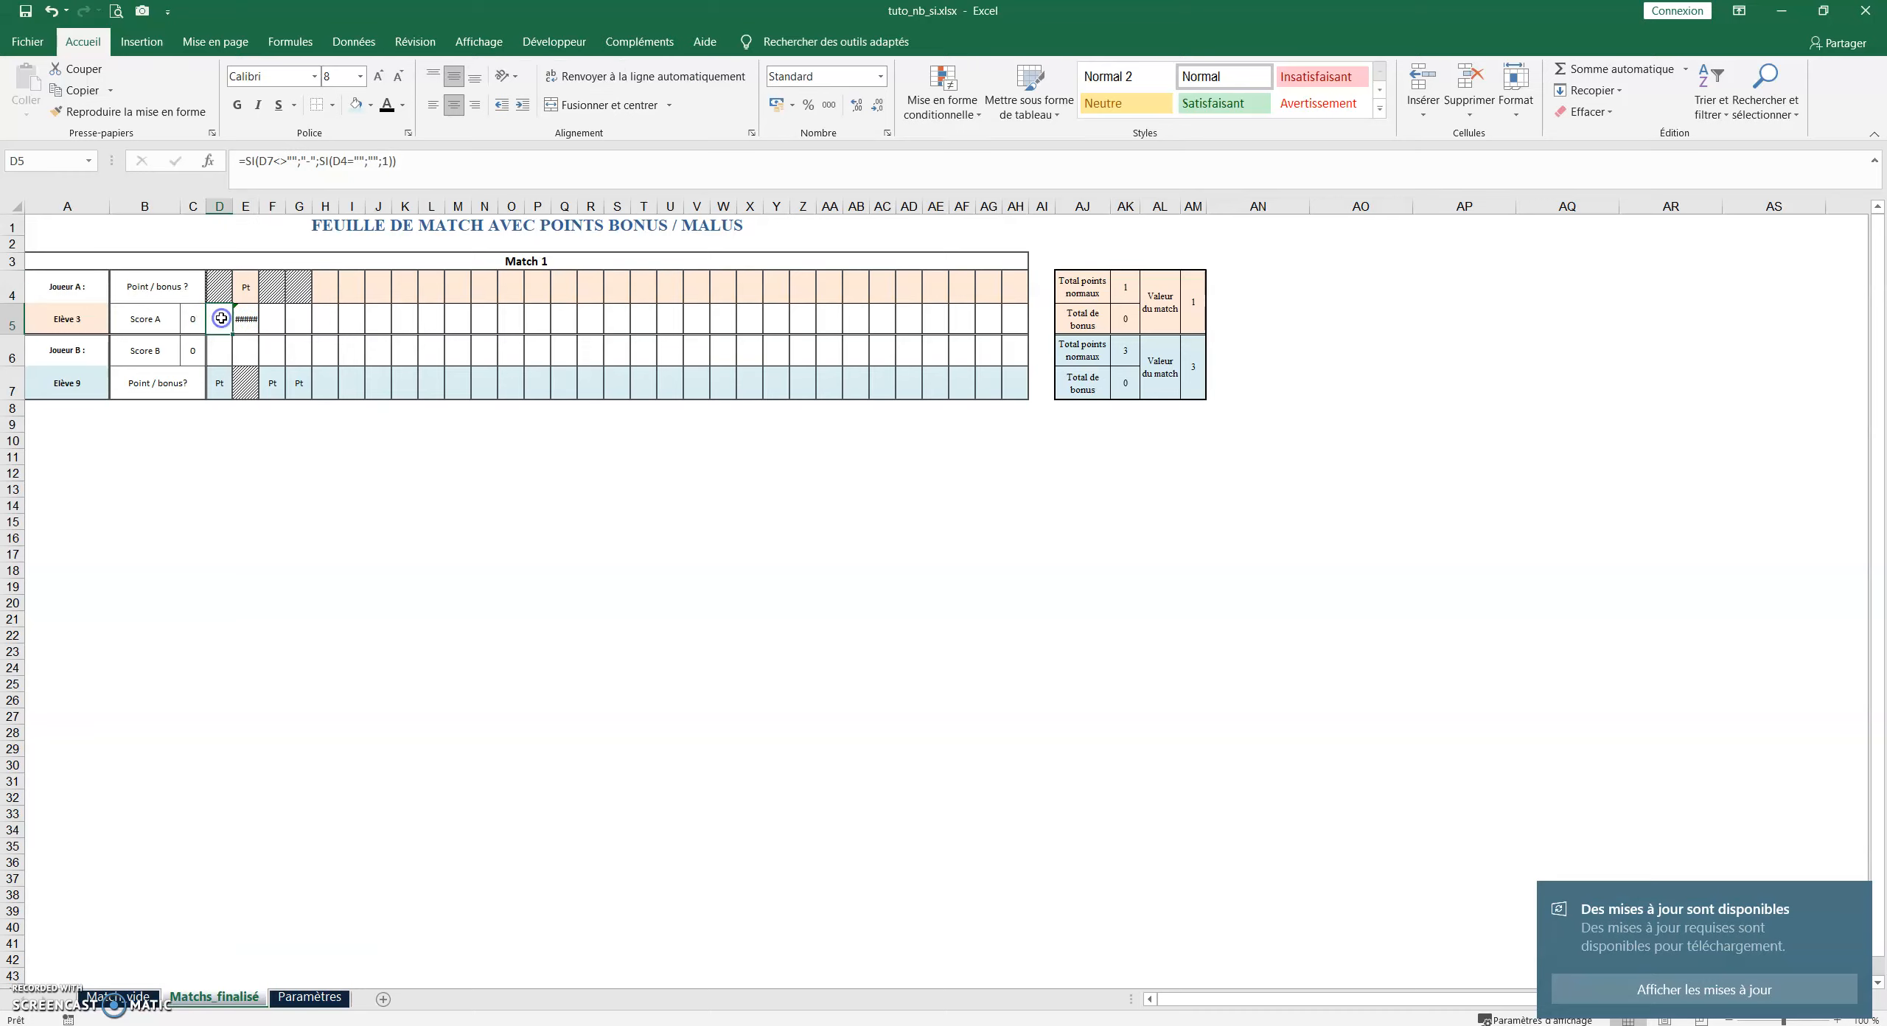
click(247, 318)
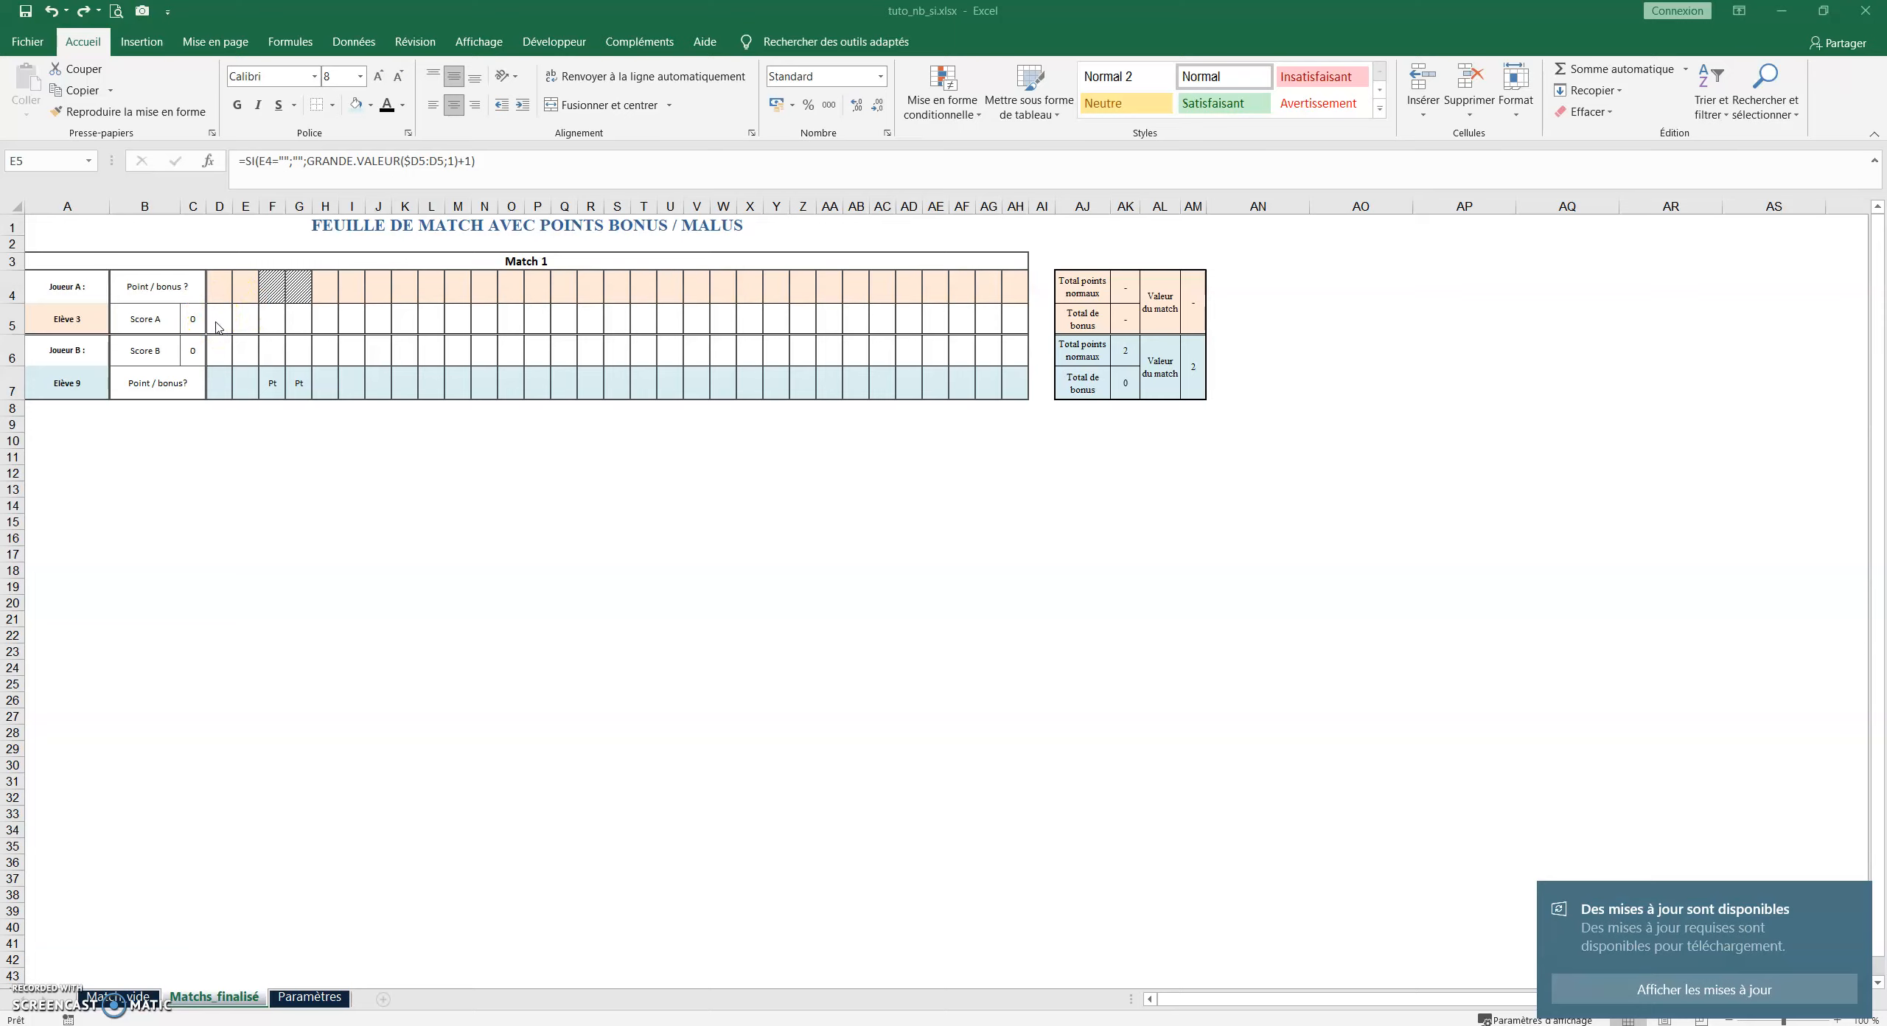
Wrap the GRANDE.VALEUR part of E5's formula in SIERREUR with 1 as fallback: =SI(E4="";"";SIERREUR(GRANDE.VALEUR($D5:D5;1)+1;1))
click(239, 322)
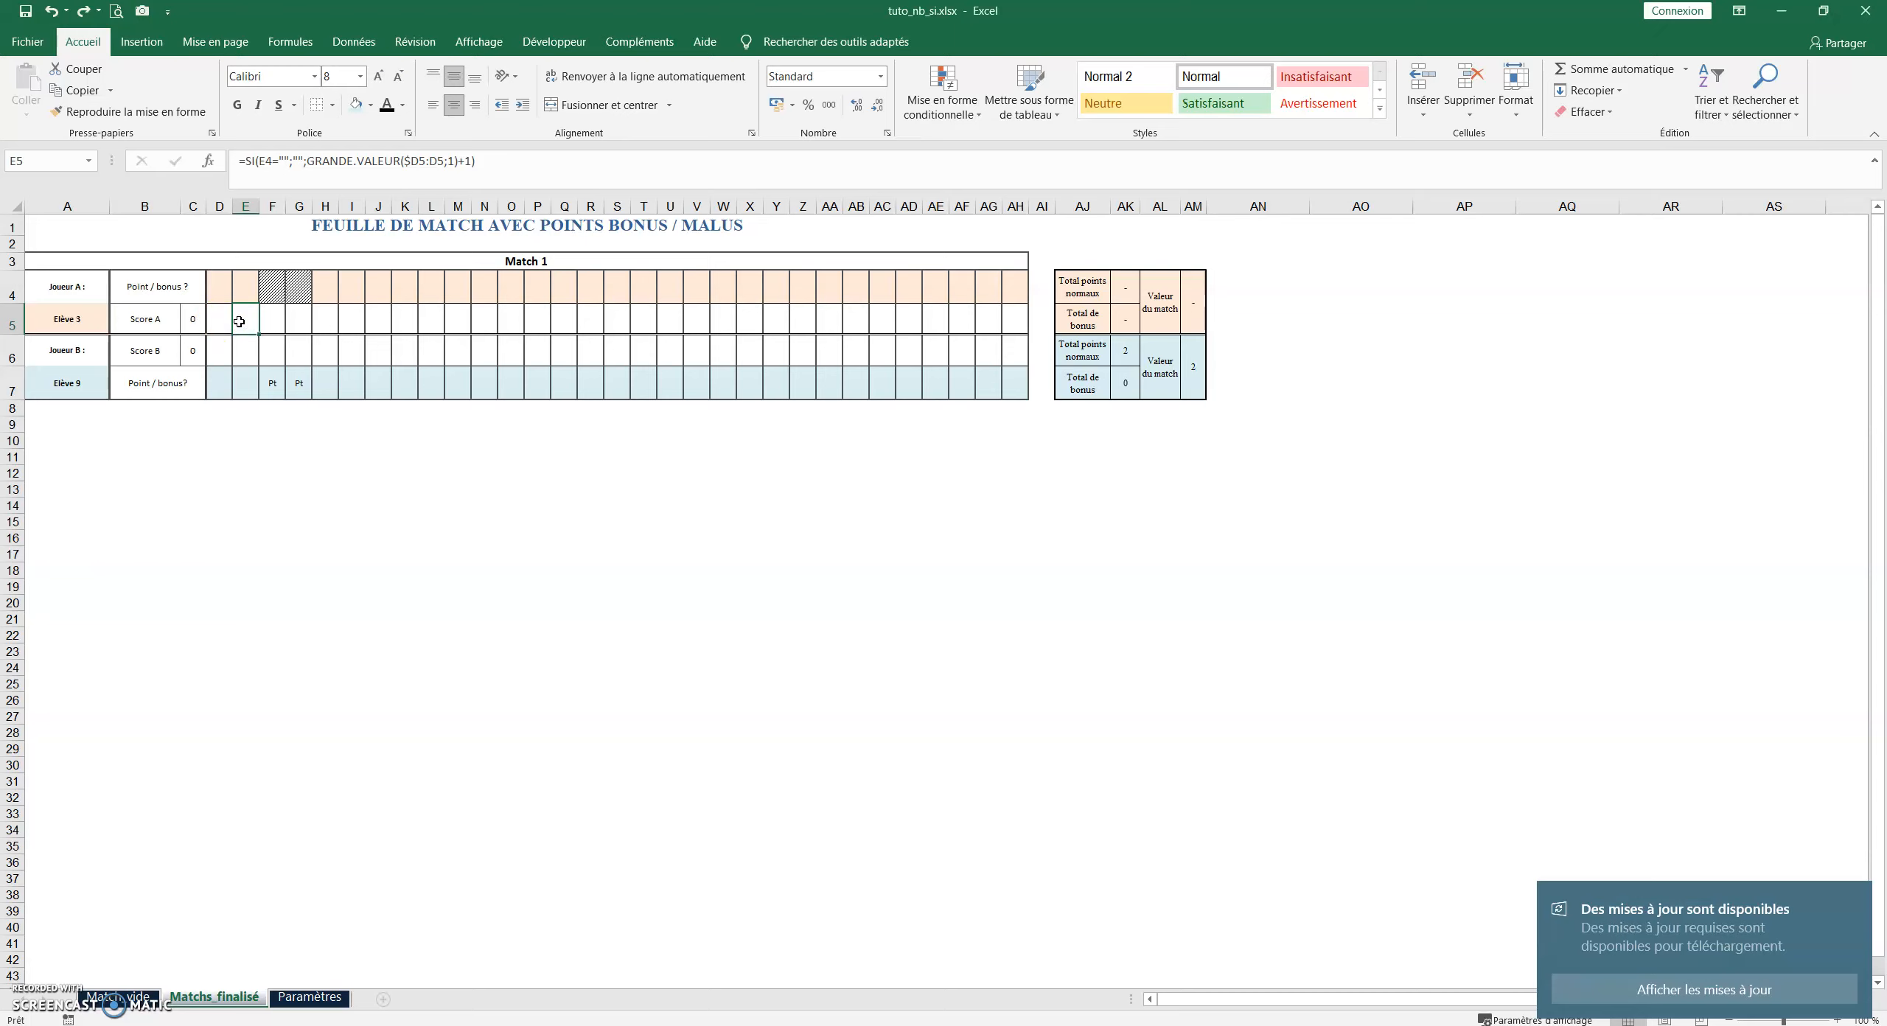
click(307, 163)
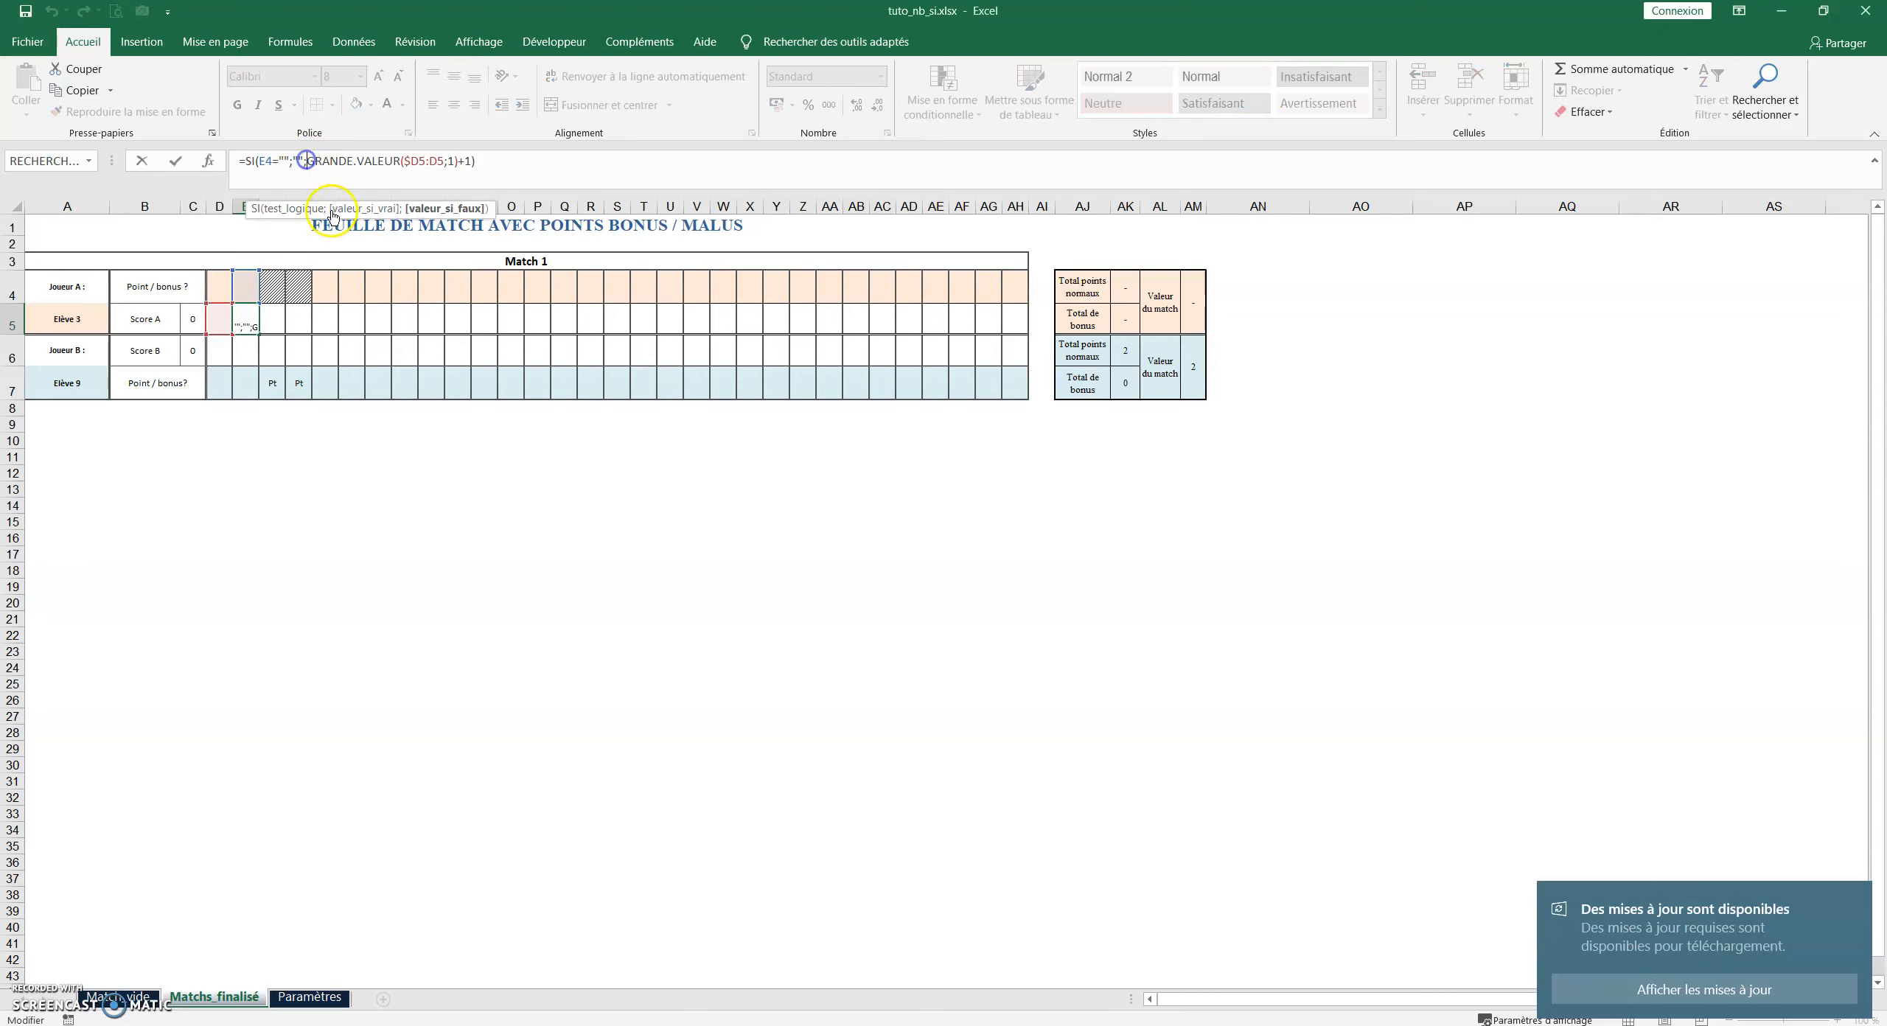
text(sierreur()
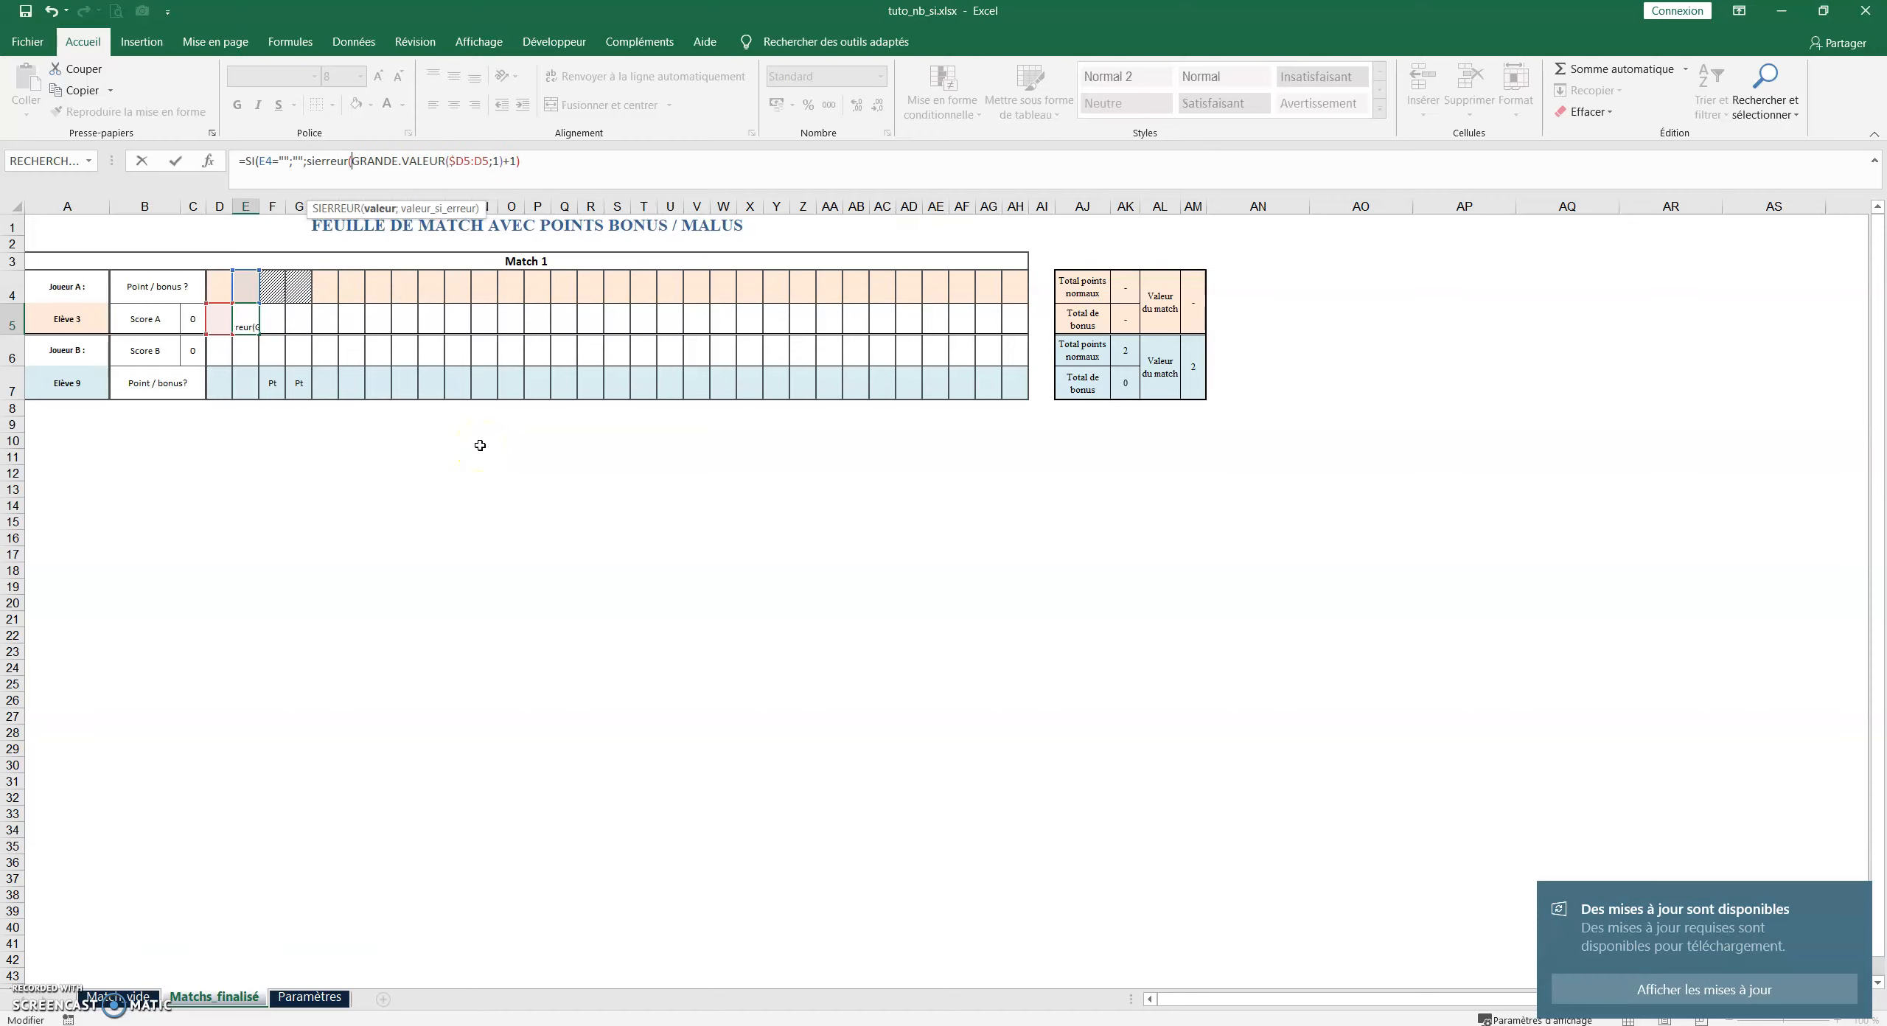
click(526, 162)
key(BackSpace)
drag(352, 162, 529, 165)
click(529, 164)
text(;1))
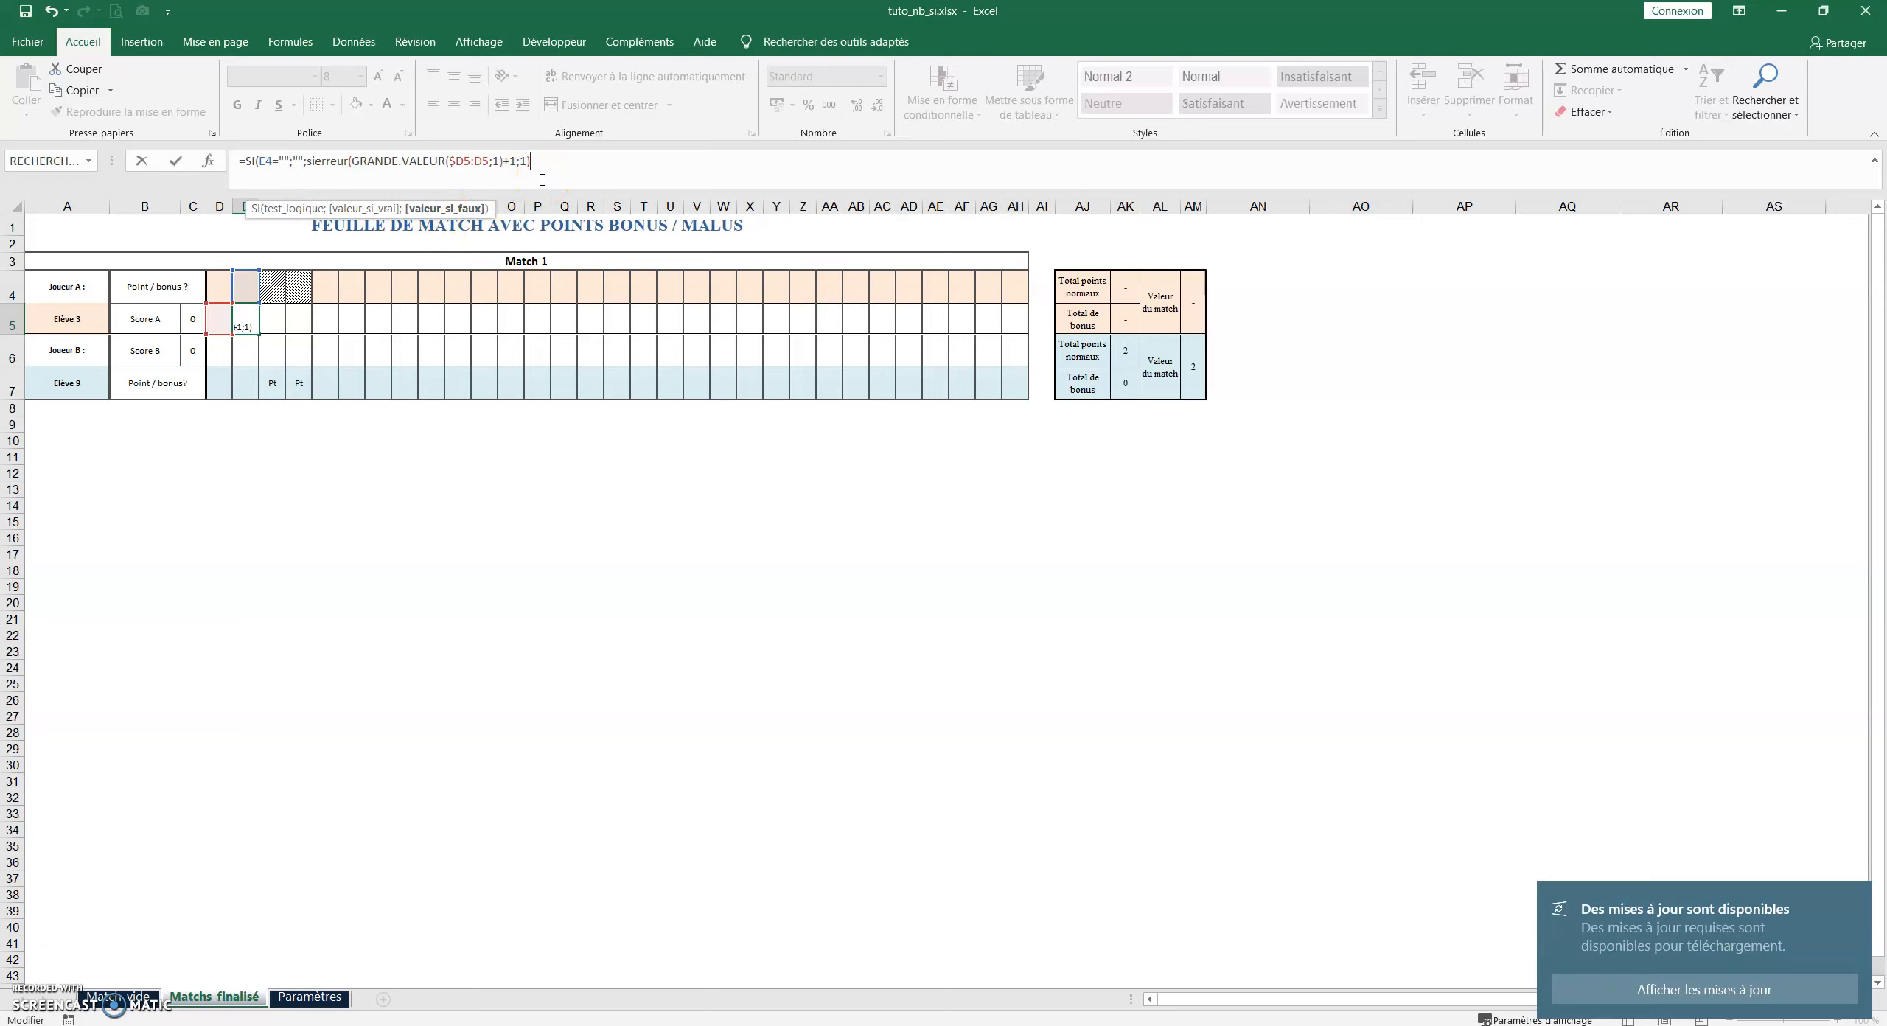
text())
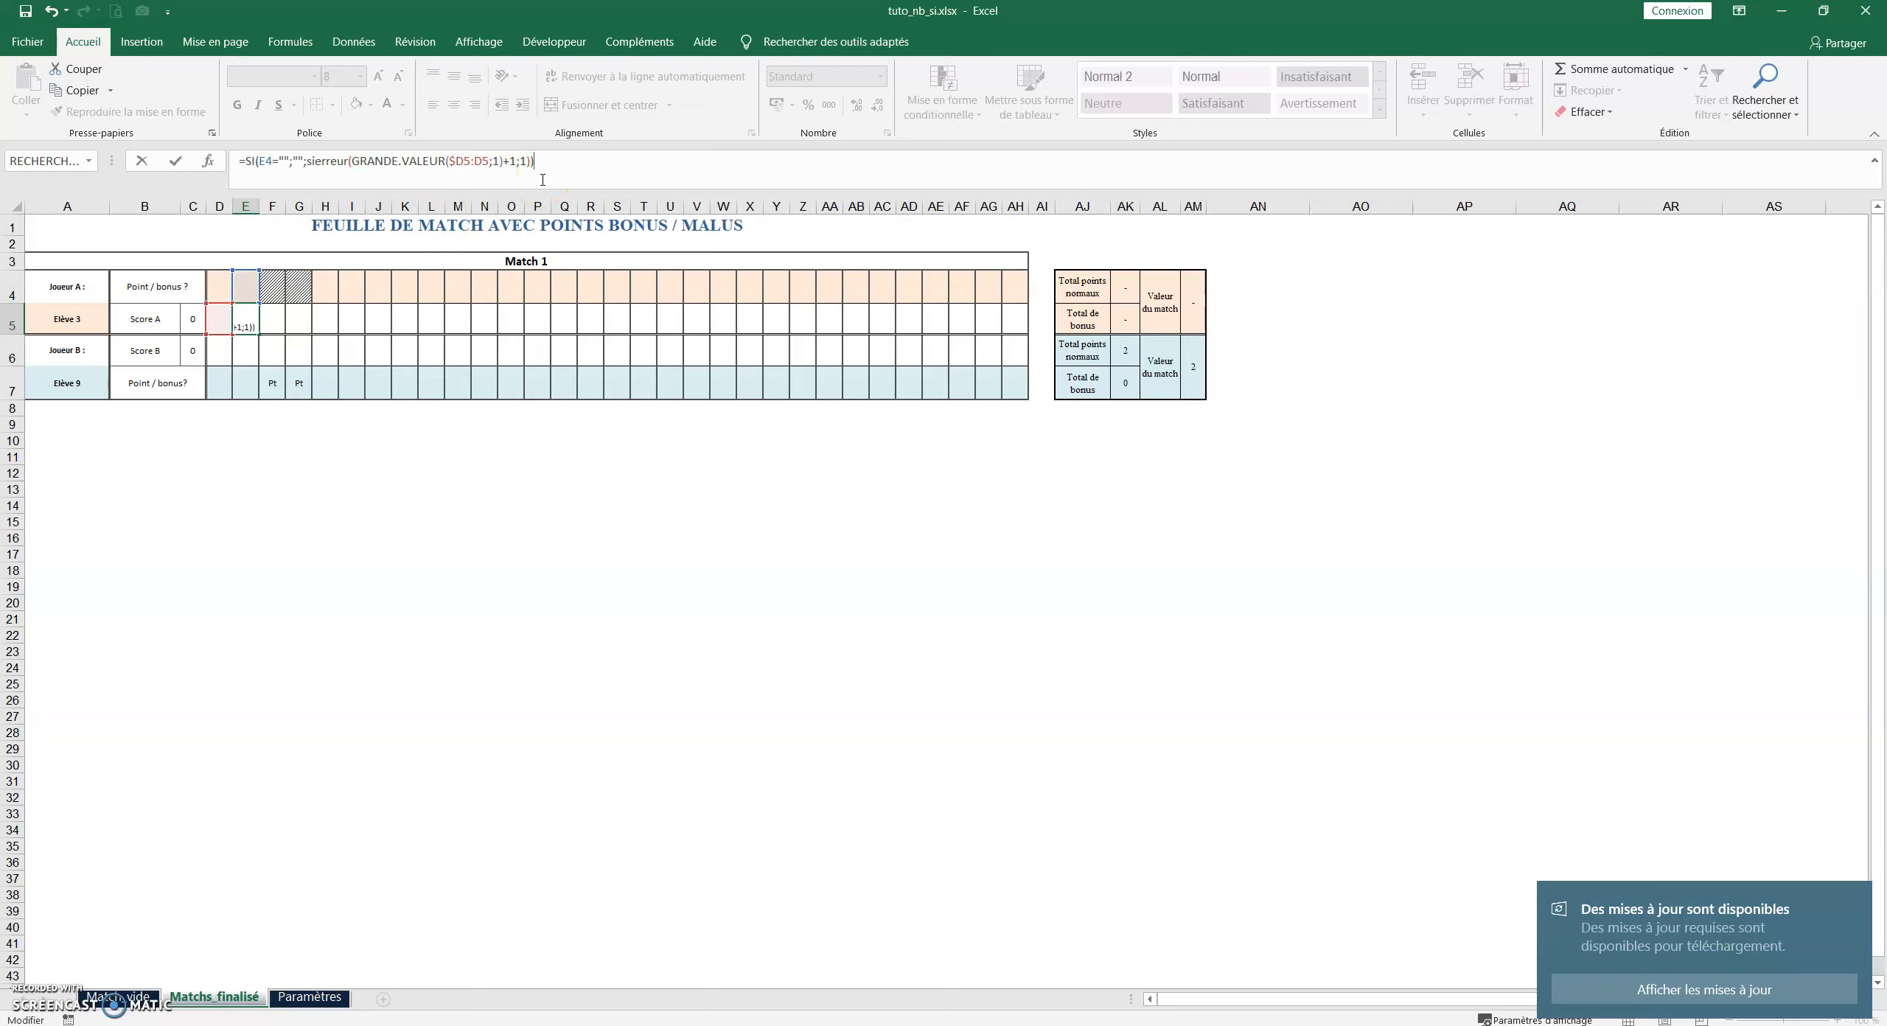
key(Return)
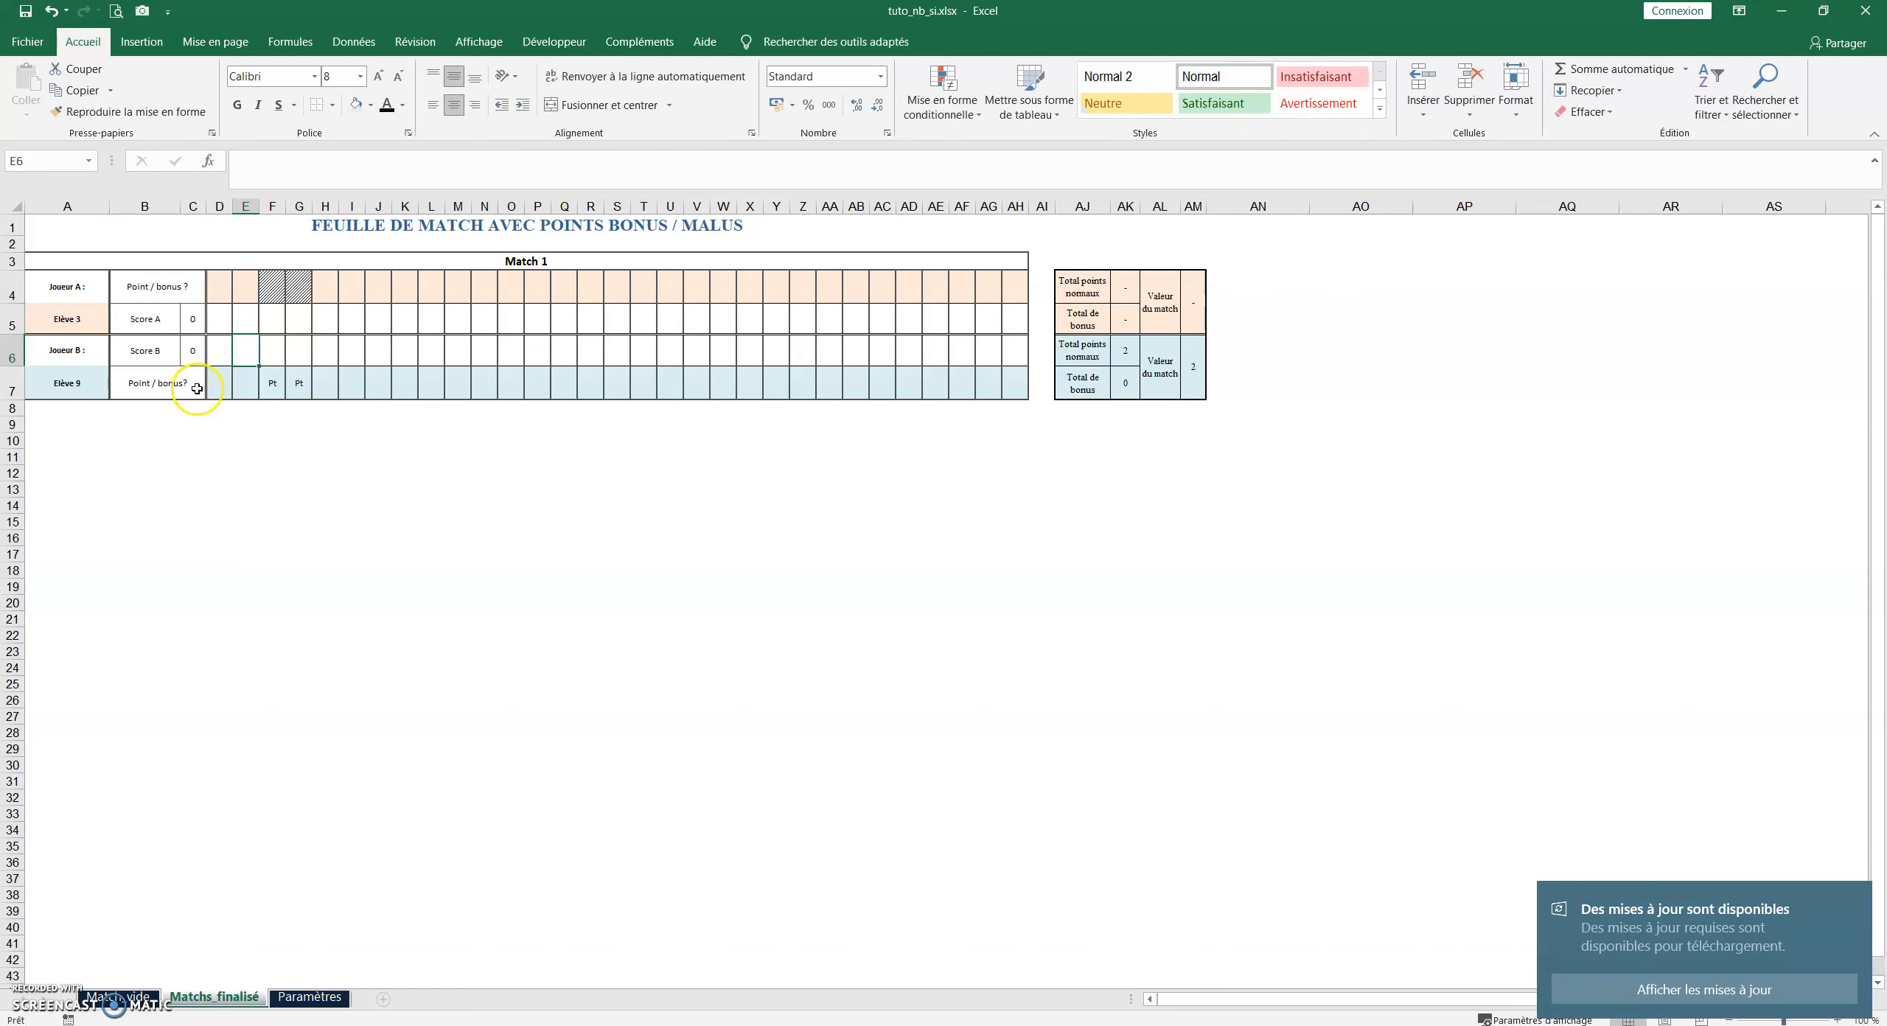
Enter Pt in D7 and E7, replace F7's entry with Pt in F4, and inspect the formula in F5
click(219, 379)
click(241, 389)
click(227, 408)
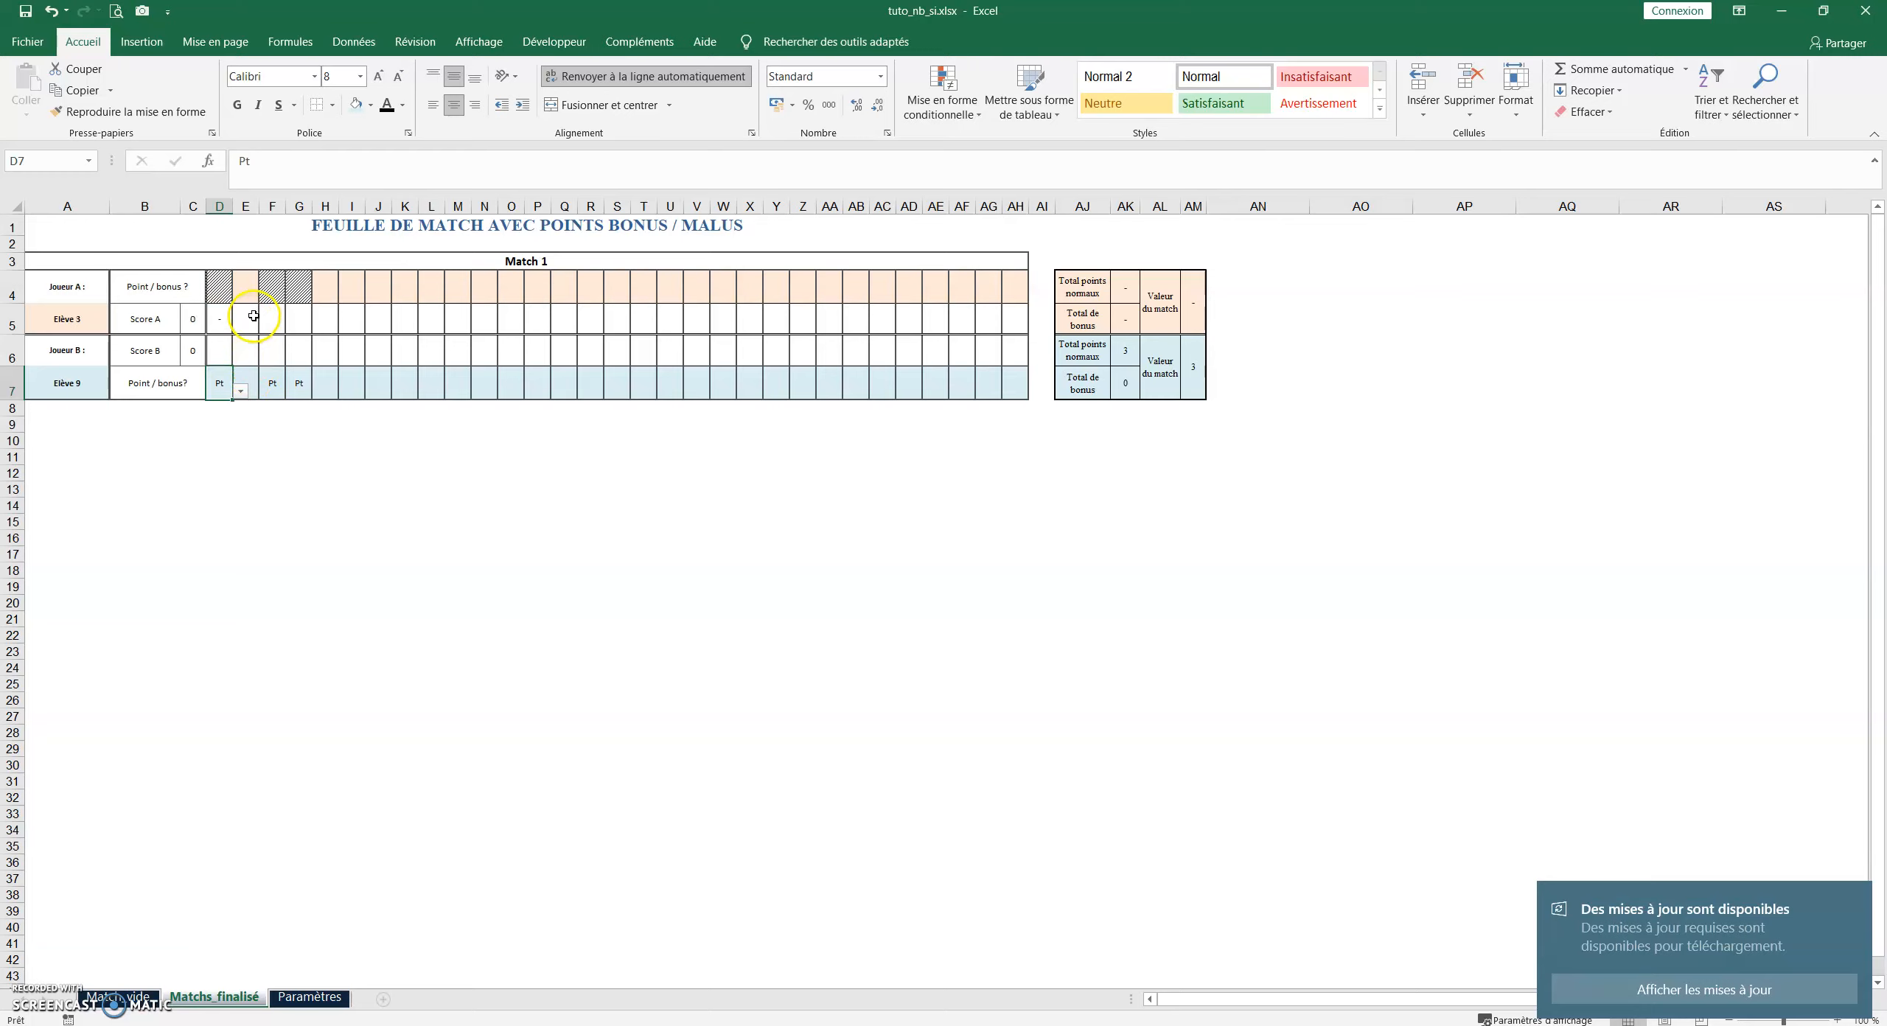
click(247, 380)
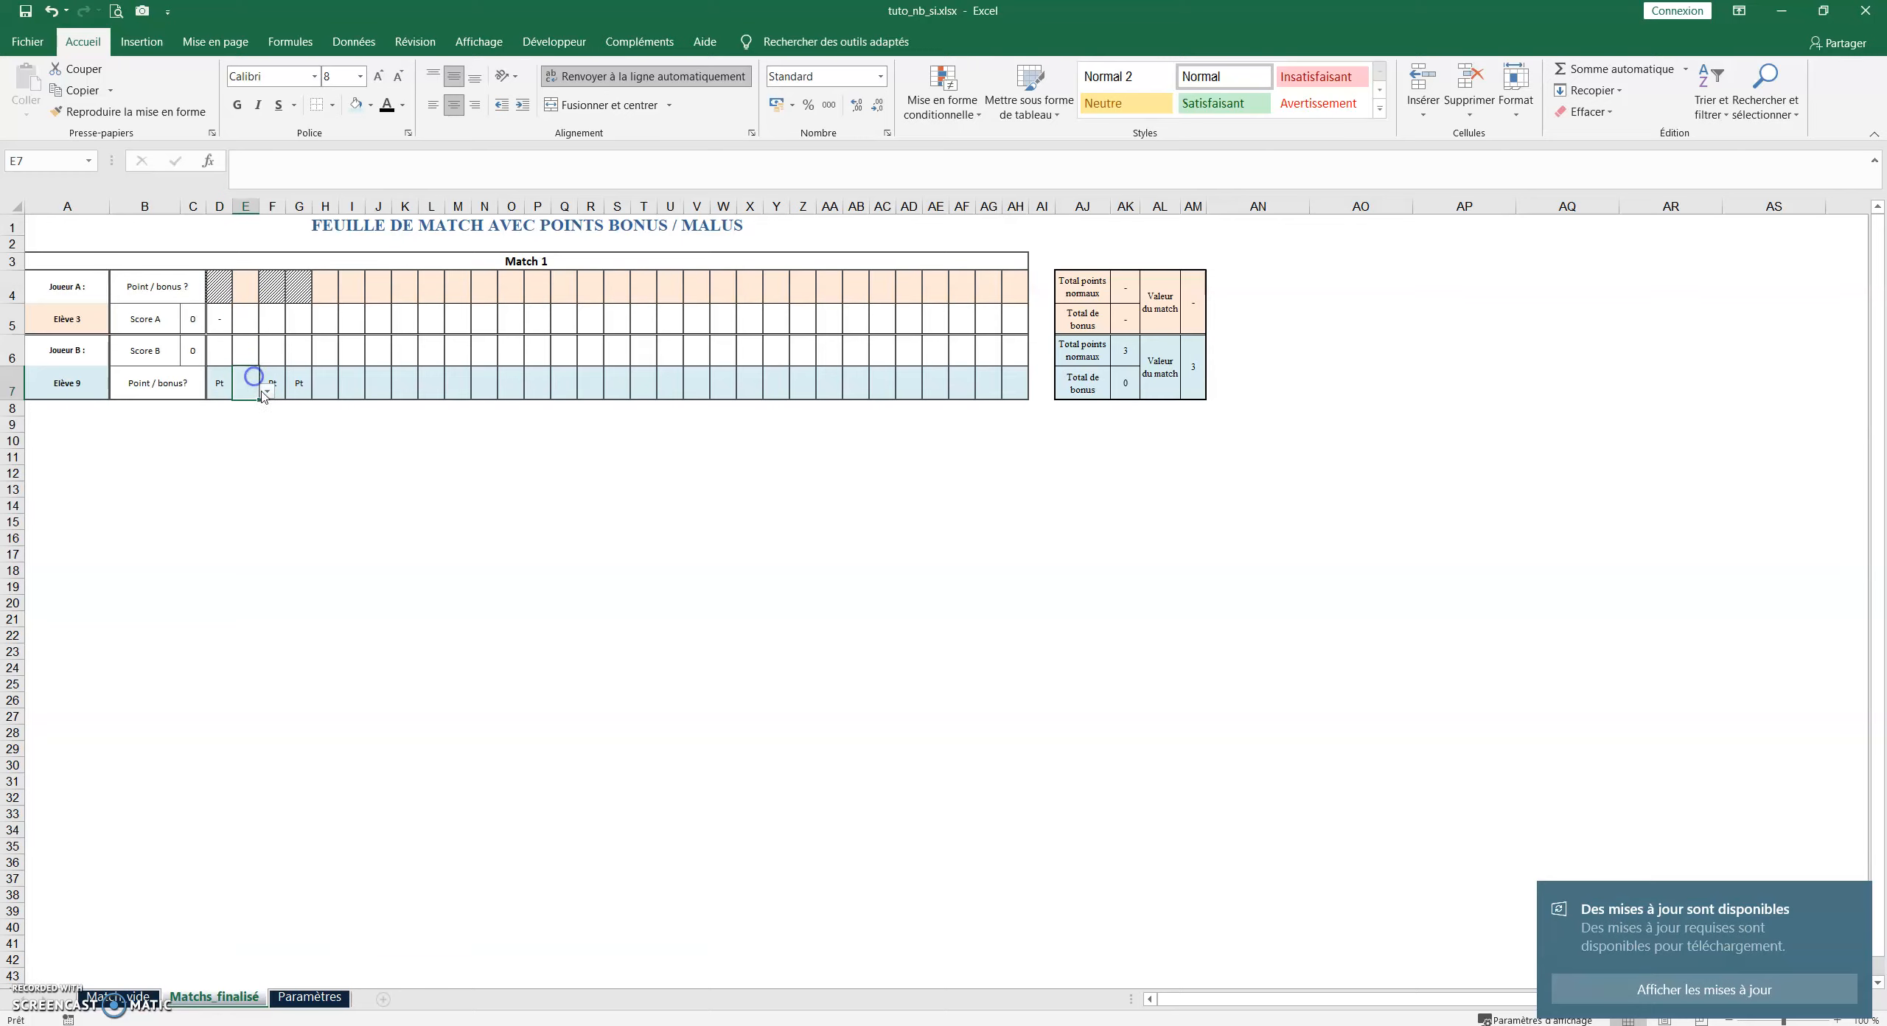
click(267, 390)
click(256, 408)
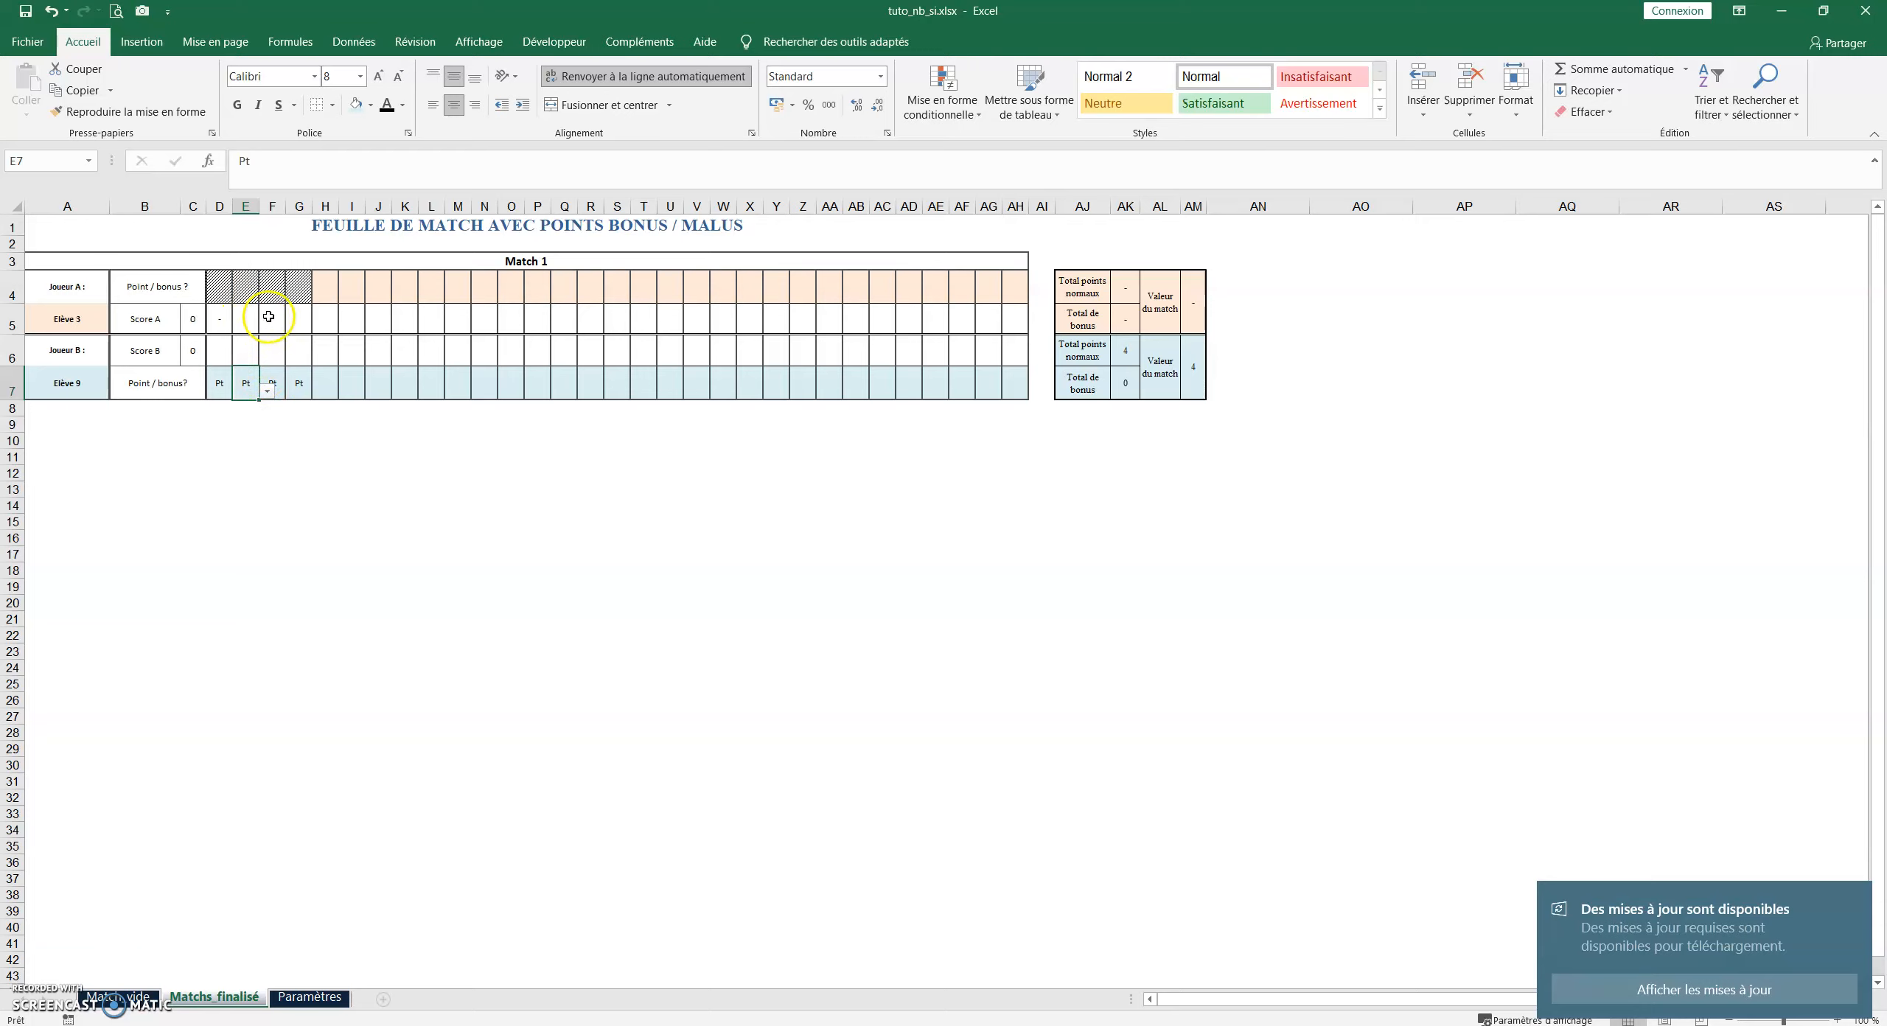
click(276, 381)
drag(276, 384, 274, 288)
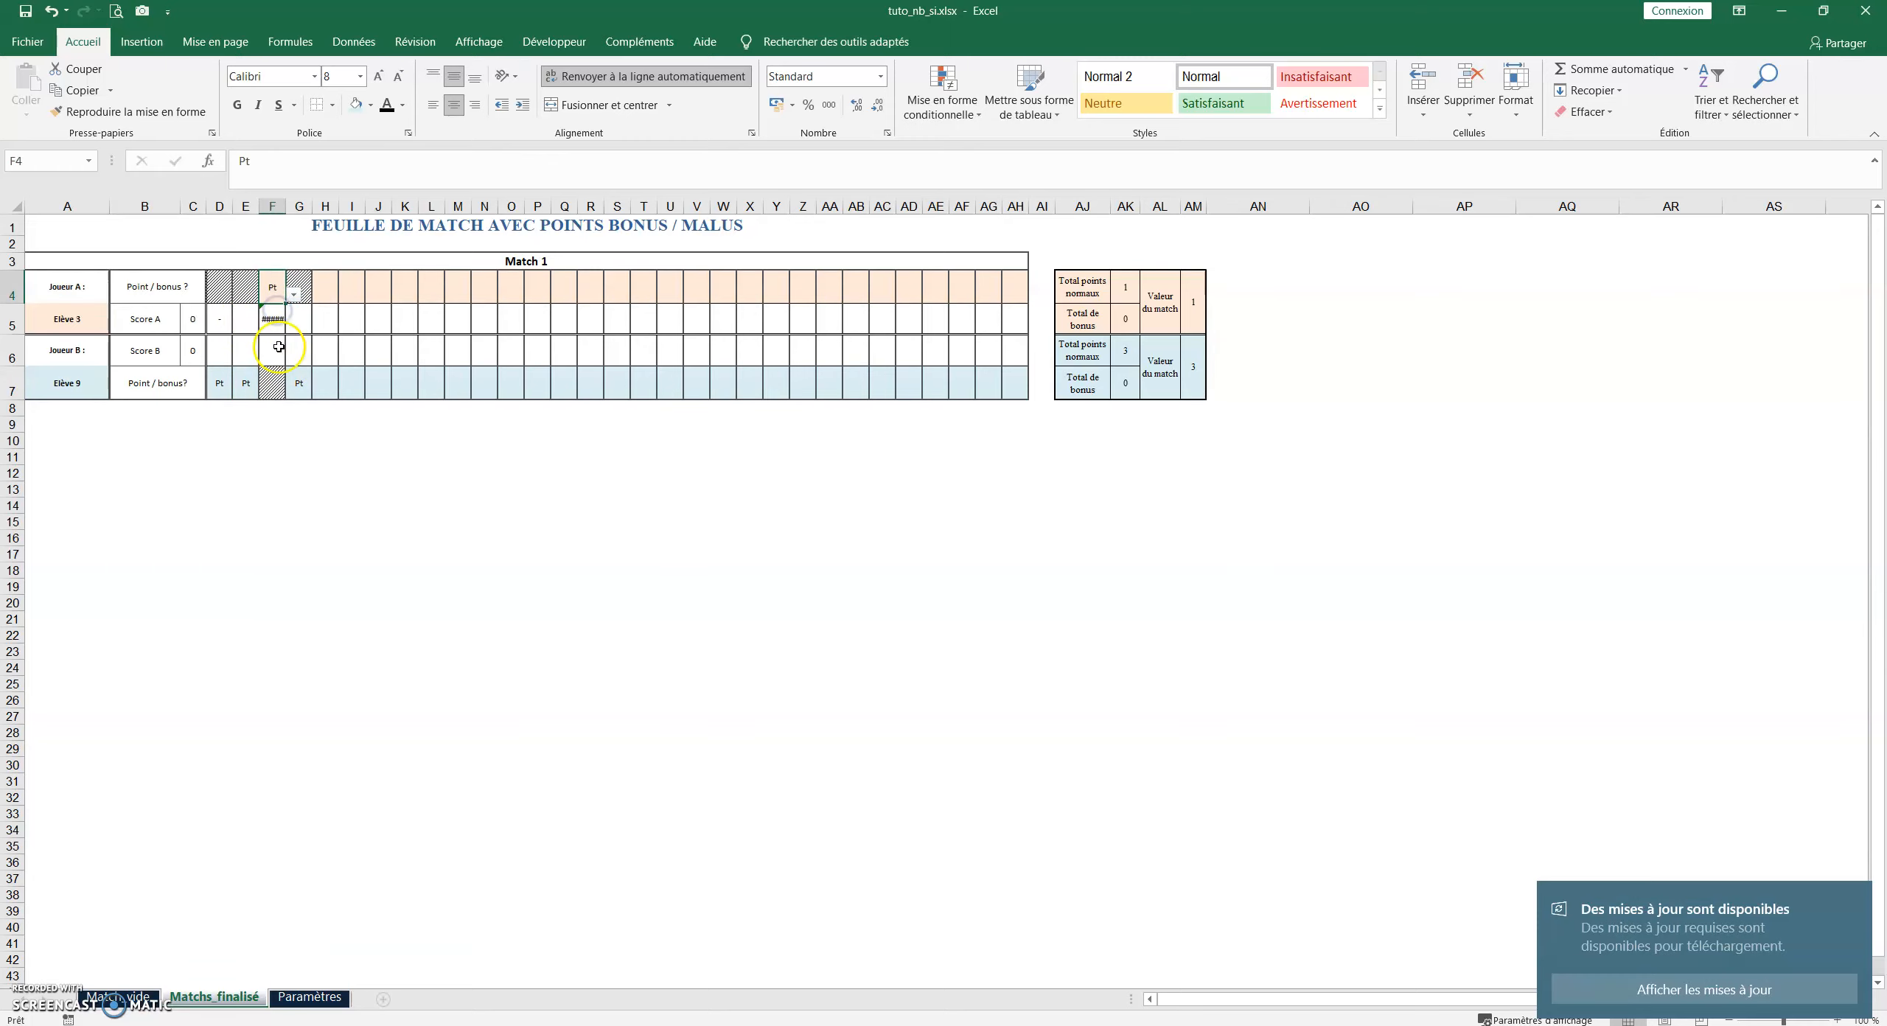
click(271, 316)
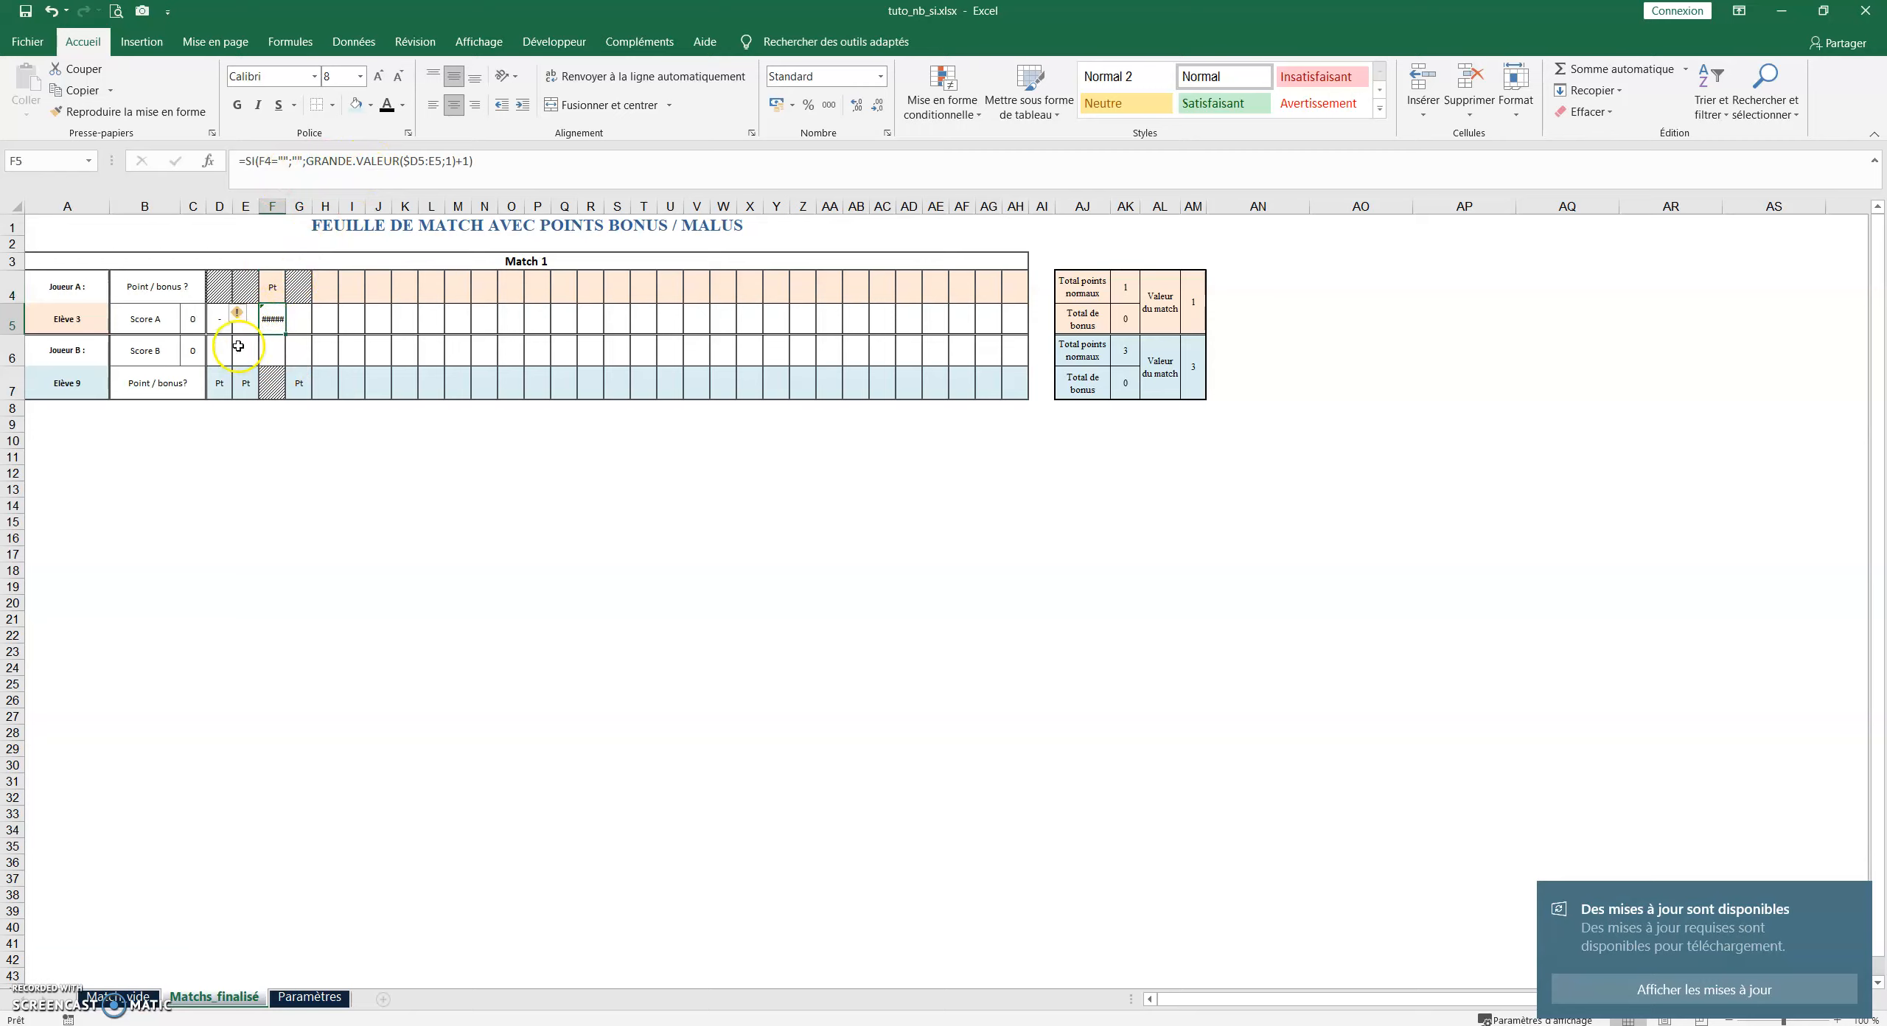
Replace player B's point in E7 with Pt in E4, clear F4, and inspect the SIERREUR arguments in E5's formula
click(245, 382)
key(Delete)
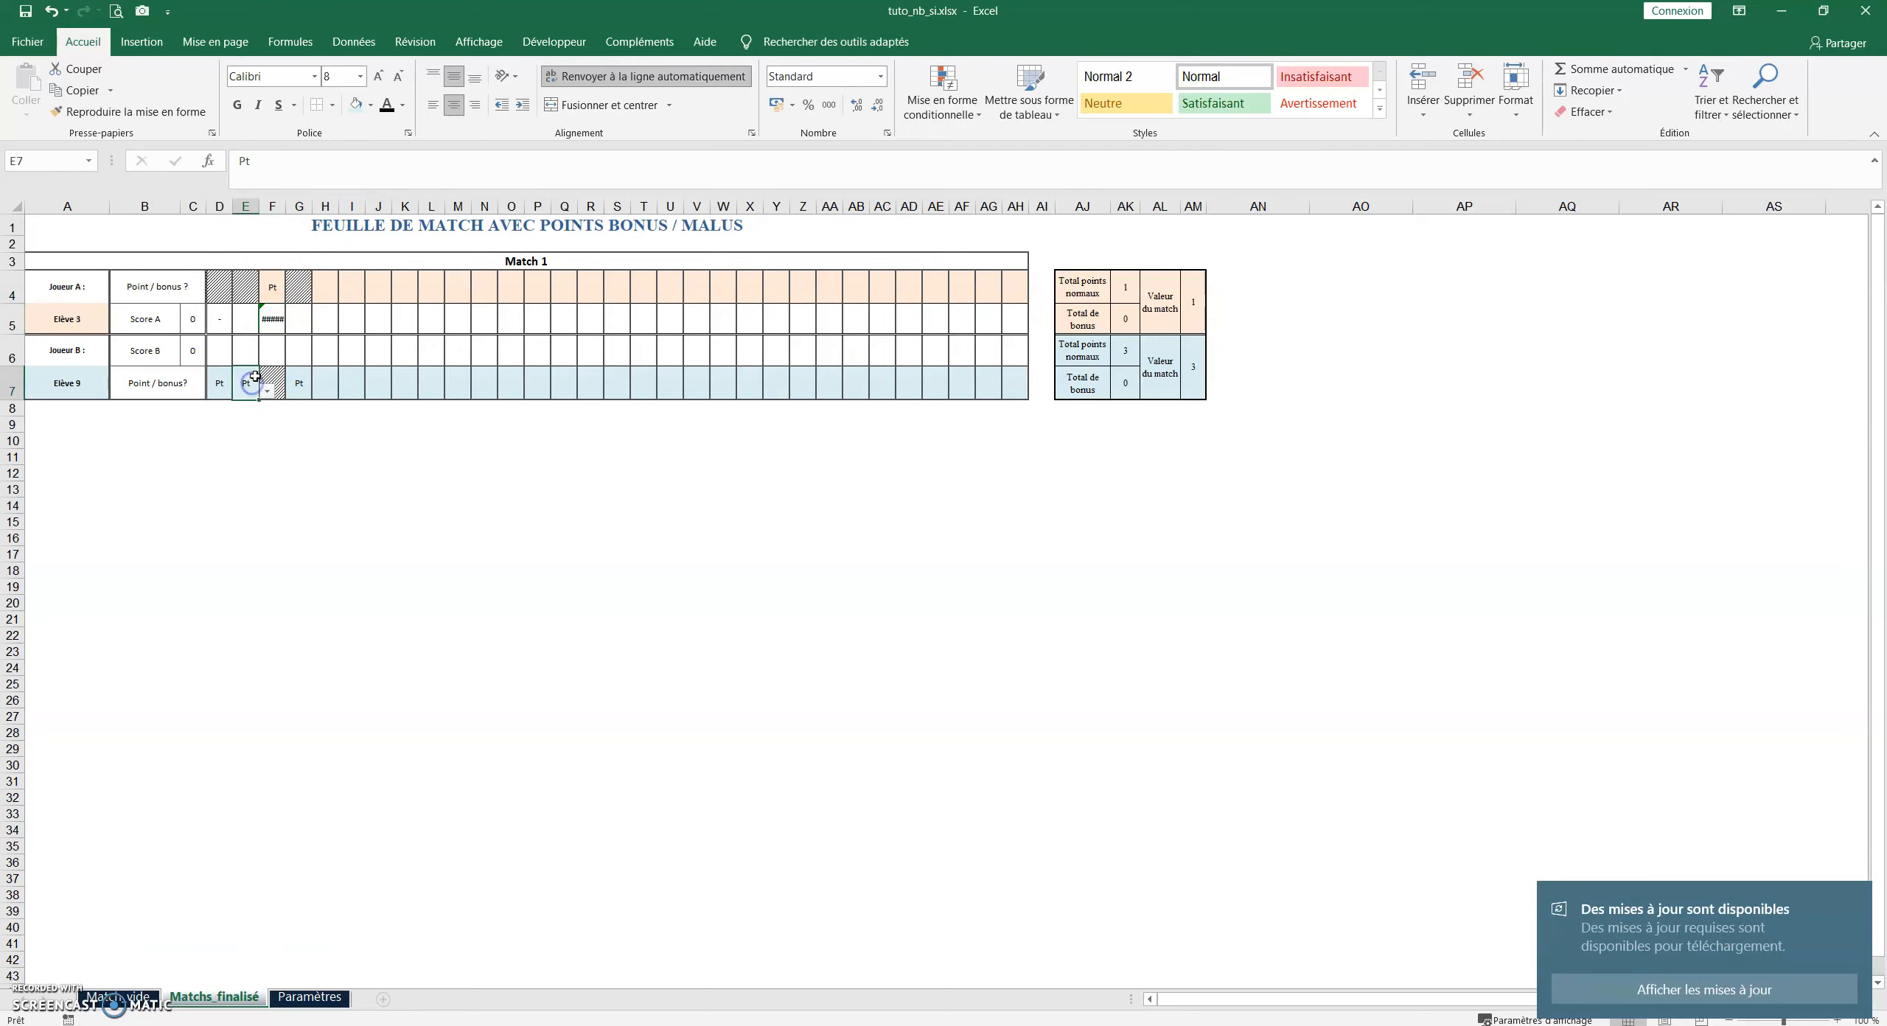
click(255, 296)
key(Delete)
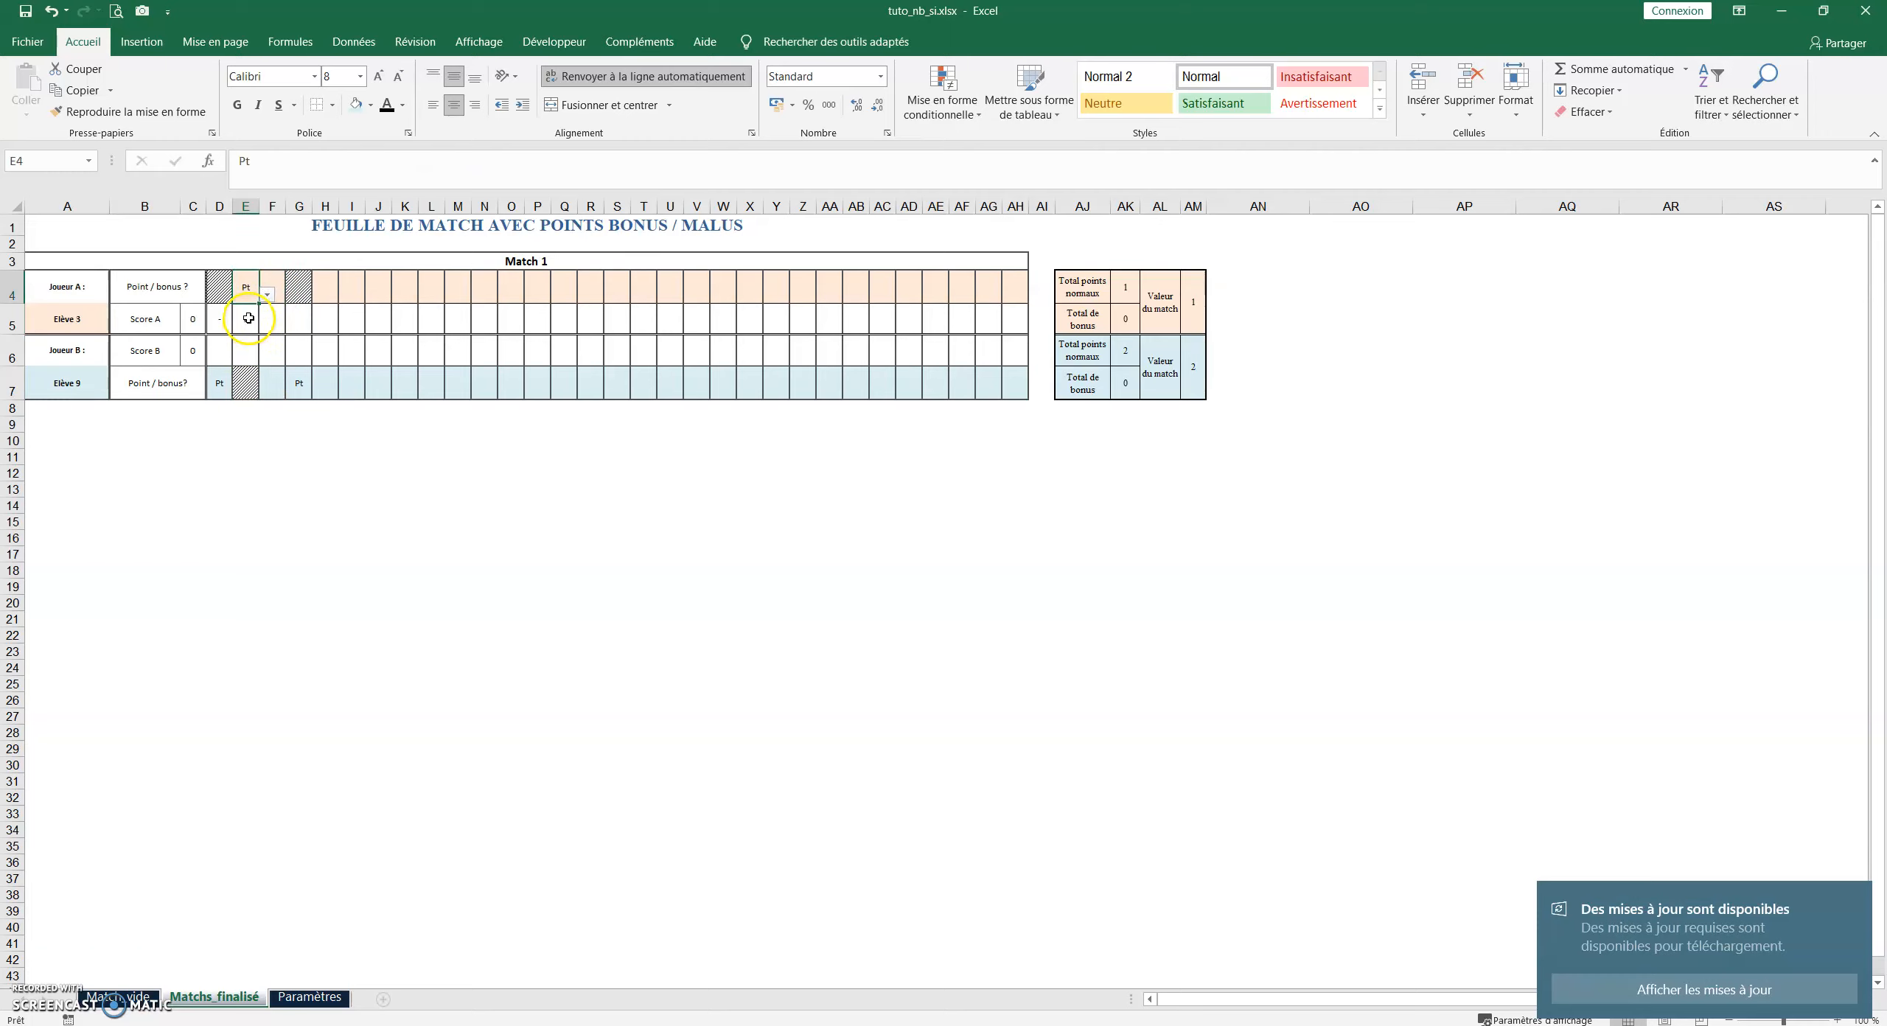
click(249, 317)
drag(306, 161, 362, 164)
double_click(535, 162)
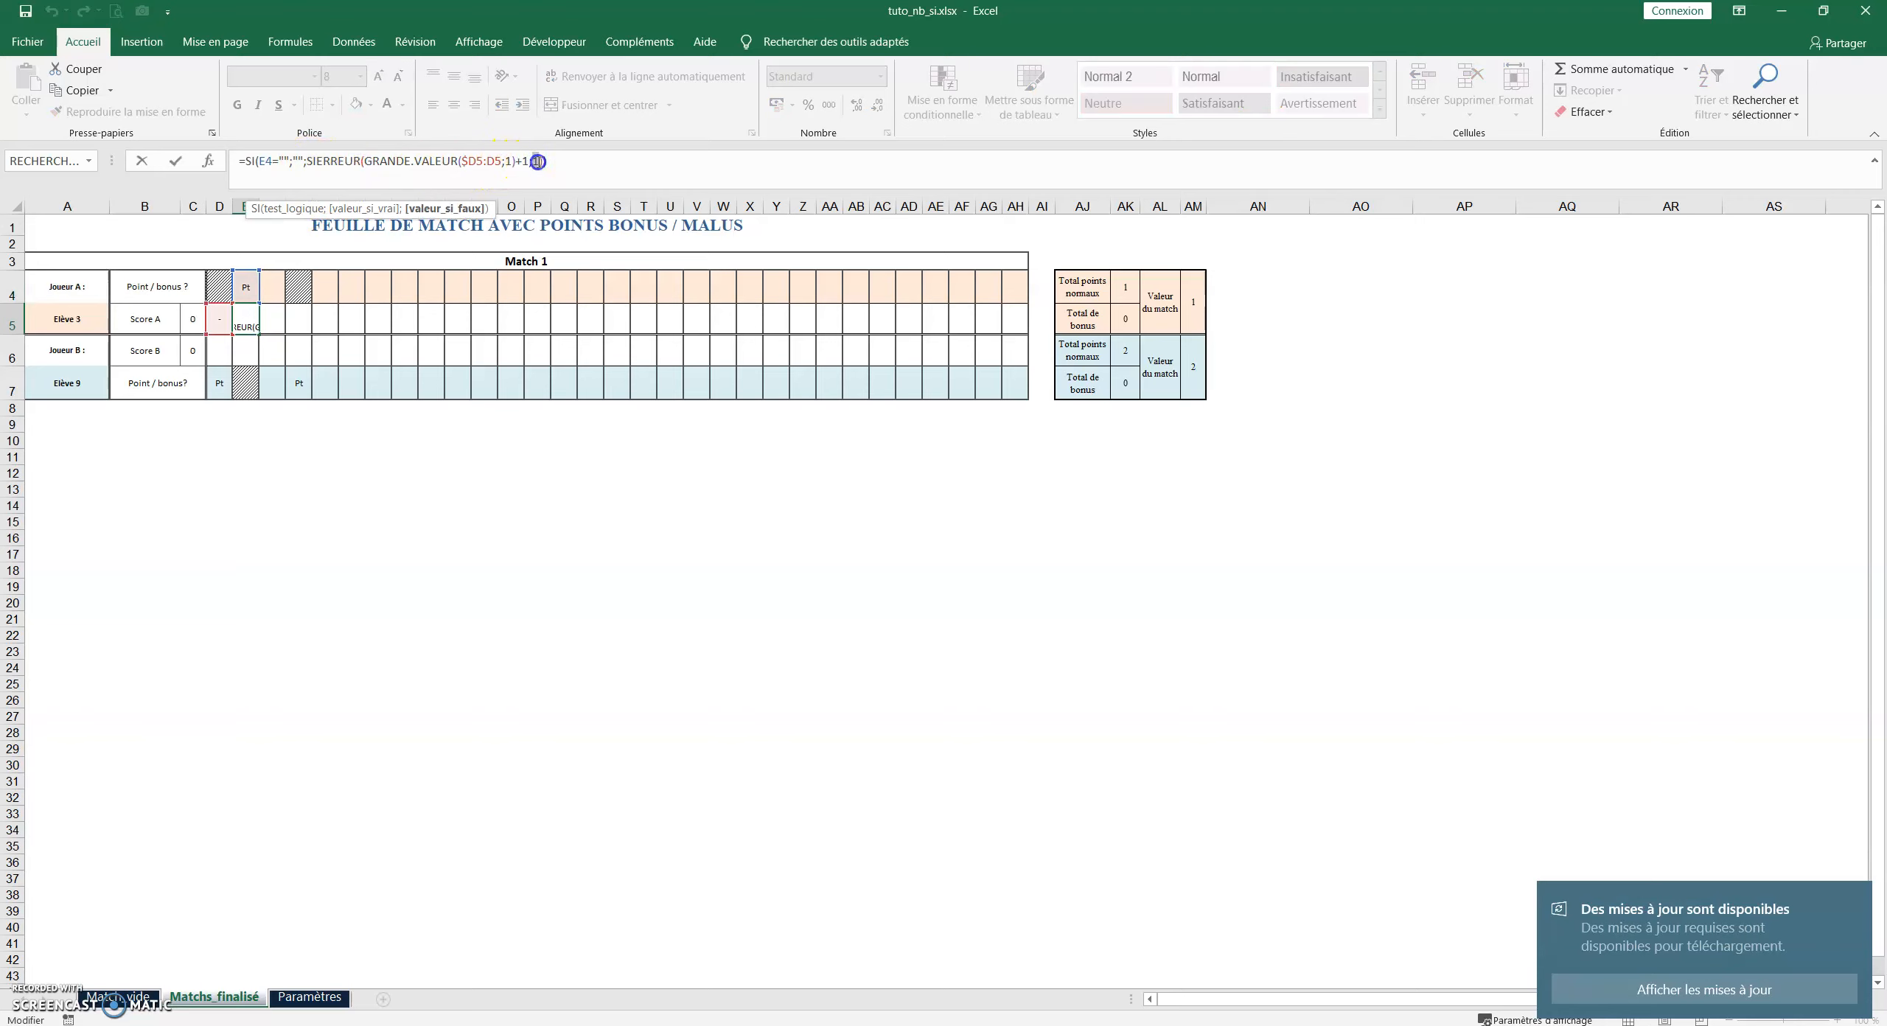
key(Escape)
Copy E5 and paste only its formula across E5:AH5
right_click(241, 325)
click(293, 357)
drag(242, 318, 1007, 320)
right_click(1011, 323)
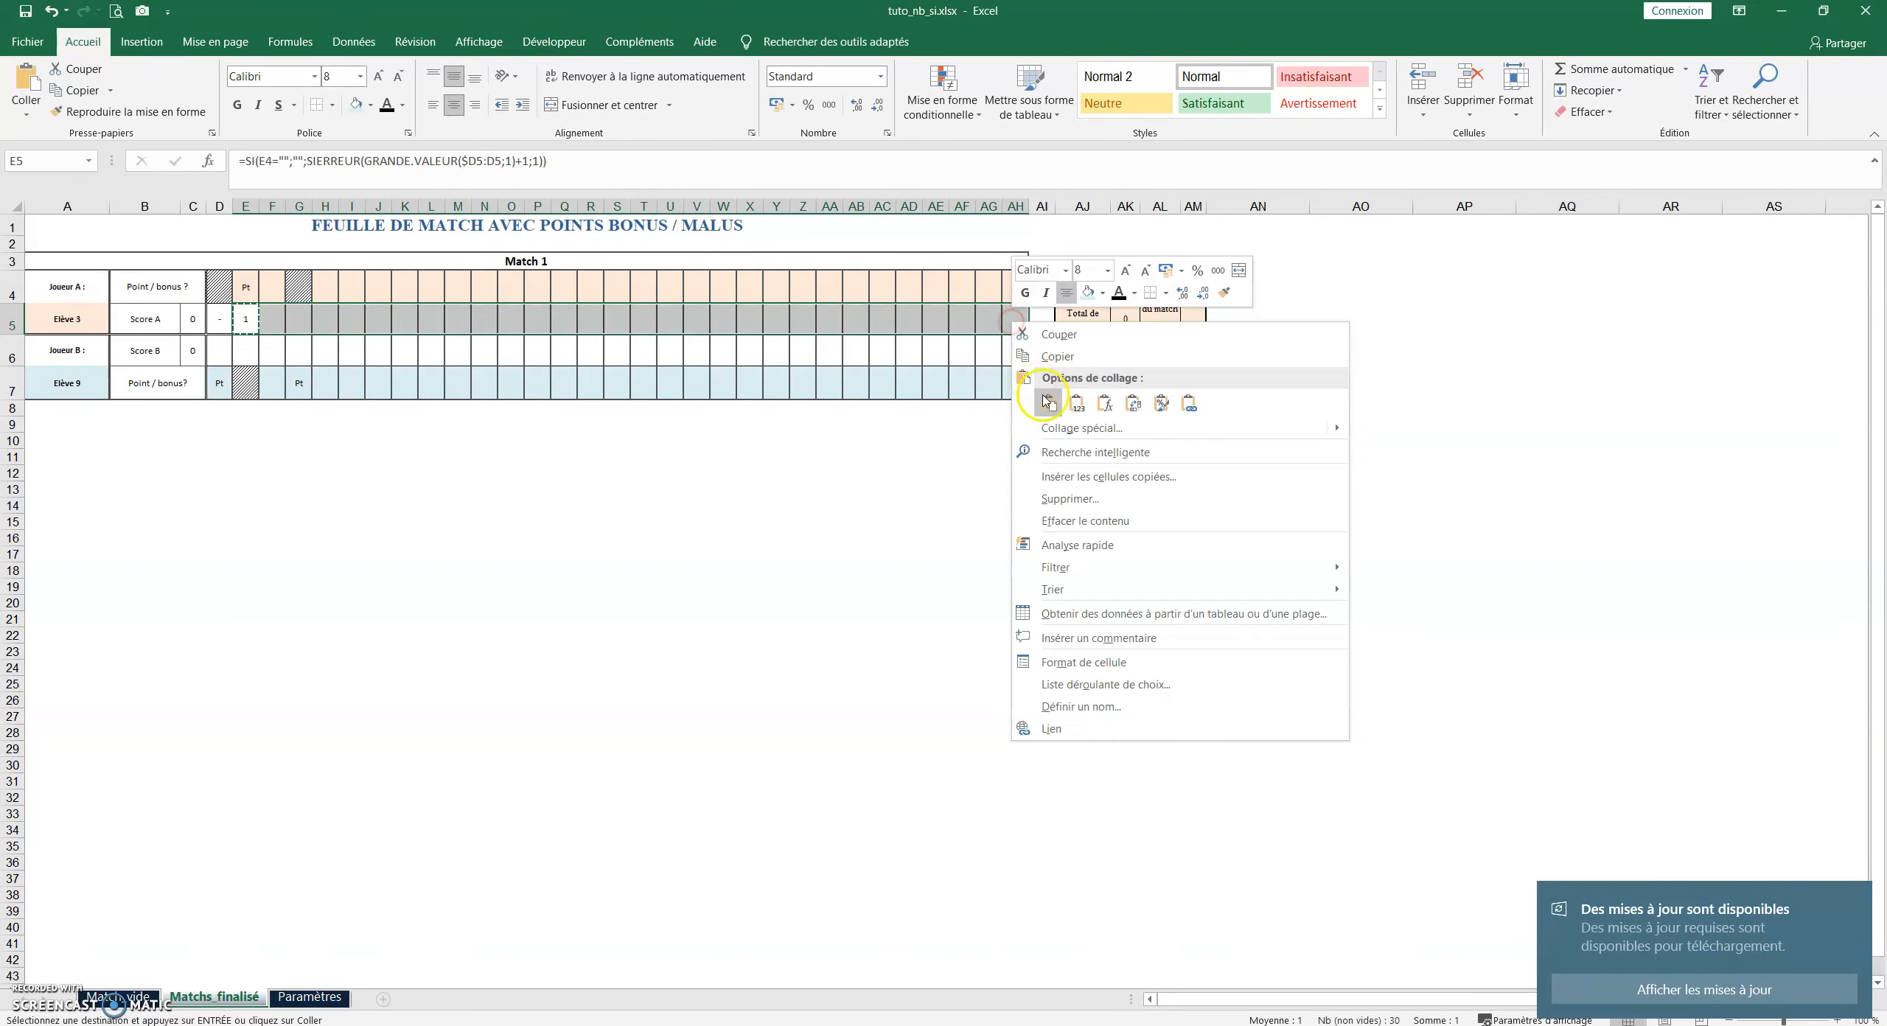
click(1104, 403)
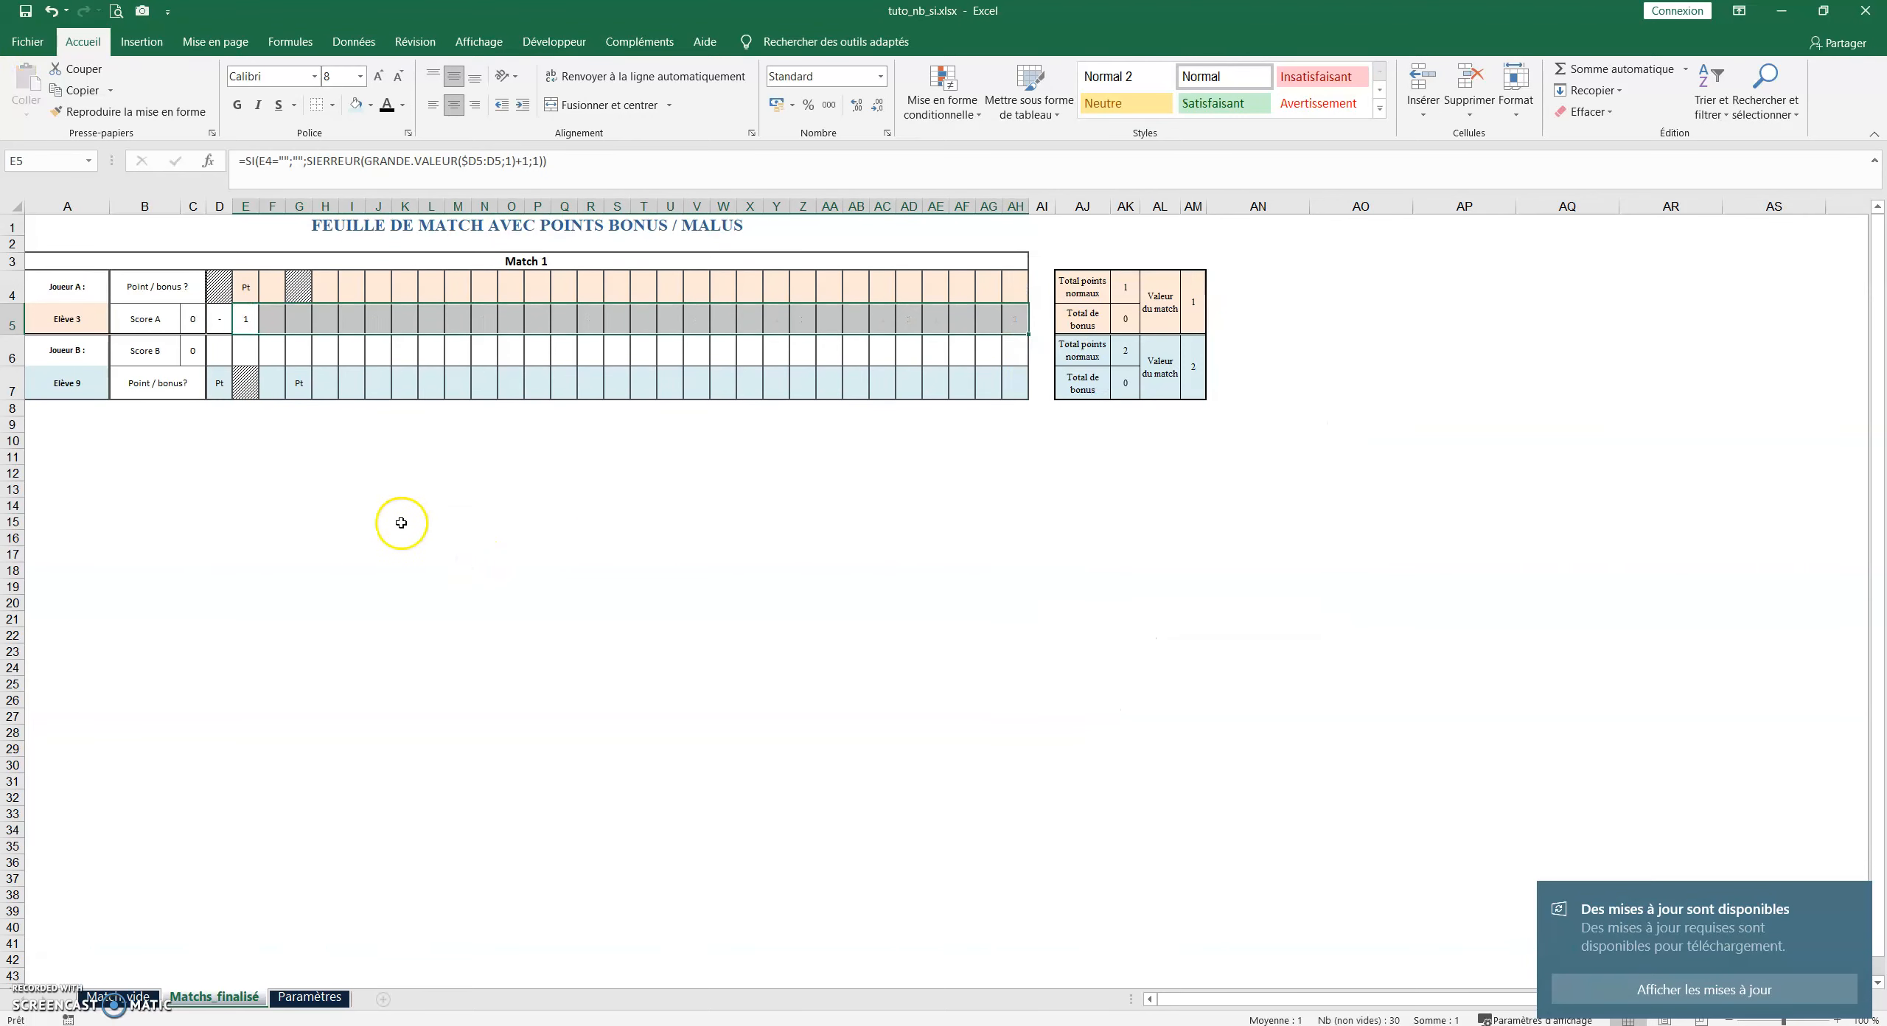
Clear E4, enter Pt in E7 and F4, and inspect player A's score formula in F5
click(246, 288)
click(242, 371)
click(267, 390)
click(252, 405)
click(272, 284)
click(294, 296)
click(280, 311)
click(273, 322)
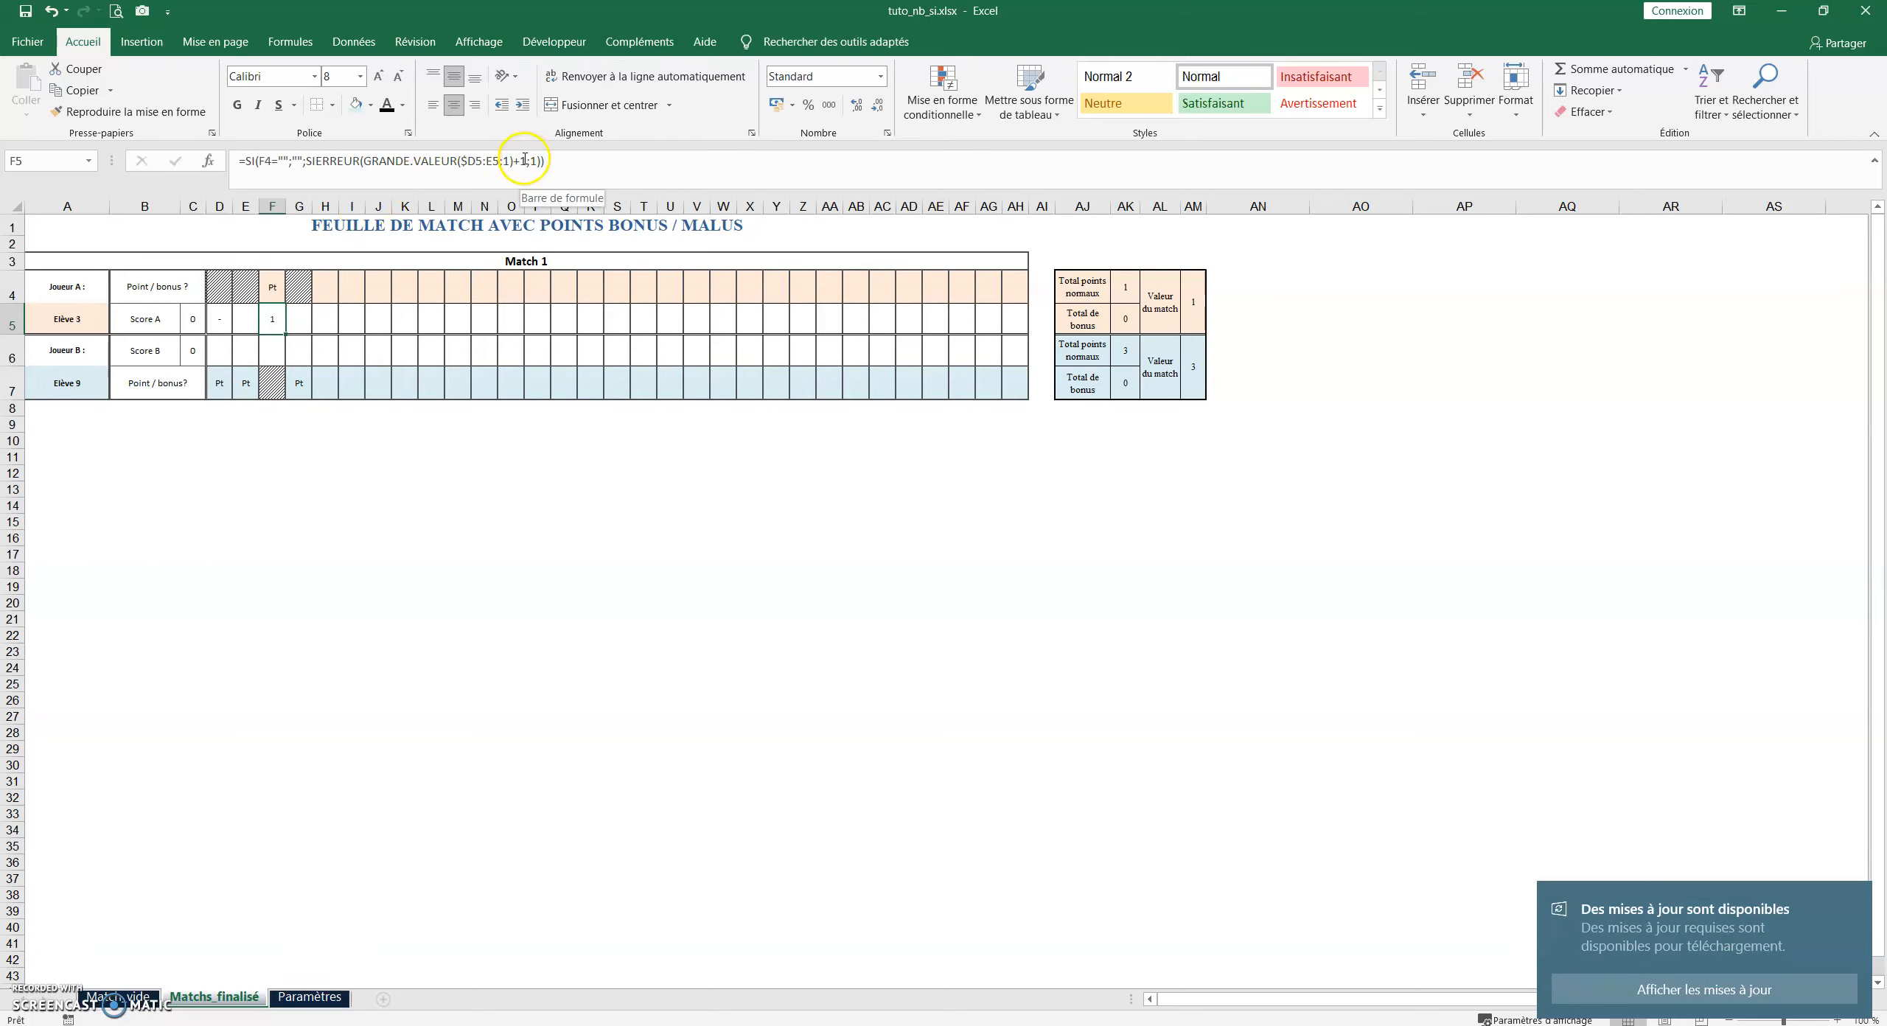
Enter Pt for player A in G4 and H4, with player B's entry in G7 cleared
click(299, 289)
click(320, 294)
click(304, 310)
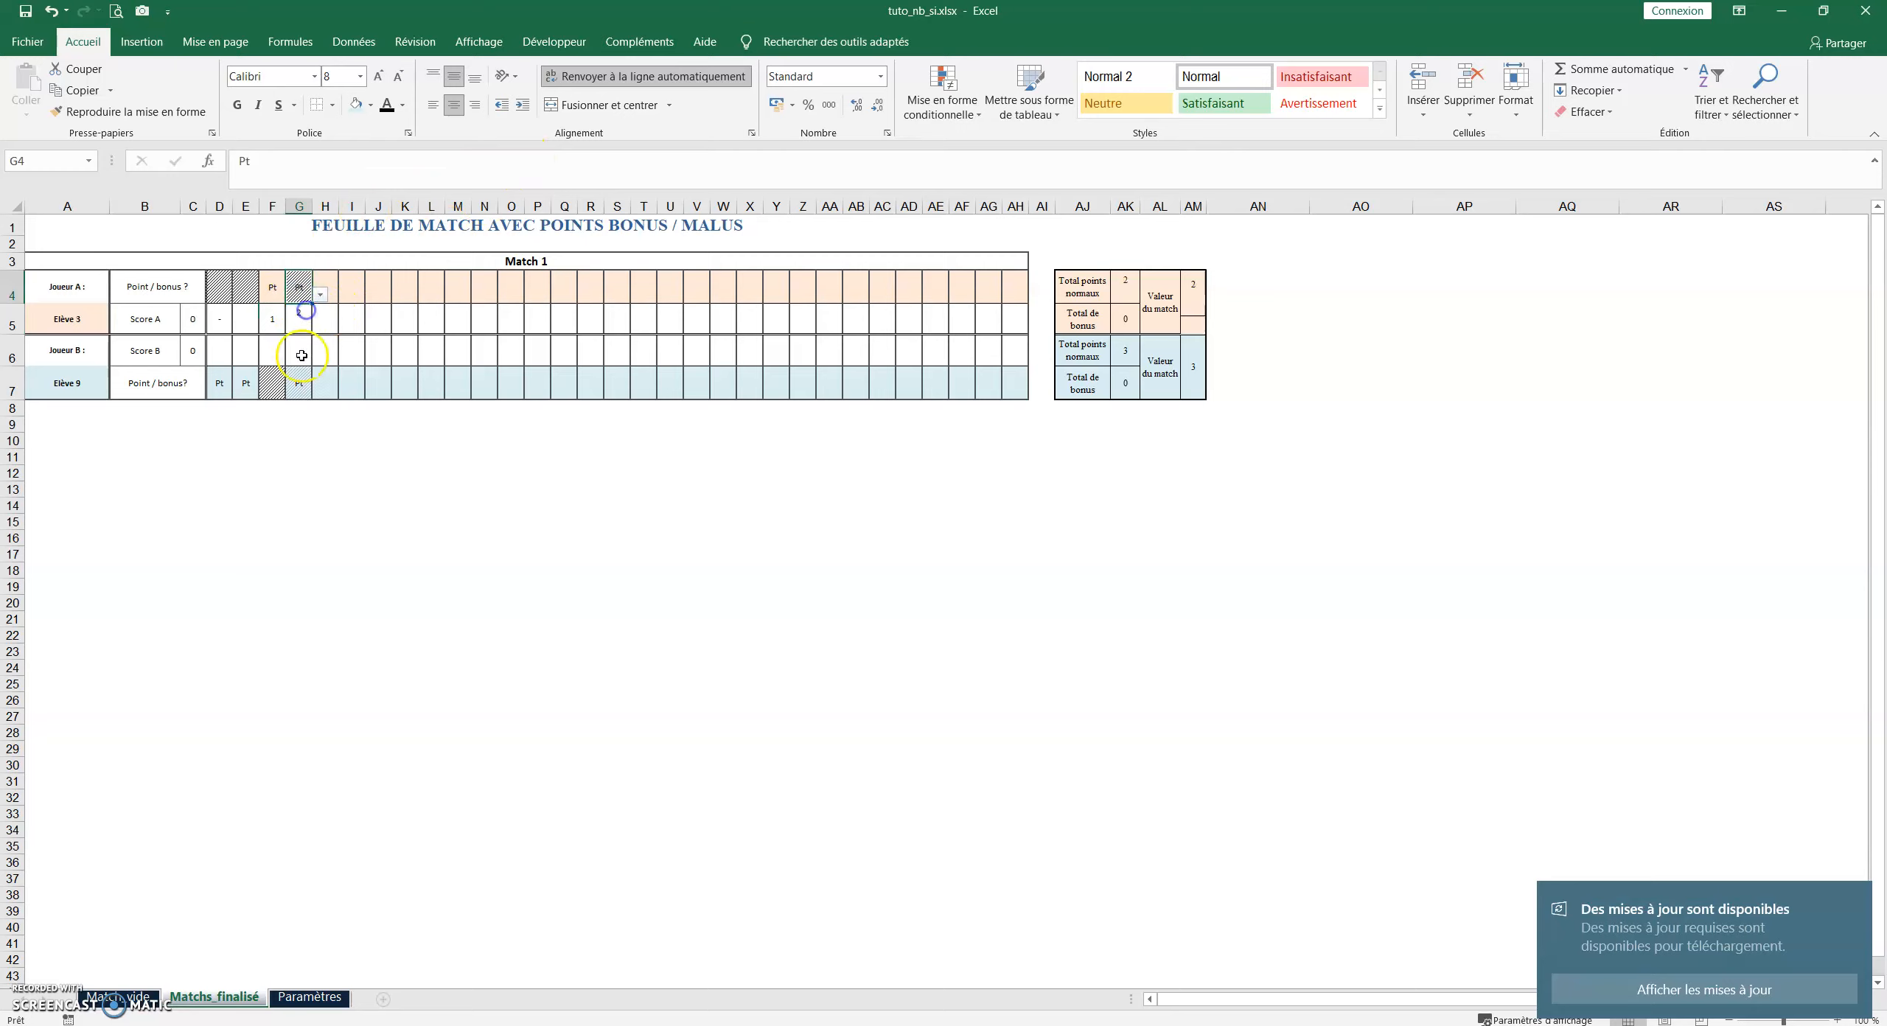
click(328, 283)
click(347, 295)
click(333, 311)
click(327, 470)
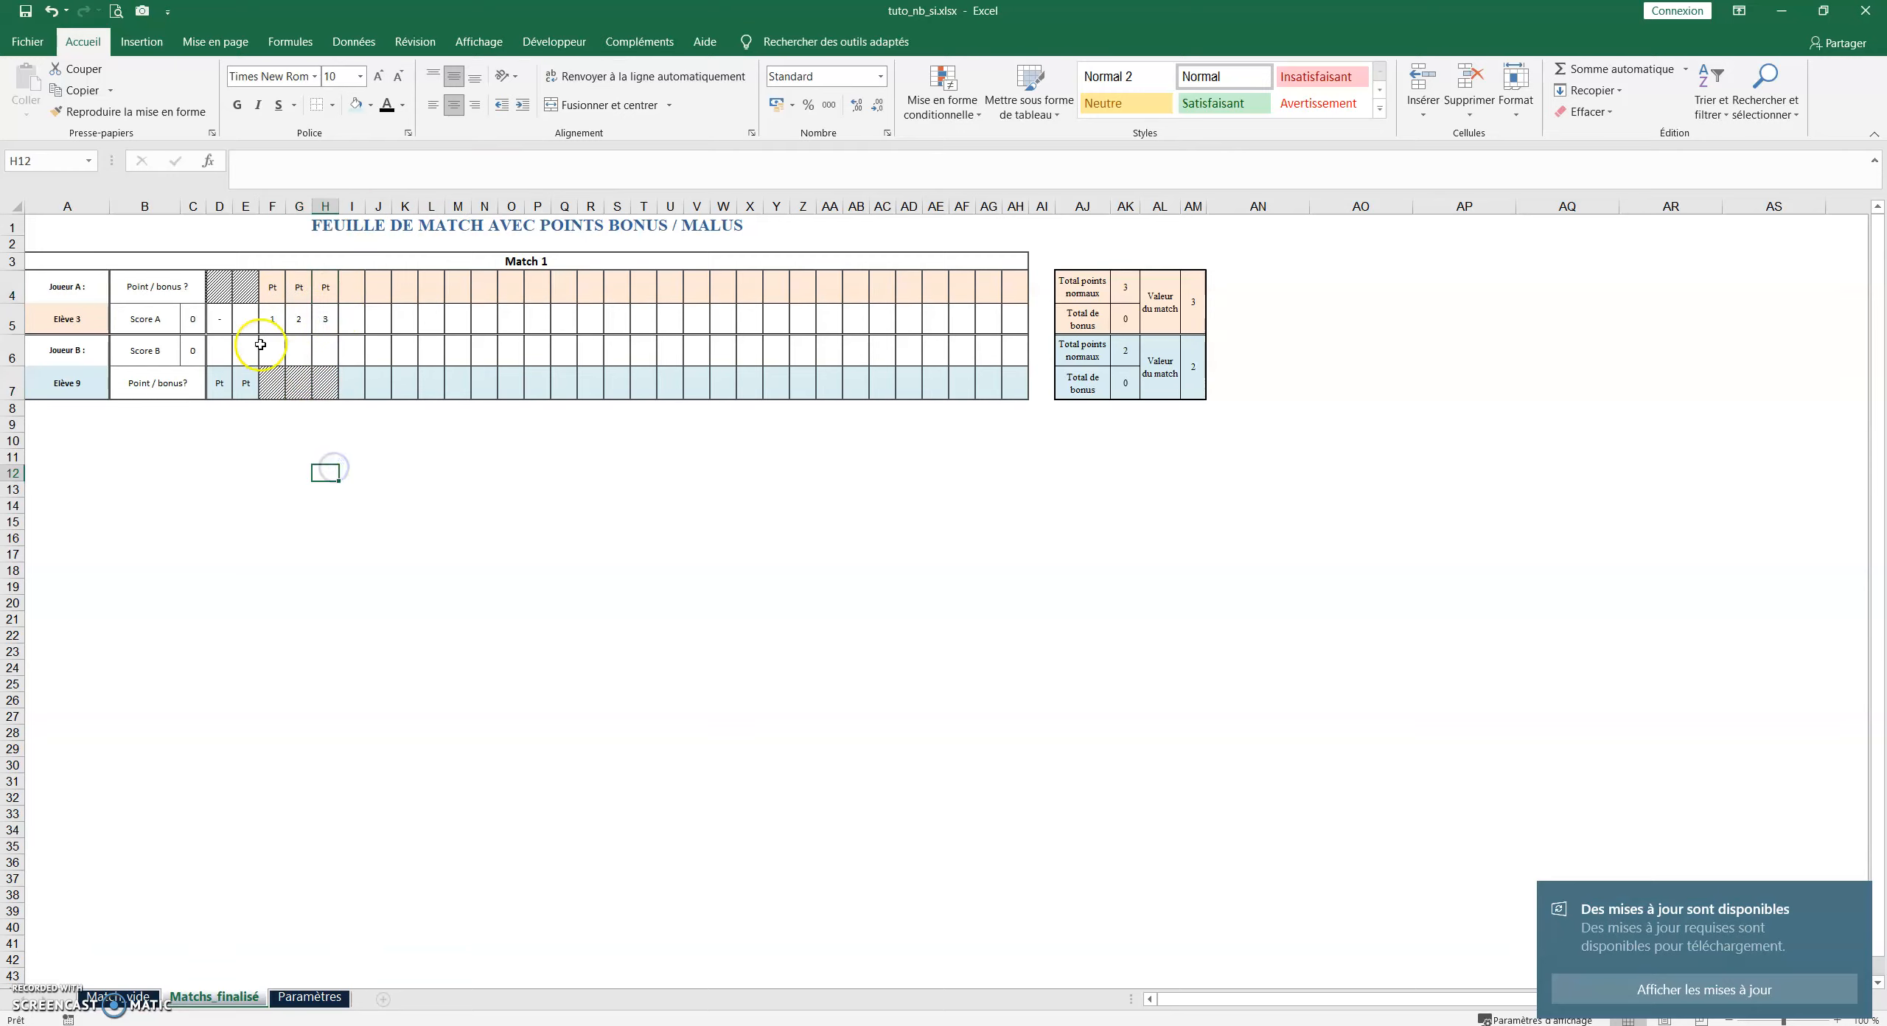
Nest E5's formula inside an outer SI that returns a dash when player B scores: SI(E7<>"";"-";…)
click(249, 324)
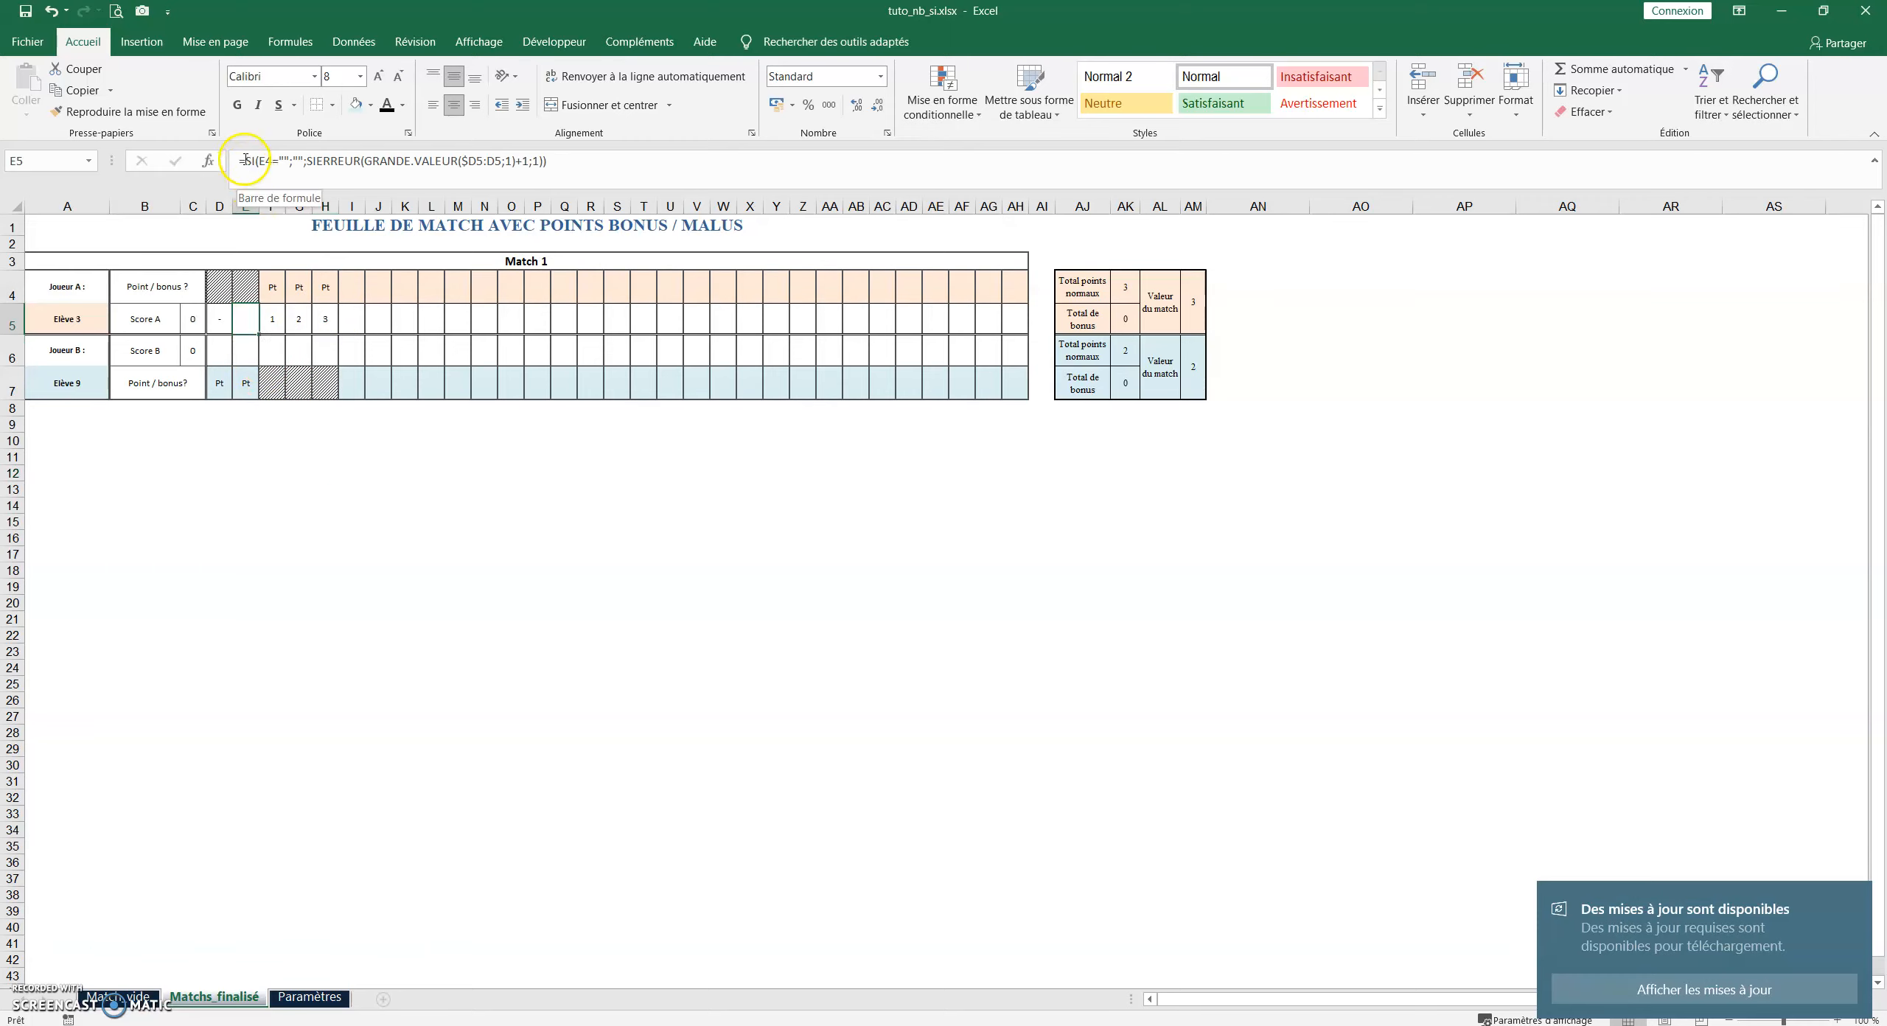
click(245, 161)
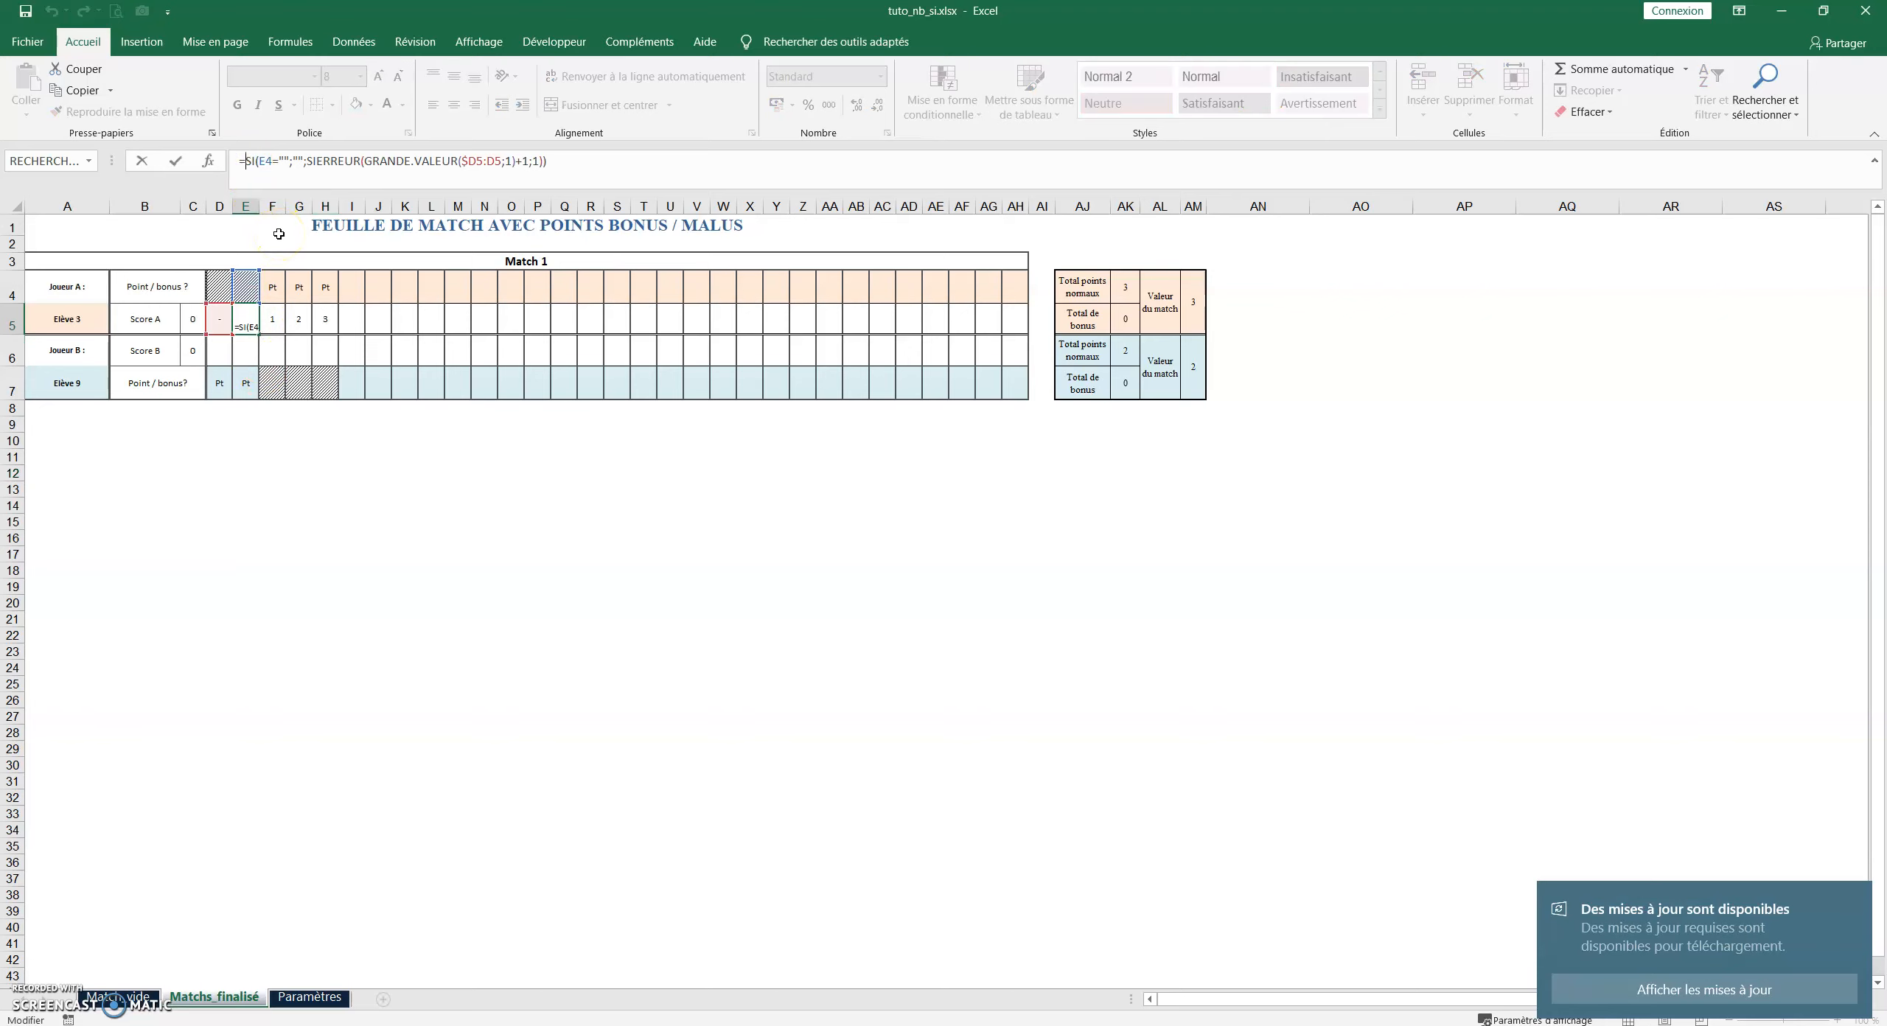
text(si()
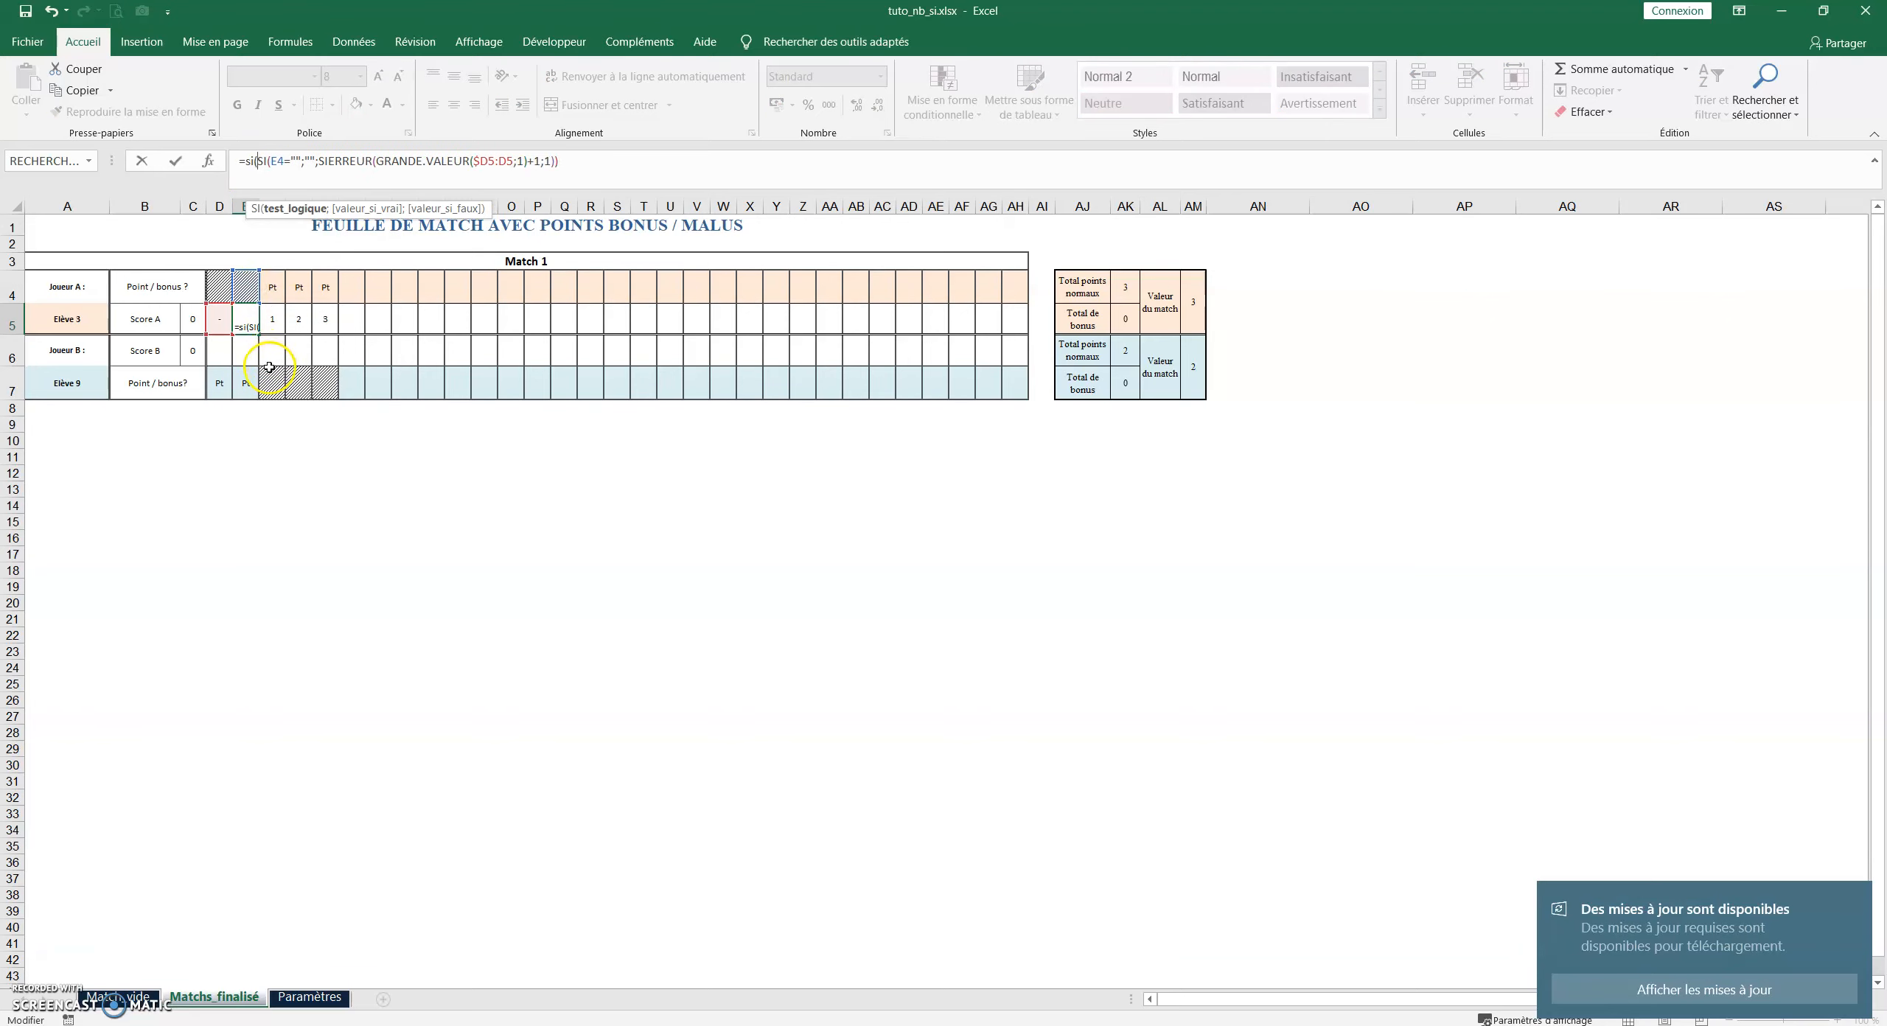
click(249, 385)
text(<>"";"-")
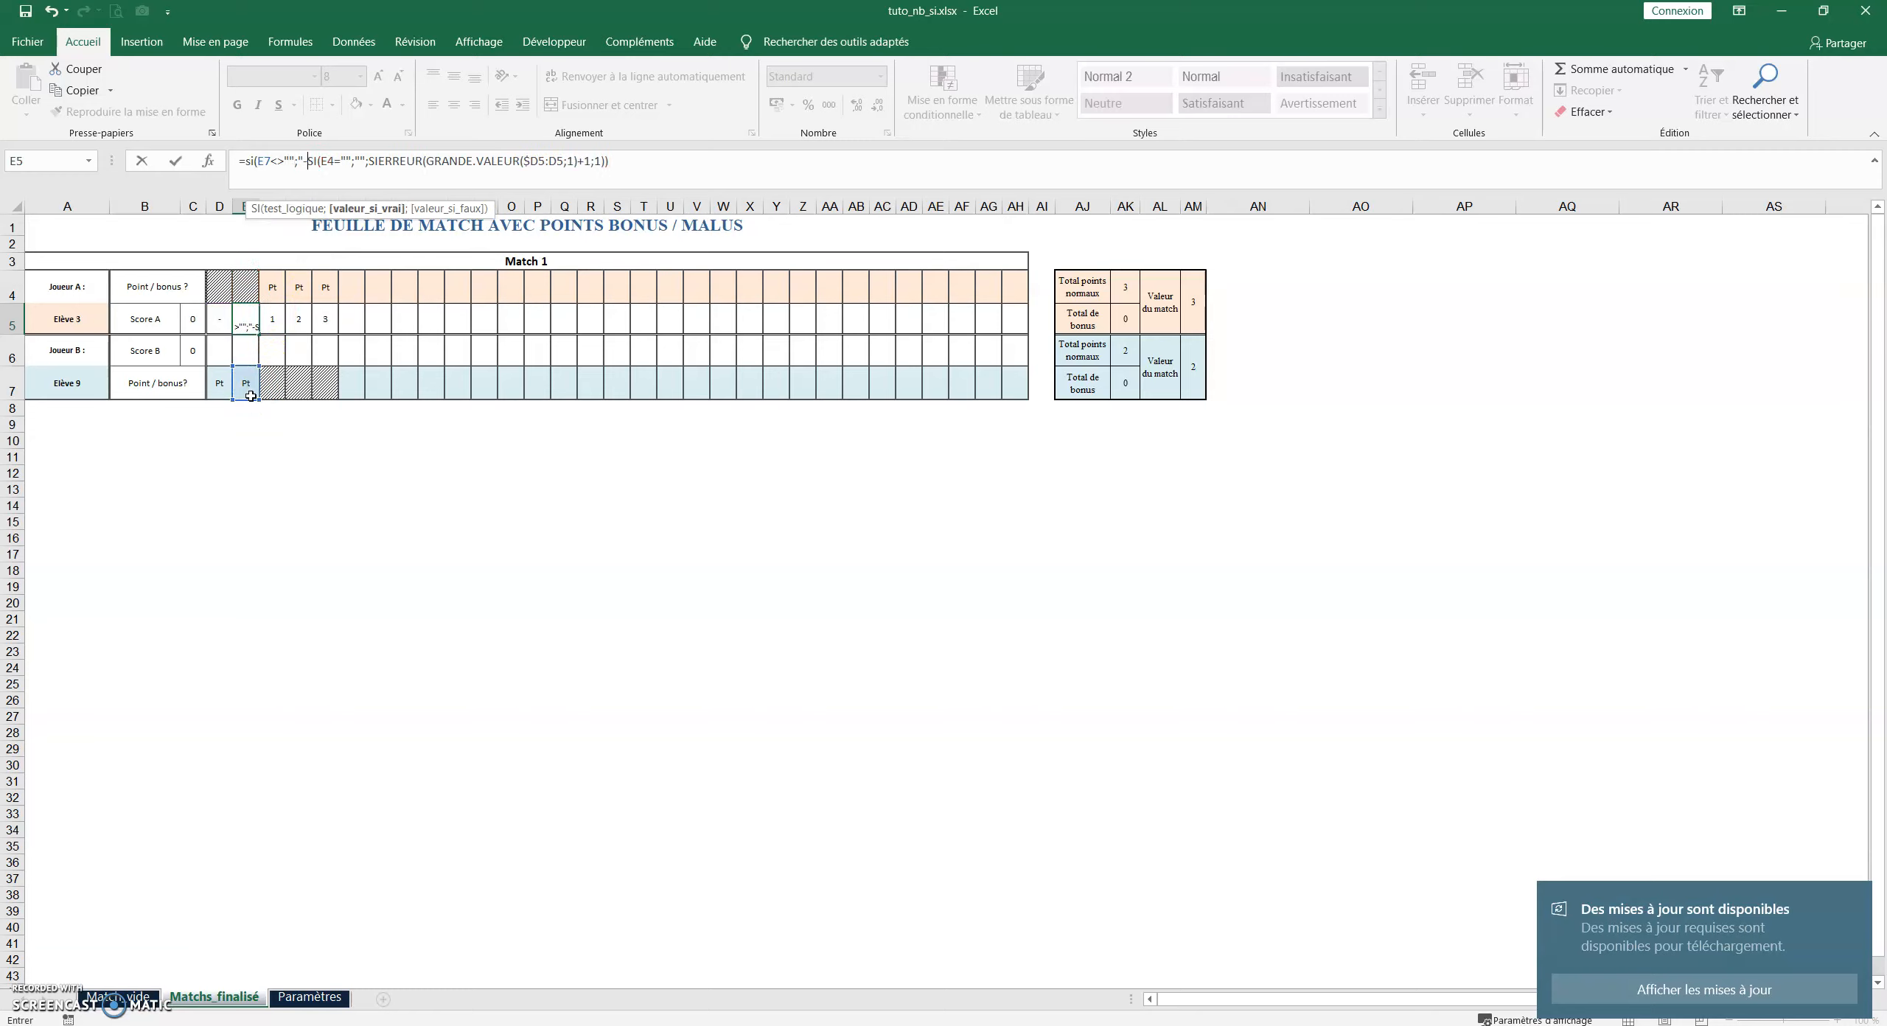
text(;)
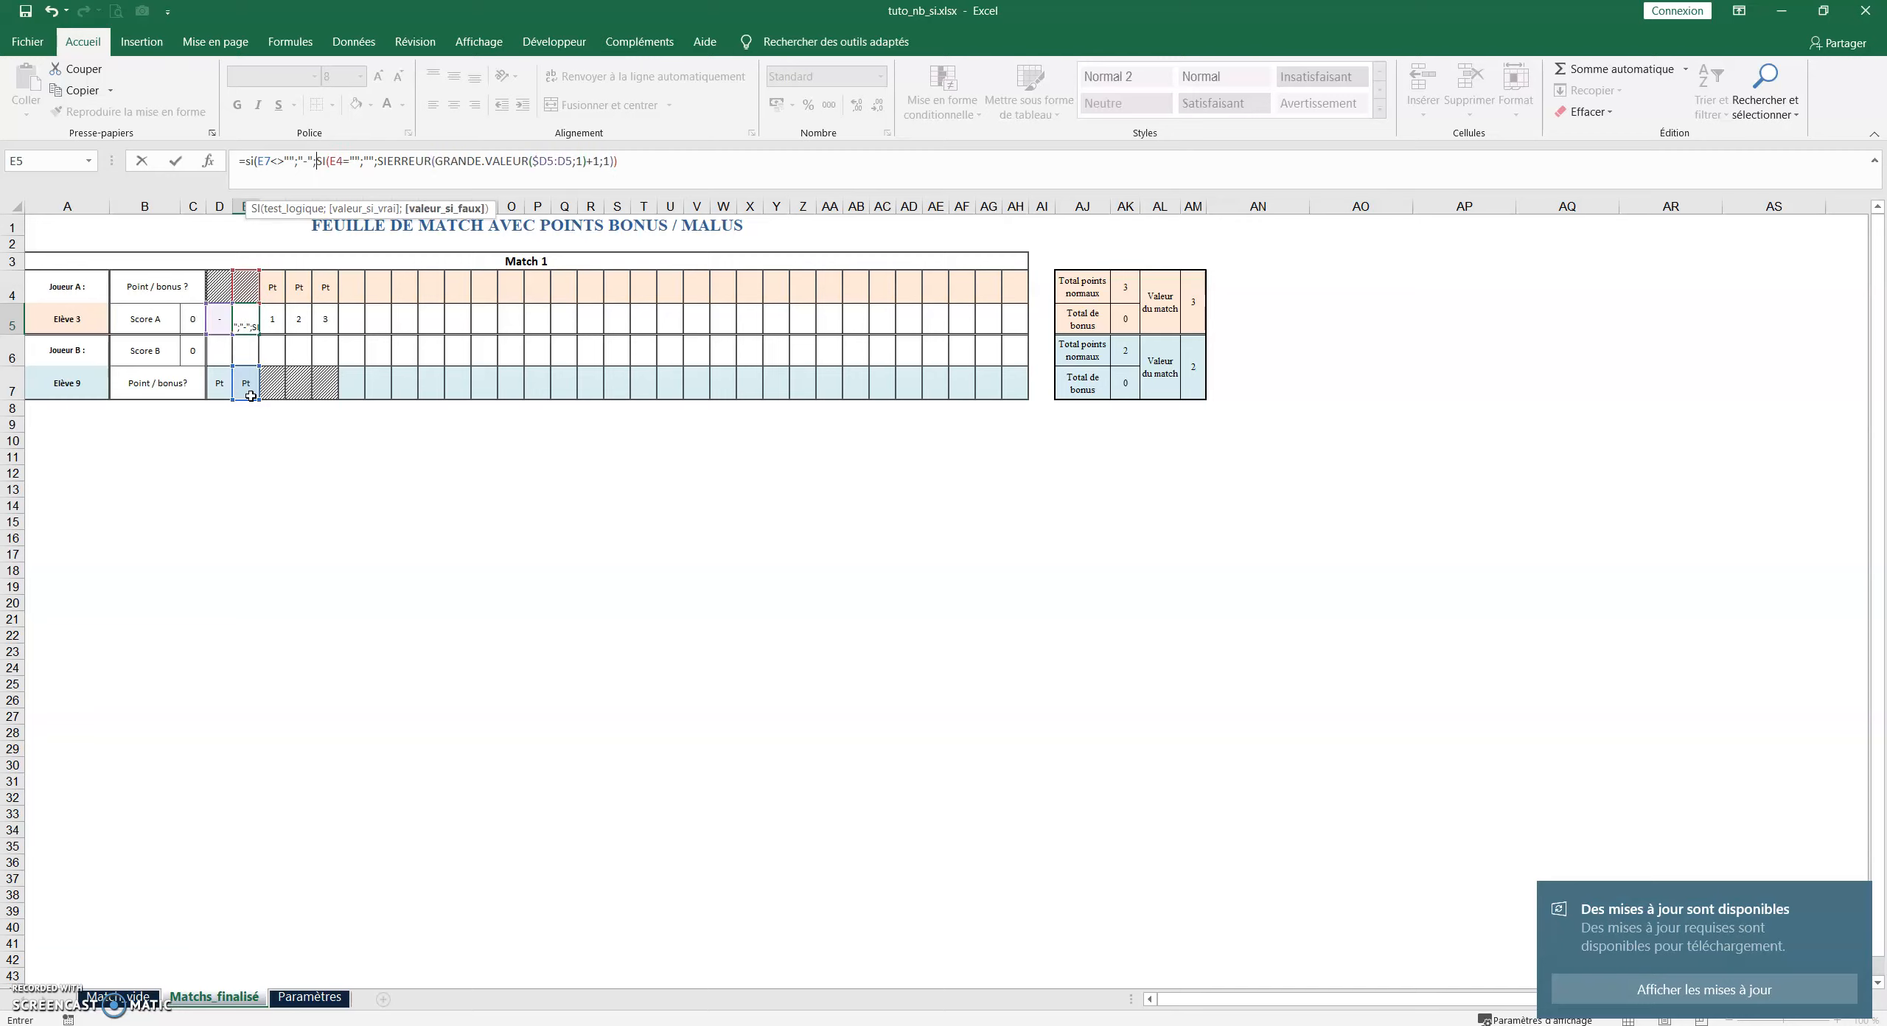
click(631, 165)
key(Return)
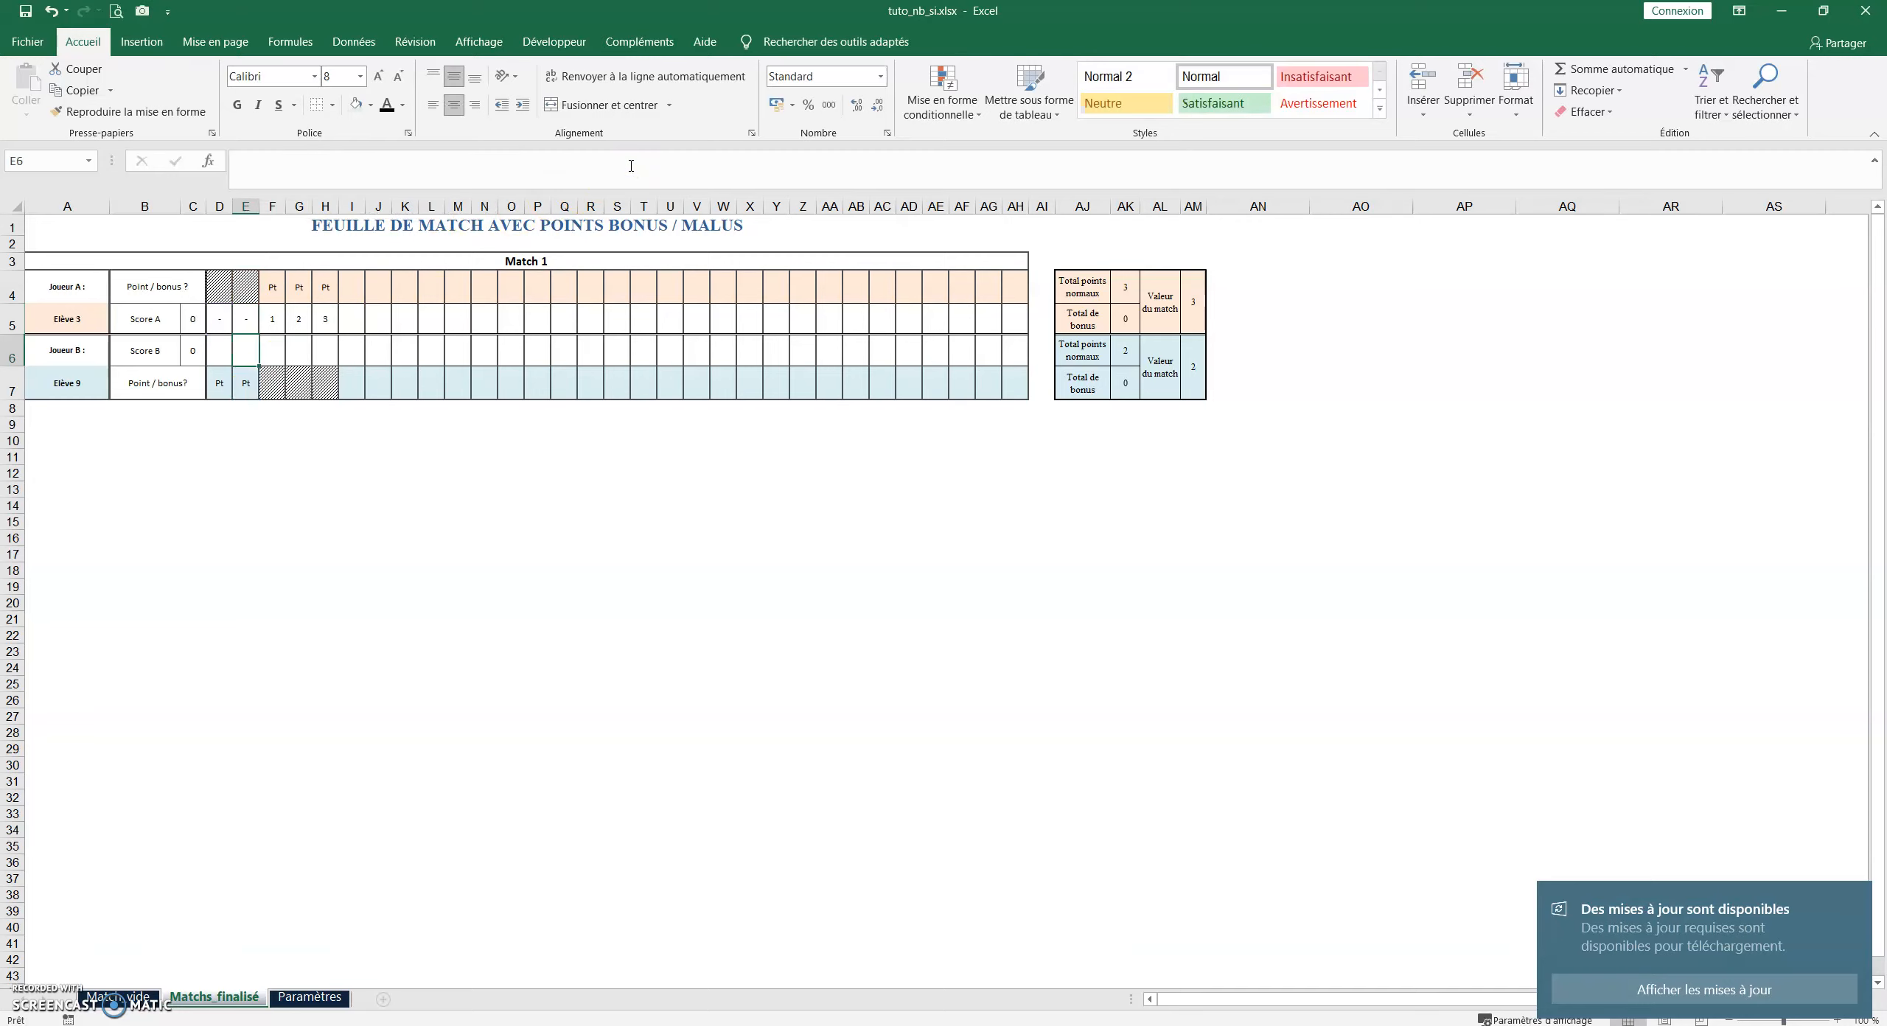
Apply E5's formula with the dash condition to the whole score A row E5:AH5, pasting formulas only
right_click(252, 323)
click(300, 357)
drag(251, 320, 1018, 319)
right_click(1018, 318)
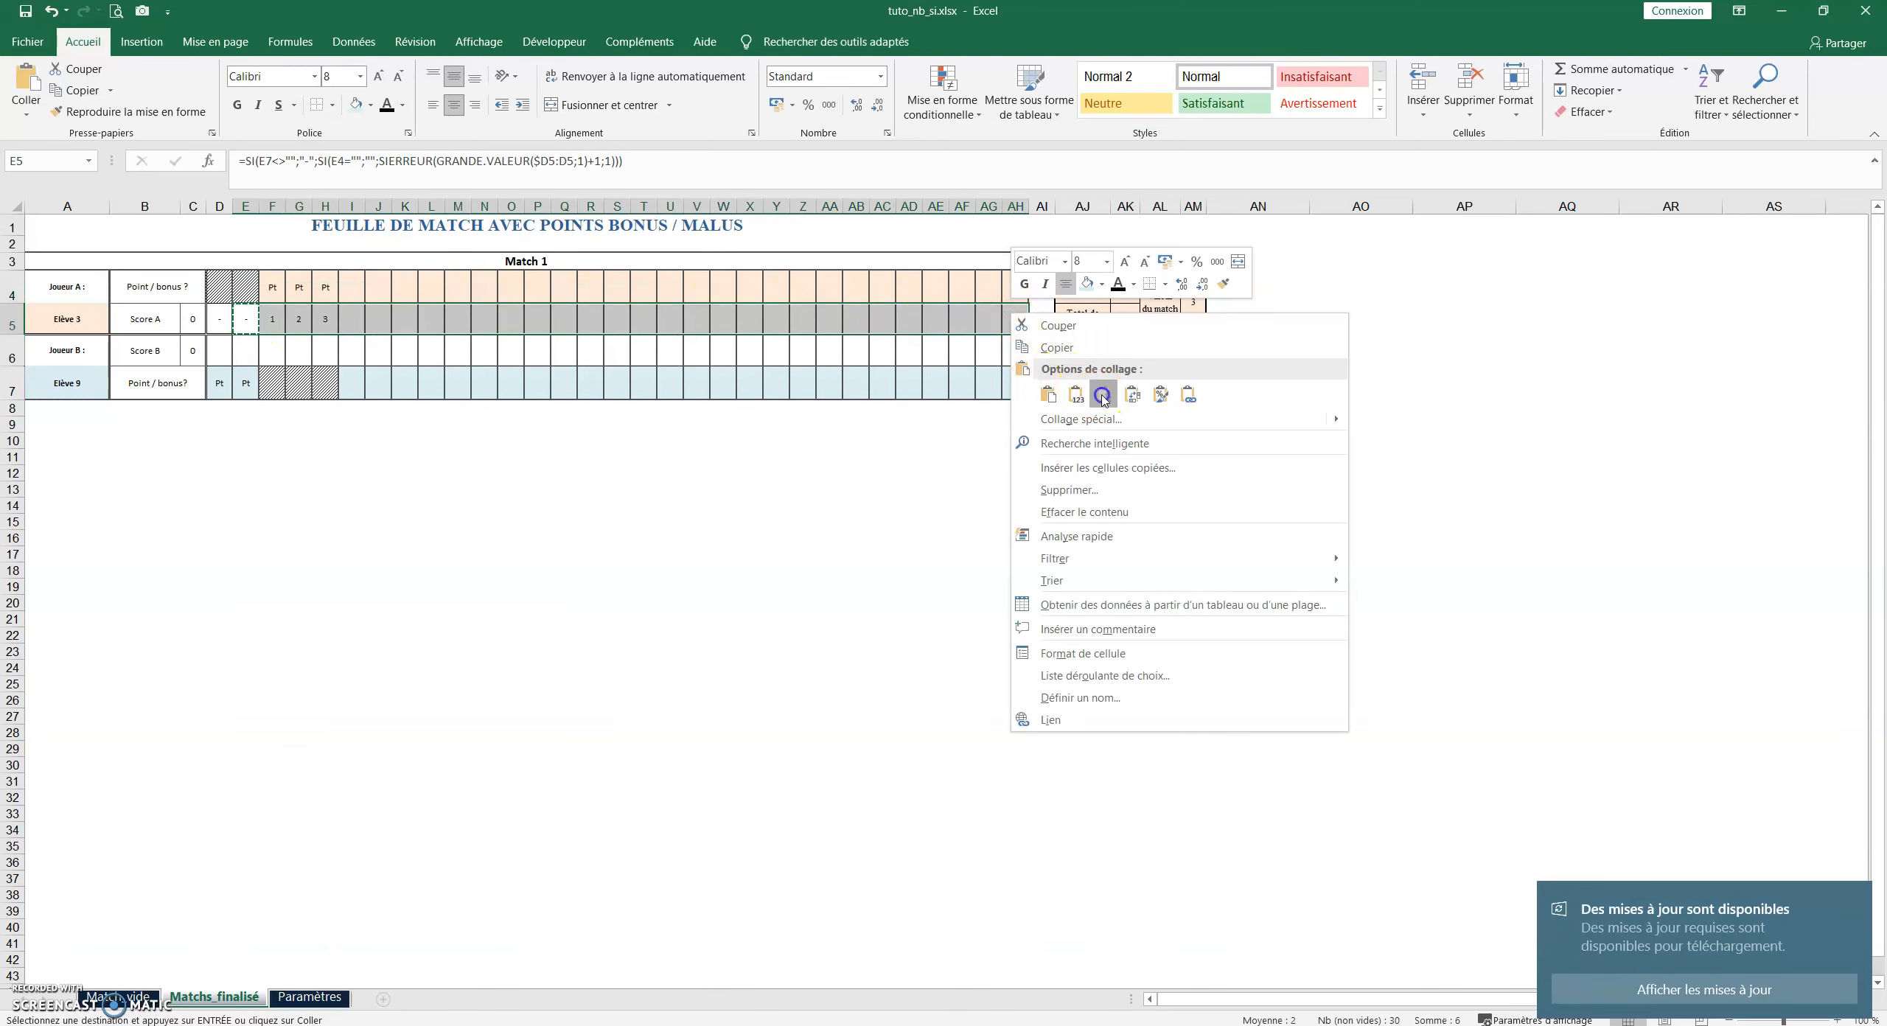
click(1103, 396)
click(490, 556)
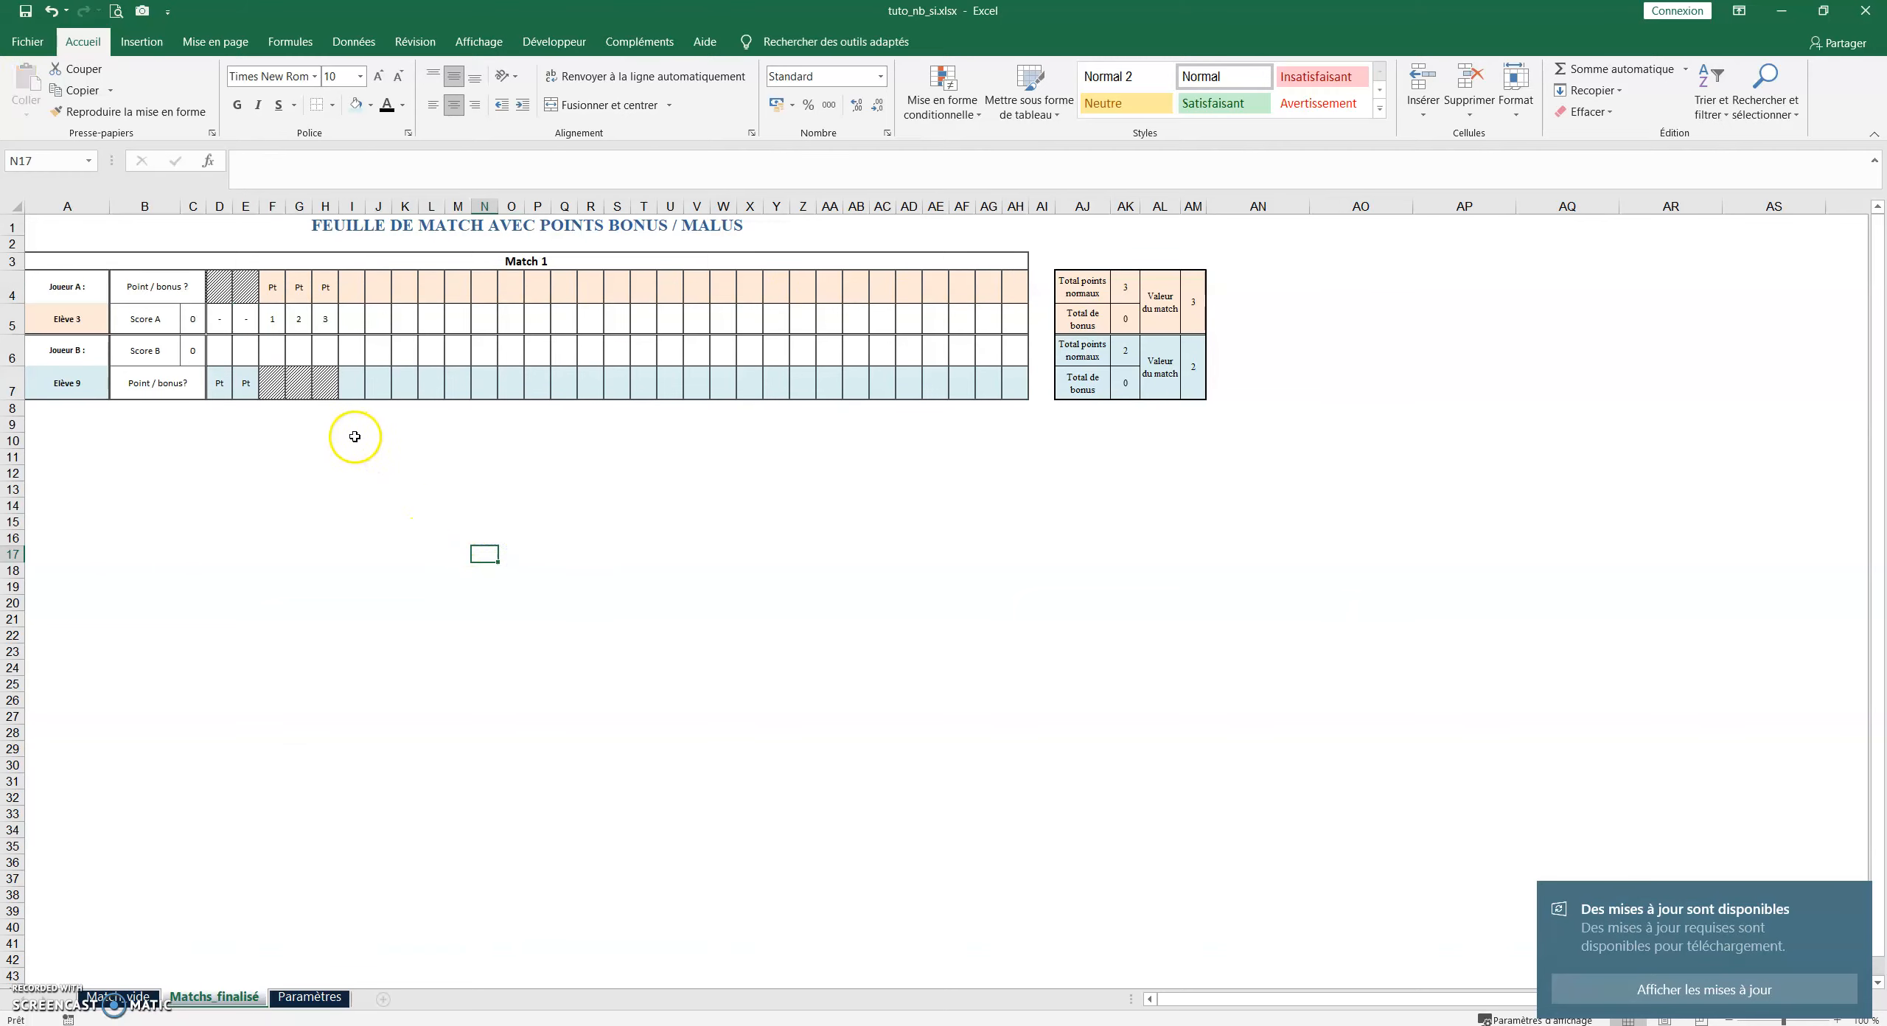
Test alternating points by entering Pt in I7 and J7 for player B and in K4 for player A
click(352, 383)
click(374, 391)
click(361, 409)
click(379, 384)
click(400, 391)
click(387, 409)
click(400, 286)
click(426, 294)
click(411, 312)
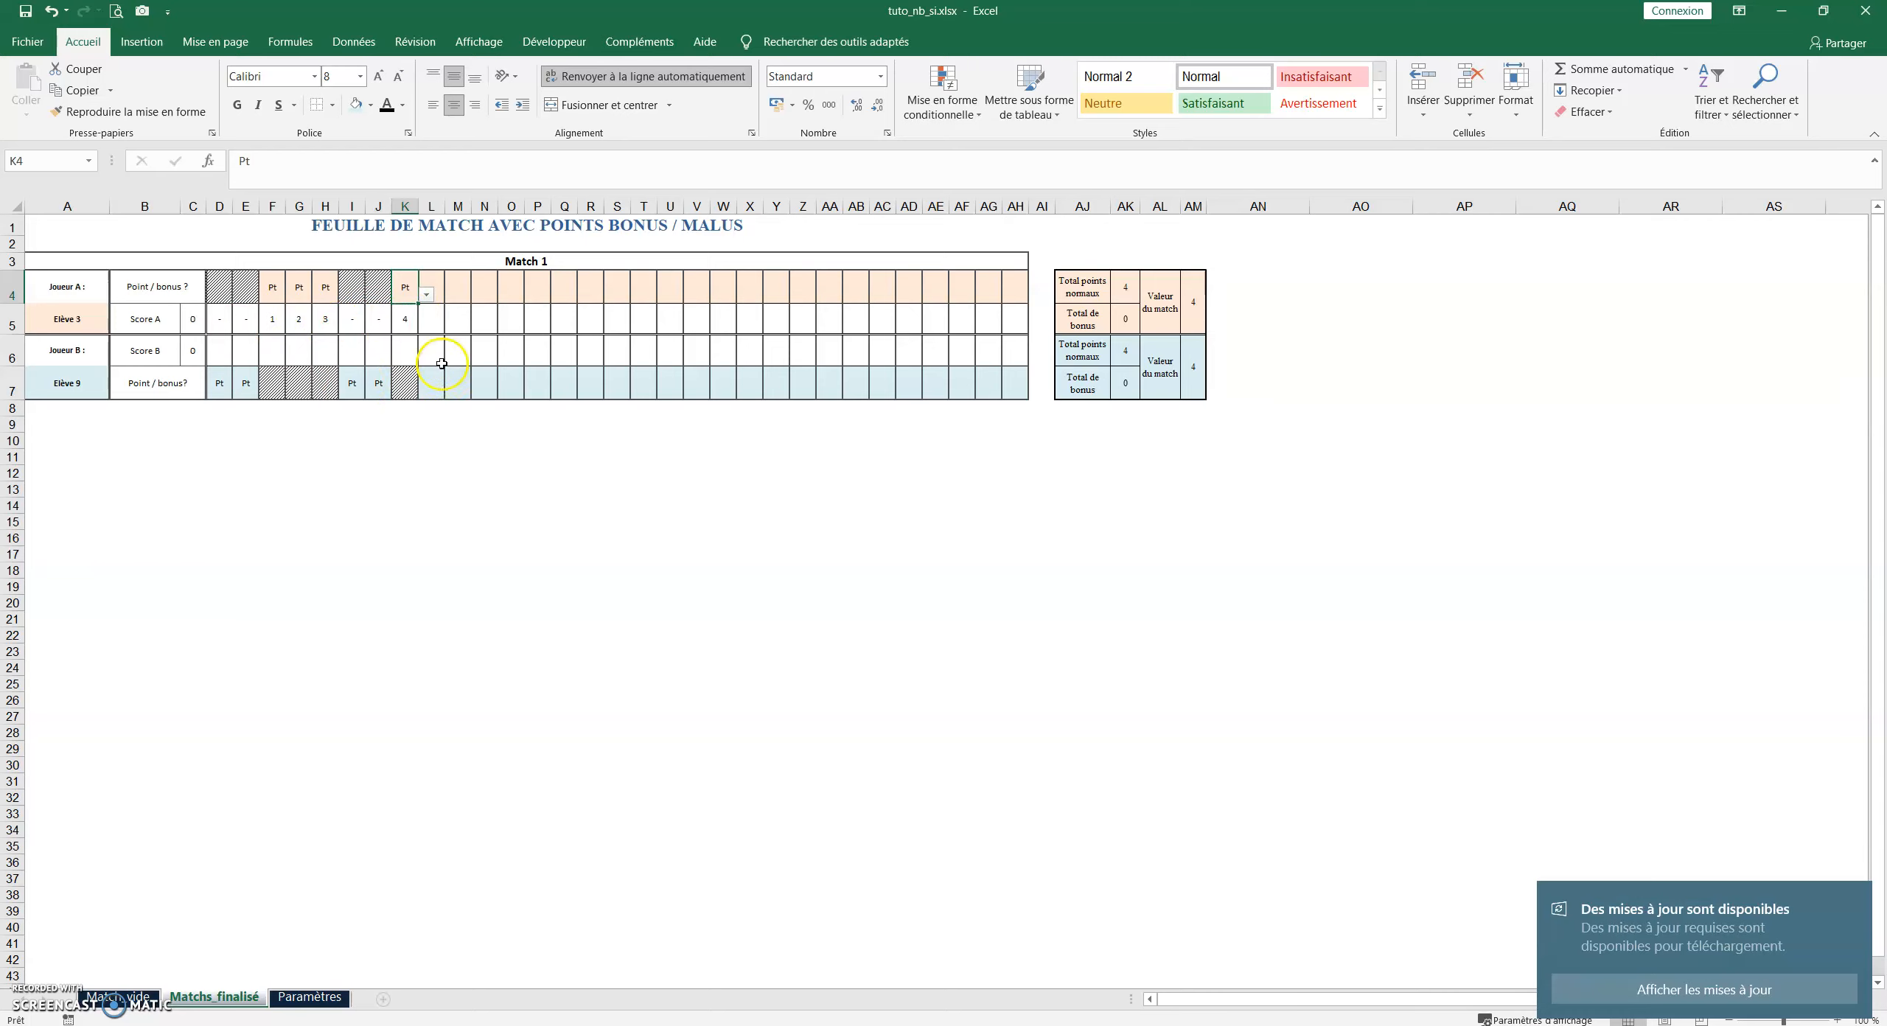
Continue the test match by entering Pt in L4 for player A and in M7 for player B
click(430, 316)
drag(445, 333, 1014, 315)
click(832, 496)
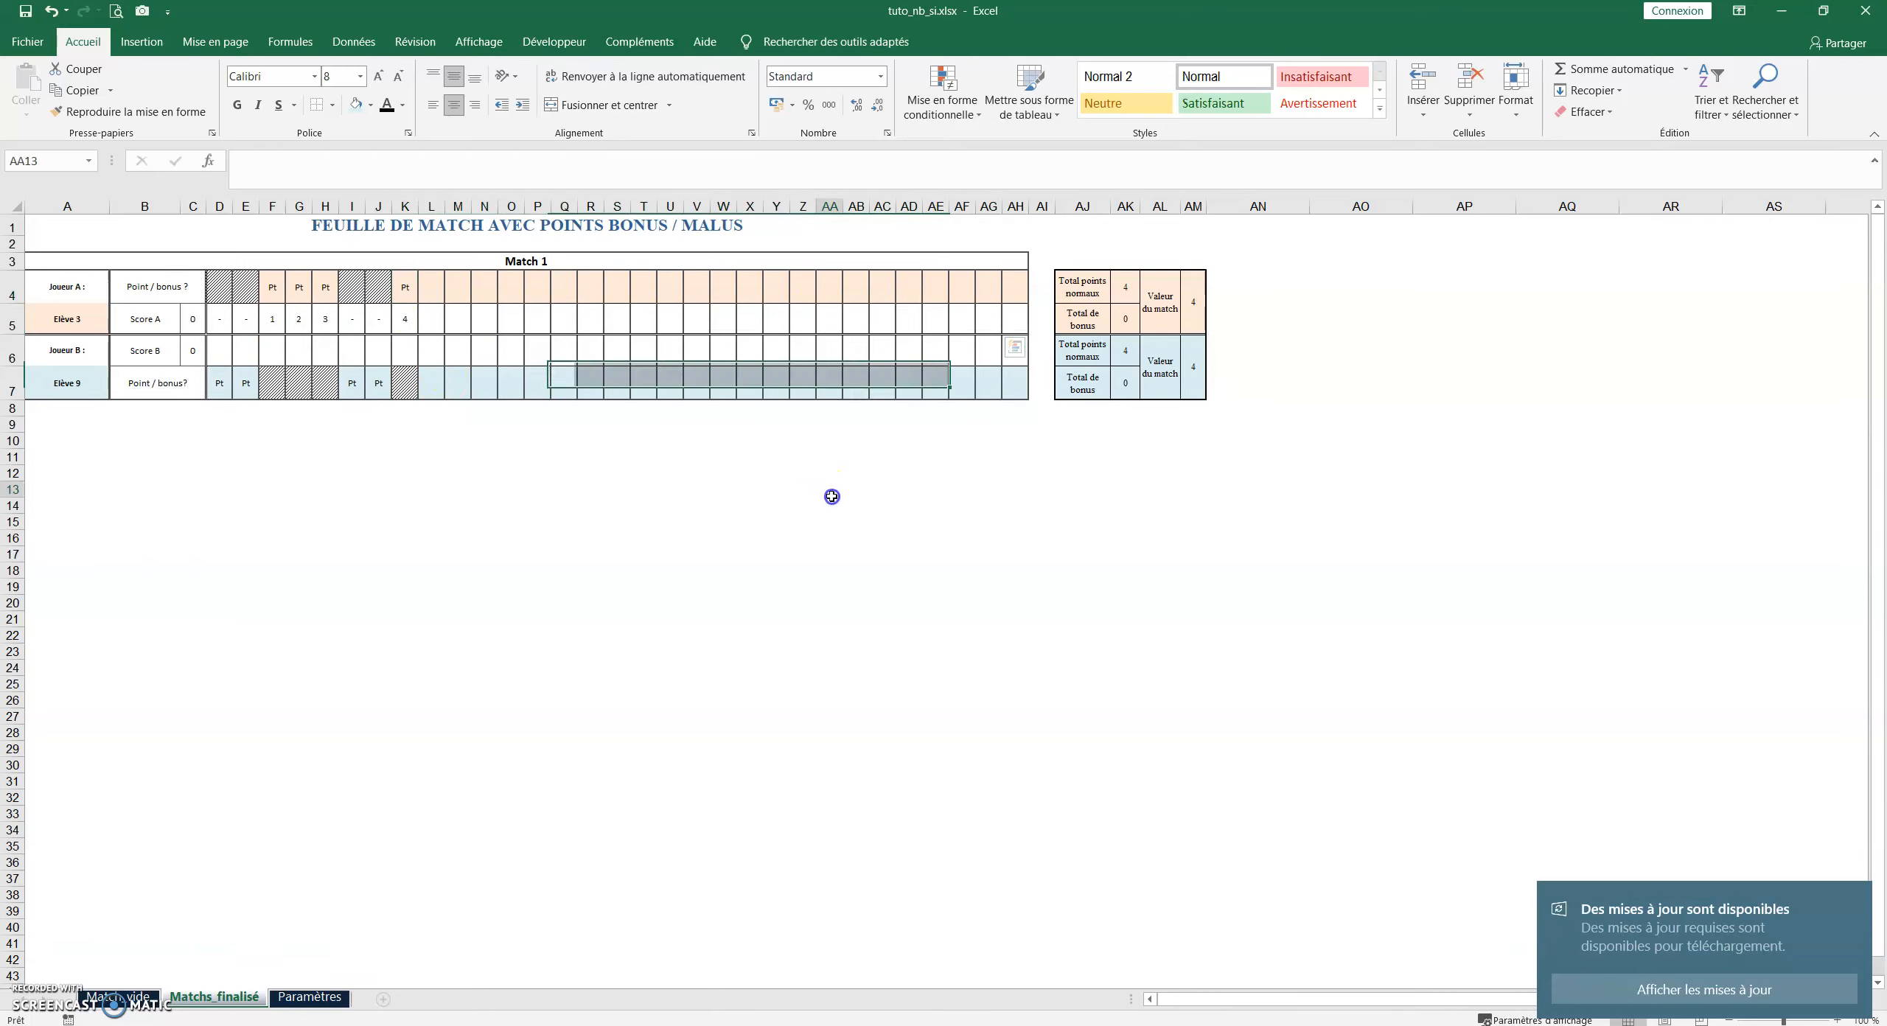
click(434, 288)
click(453, 294)
click(438, 310)
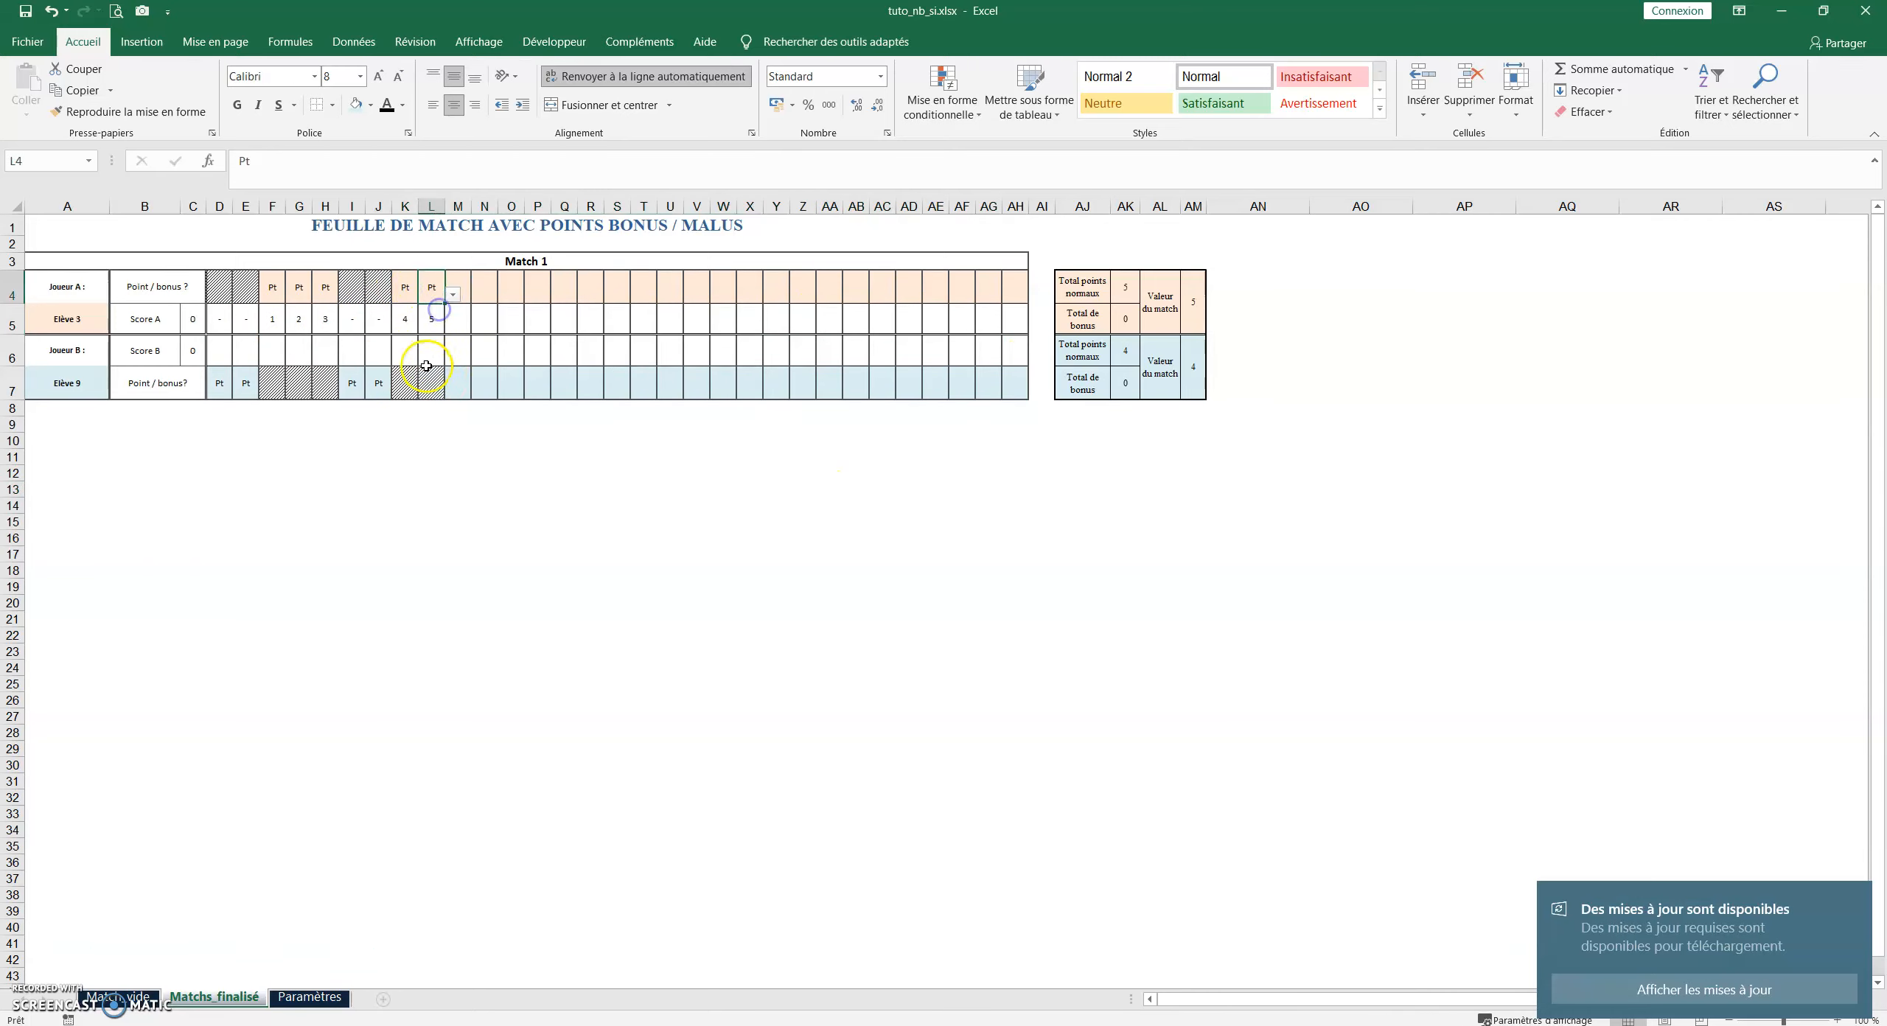
click(458, 381)
click(479, 392)
click(469, 411)
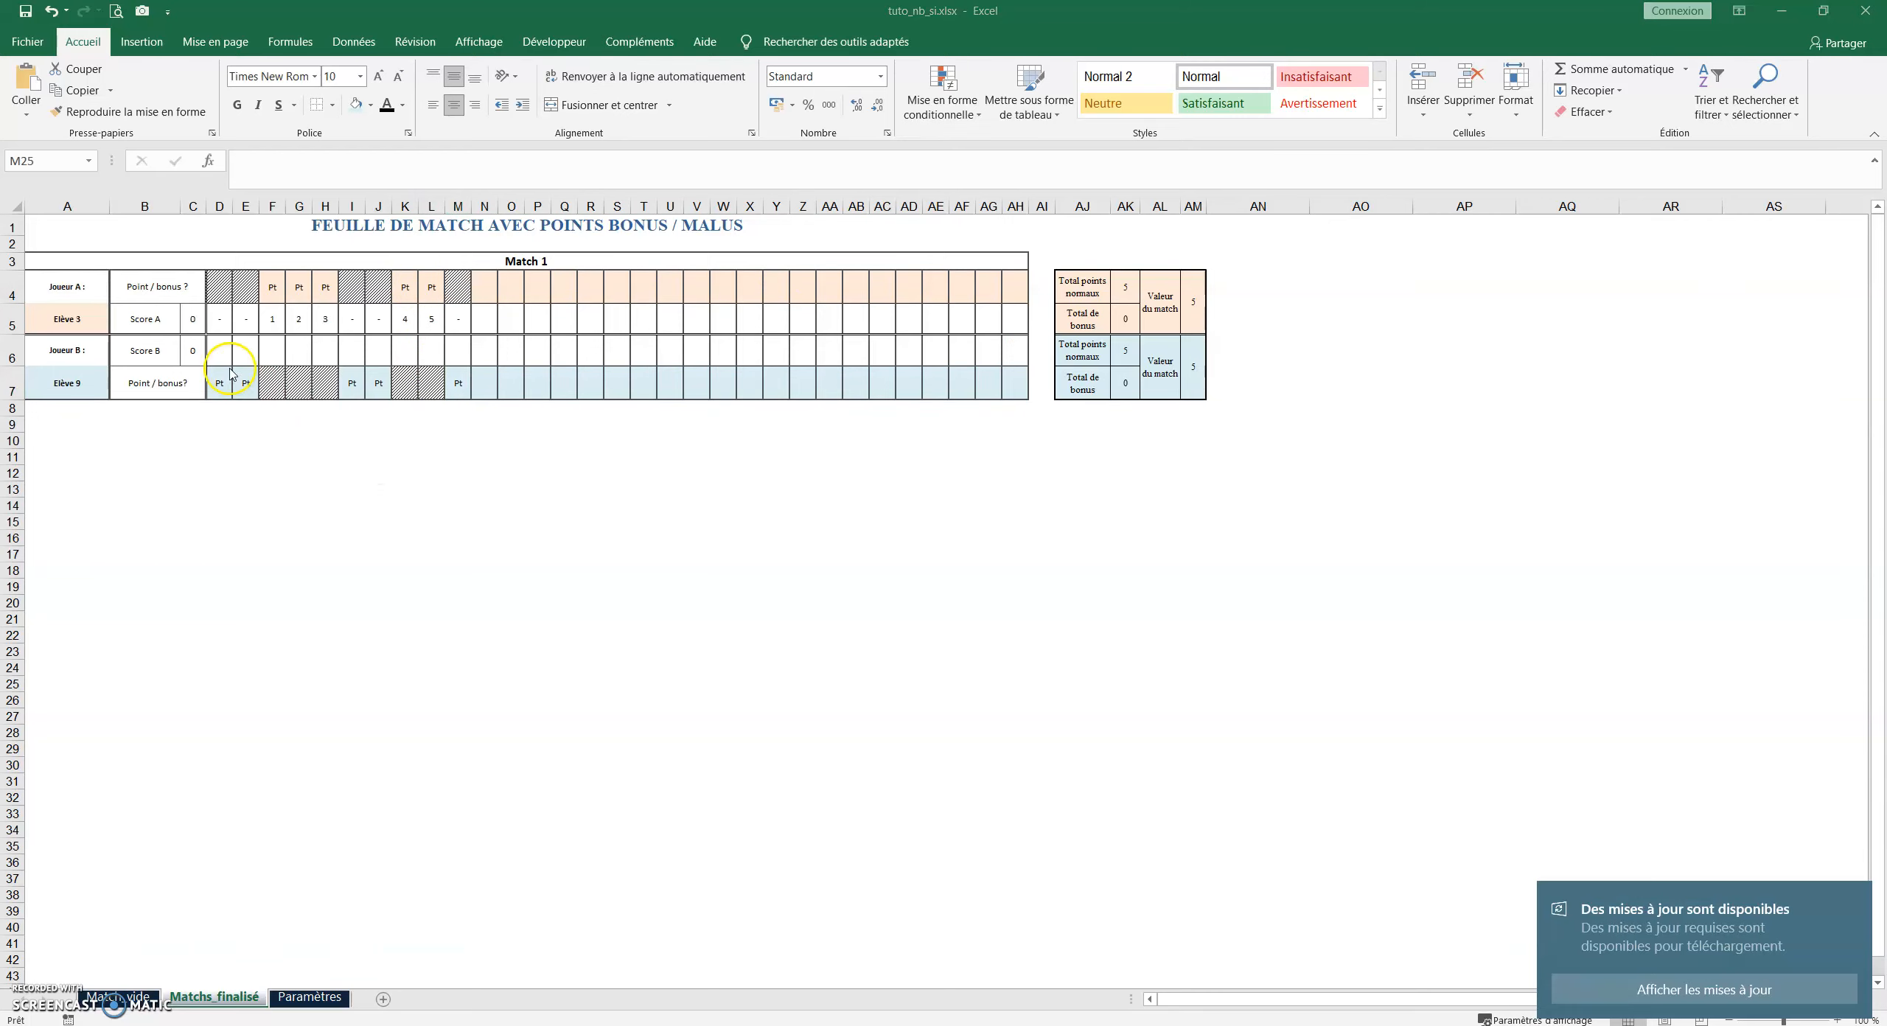
Copy the text of D5's formula into D6 as the starting formula for score B
click(223, 324)
drag(243, 161, 430, 160)
key(Escape)
click(221, 351)
right_click(300, 167)
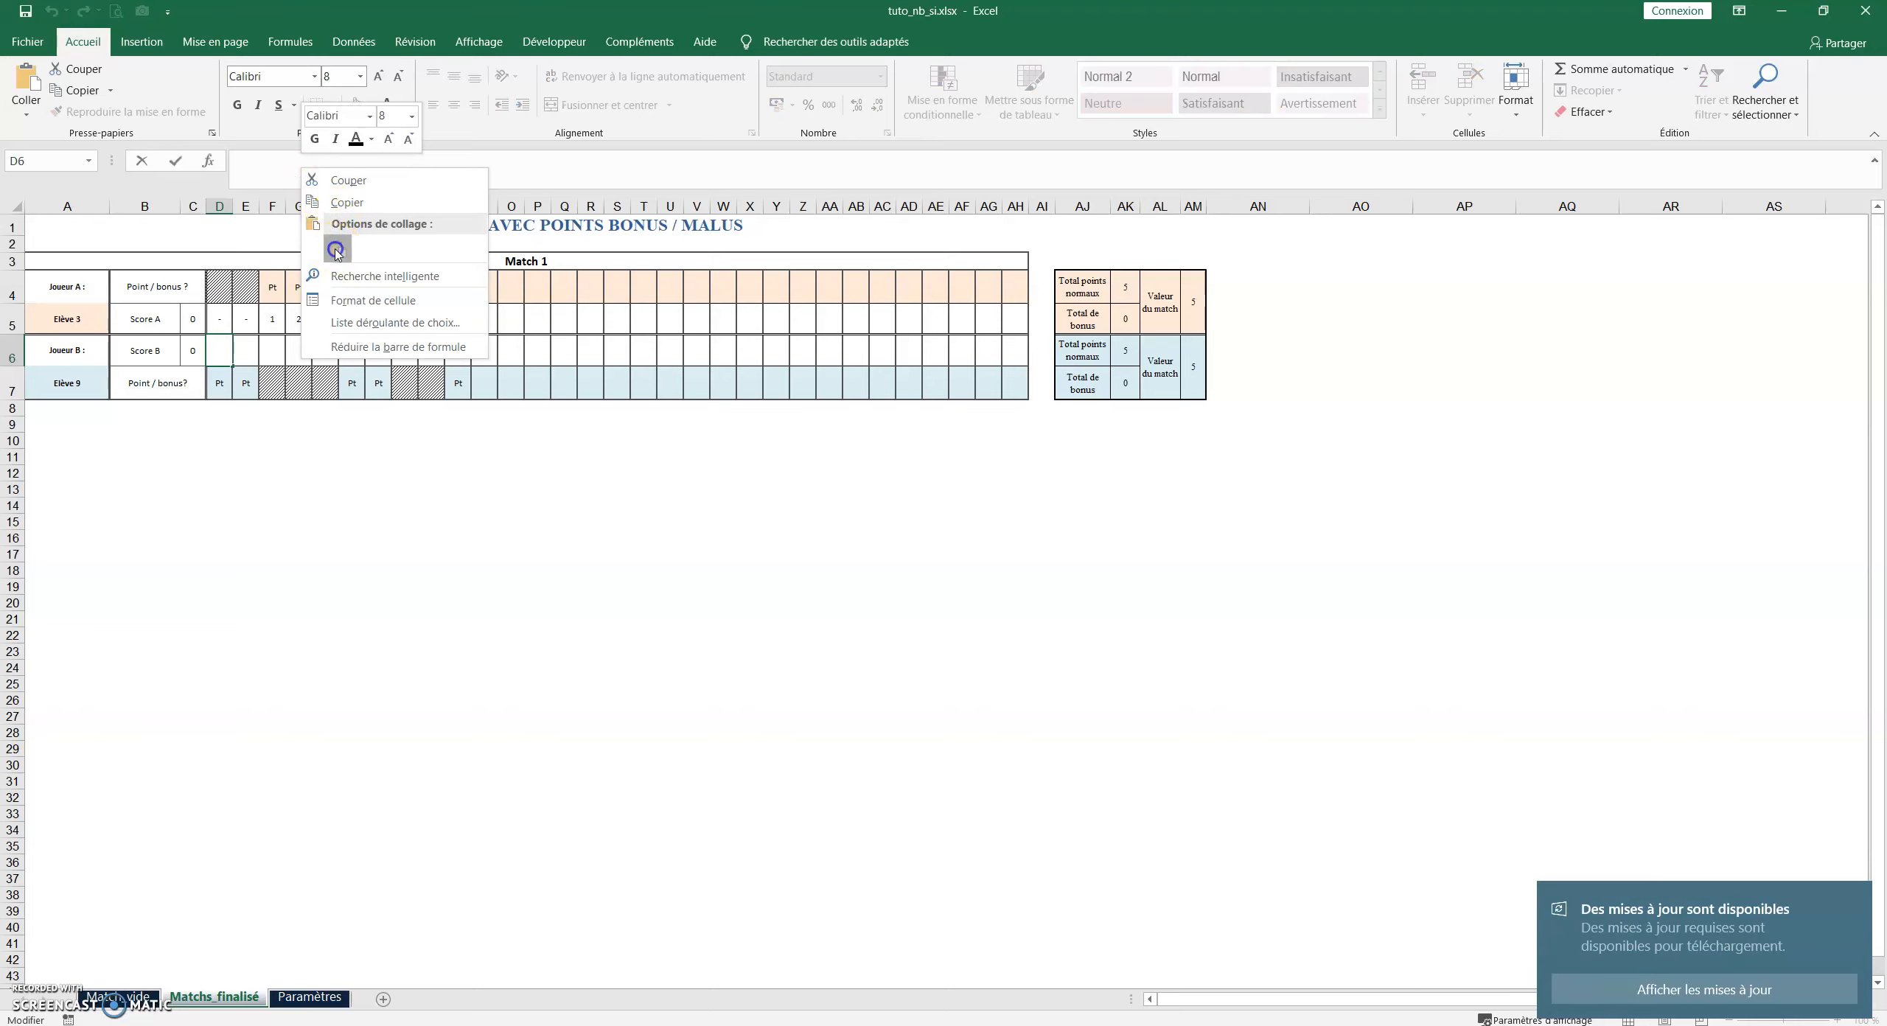
click(338, 250)
key(Return)
Swap the cell references in D6's formula so it reads =SI((D4<>"");"-";SI((D7="");"";1))
double_click(224, 359)
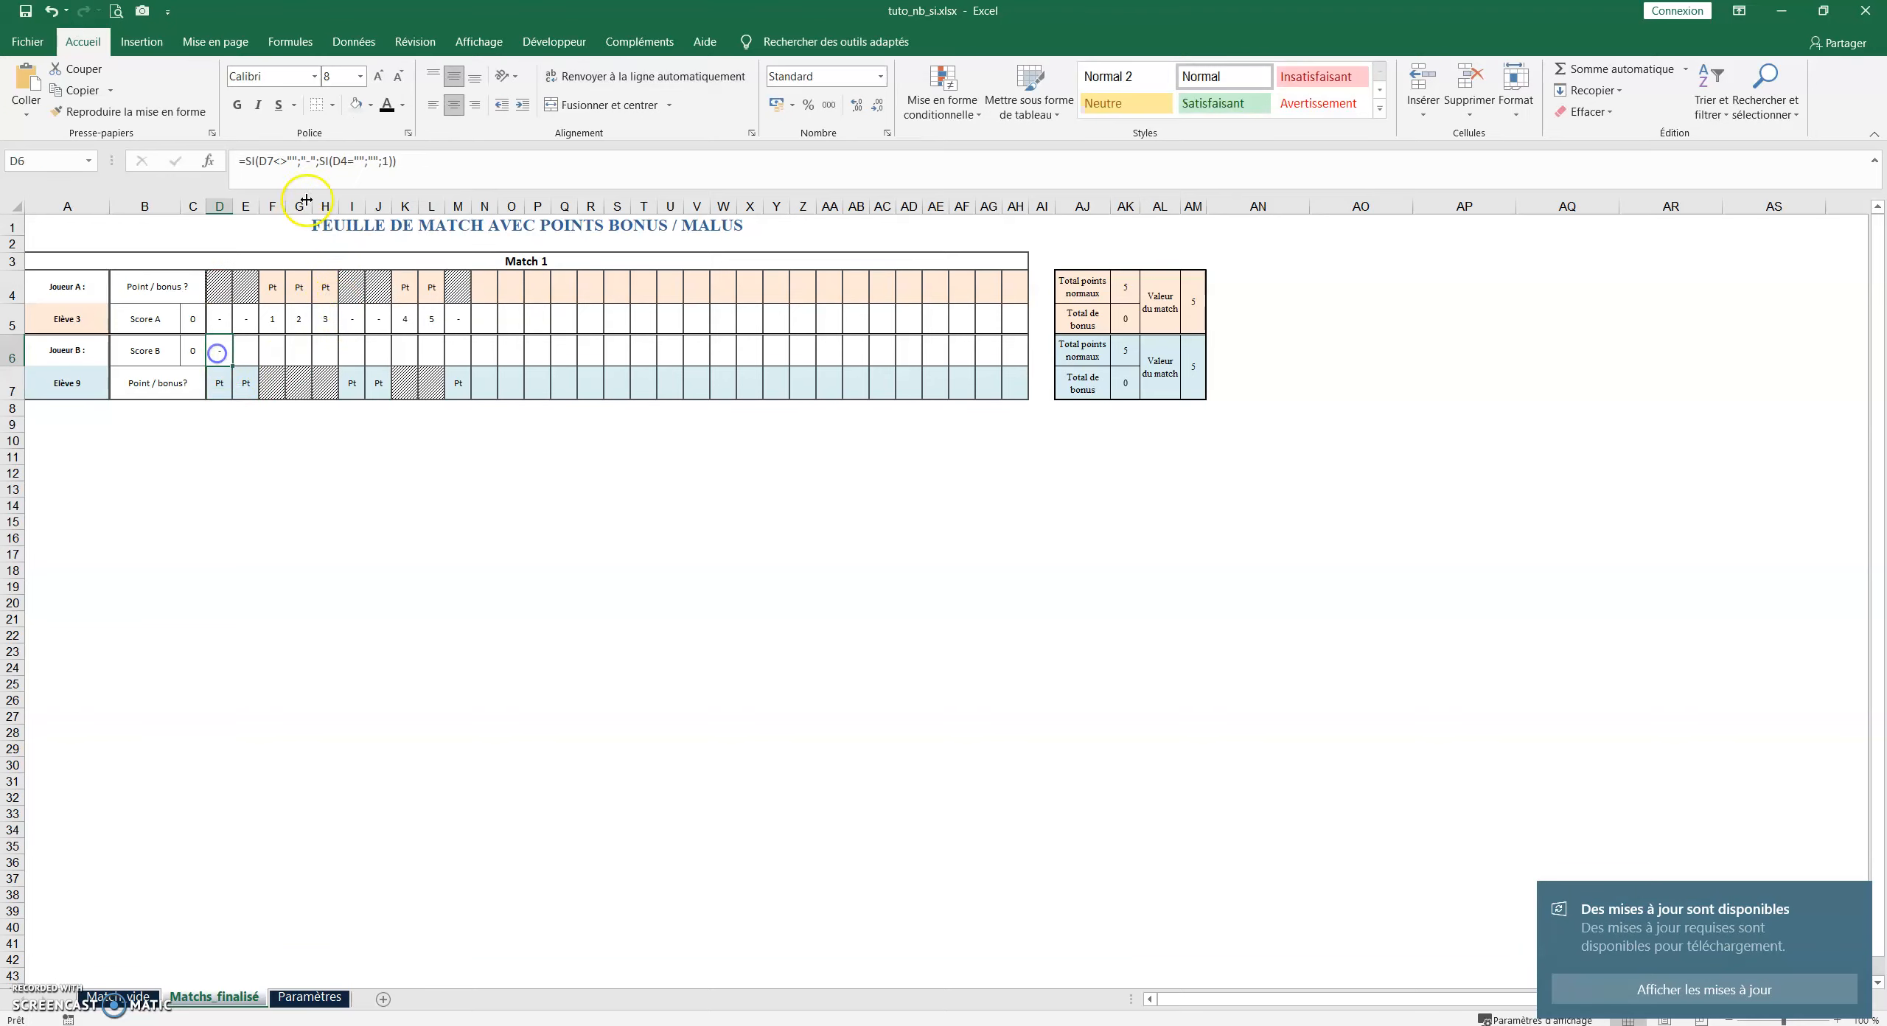
drag(231, 381, 218, 292)
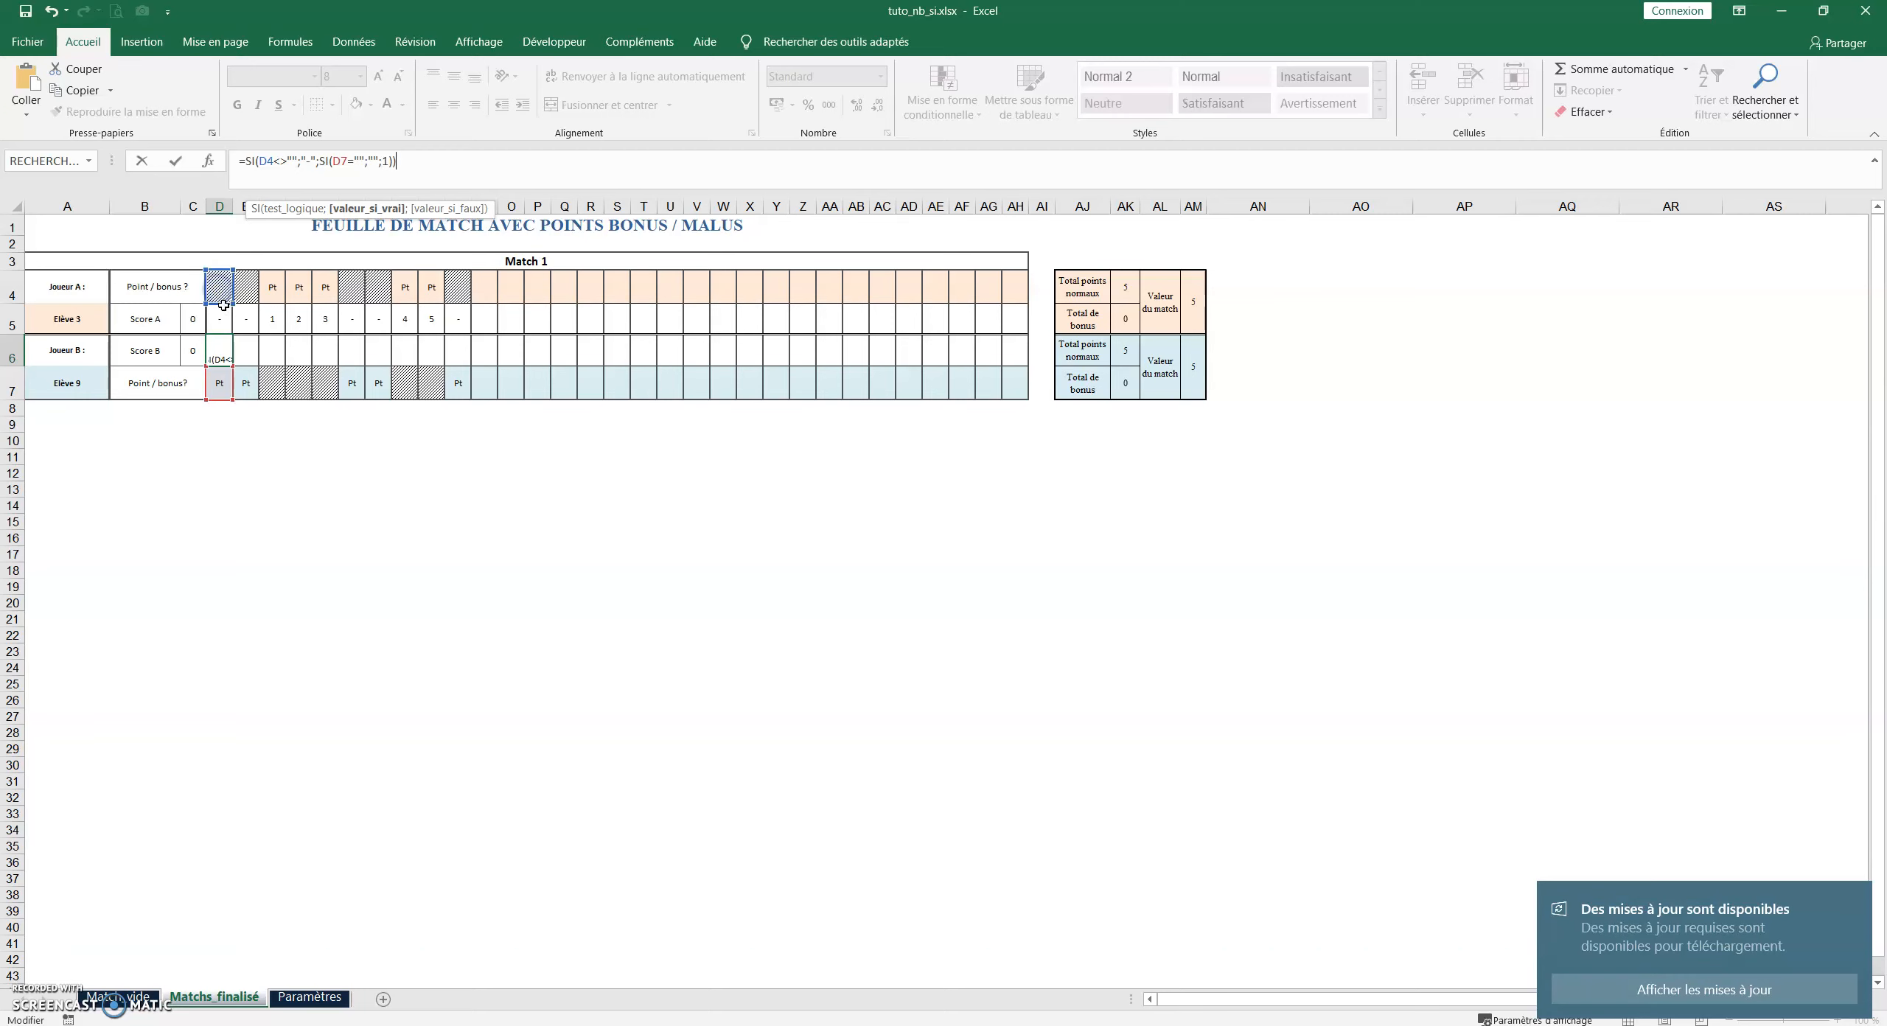
key(Return)
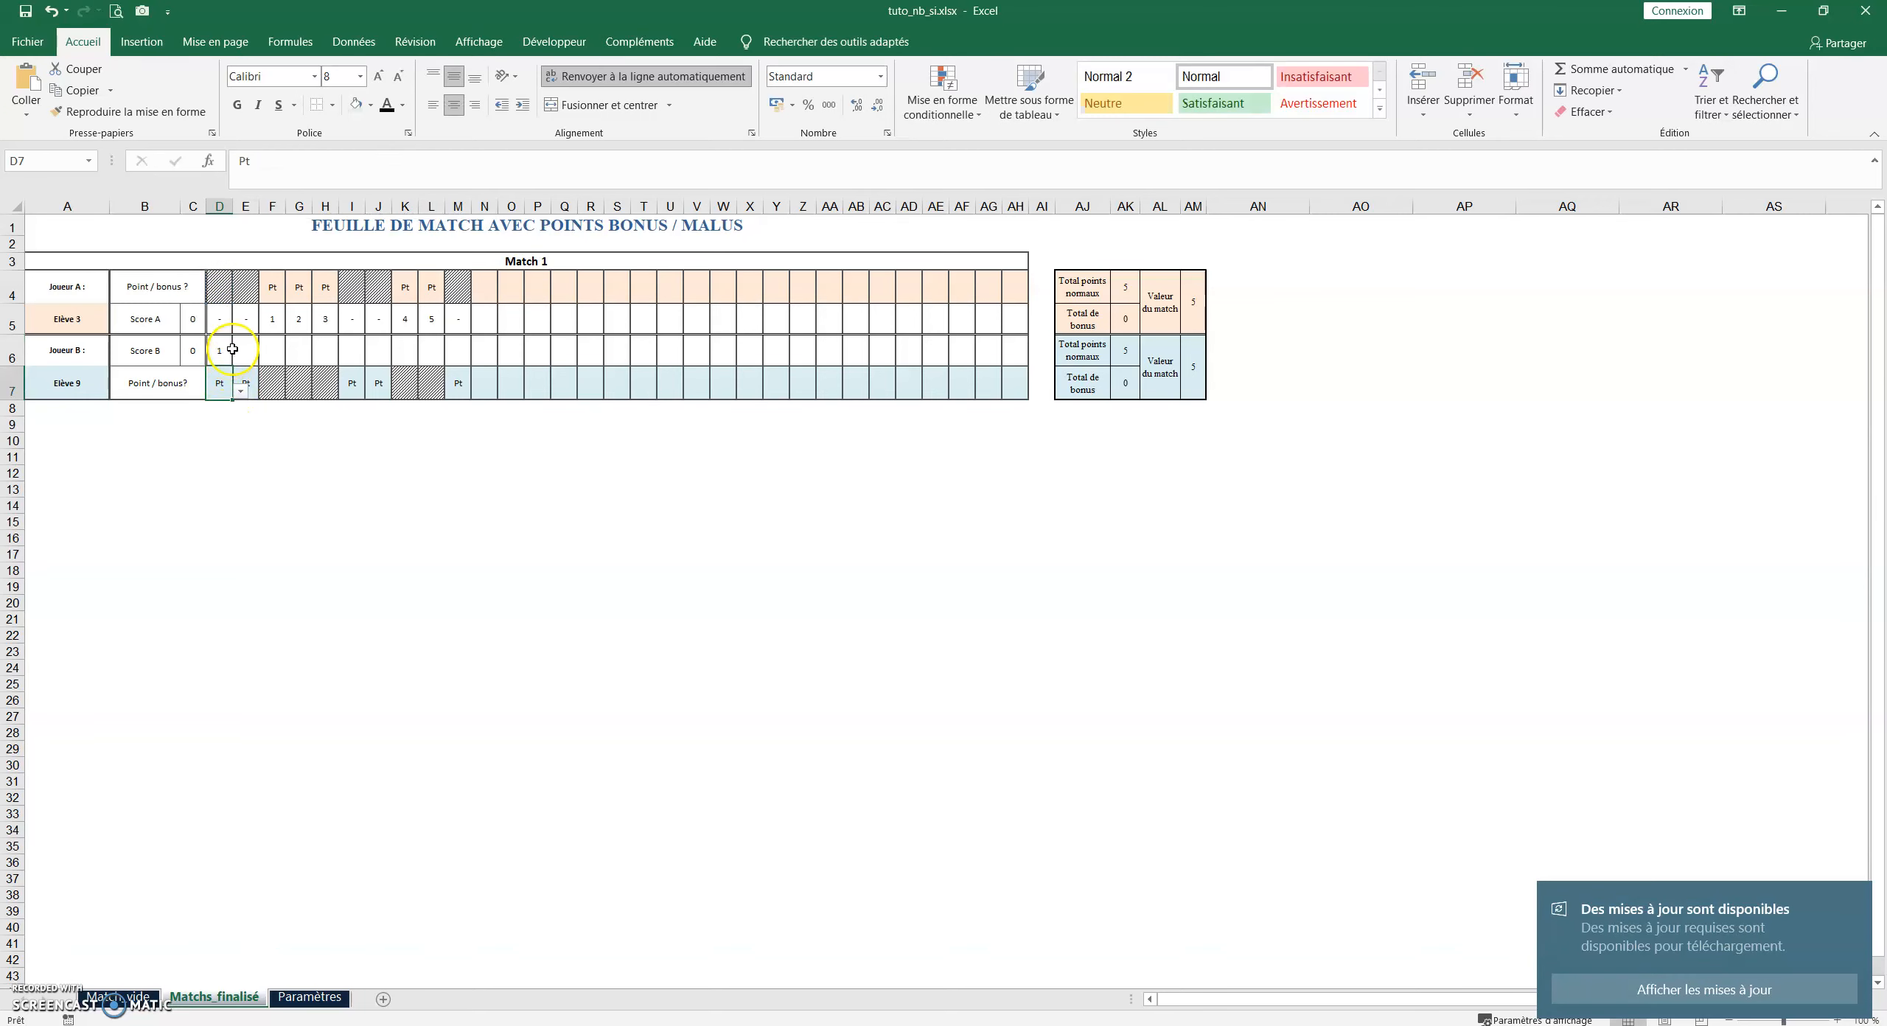
Copy the text of E5's formula into E6 as the starting formula for player B's running score
click(246, 318)
drag(238, 161, 628, 154)
key(Return)
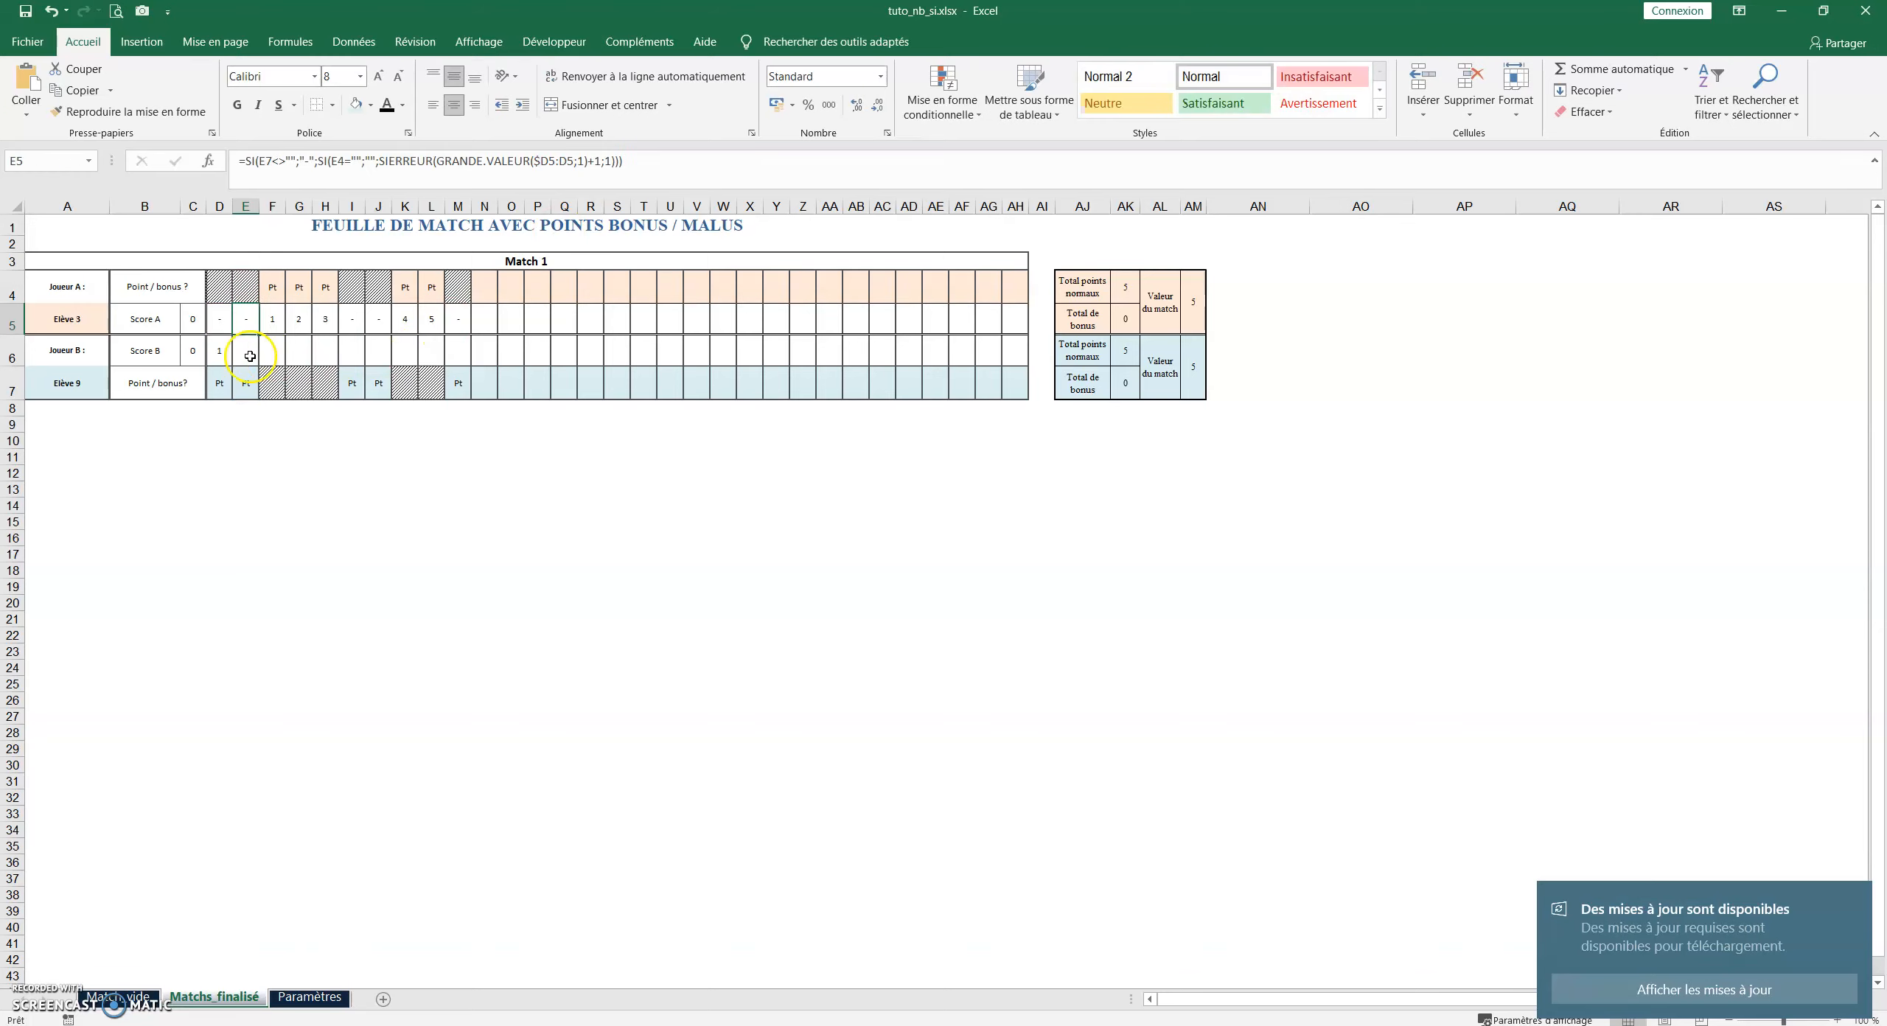
click(272, 171)
key(ctrl+v)
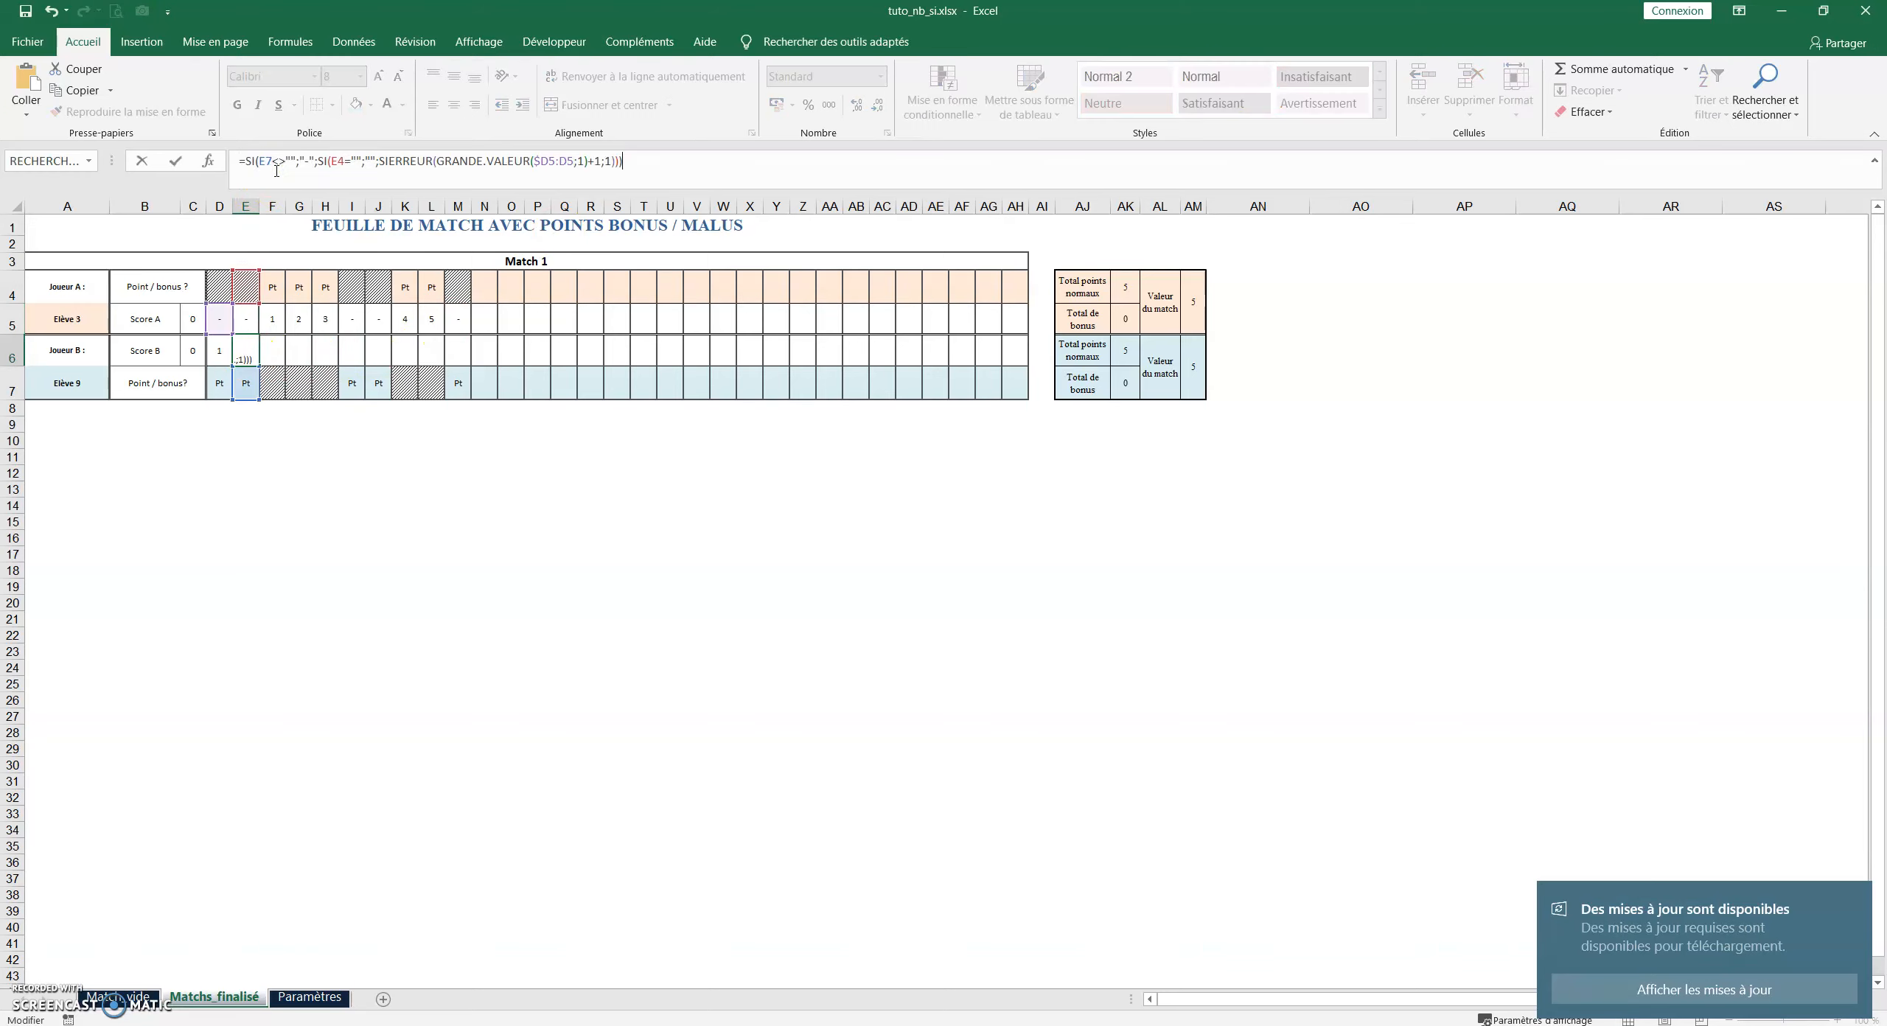
key(Return)
Adapt E6's references to player B so it reads =SI(E4<>"";"-";SI(E7="";"";SIERREUR(GRANDE.VALEUR($D6:D6;1)+1;1)))
click(250, 361)
click(312, 160)
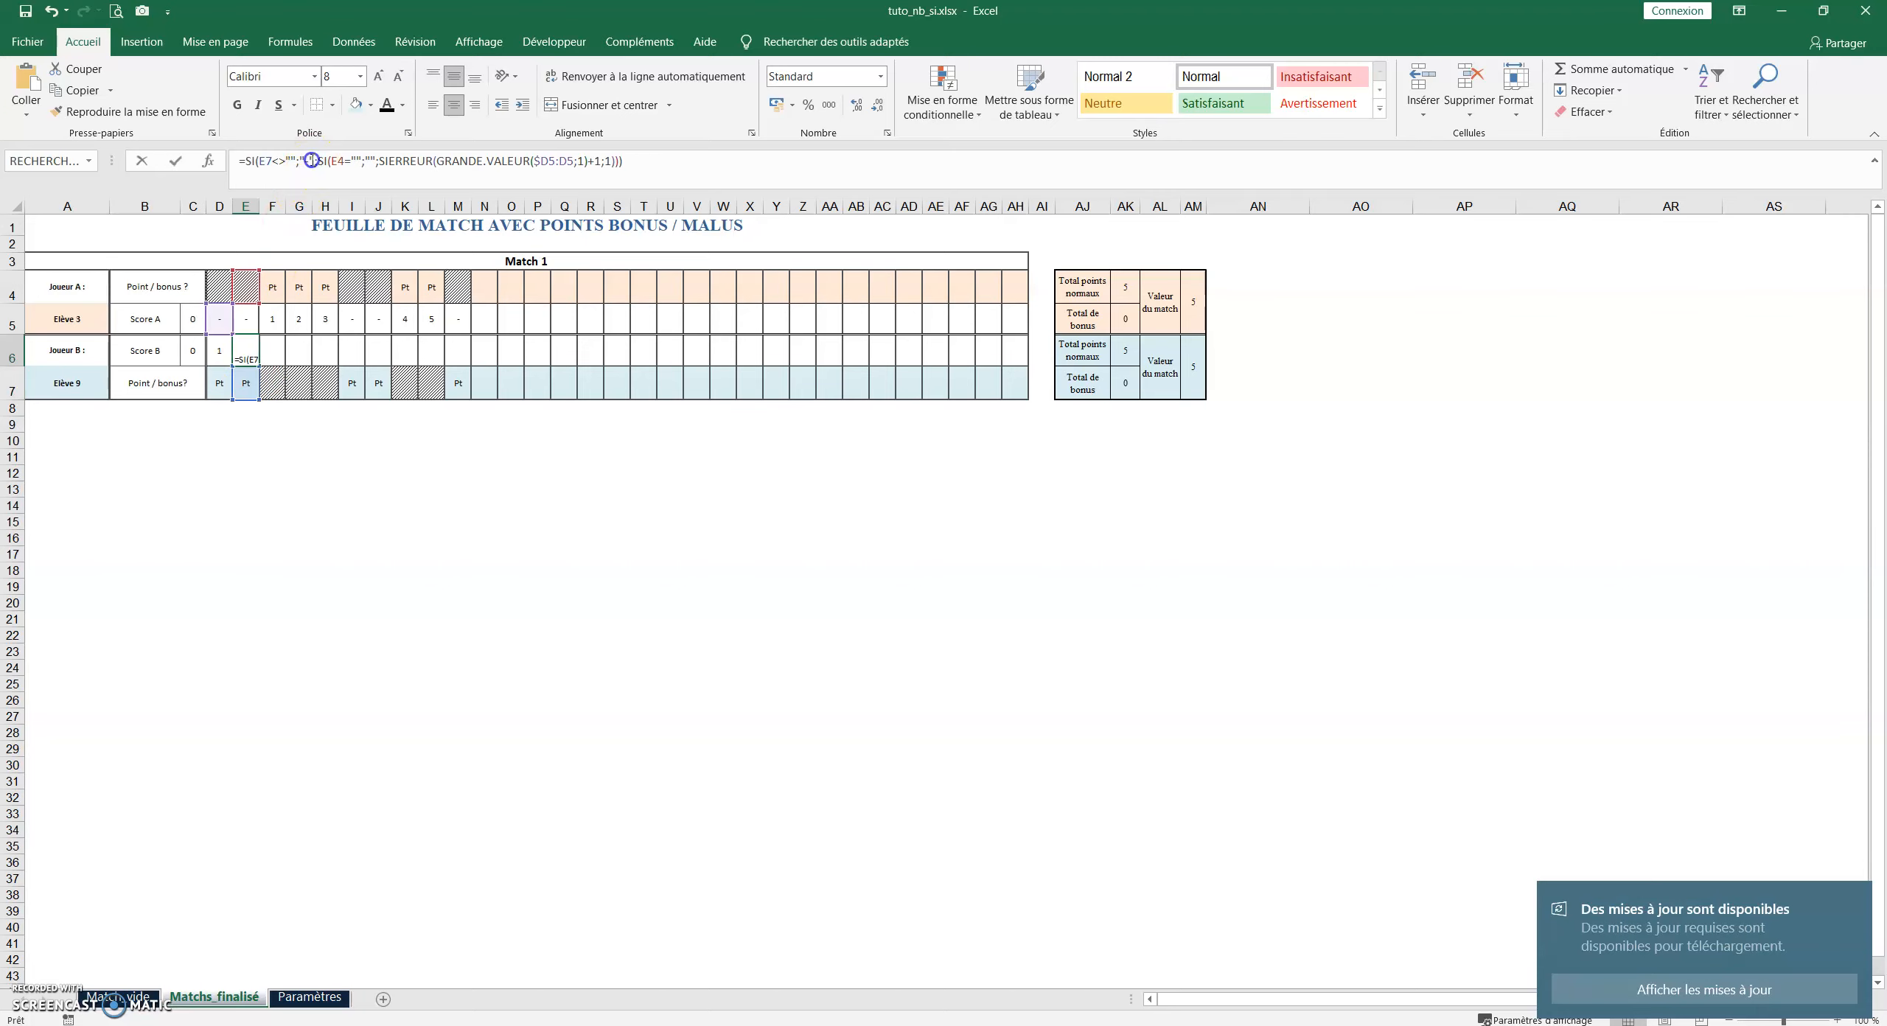
mouse_move(264, 381)
mouse_down()
mouse_move(309, 339)
mouse_move(315, 286)
mouse_move(247, 352)
mouse_up()
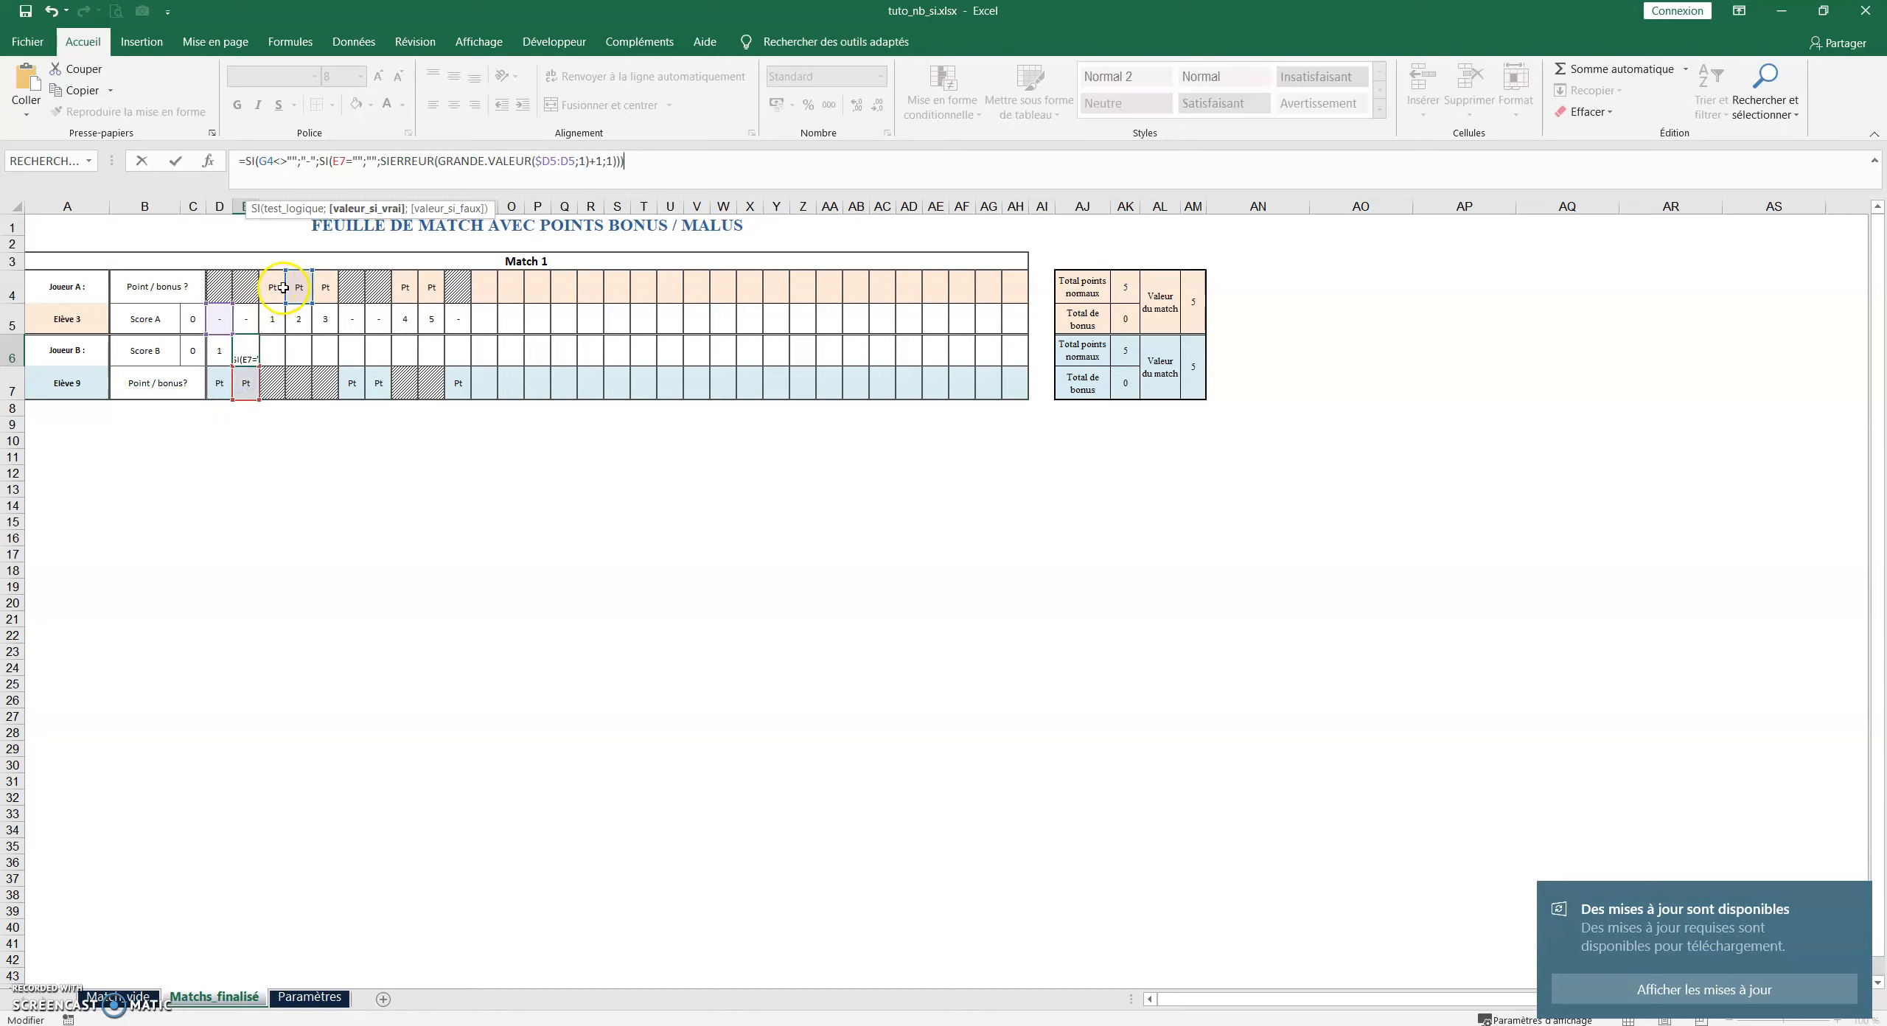
drag(288, 289, 224, 352)
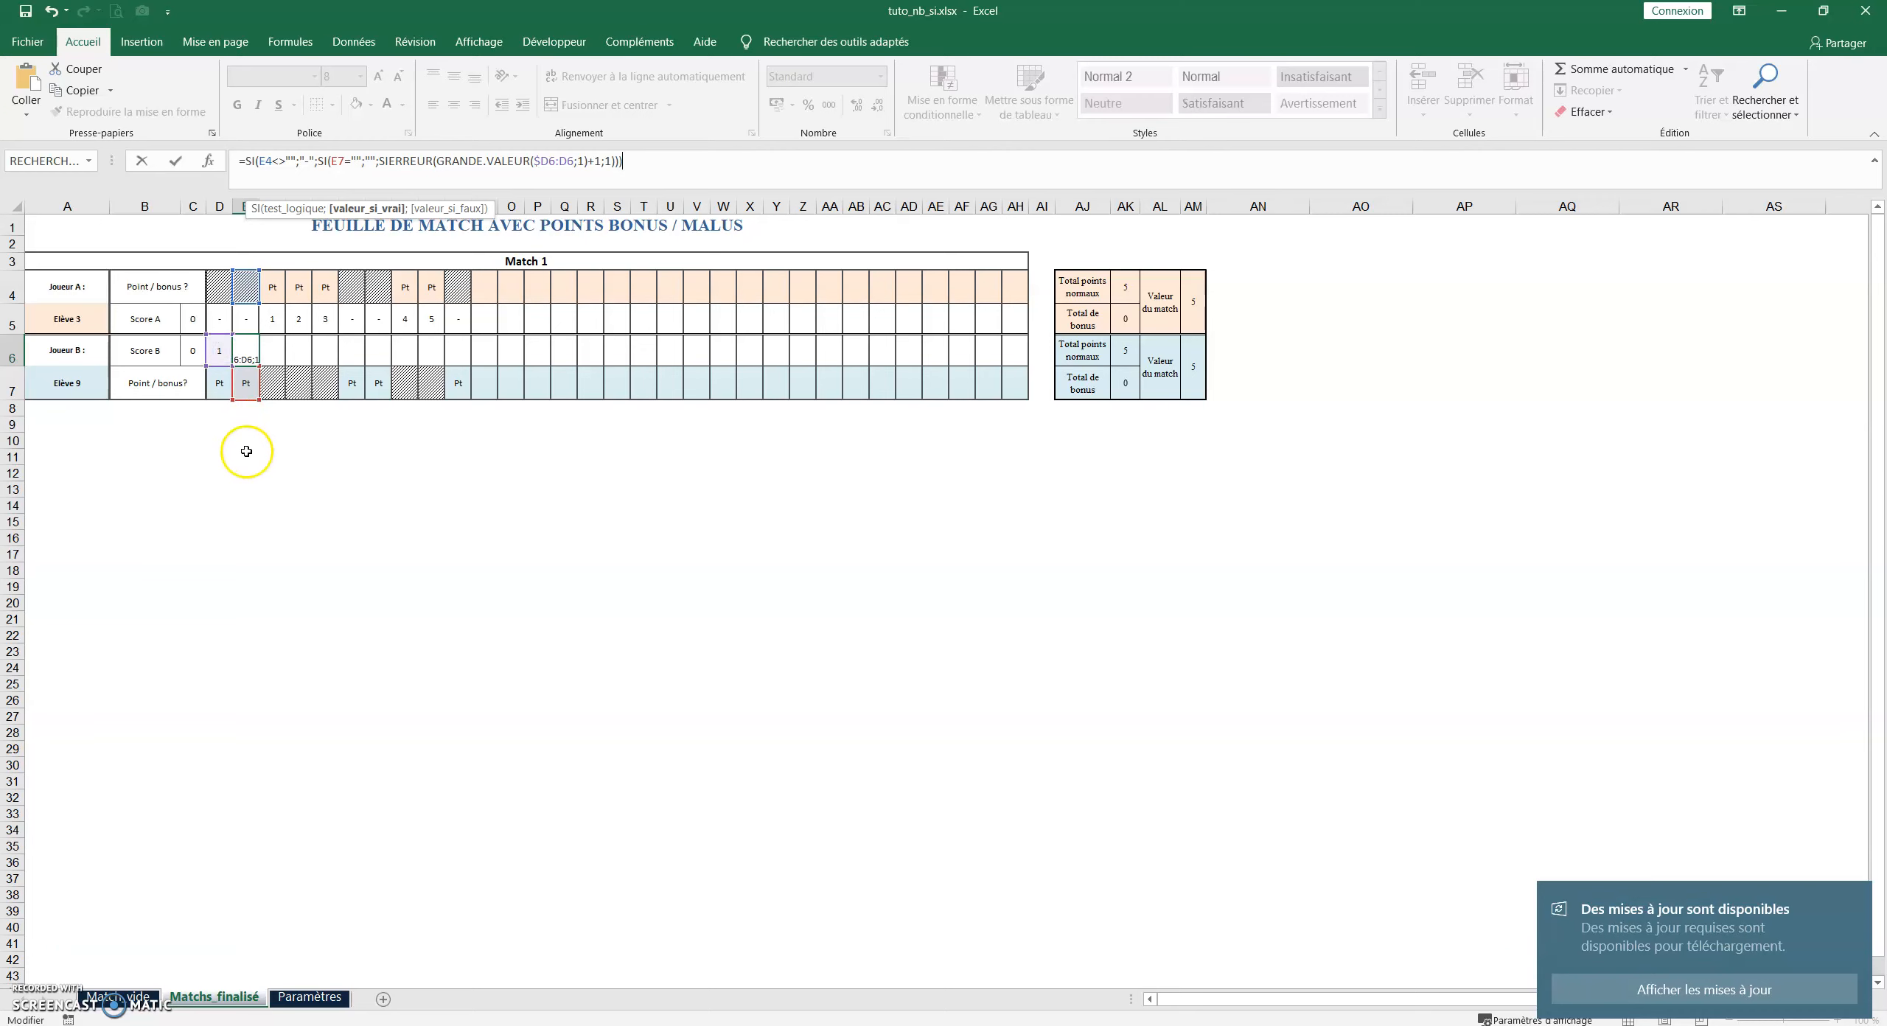
key(Return)
Copy E6's formula across the rest of the Score B row through AH6 and end copy mode
click(251, 352)
right_click(250, 354)
click(286, 384)
drag(274, 352, 1006, 347)
right_click(1006, 345)
click(1098, 423)
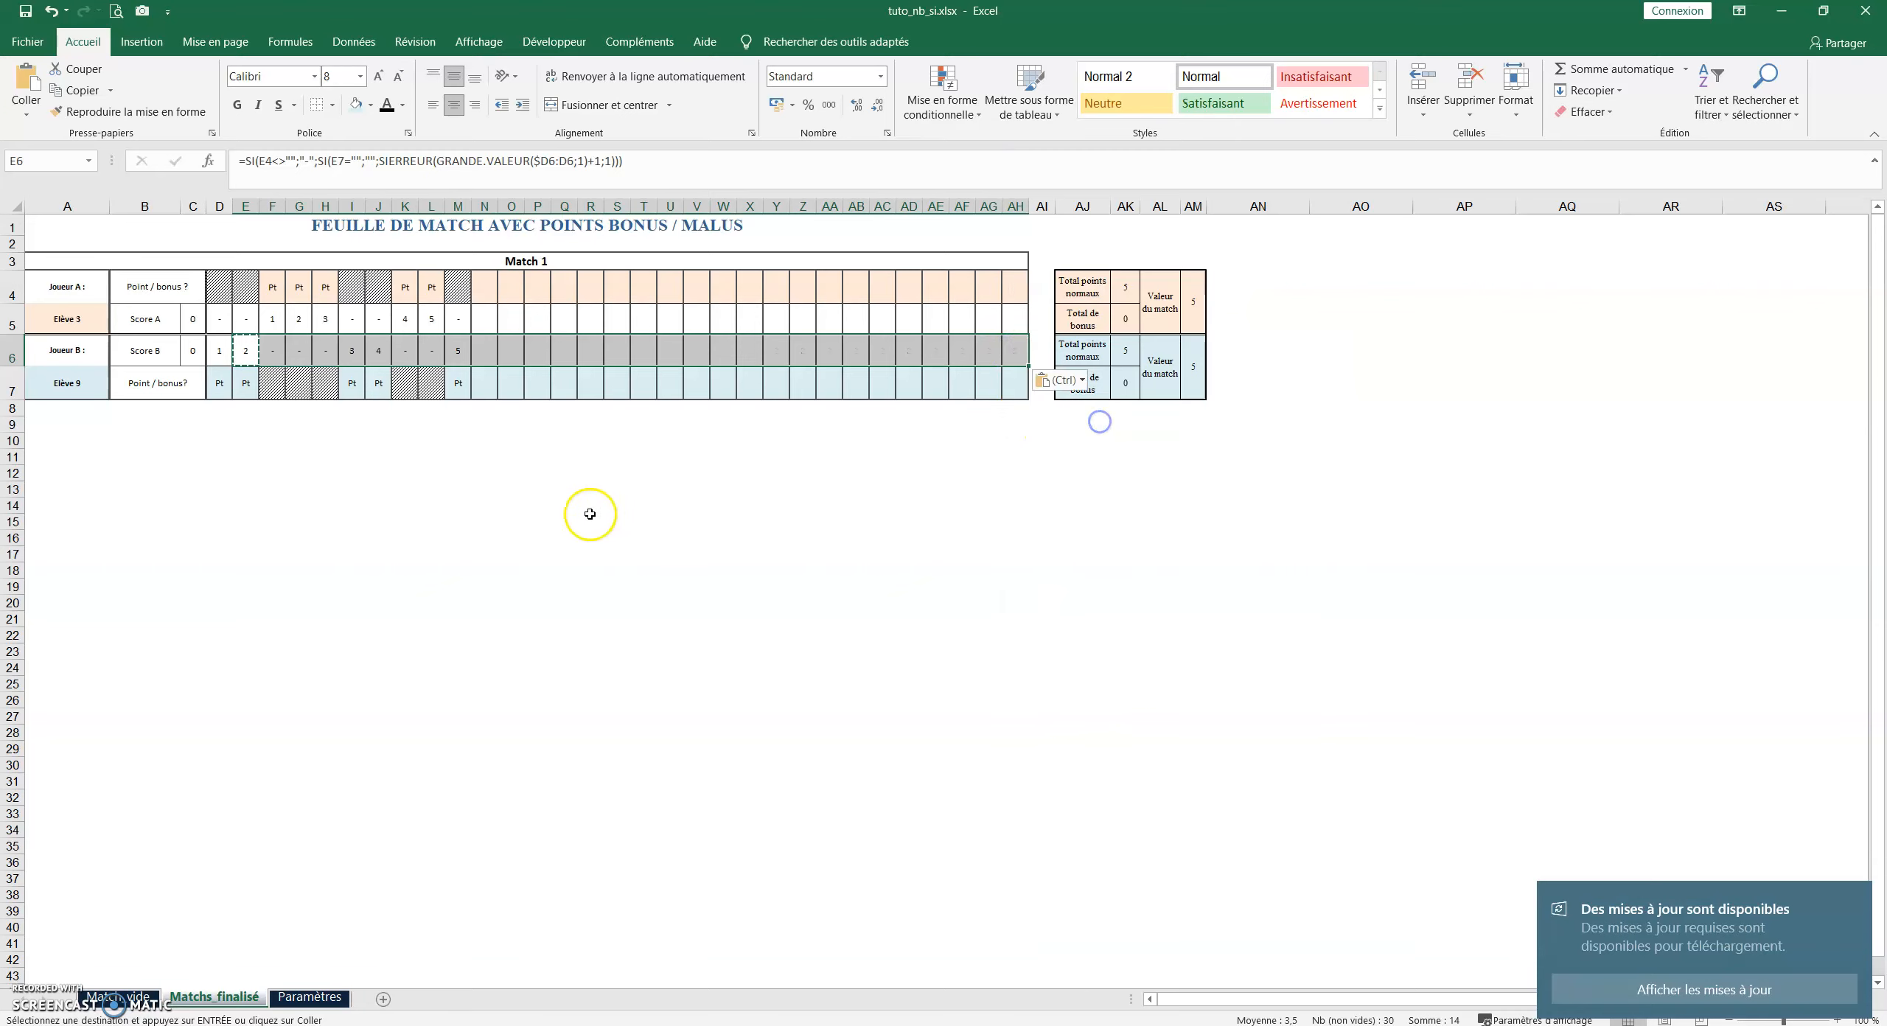
click(584, 514)
key(Escape)
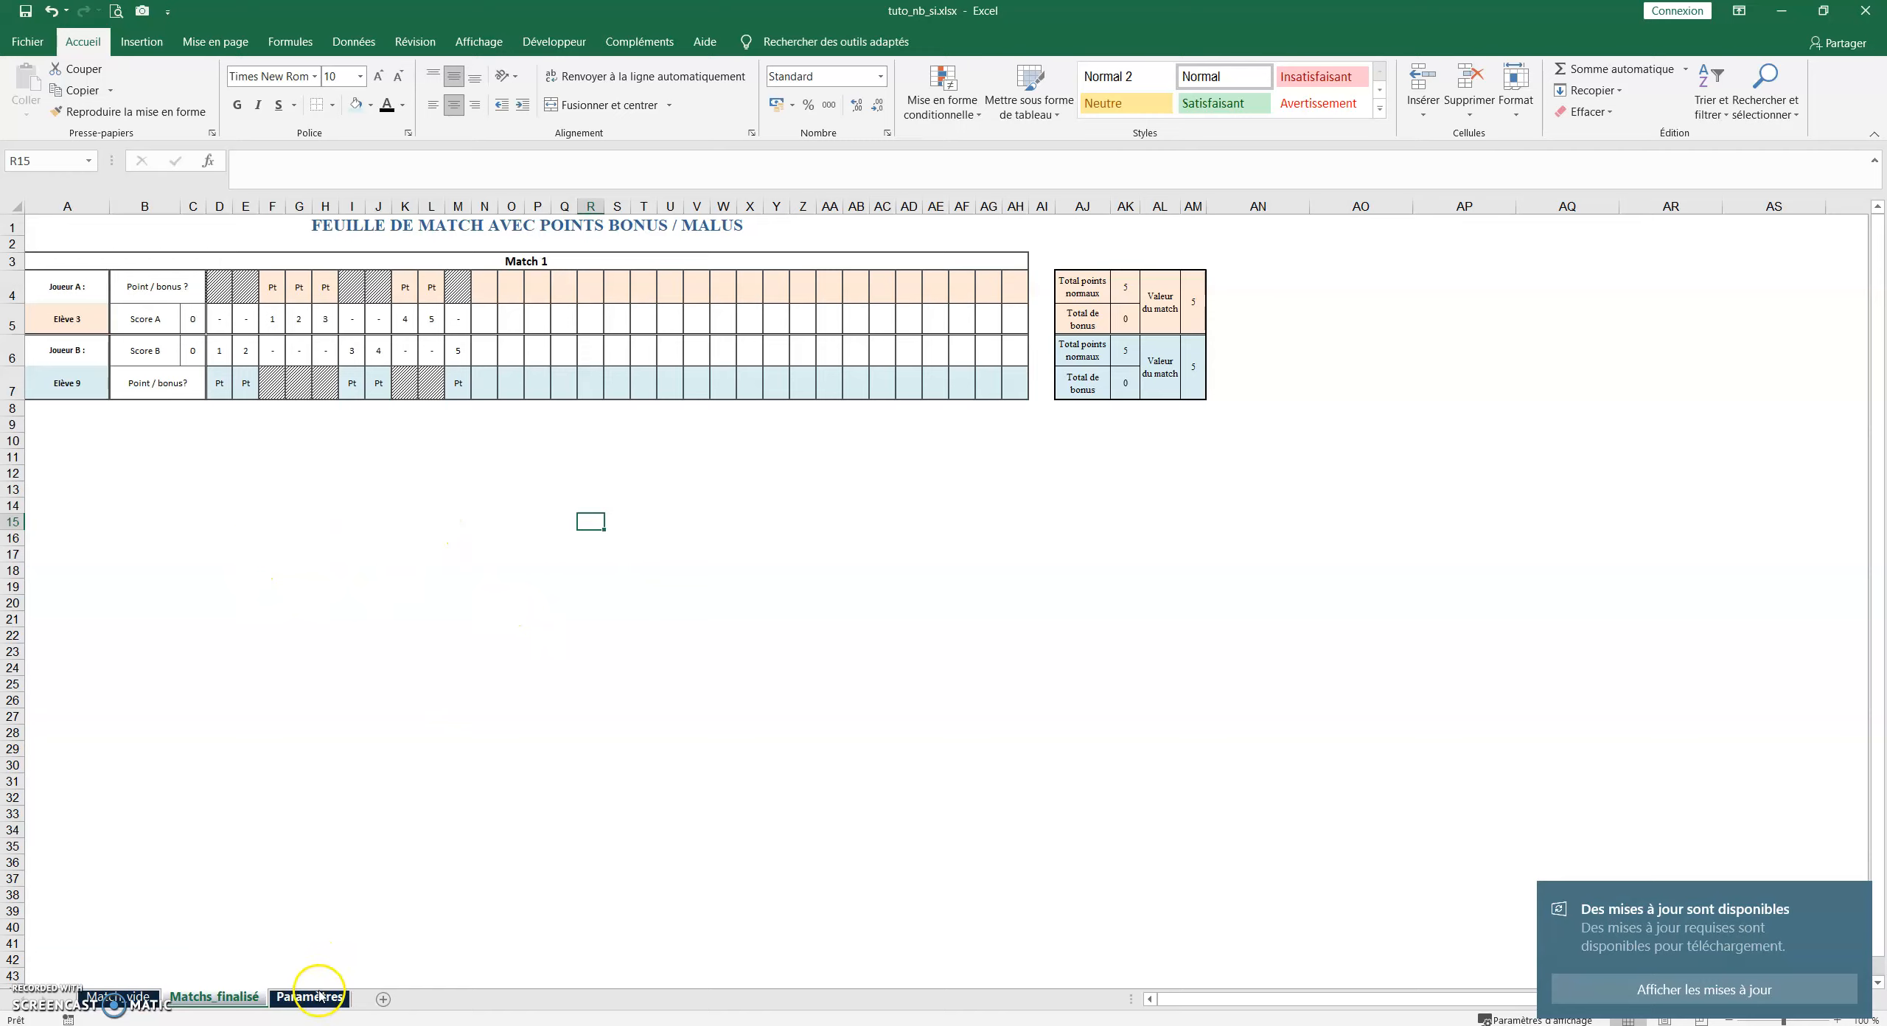
click(405, 667)
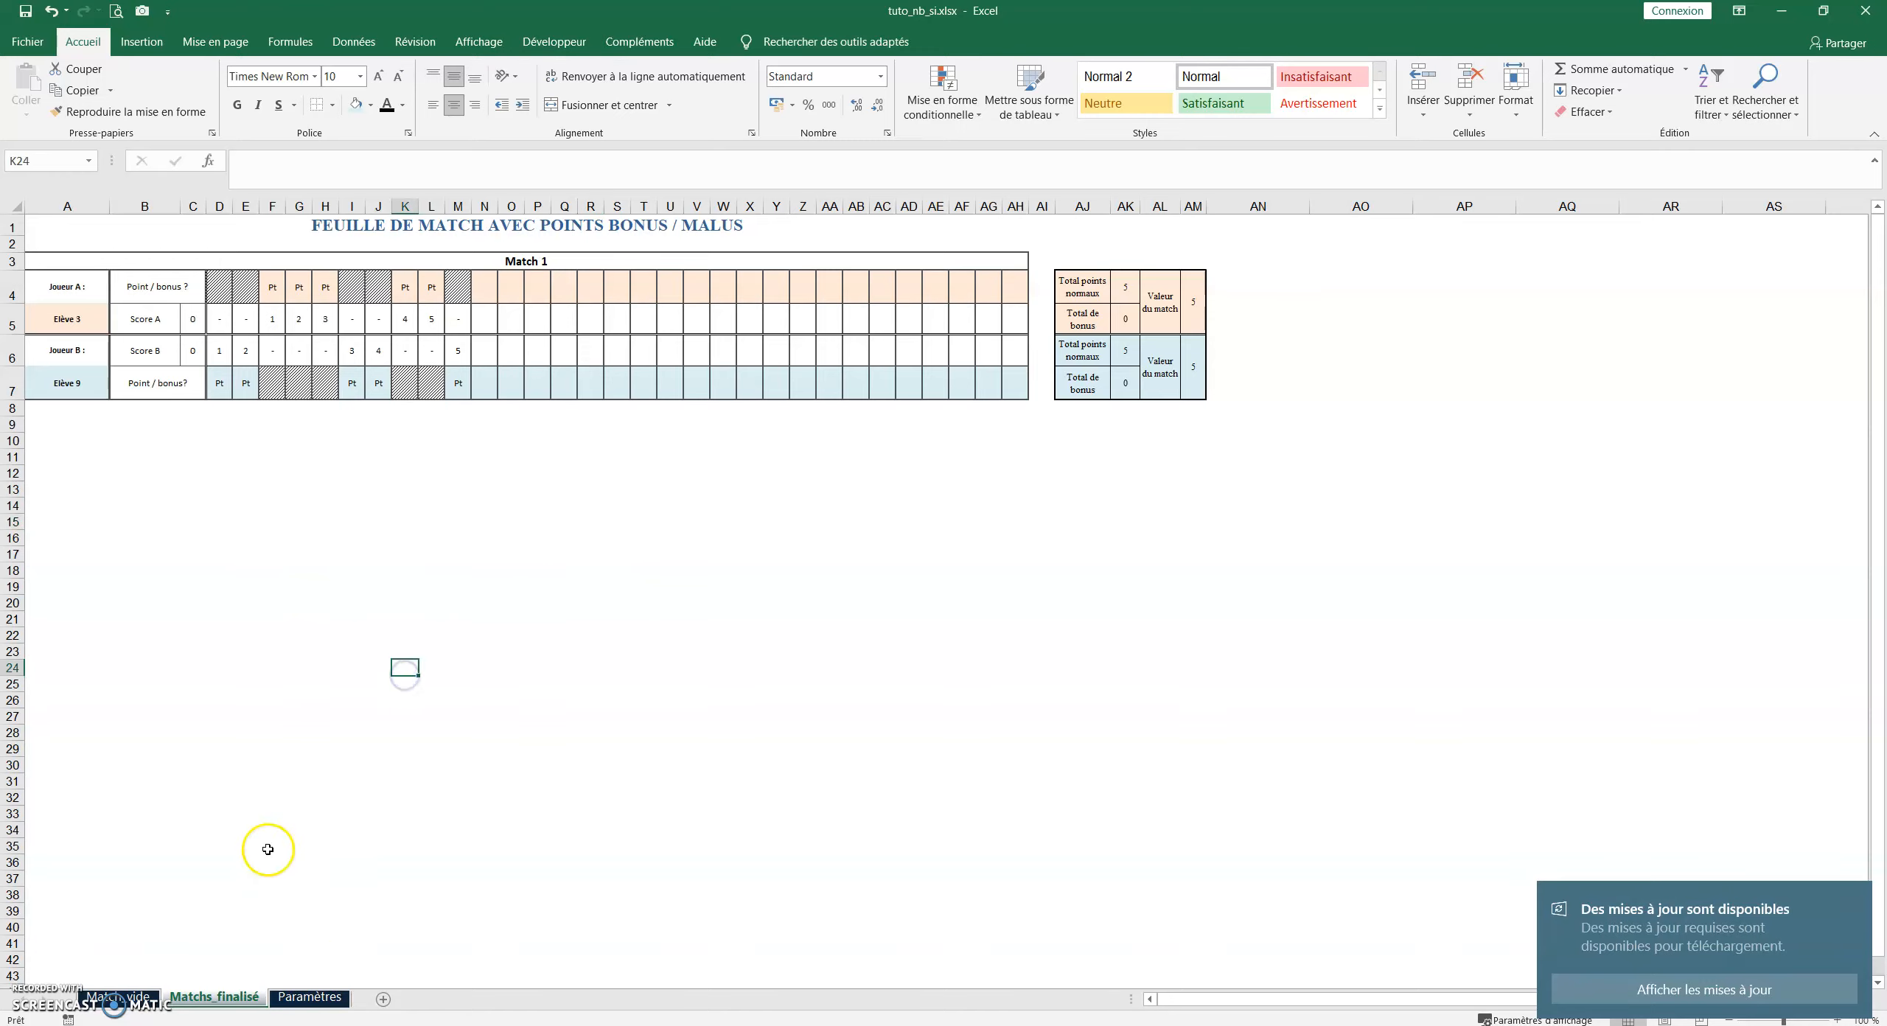